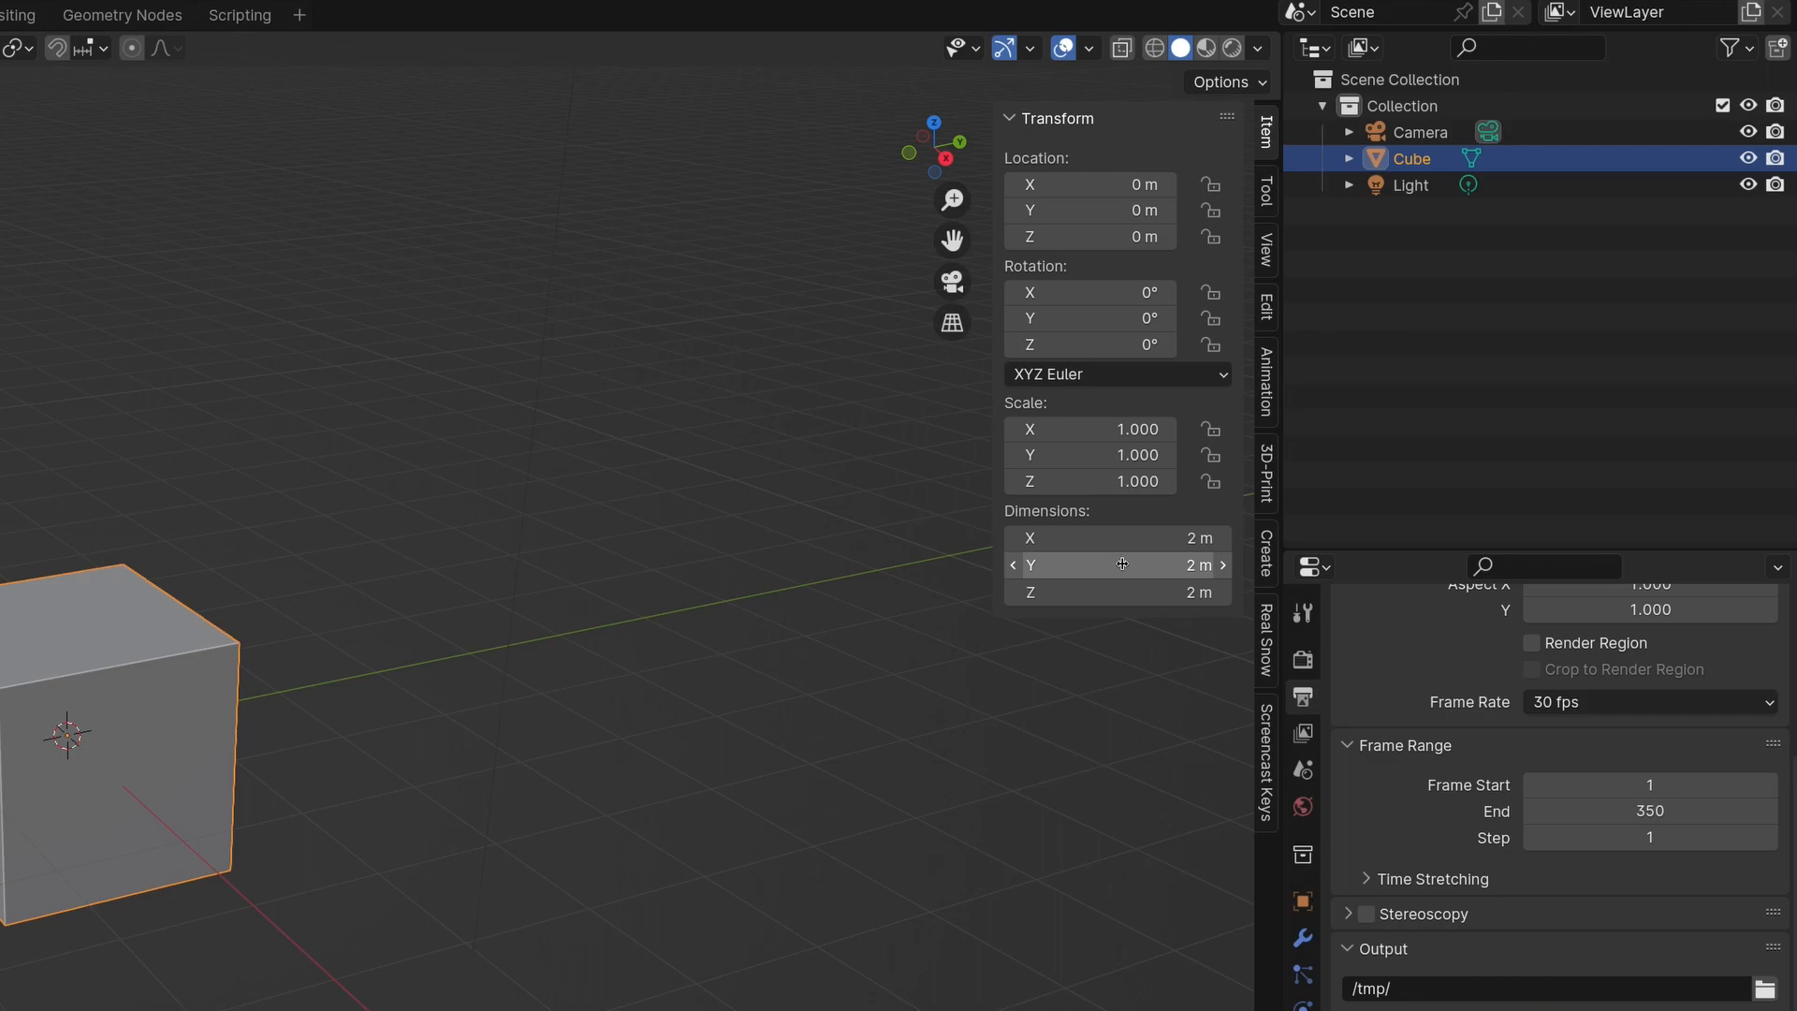
Step: Set the cube's dimensions to 4 m in X, 6 m in Y and 4 m in Z
left_click(1122, 563)
type("6")
key("Return")
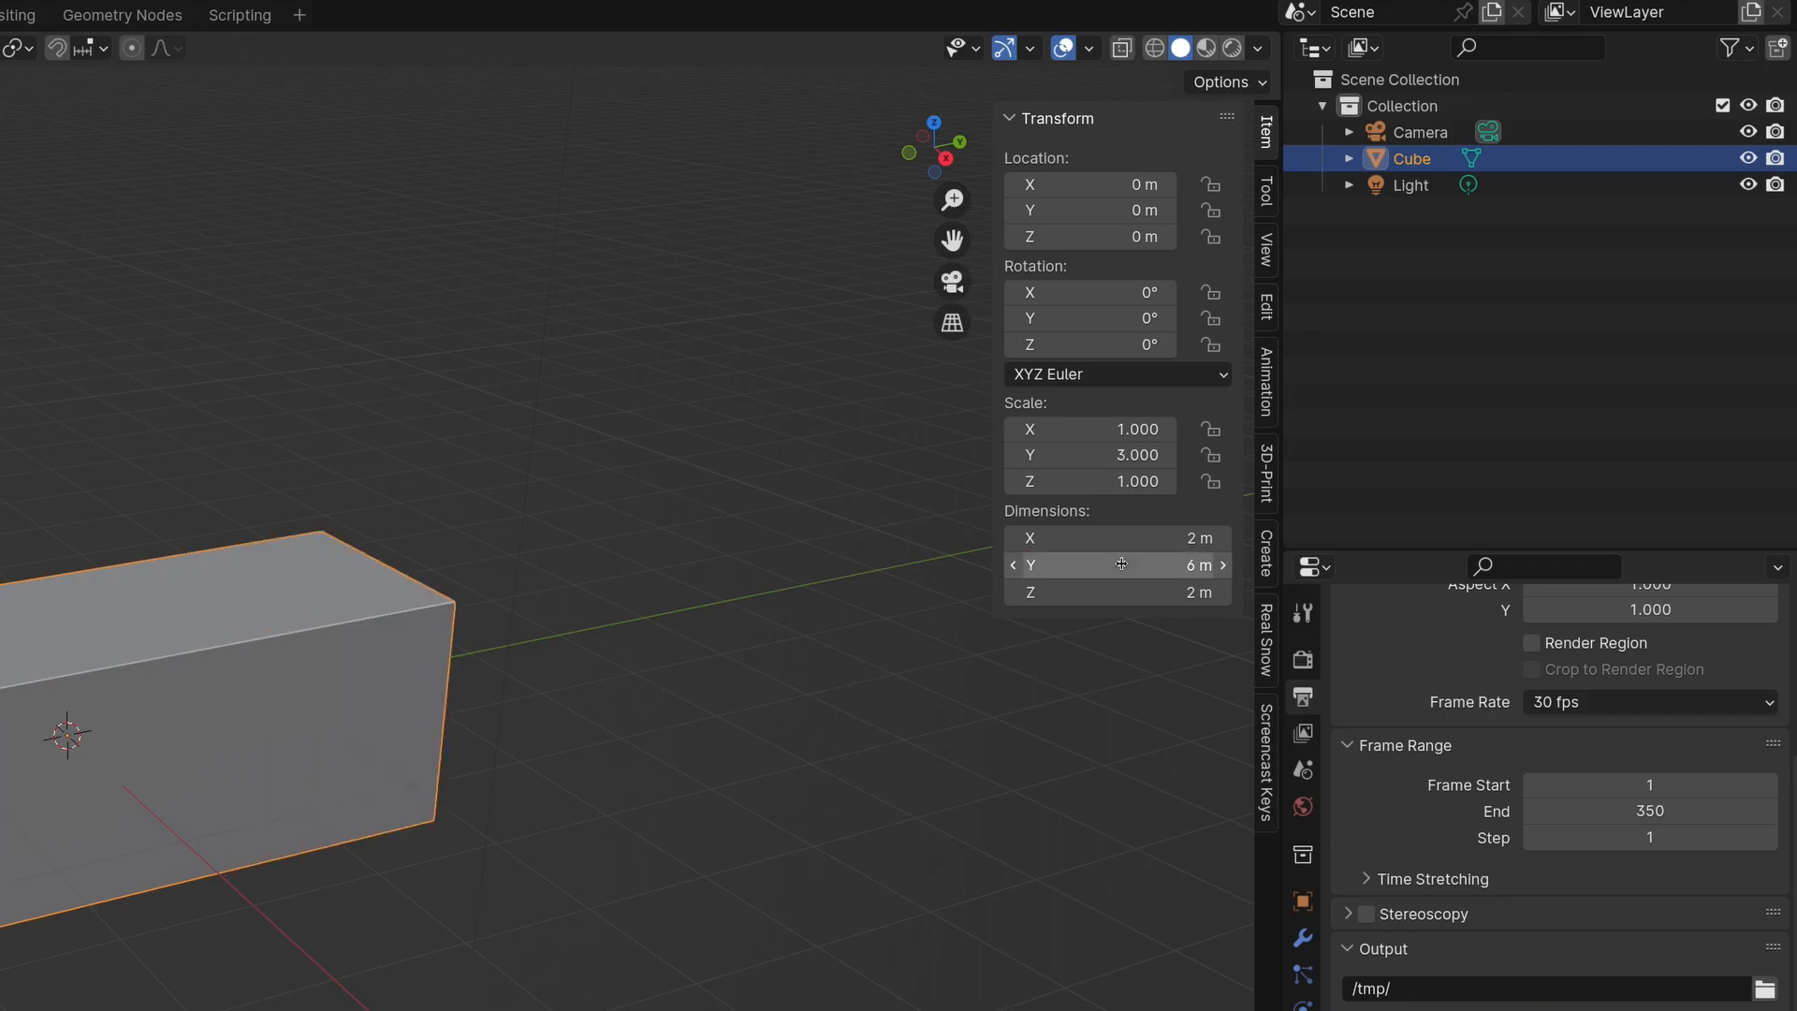
left_click(1120, 541)
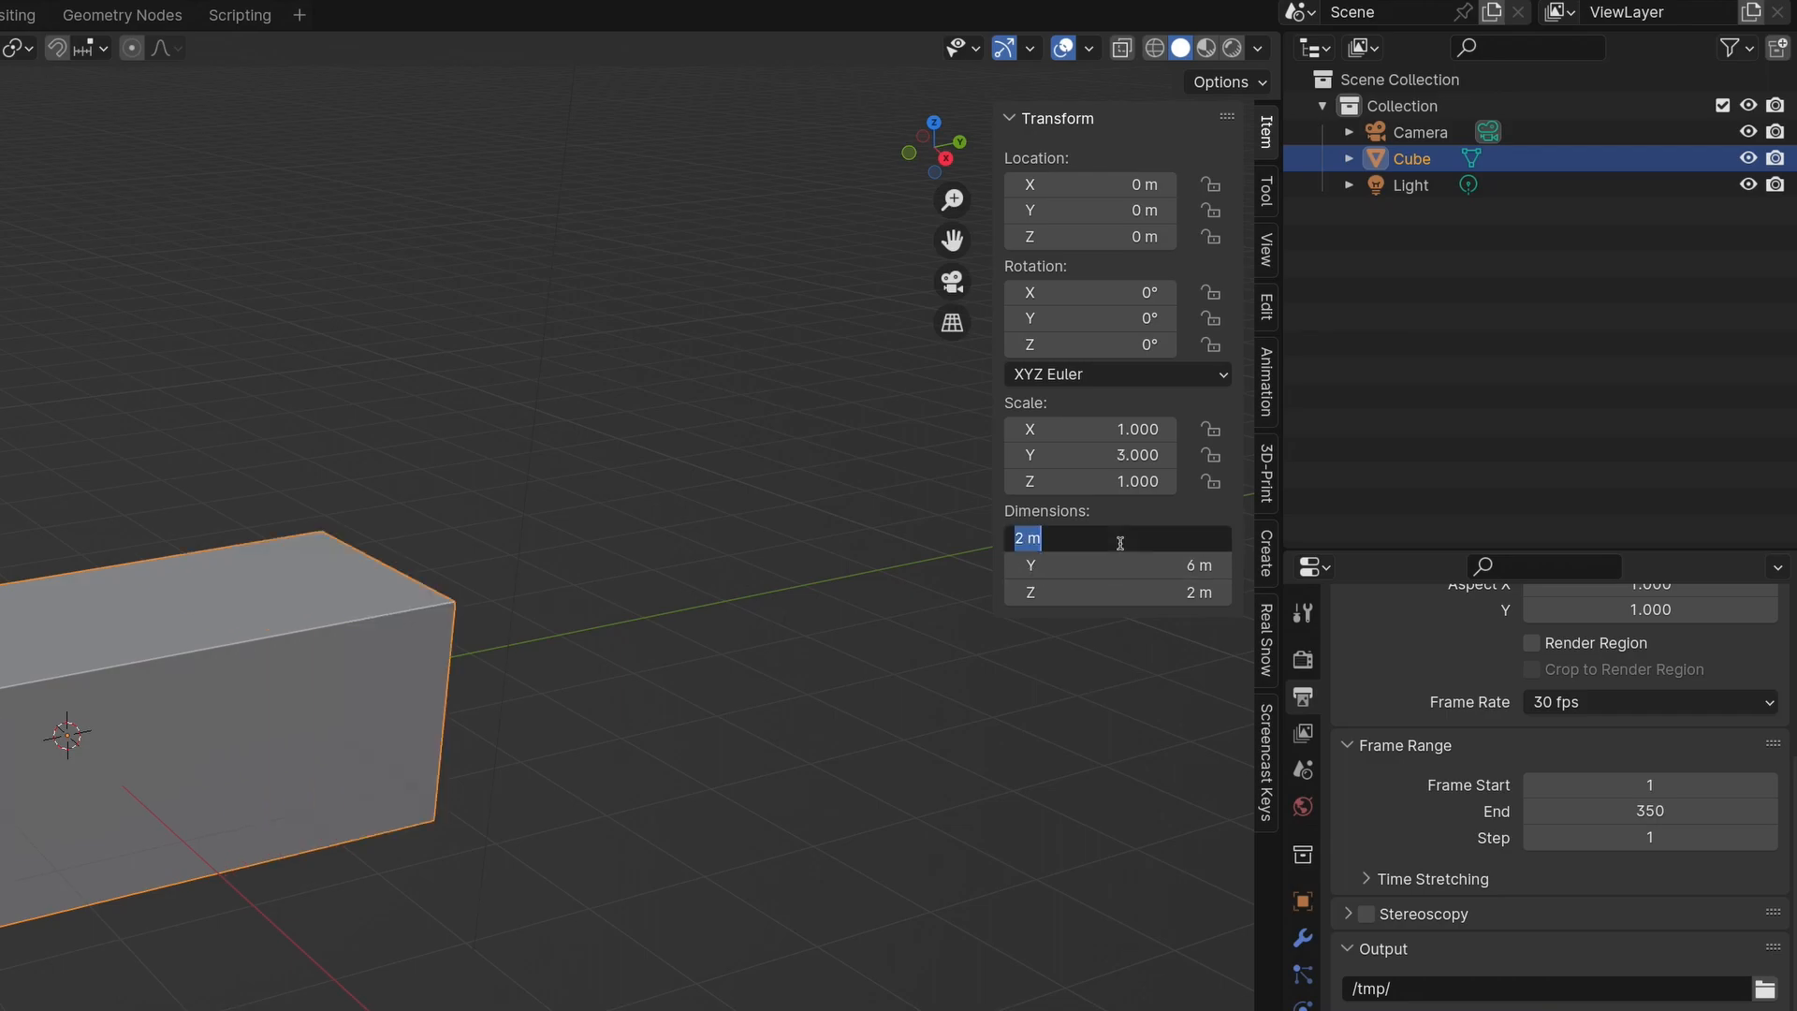
type("4")
key("Return")
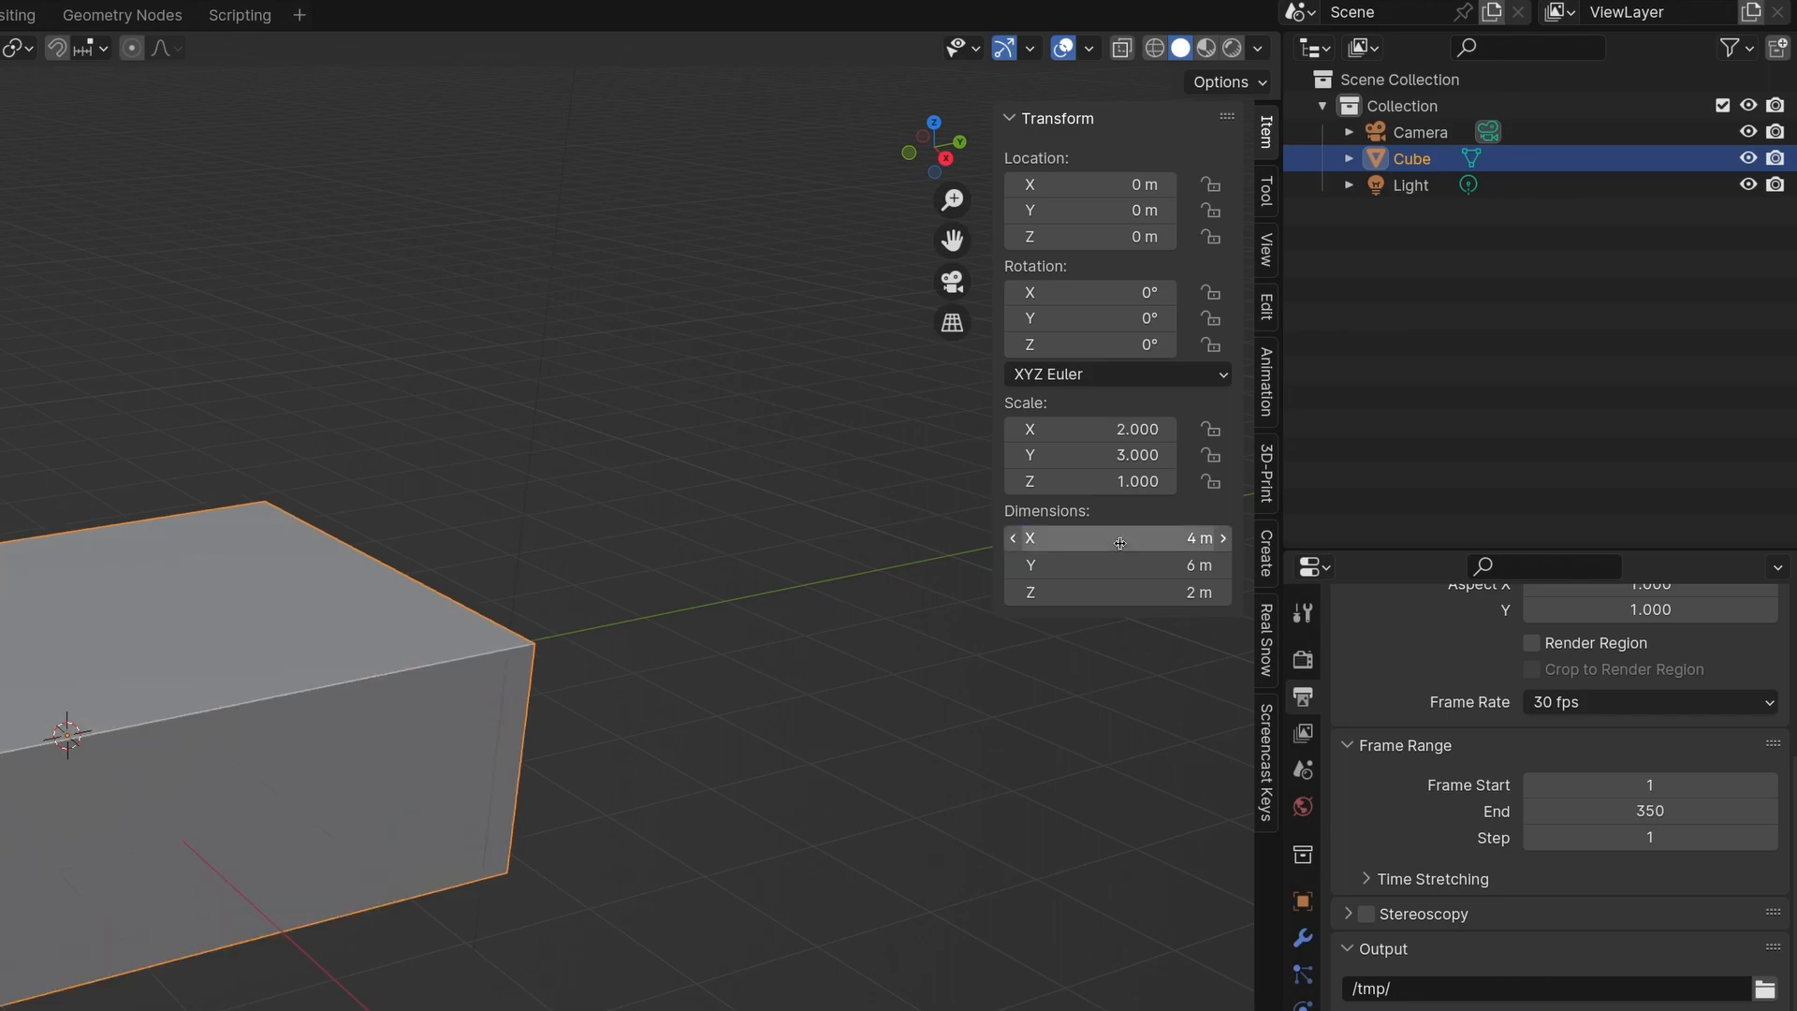
left_click(1103, 594)
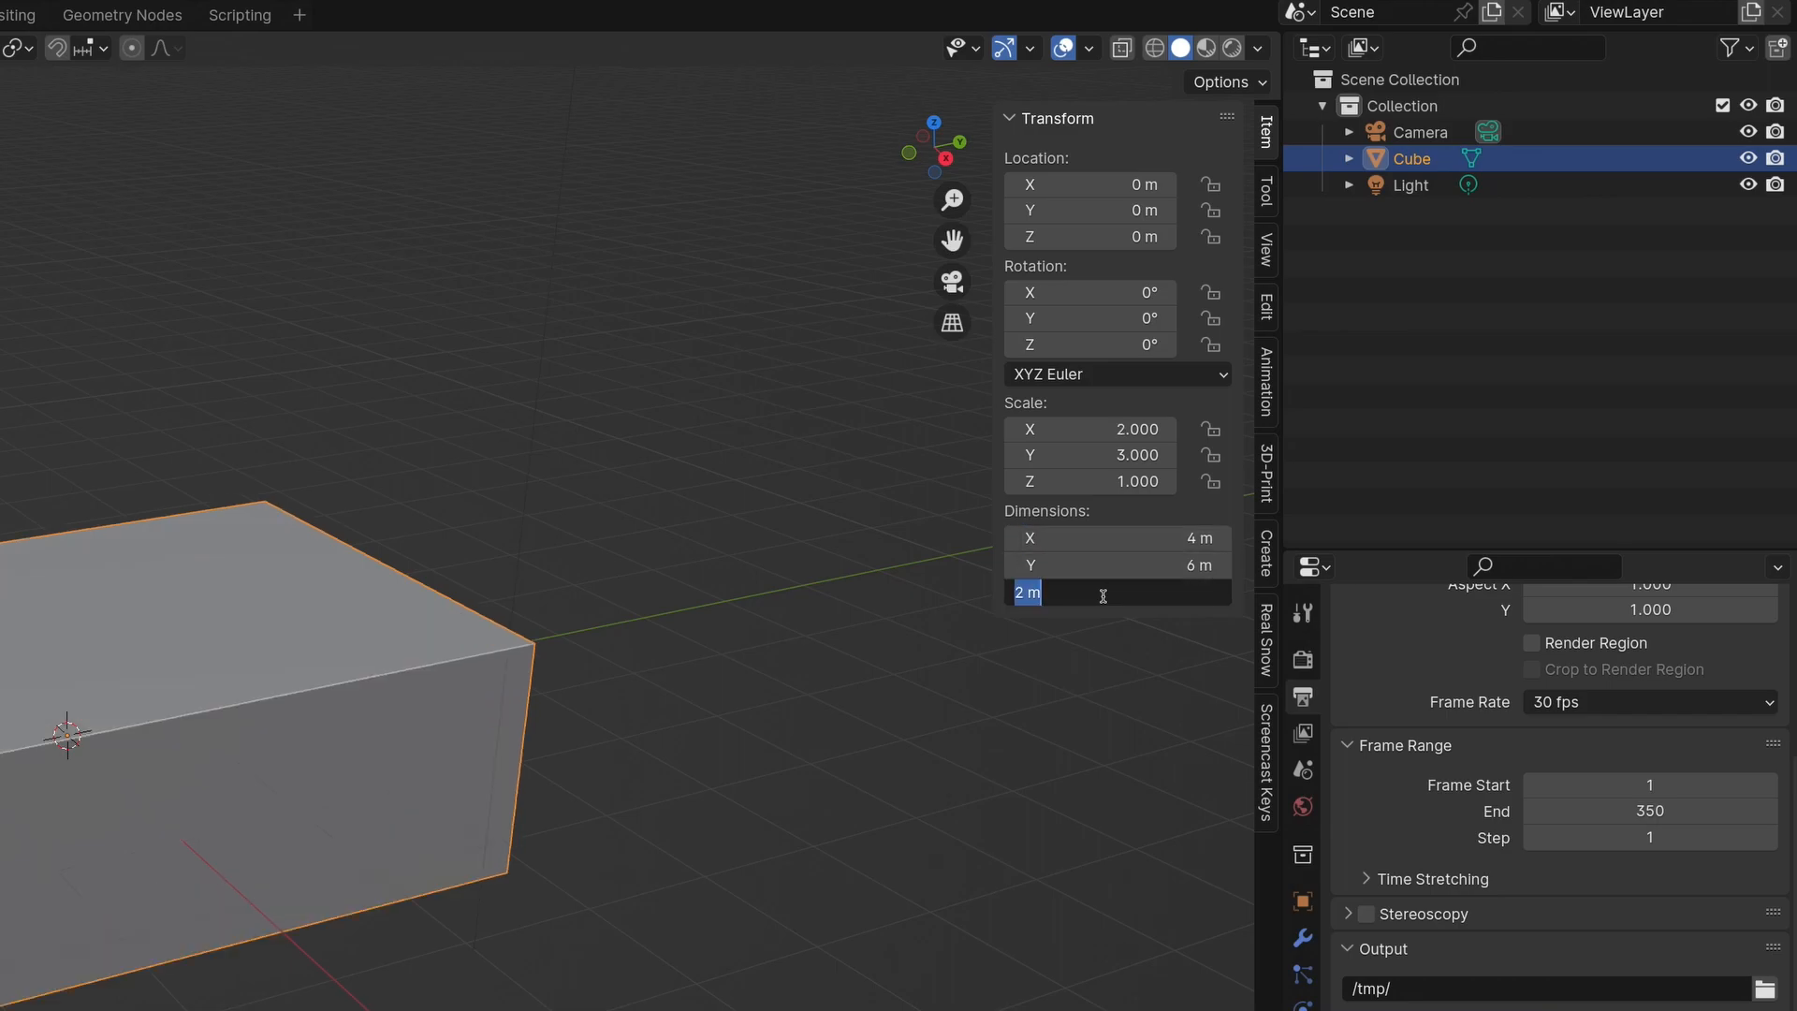
type("4")
key("Return")
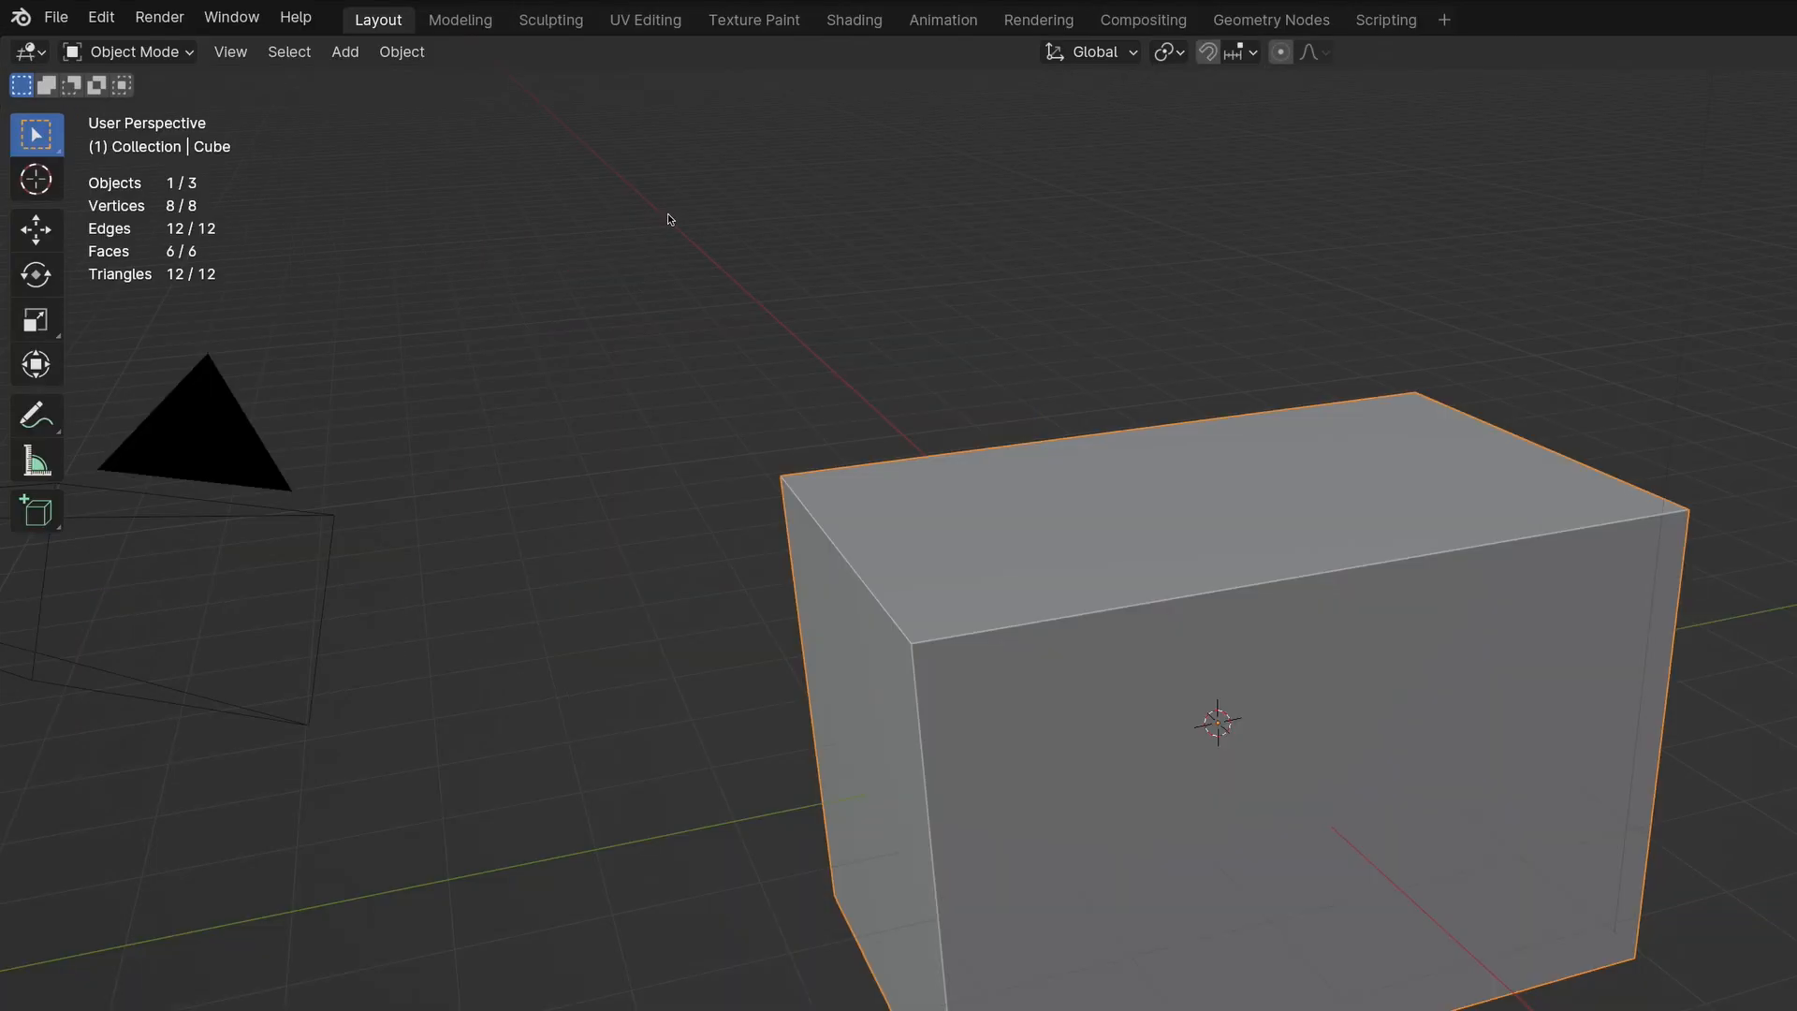
Step: Apply the cube's scale
left_click(256, 36)
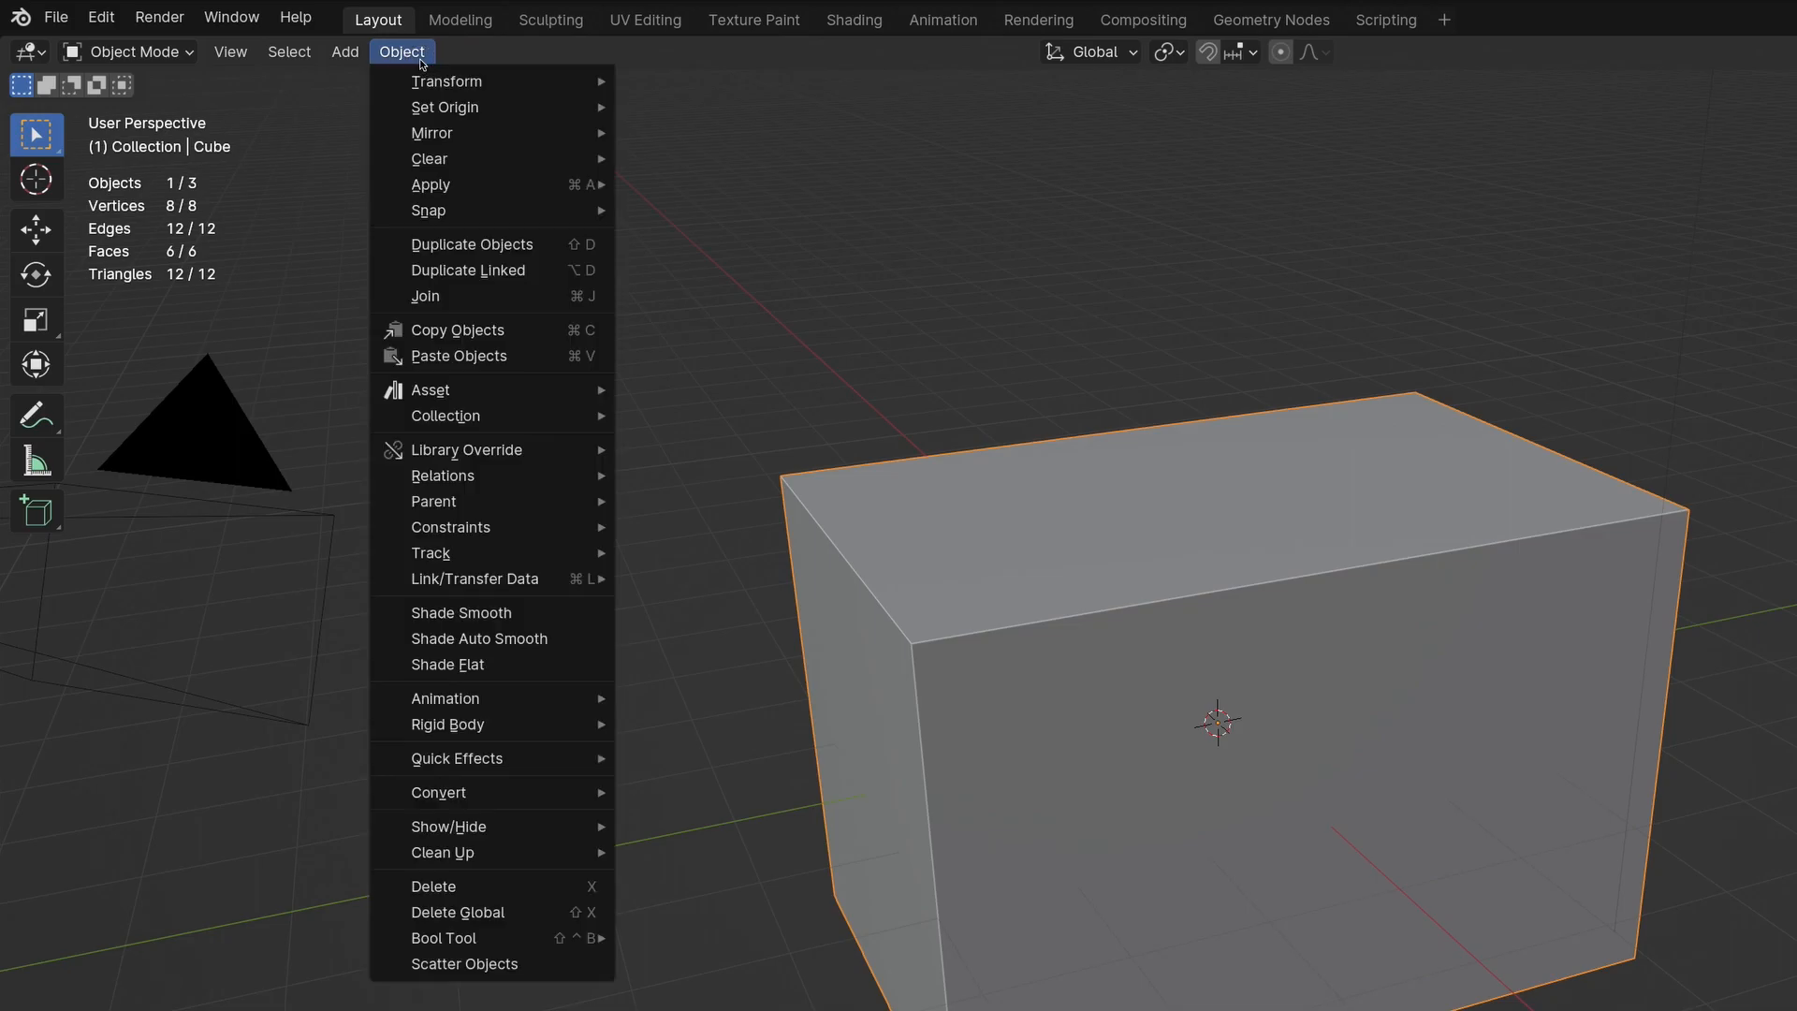
mouse_move(590, 187)
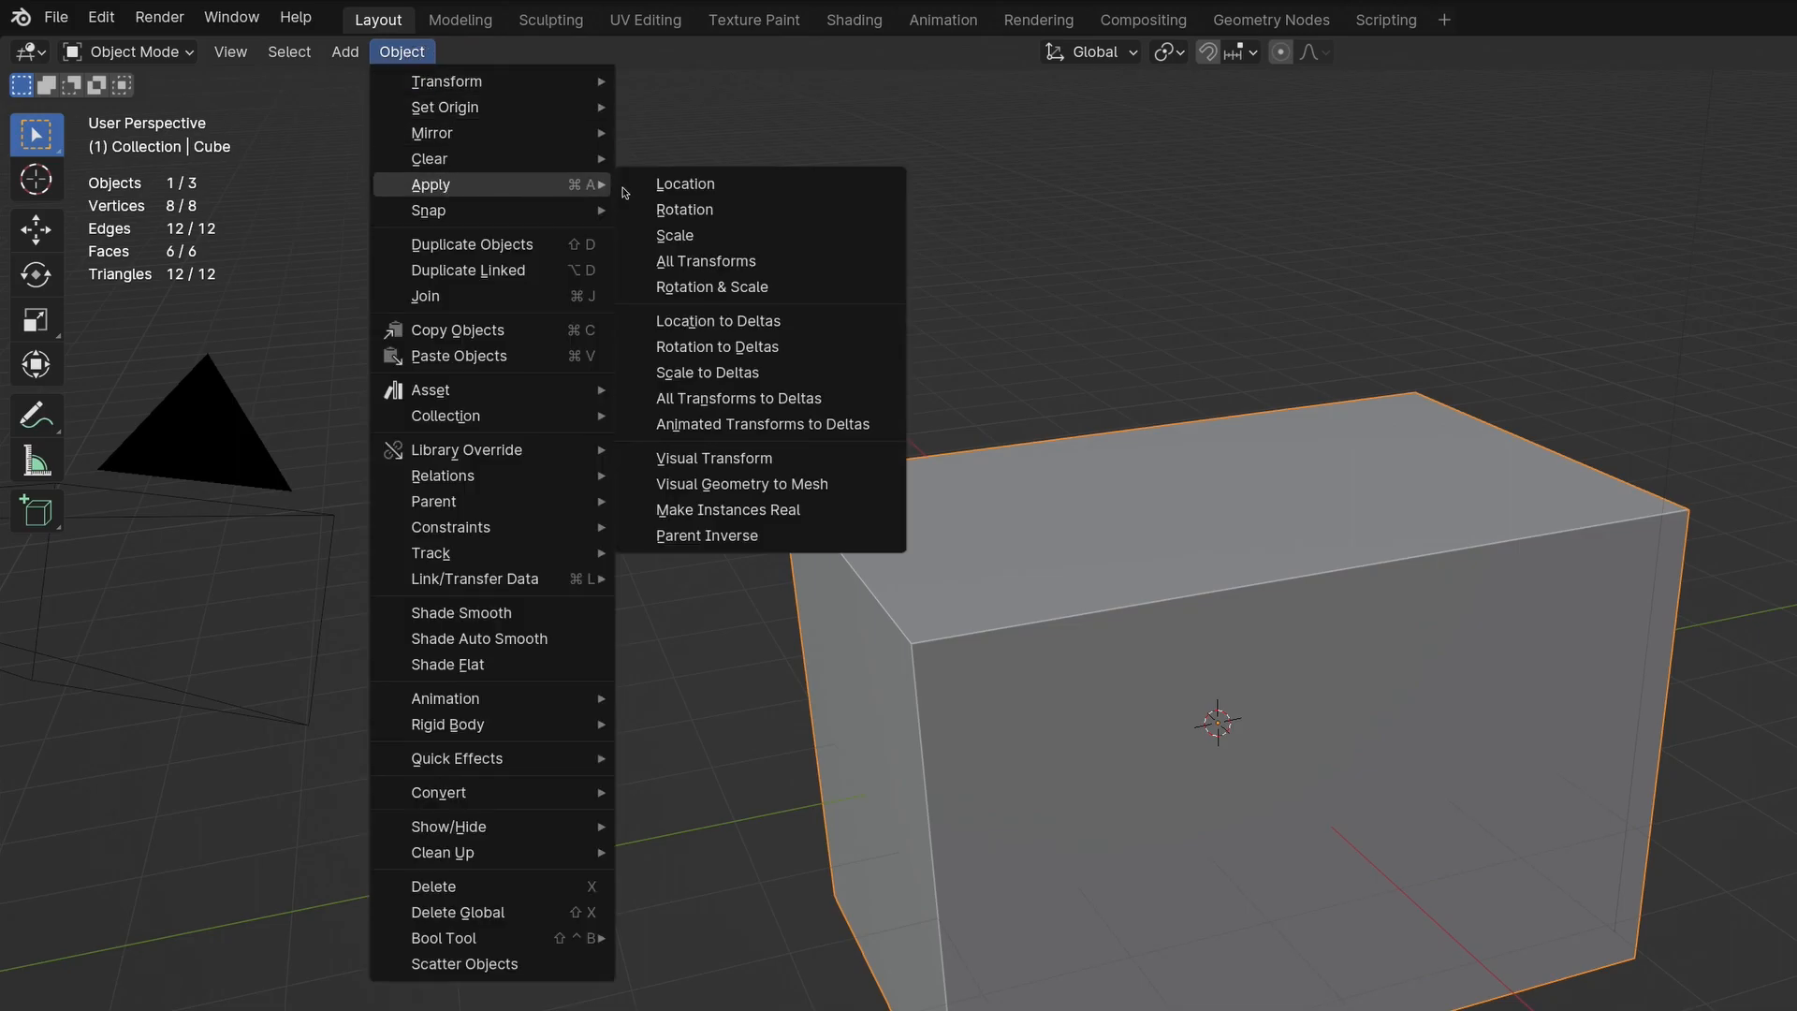
left_click(708, 233)
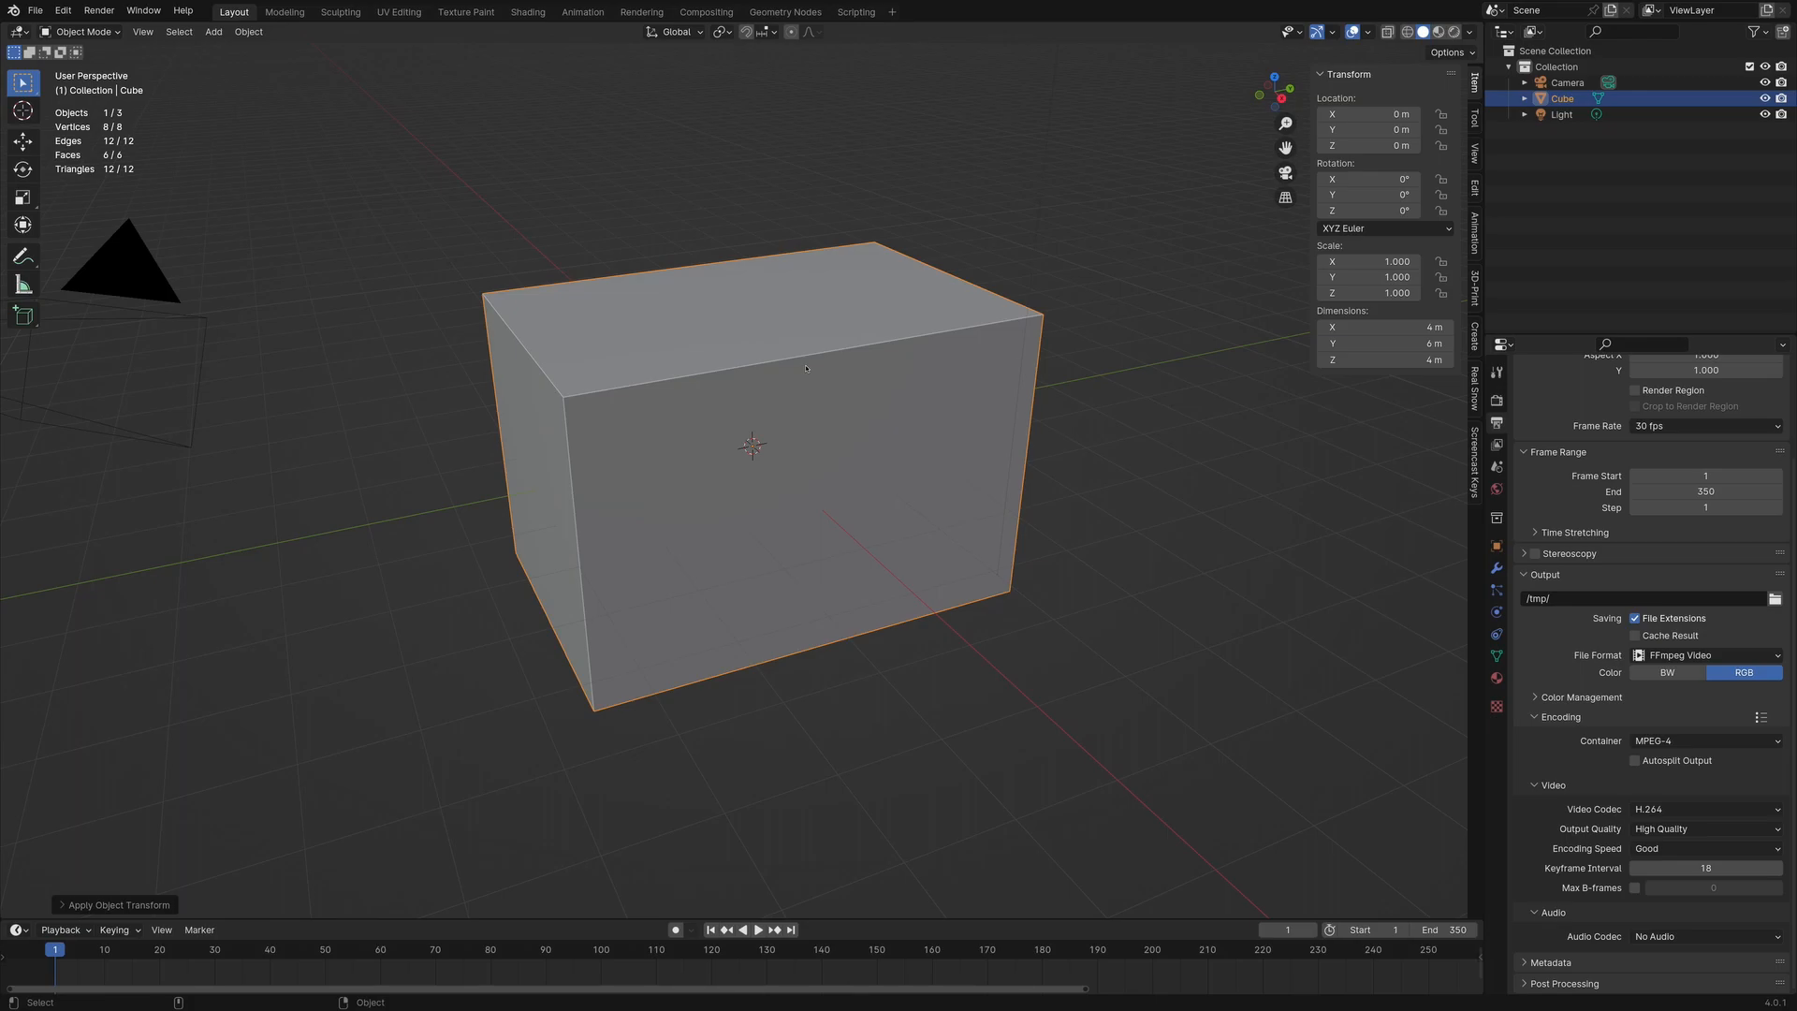
Step: Put the cube into Edit Mode with nothing selected and turn on face selection
left_click(805, 368)
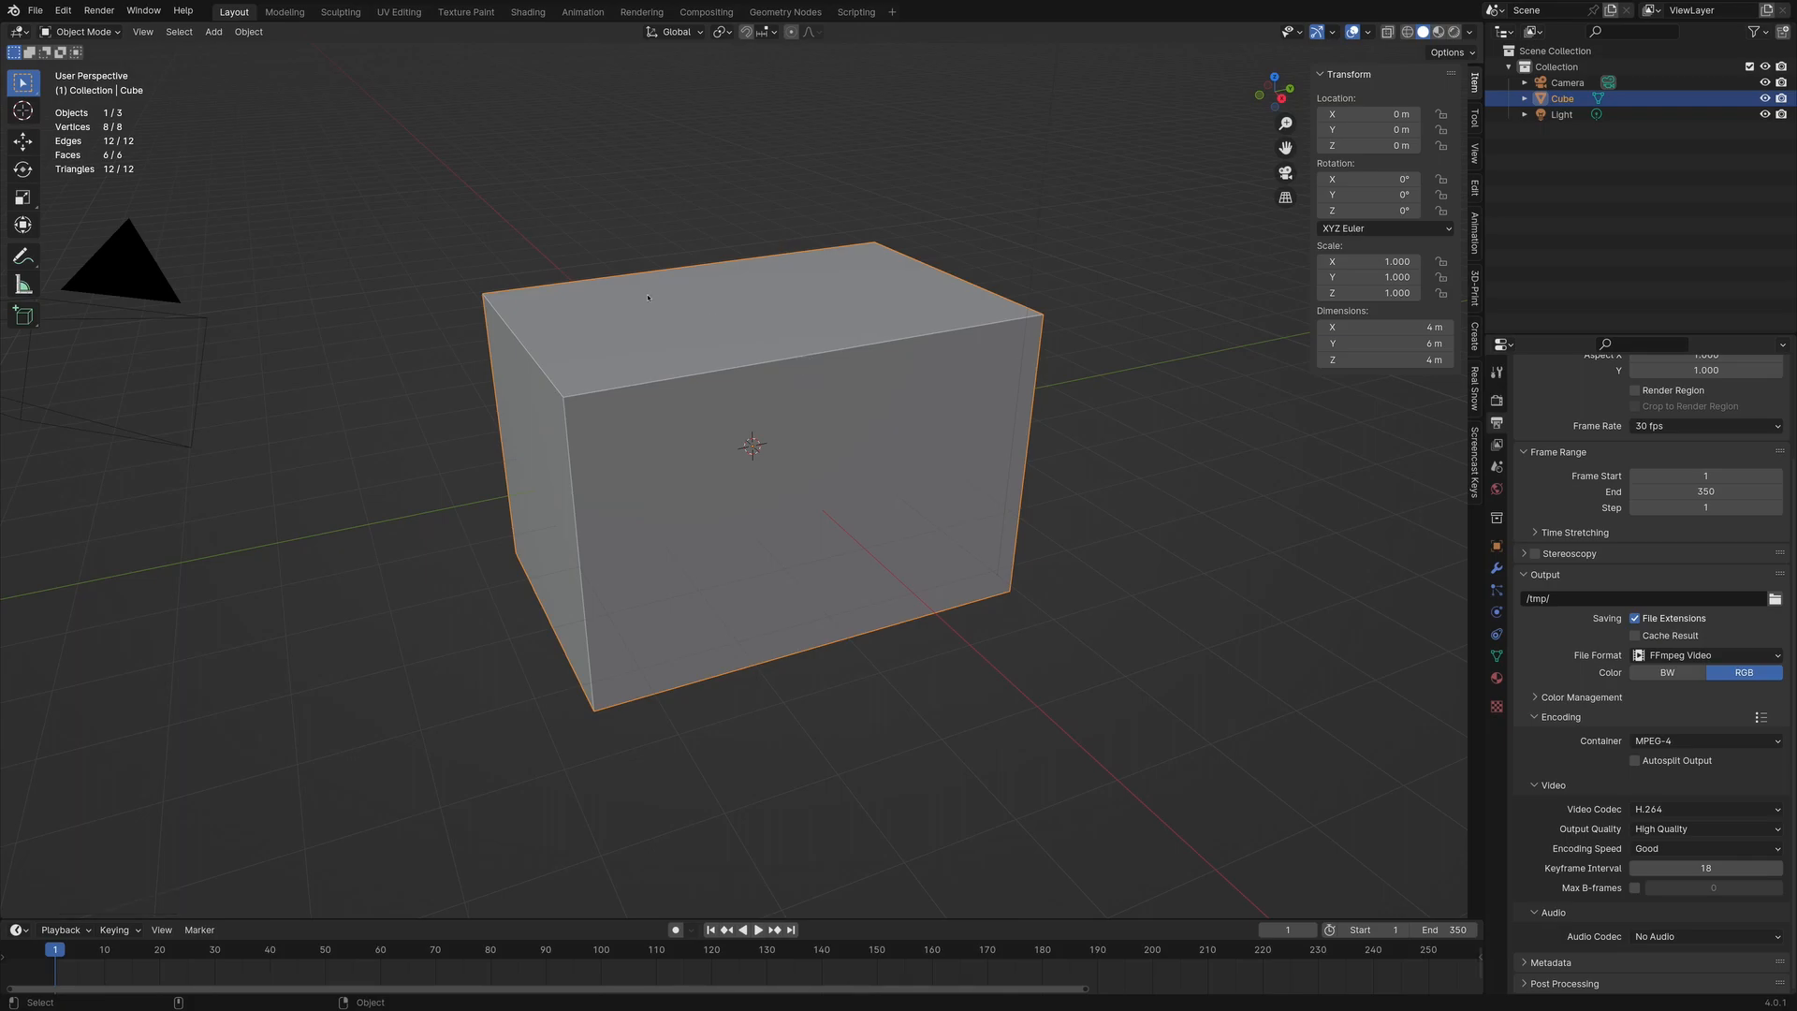
key("Tab")
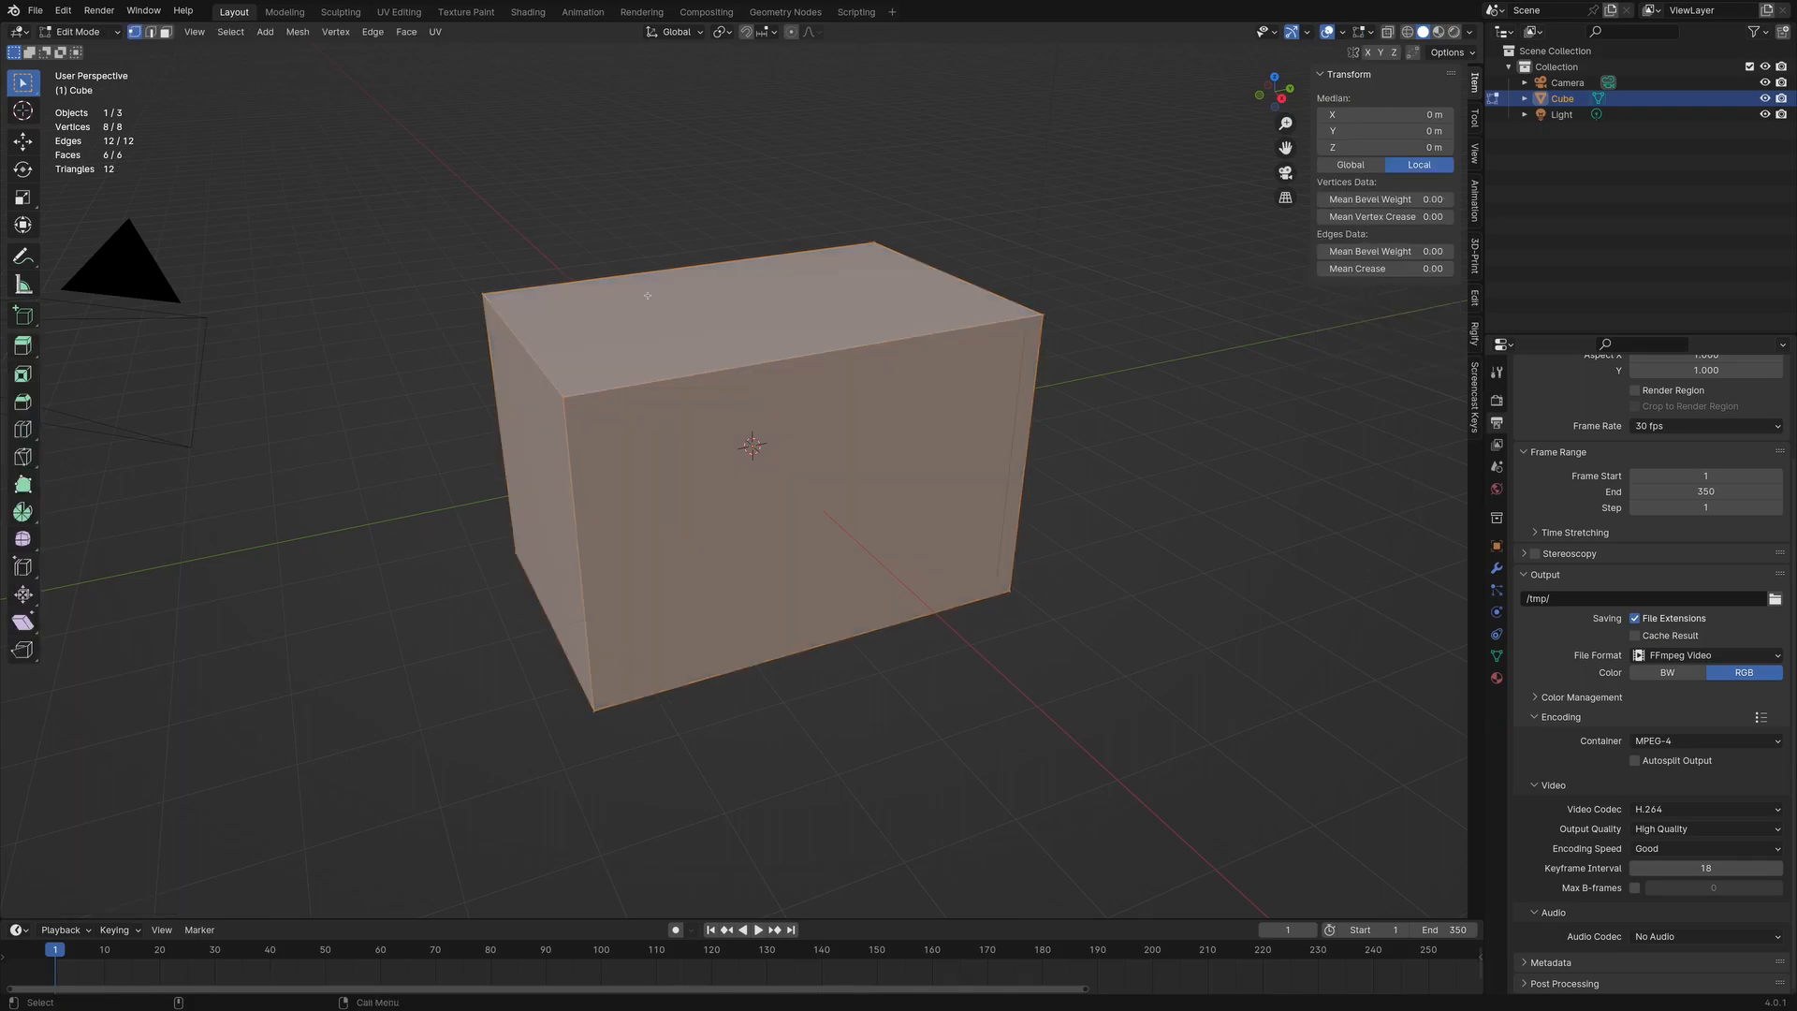
left_click(599, 236)
key("Tab")
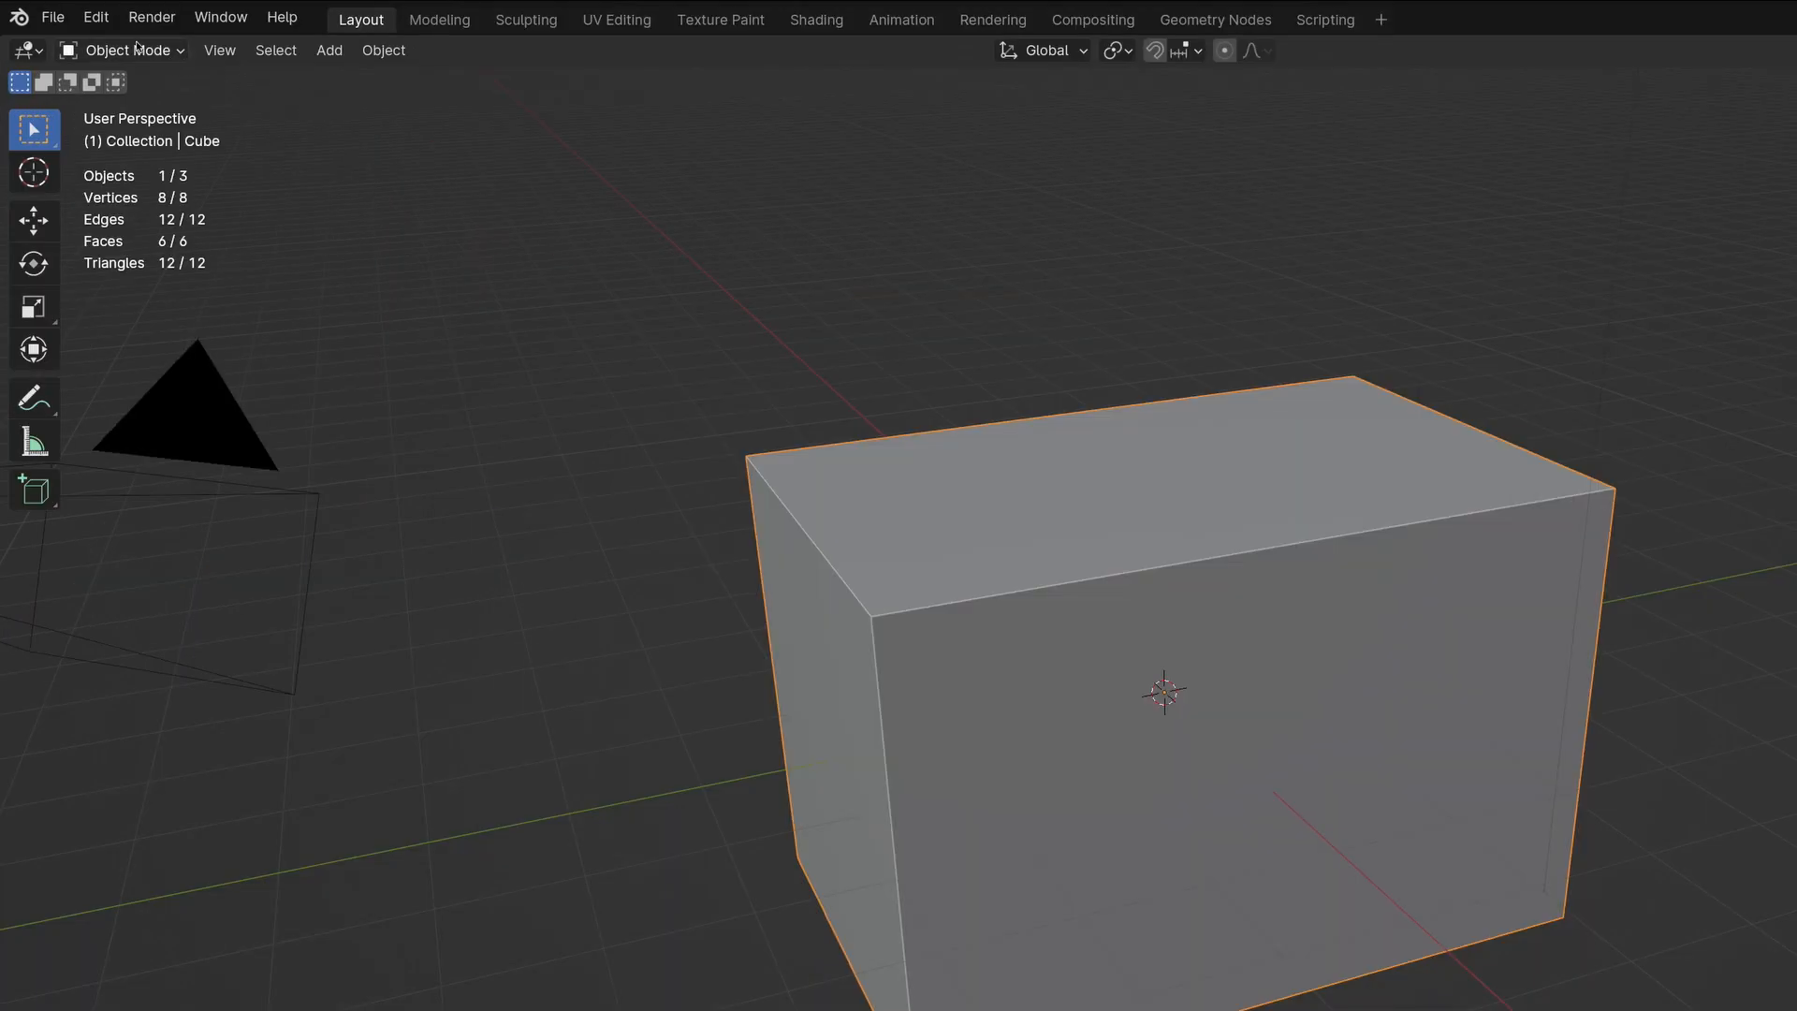
left_click(89, 30)
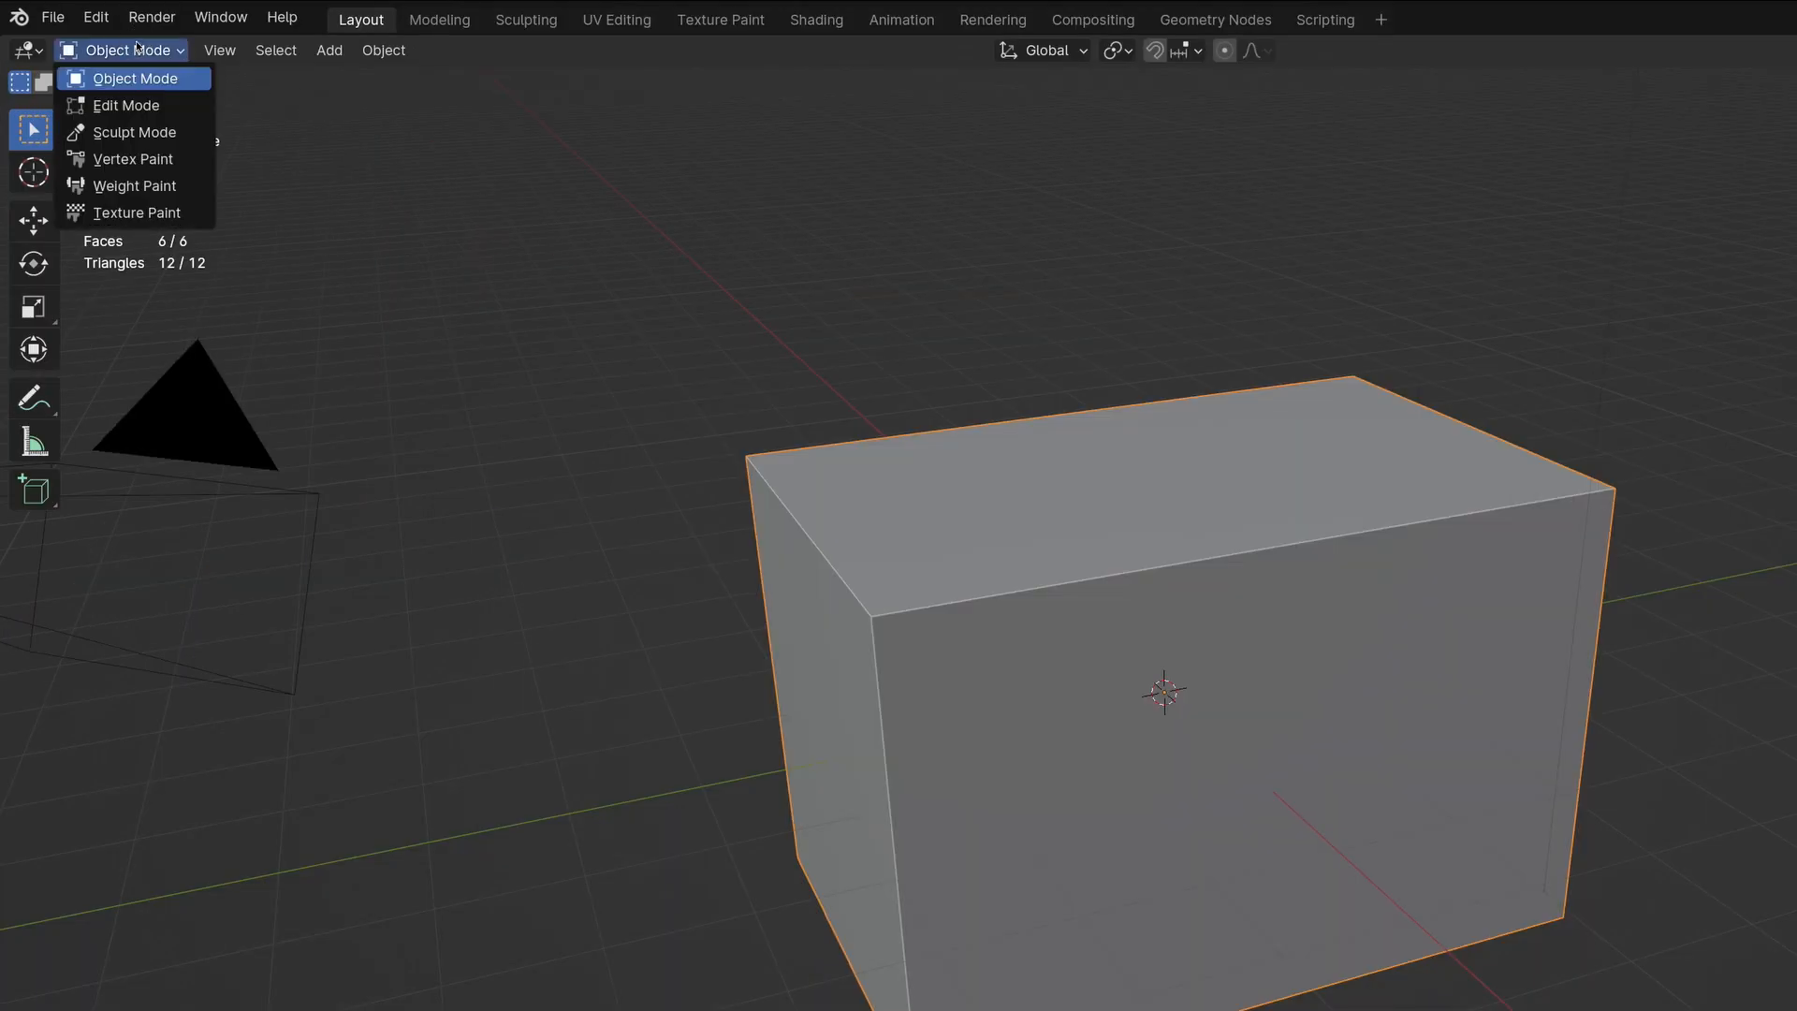
left_click(128, 103)
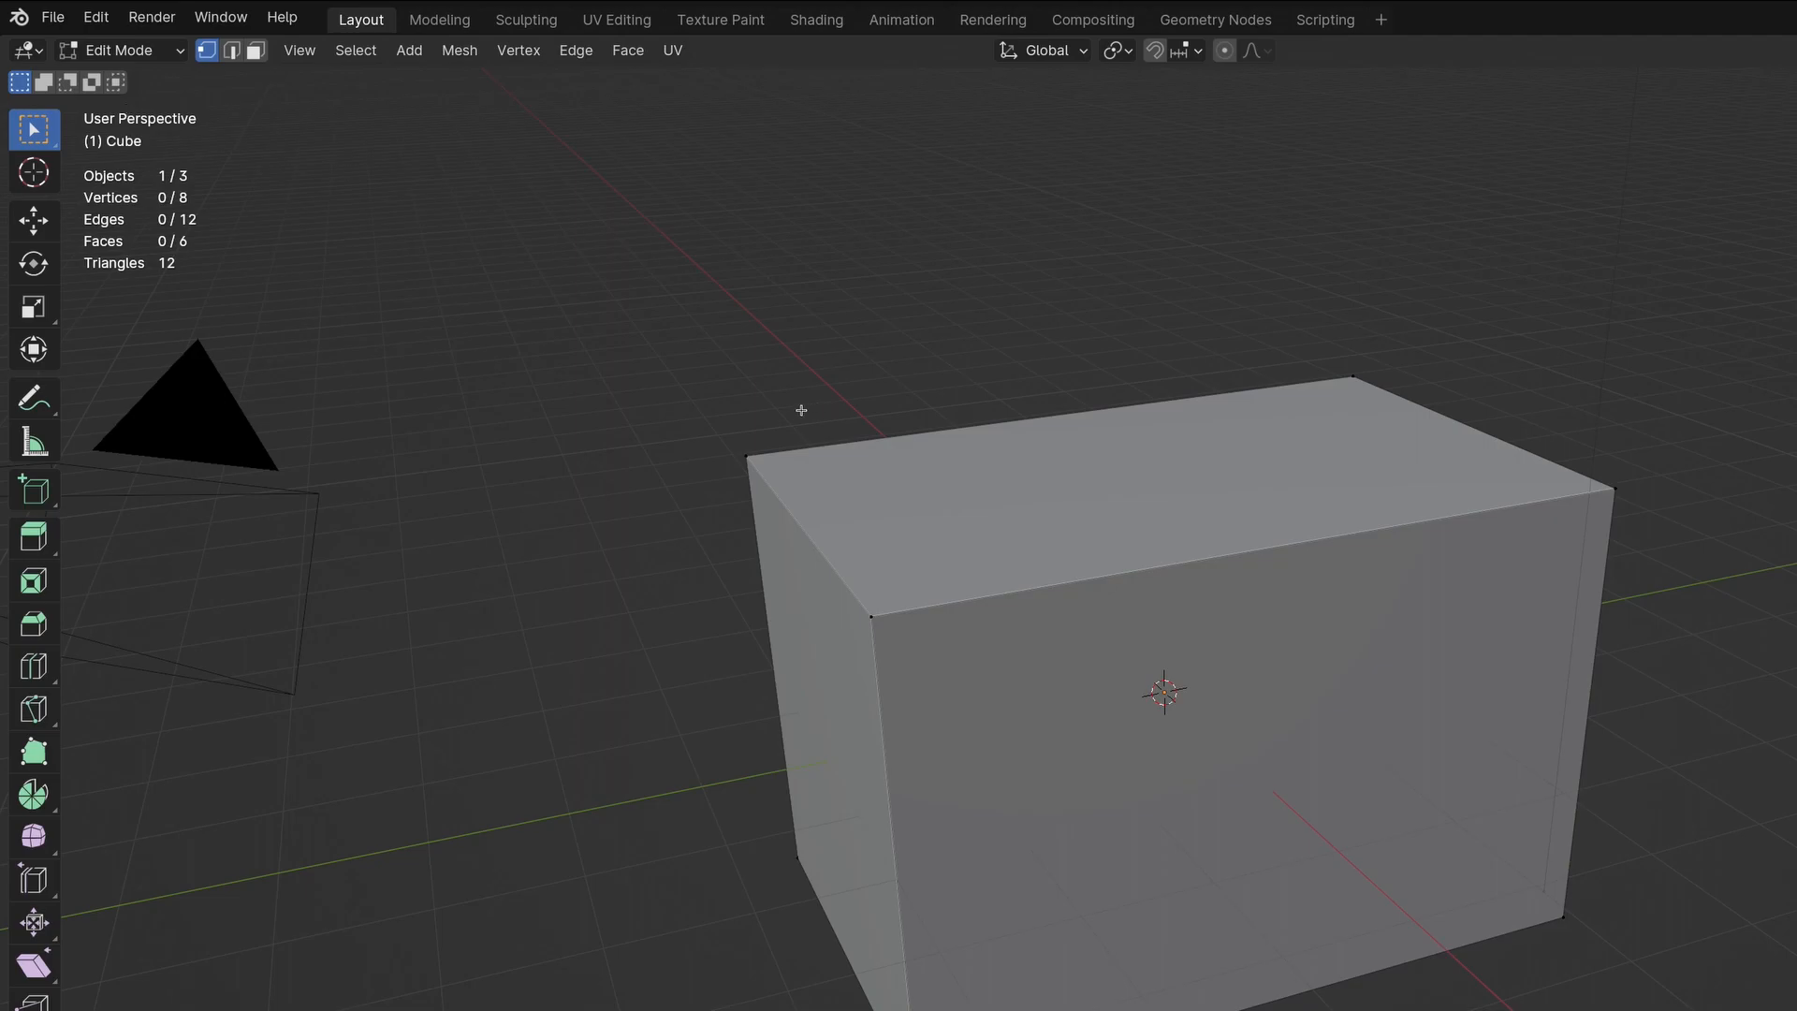
left_click(255, 50)
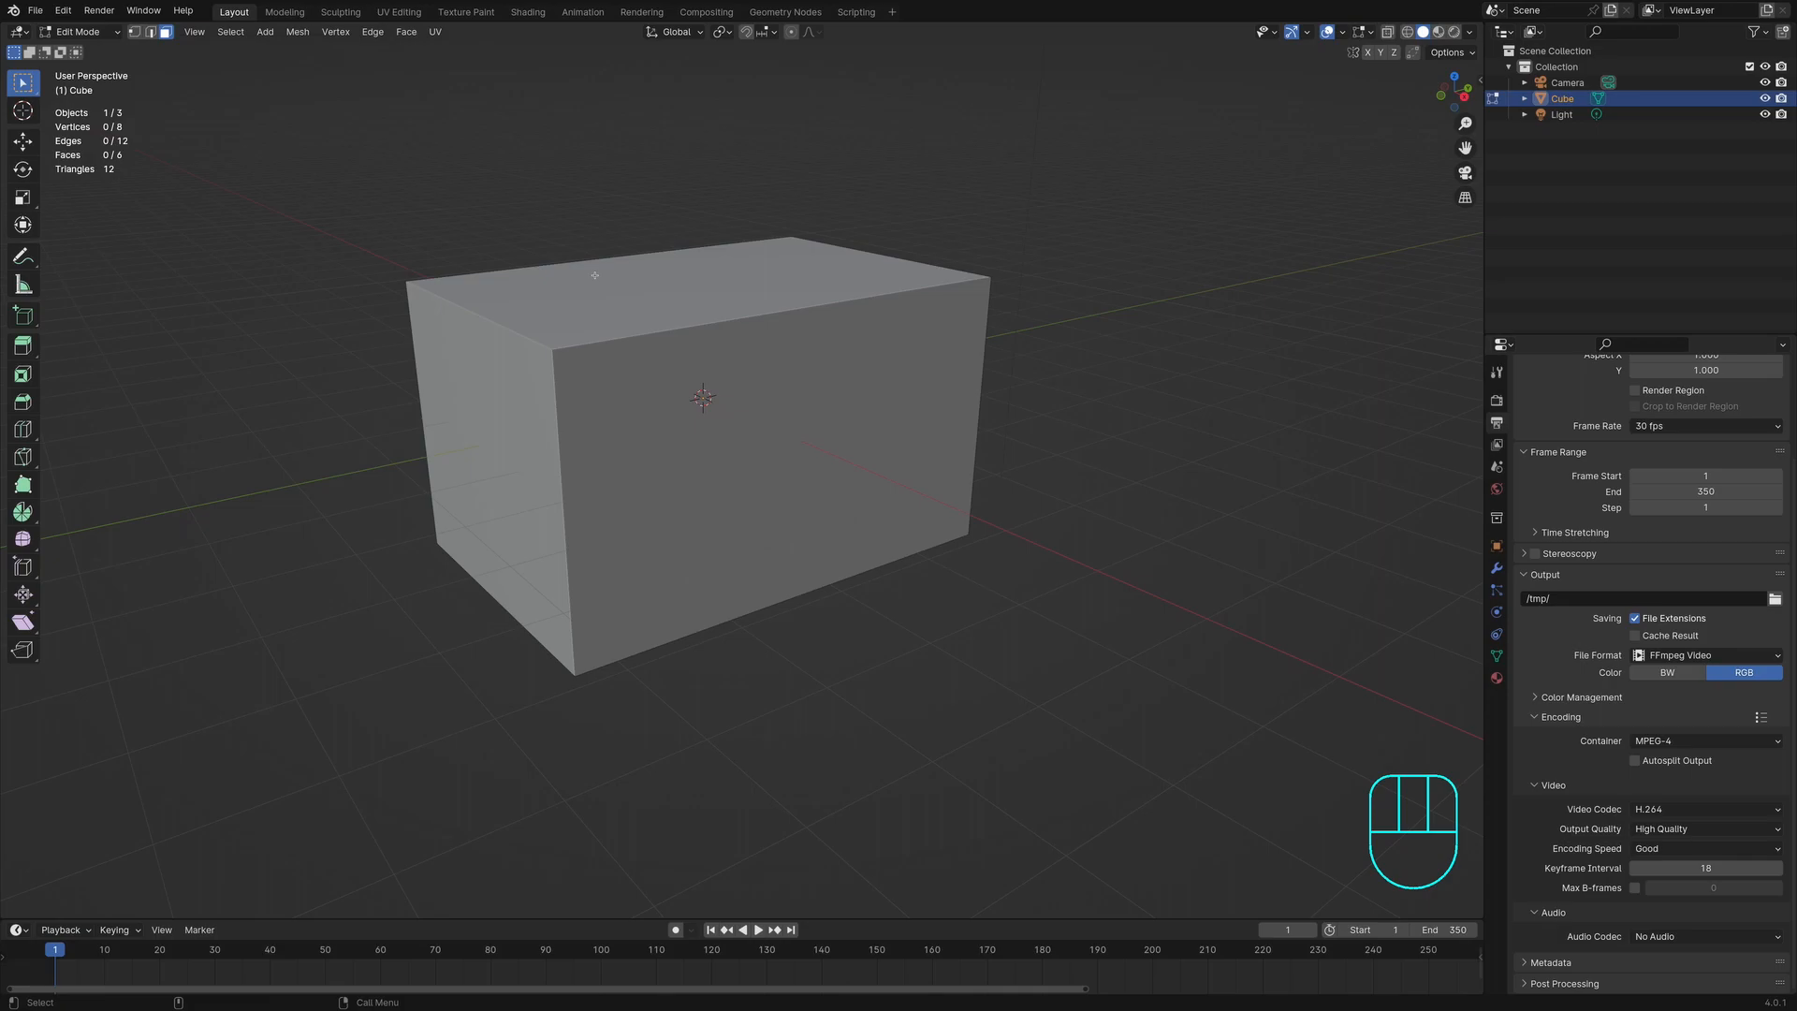
Step: Lower the box's top face about 0.3 m along Z, working in the right orthographic view
left_click(594, 275)
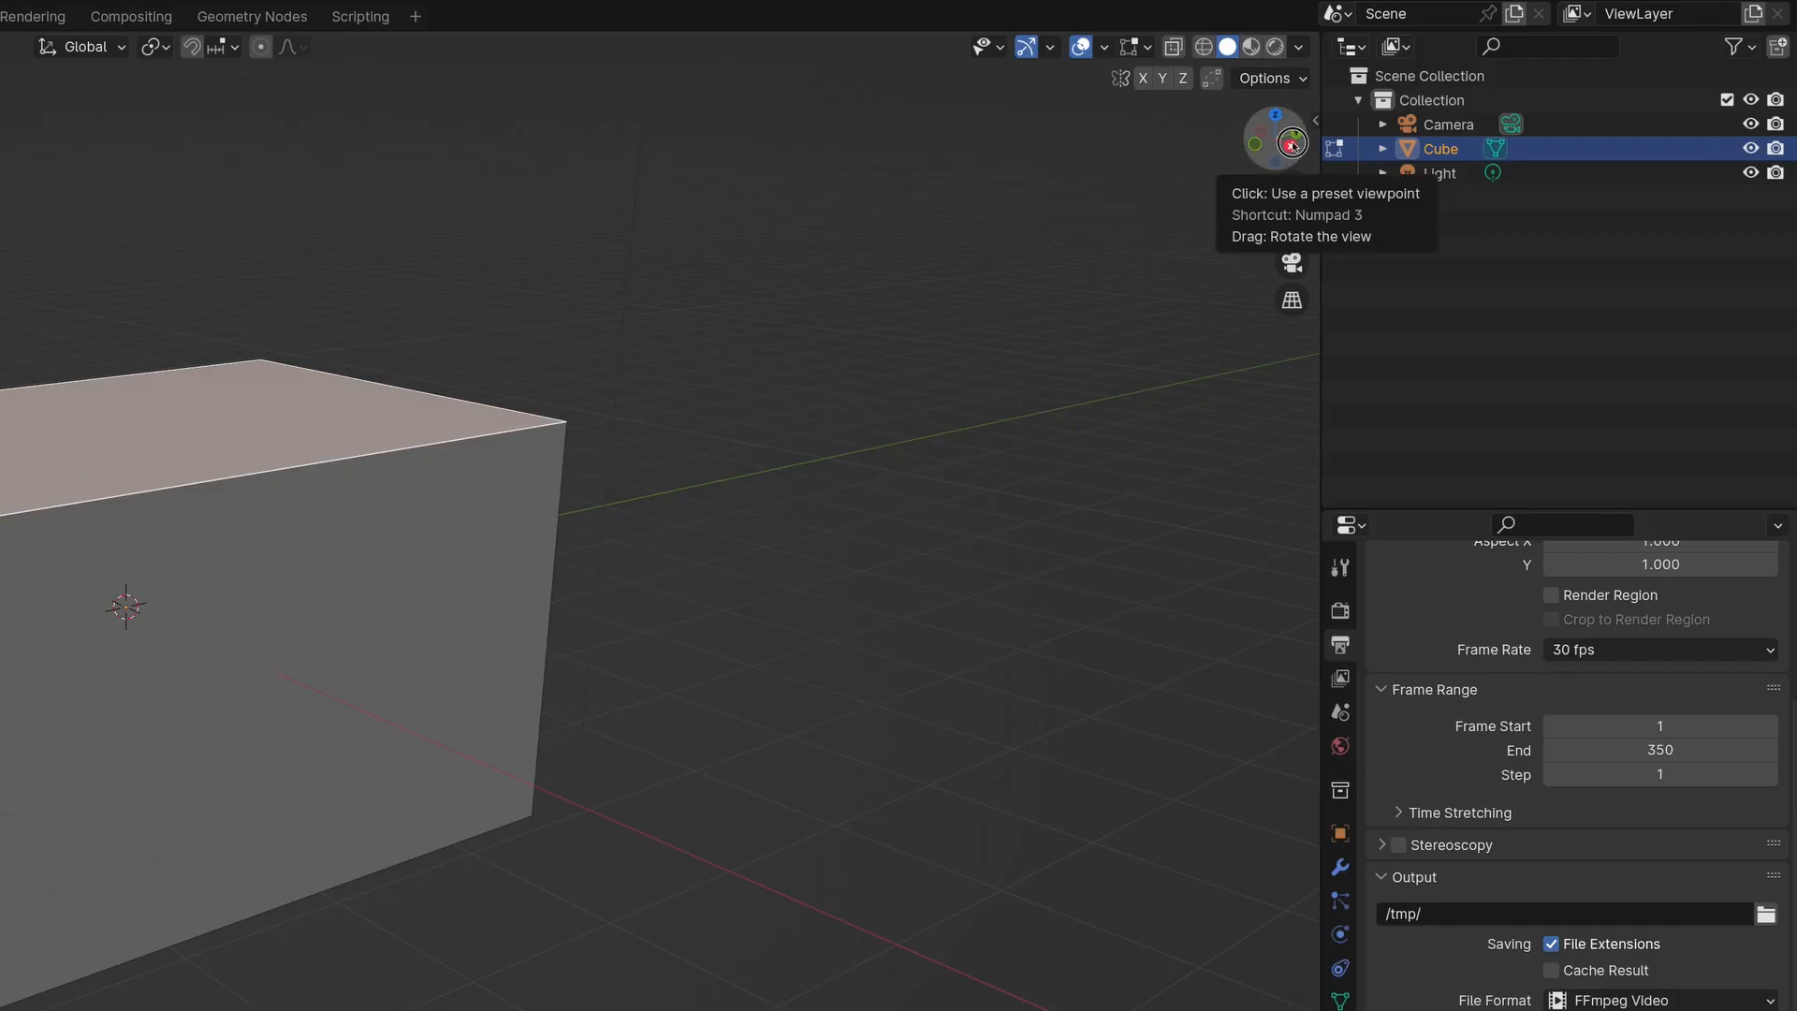
left_click(1466, 98)
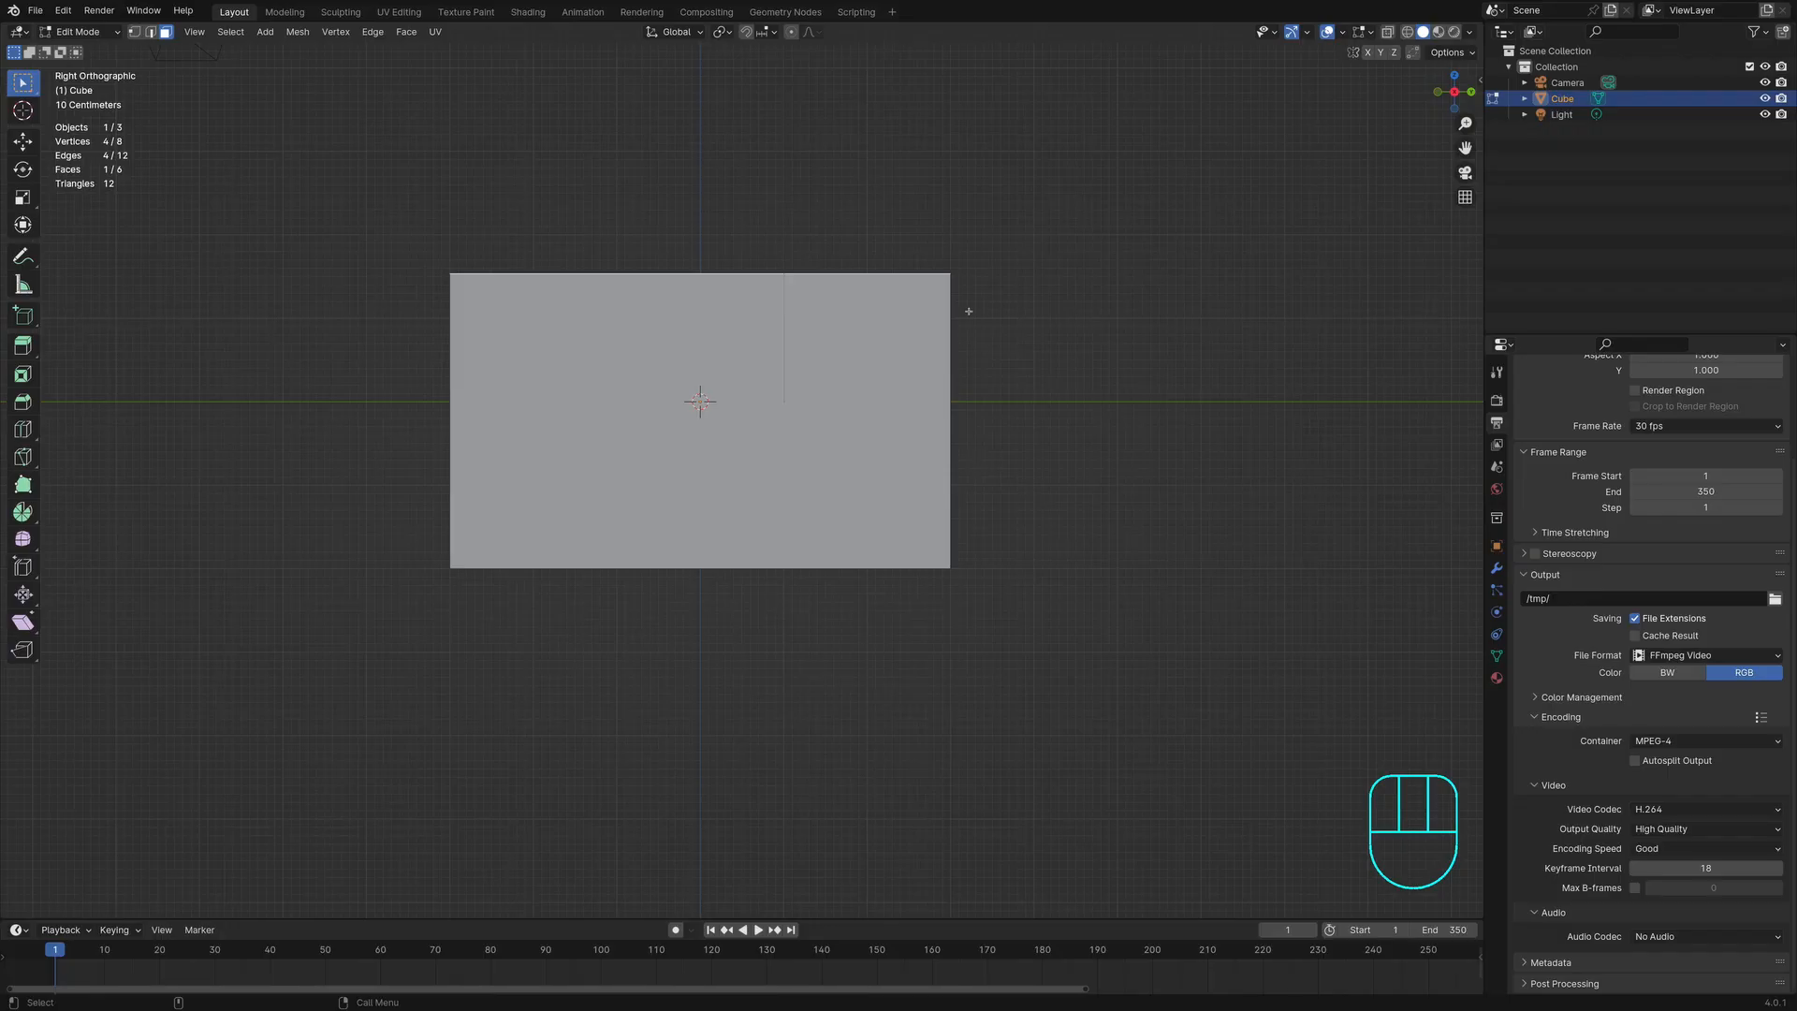
scroll(969, 310, "up", 2)
key("g")
key("z")
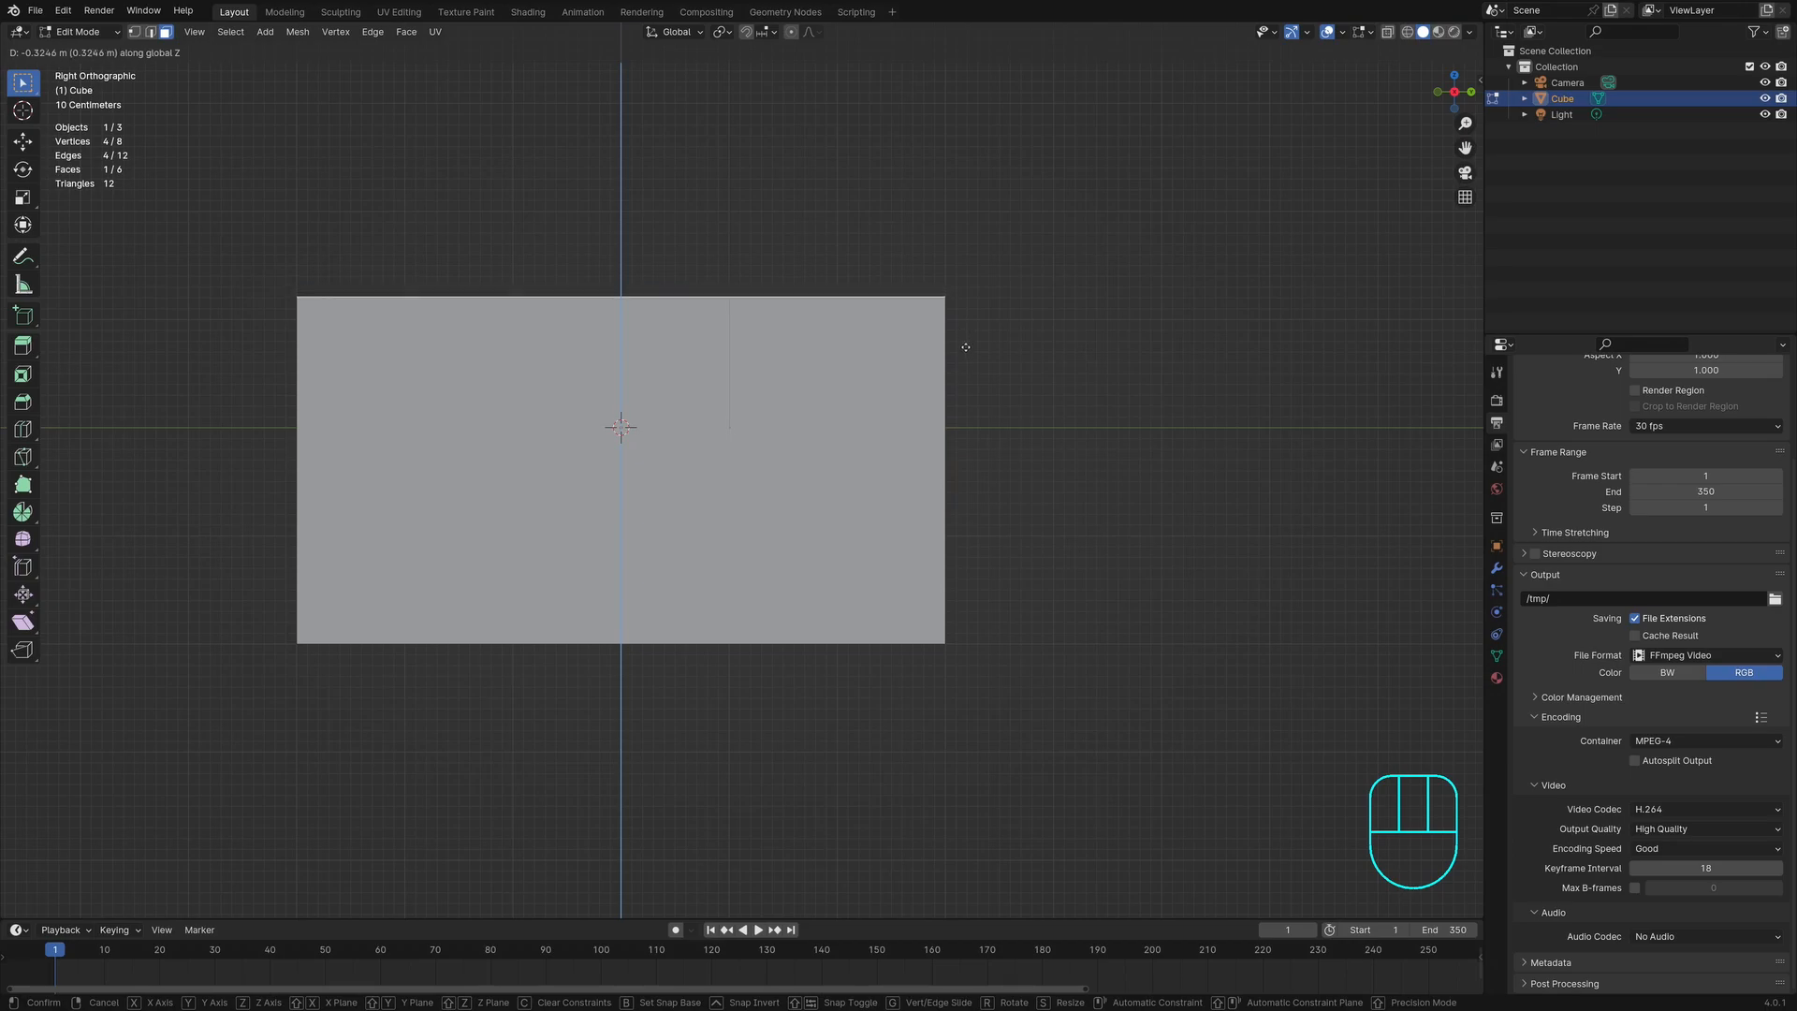
left_click(965, 349)
middle_click_drag(965, 349, 1048, 379, "shift")
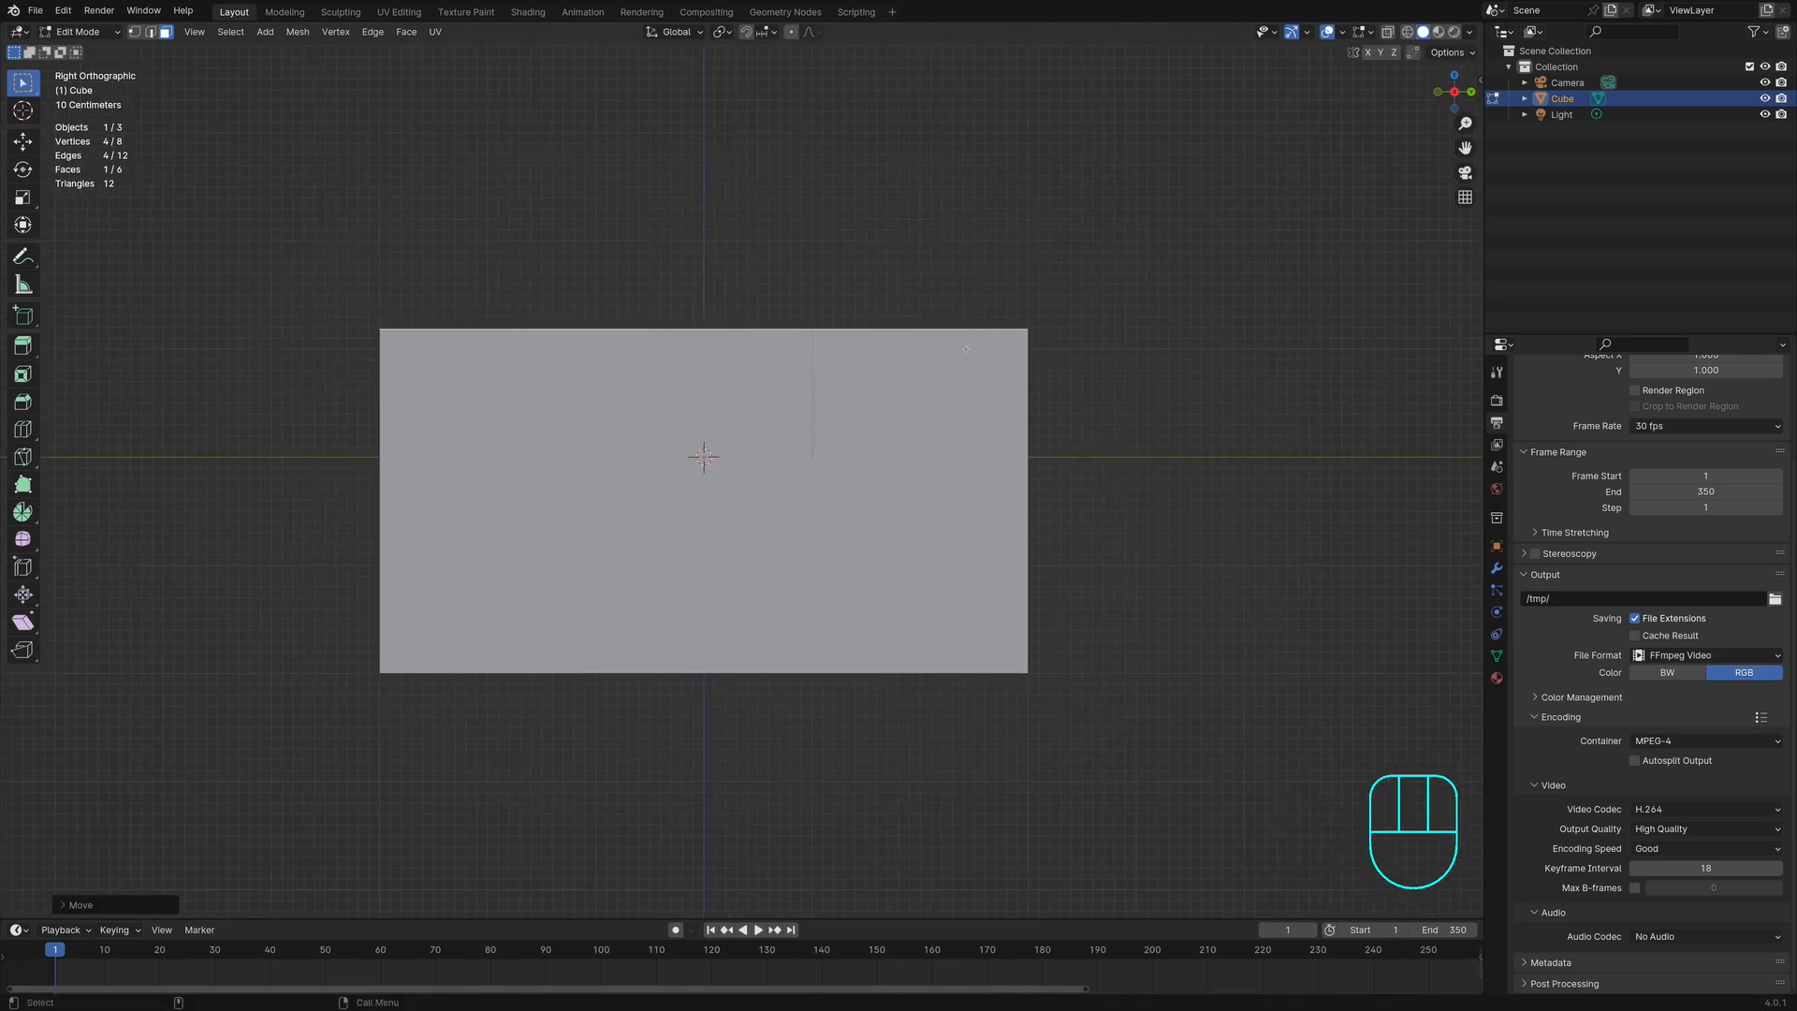
Step: Extrude the top face upward about 0.3 m to form a thin band around the box, and clear the selection
key("e")
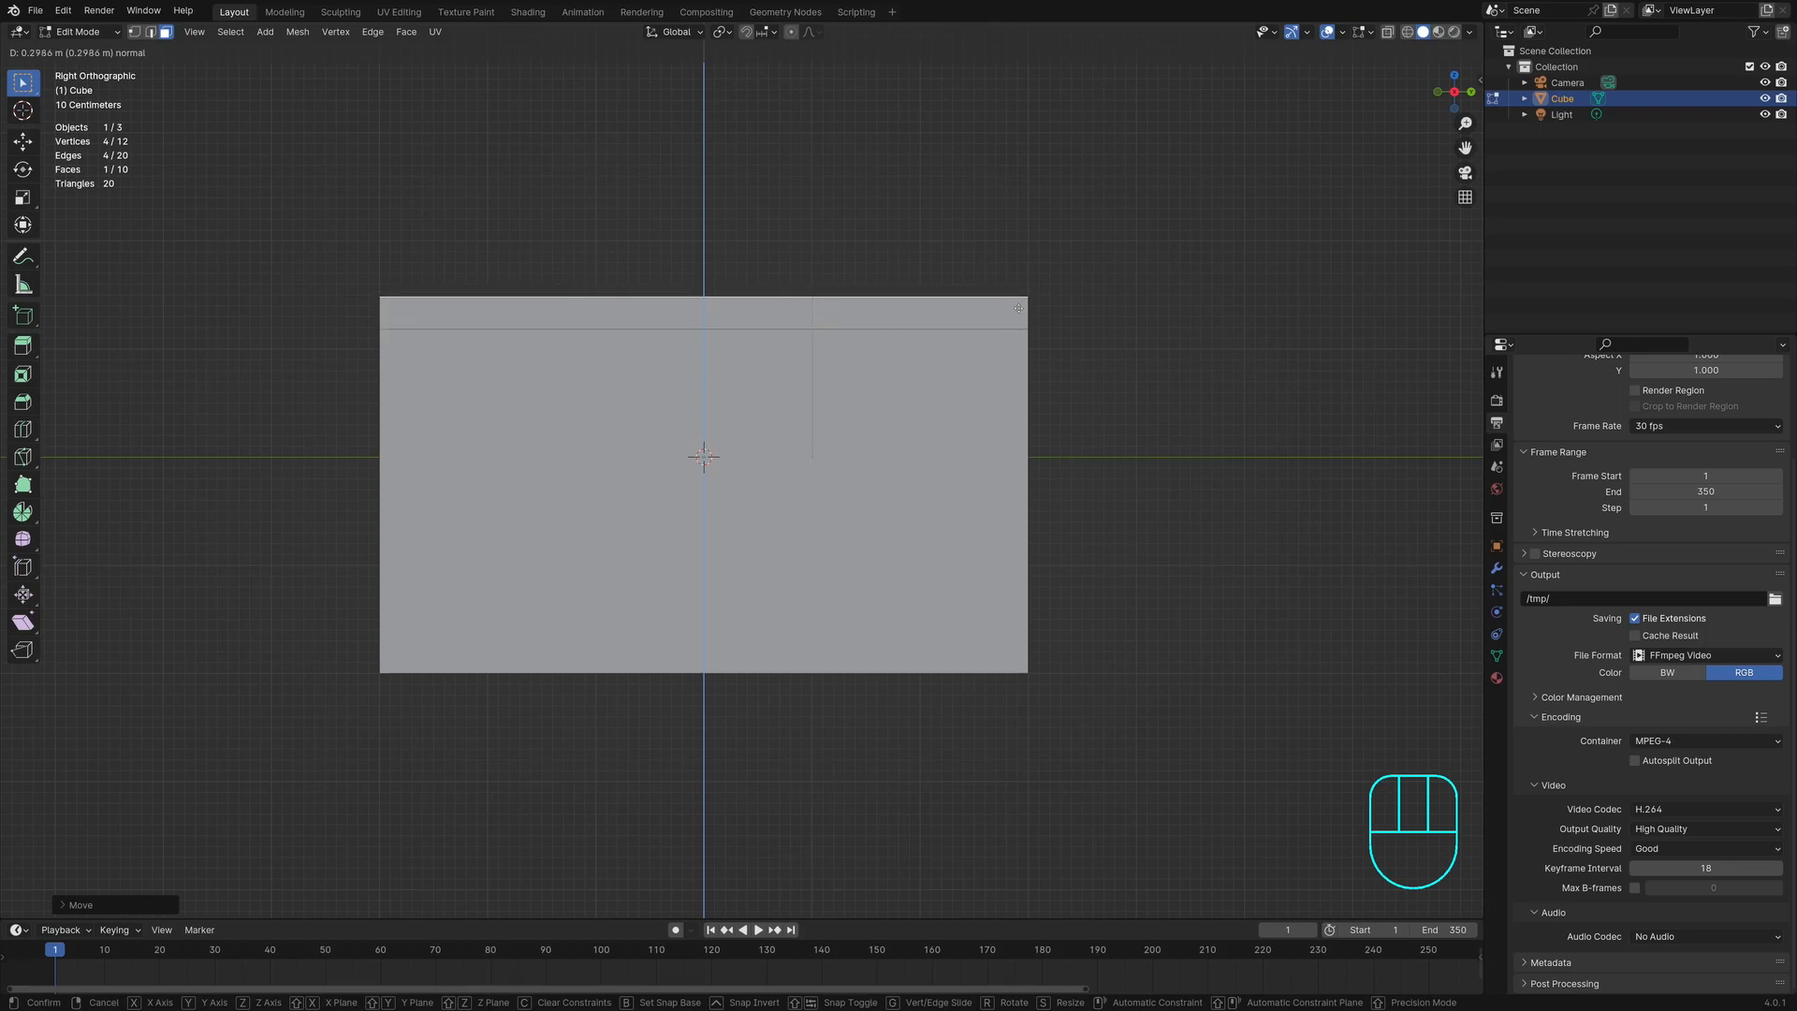
left_click(1018, 308)
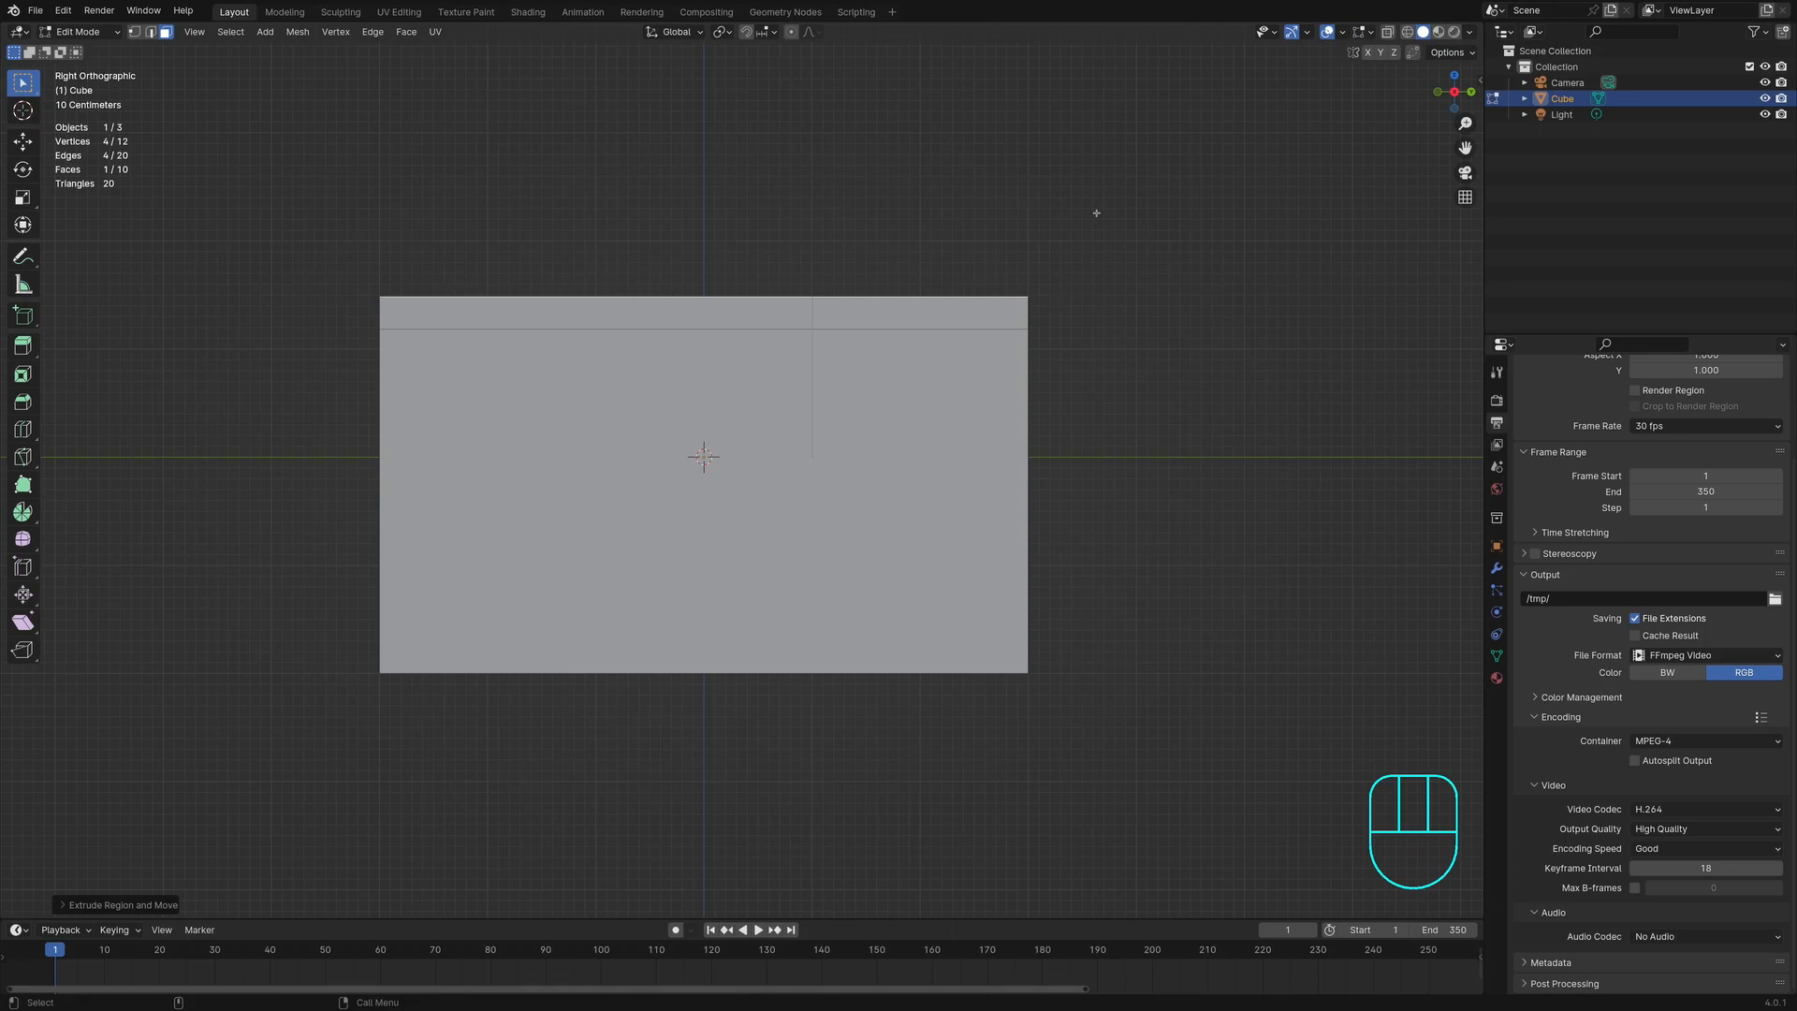
mouse_move(1096, 213)
middle_mouse_down()
mouse_move(1076, 212)
mouse_move(1091, 209)
middle_mouse_up()
left_click(1053, 215)
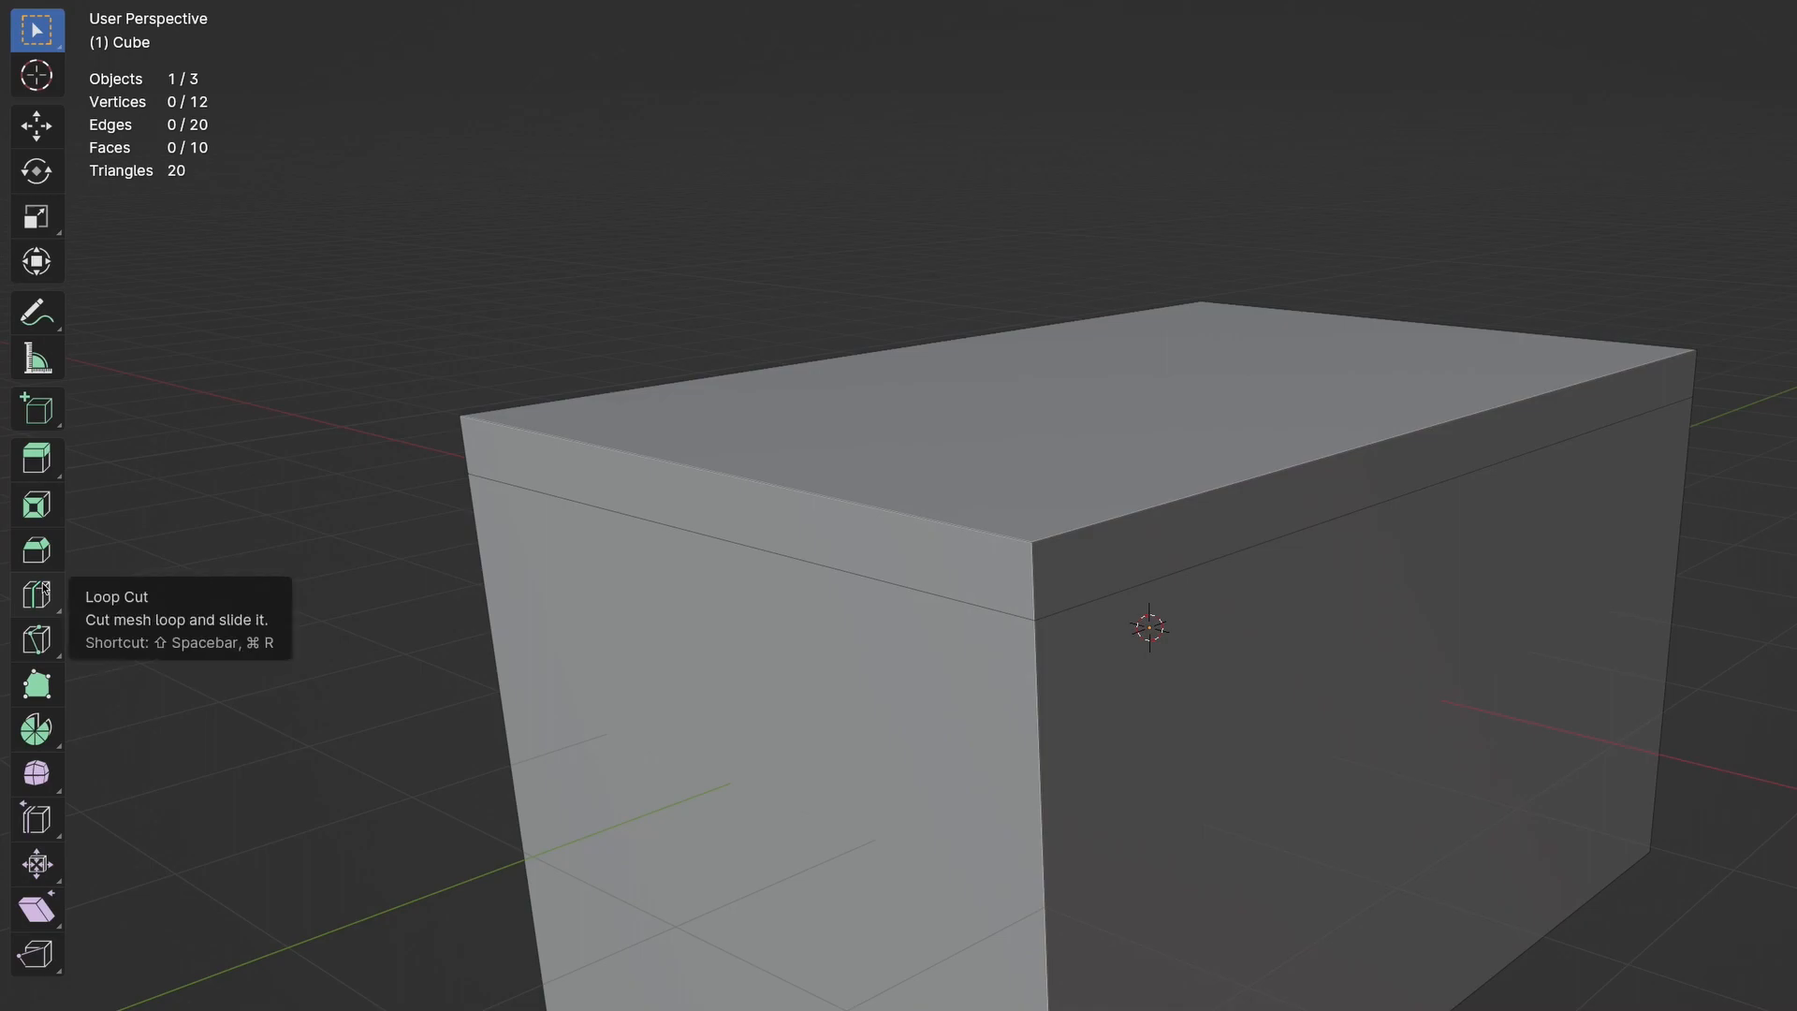
Step: Add one centred loop cut running lengthwise over the top of the box and down both end walls
left_click(26, 426)
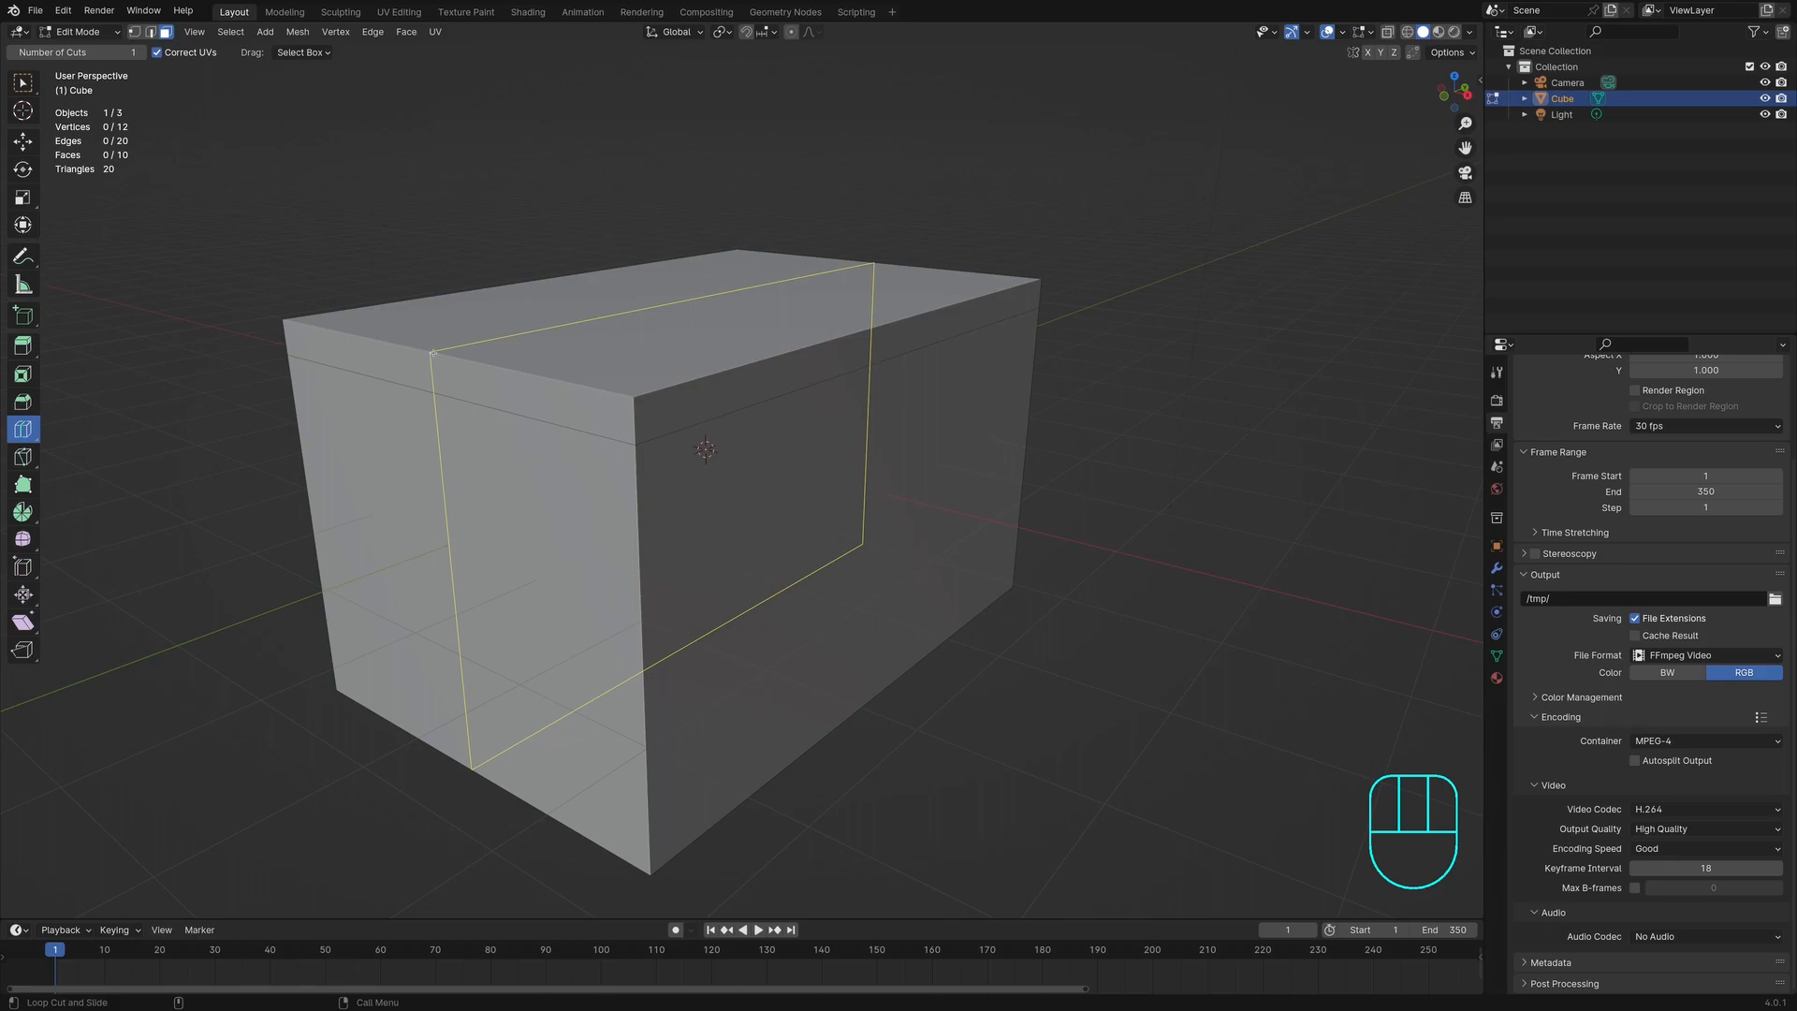
left_click(432, 352)
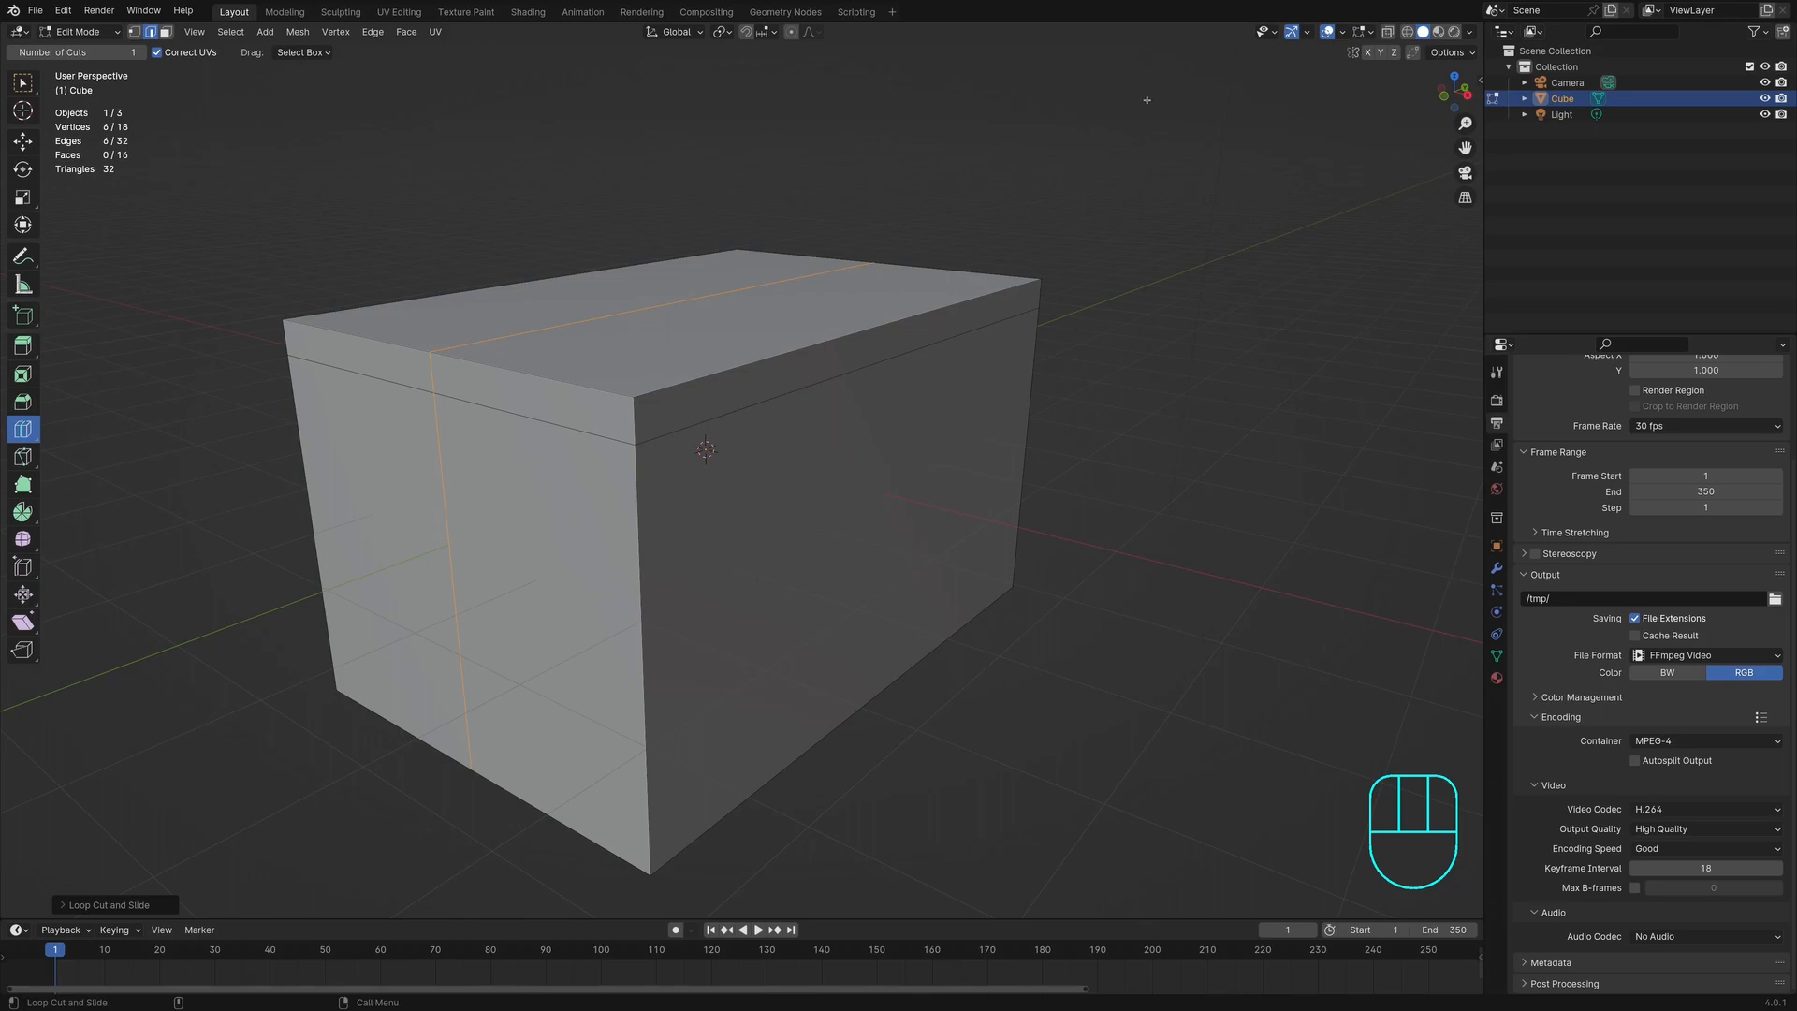
scroll(1041, 170, "down", 6)
scroll(1041, 169, "up", 5)
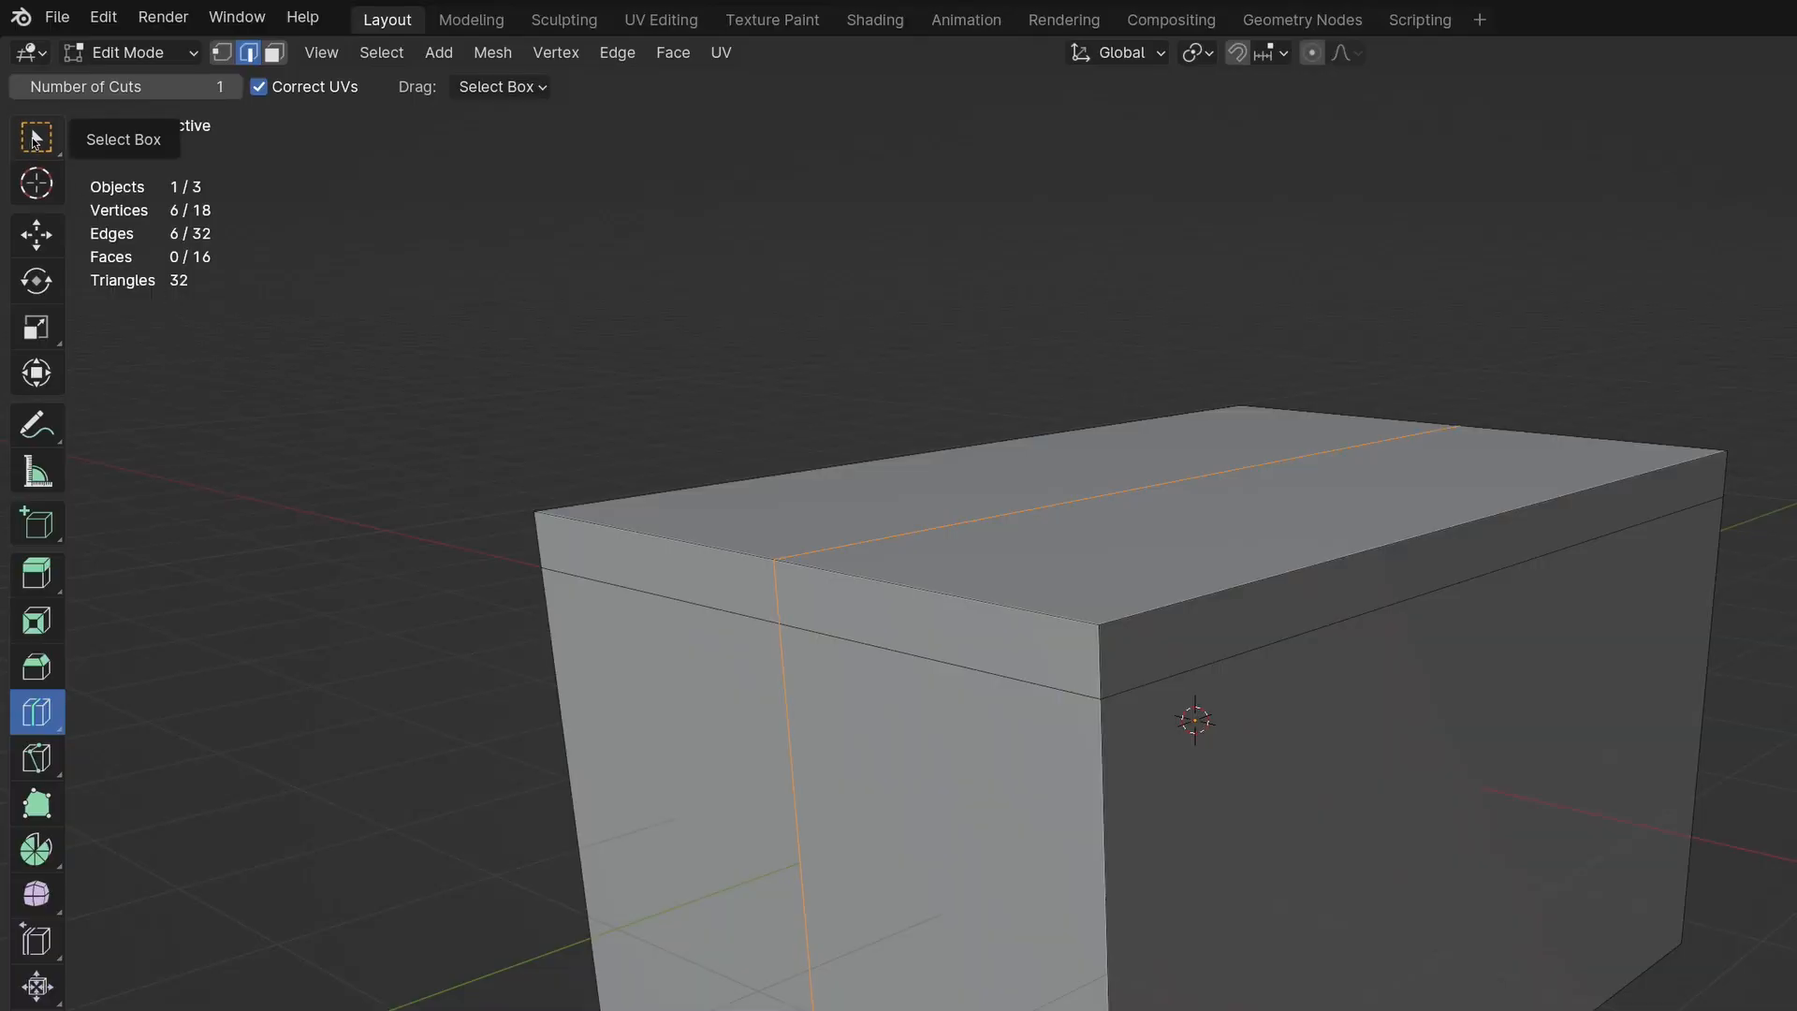
Step: Raise the centre edge of the top face along Z to form the ridge of a gabled roof
left_click(33, 138)
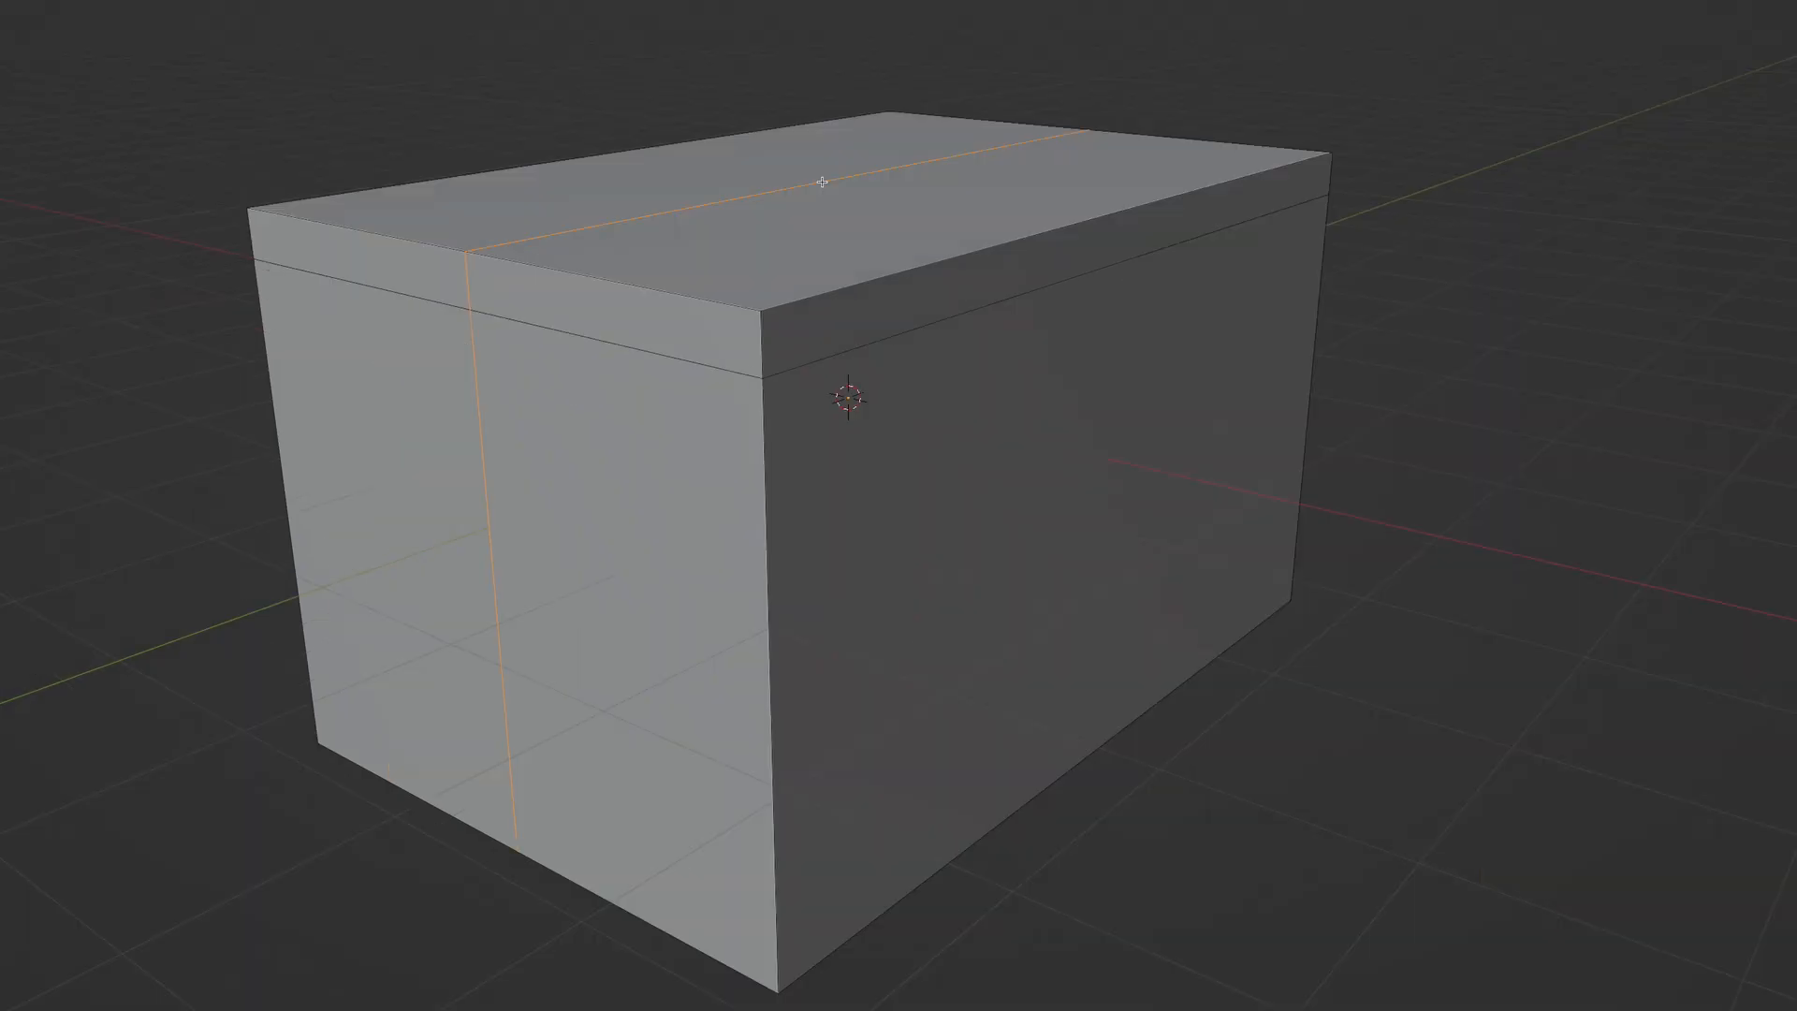
left_click(702, 290)
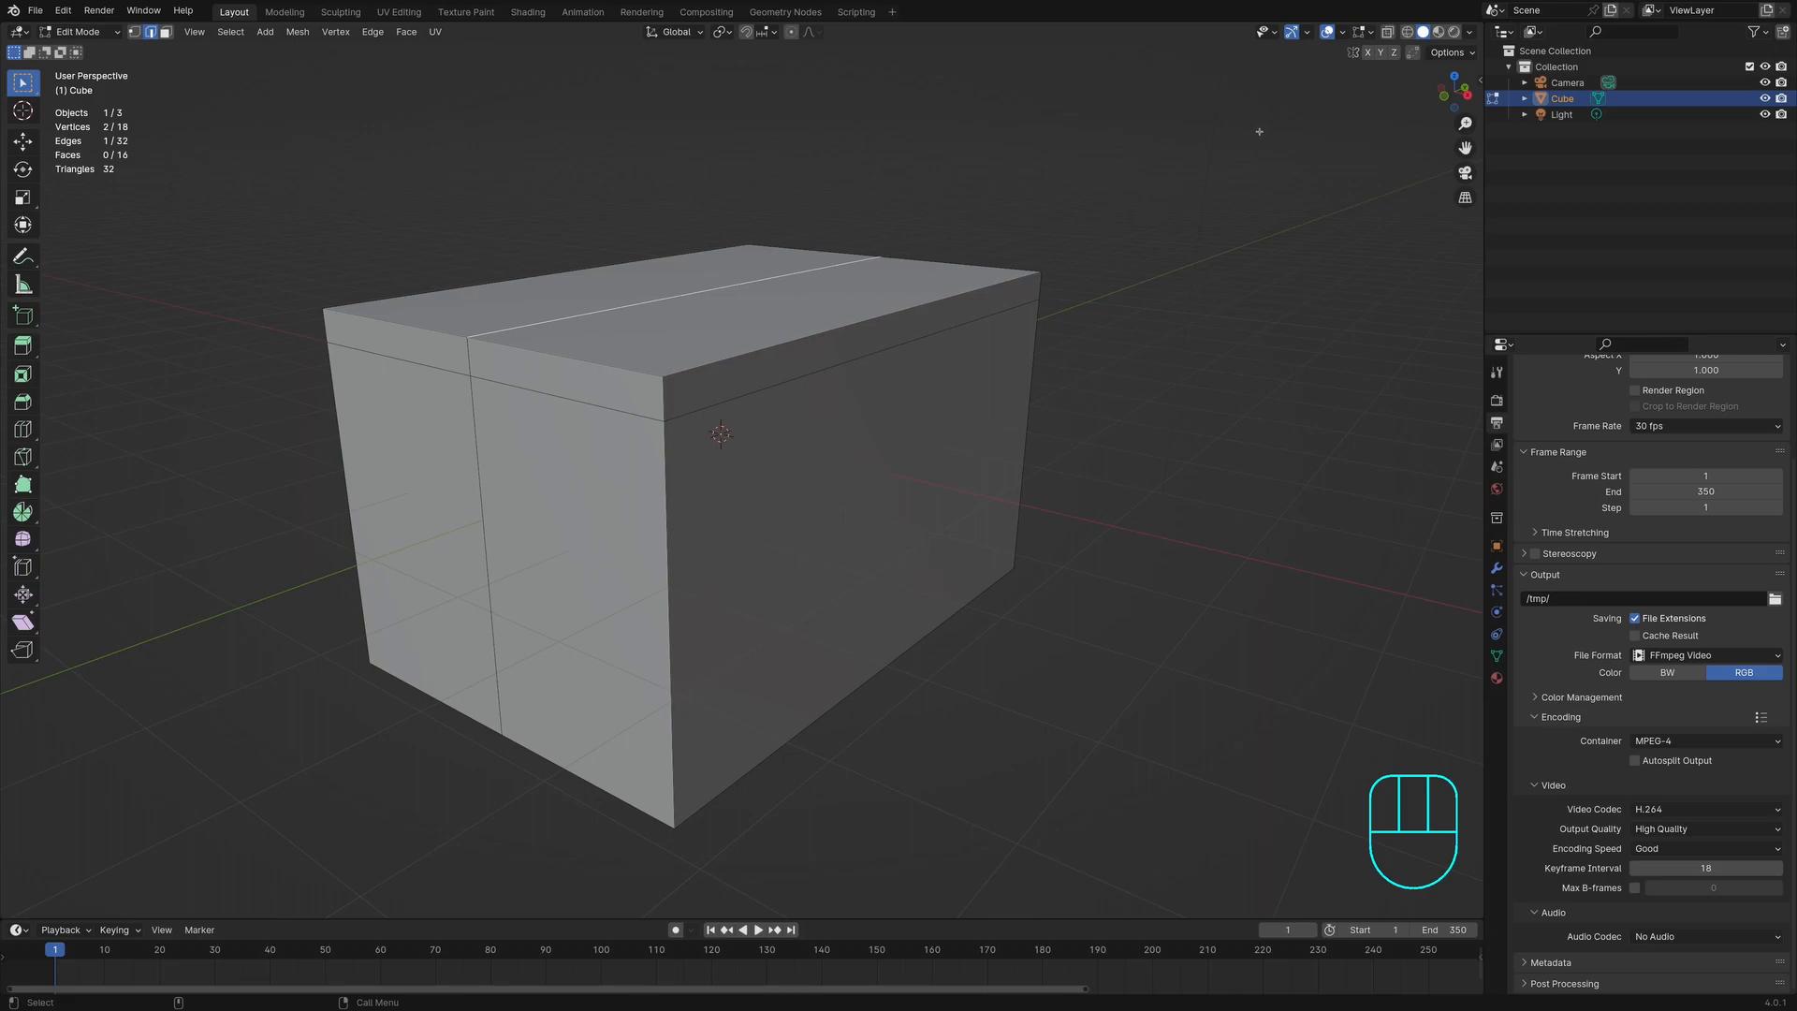
key("g")
key("z")
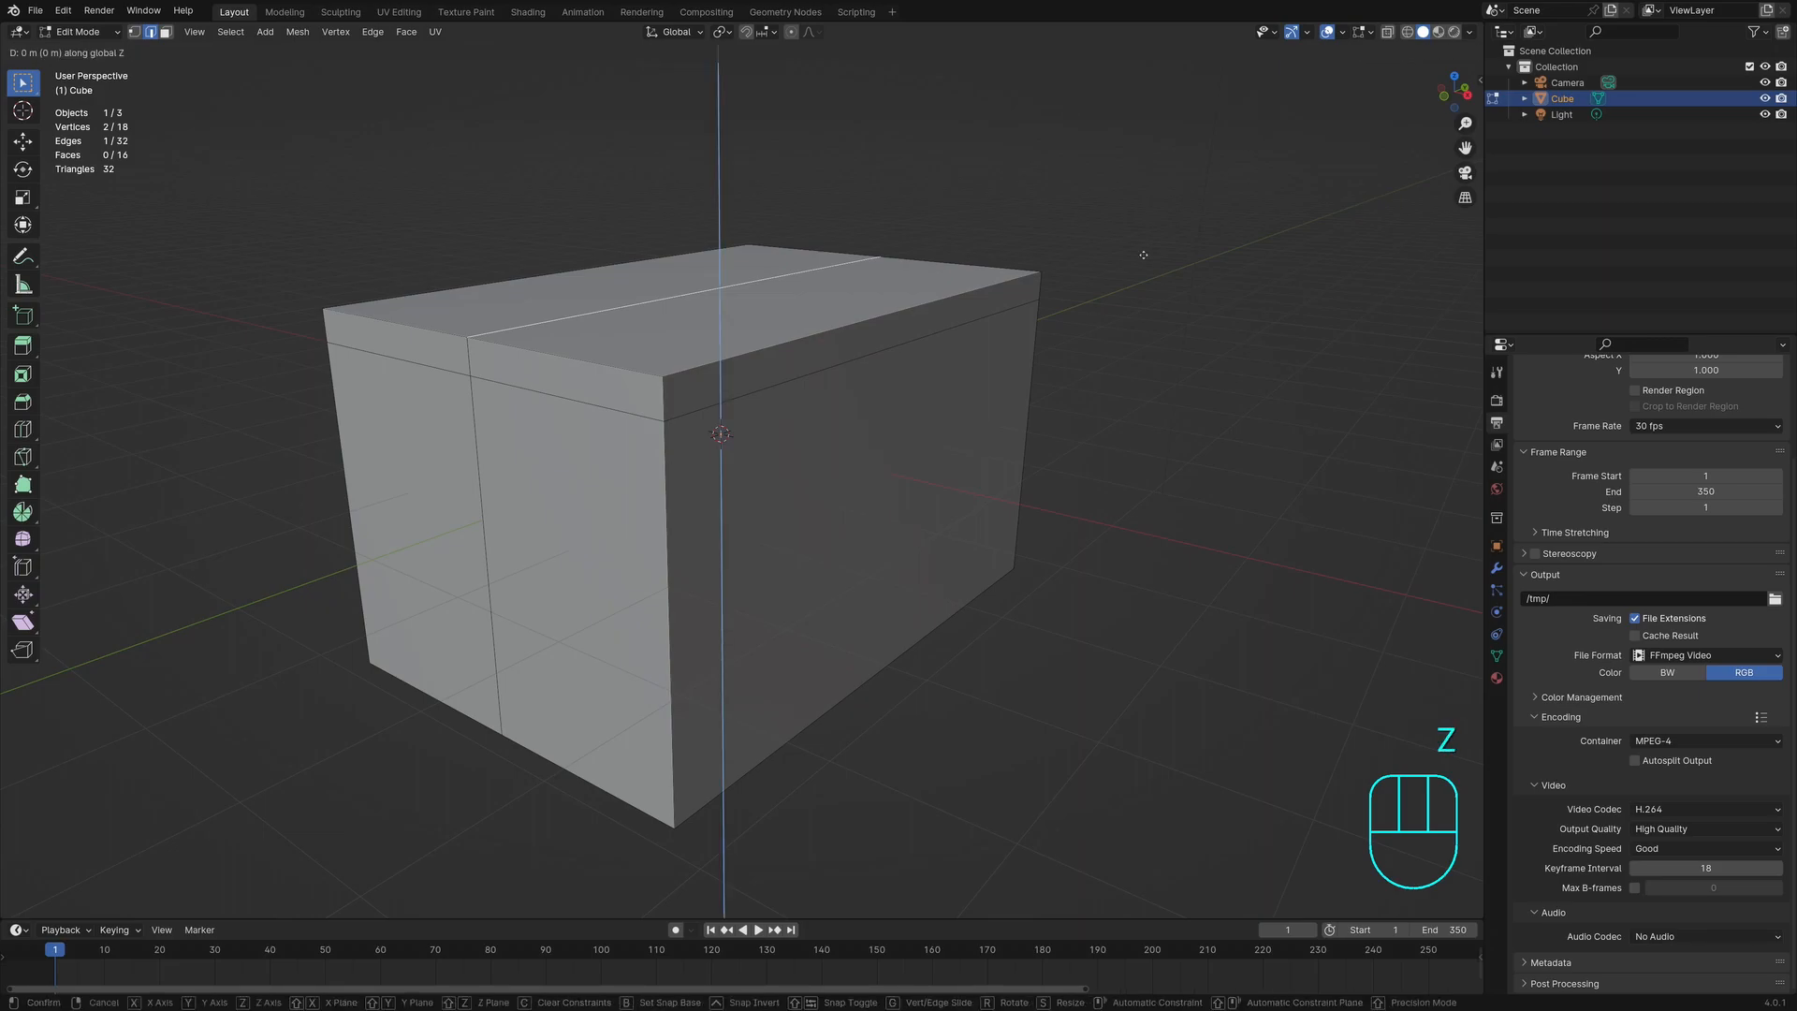
left_click(1120, 122)
middle_click_drag(1110, 130, 1090, 177)
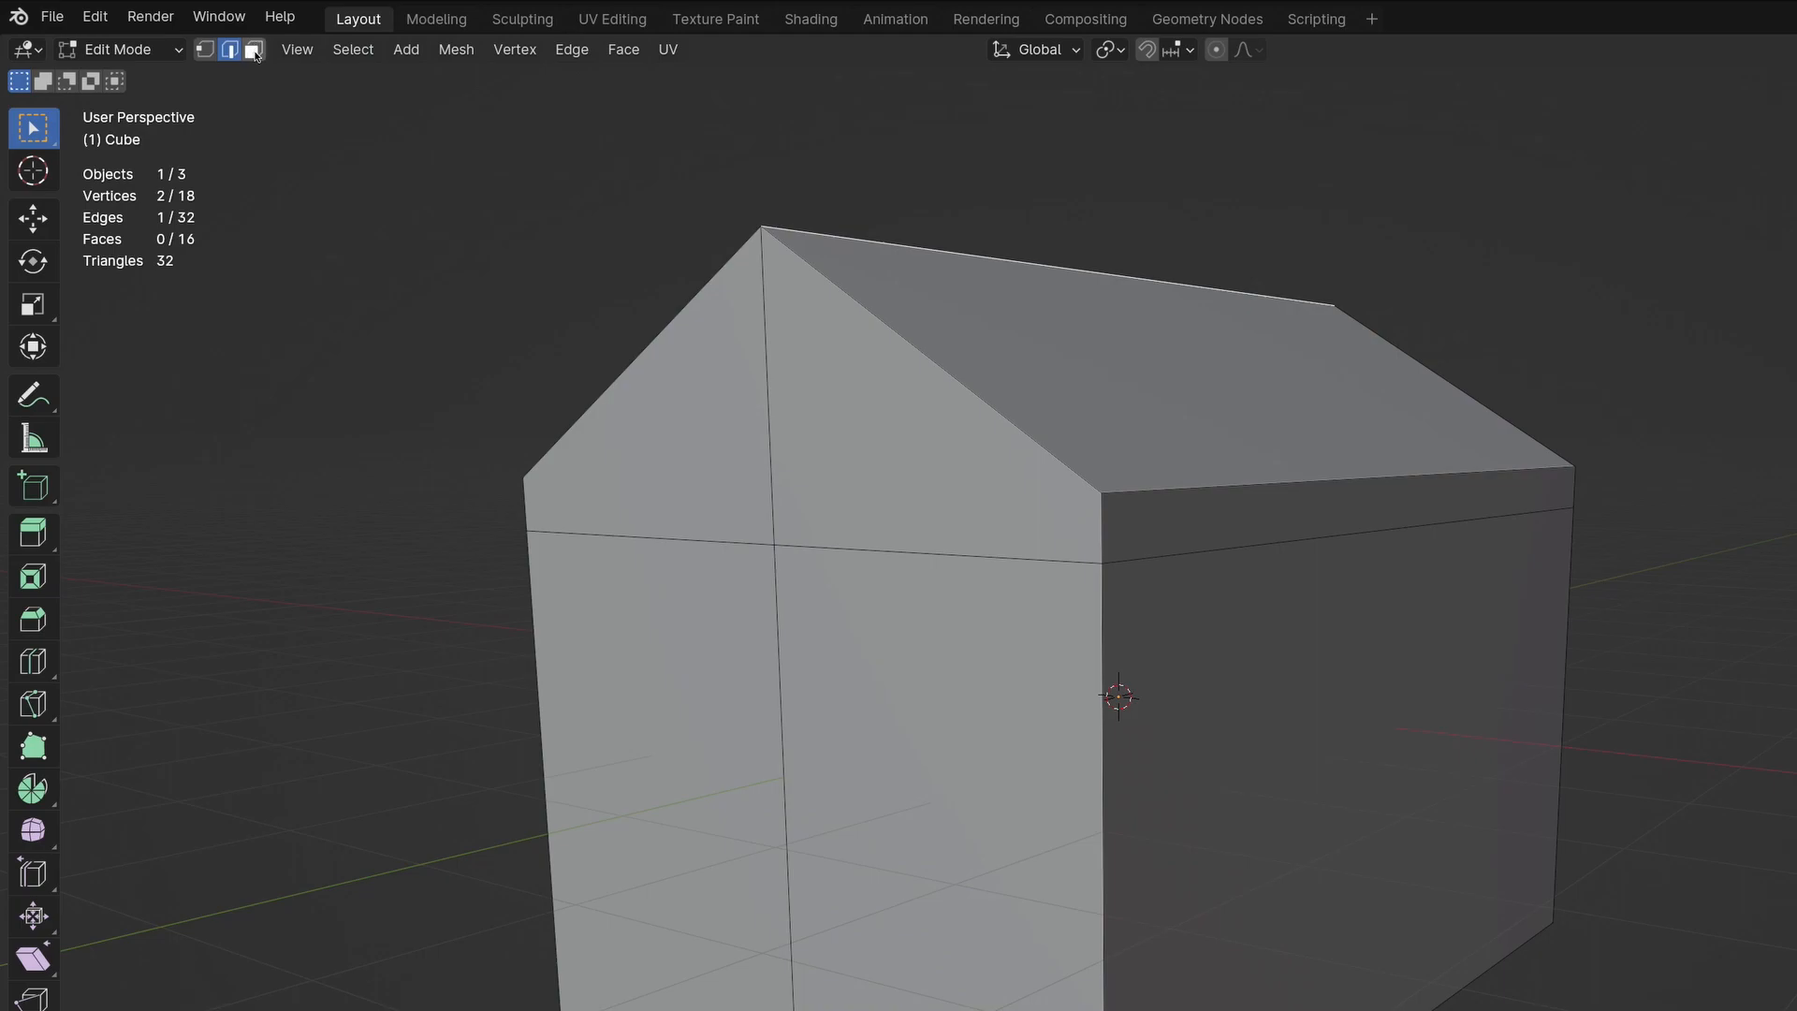
Step: Extrude the two narrow band faces below the roof's long sides outward along their normals by about 0.5 m
left_click(165, 33)
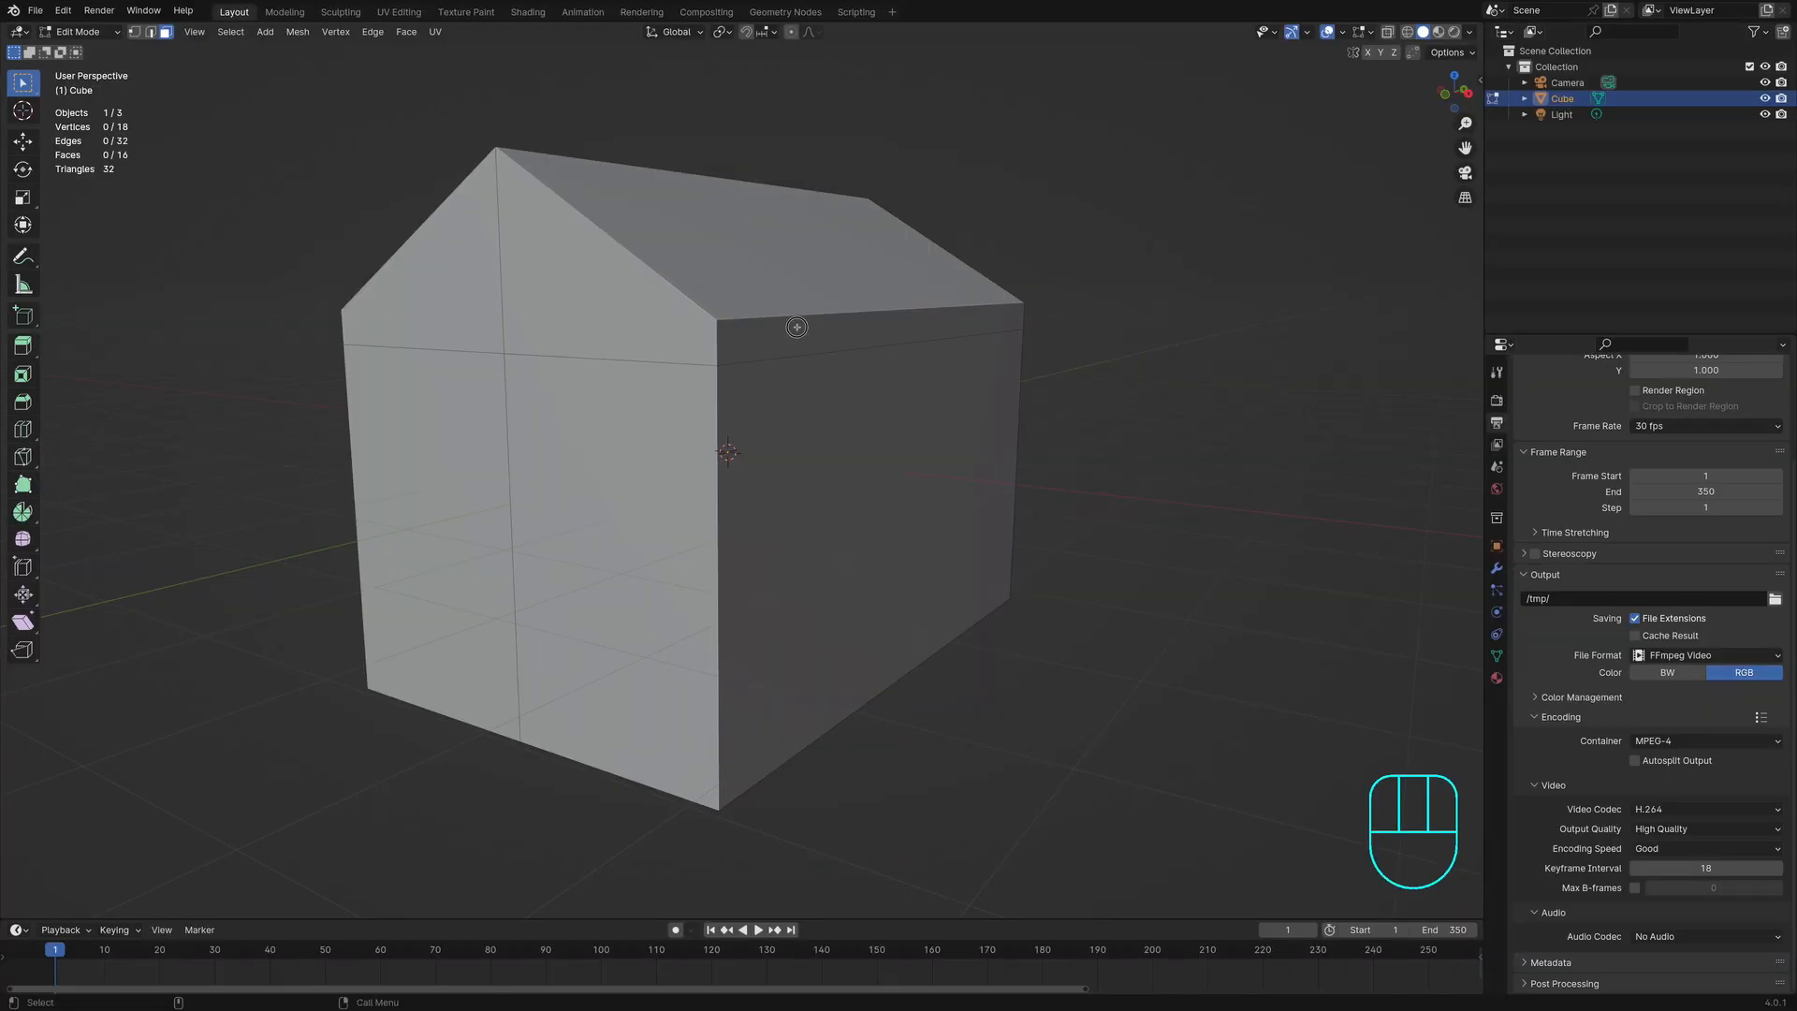
left_click(797, 327)
middle_click_drag(798, 329, 590, 297)
scroll(589, 297, "left", 5)
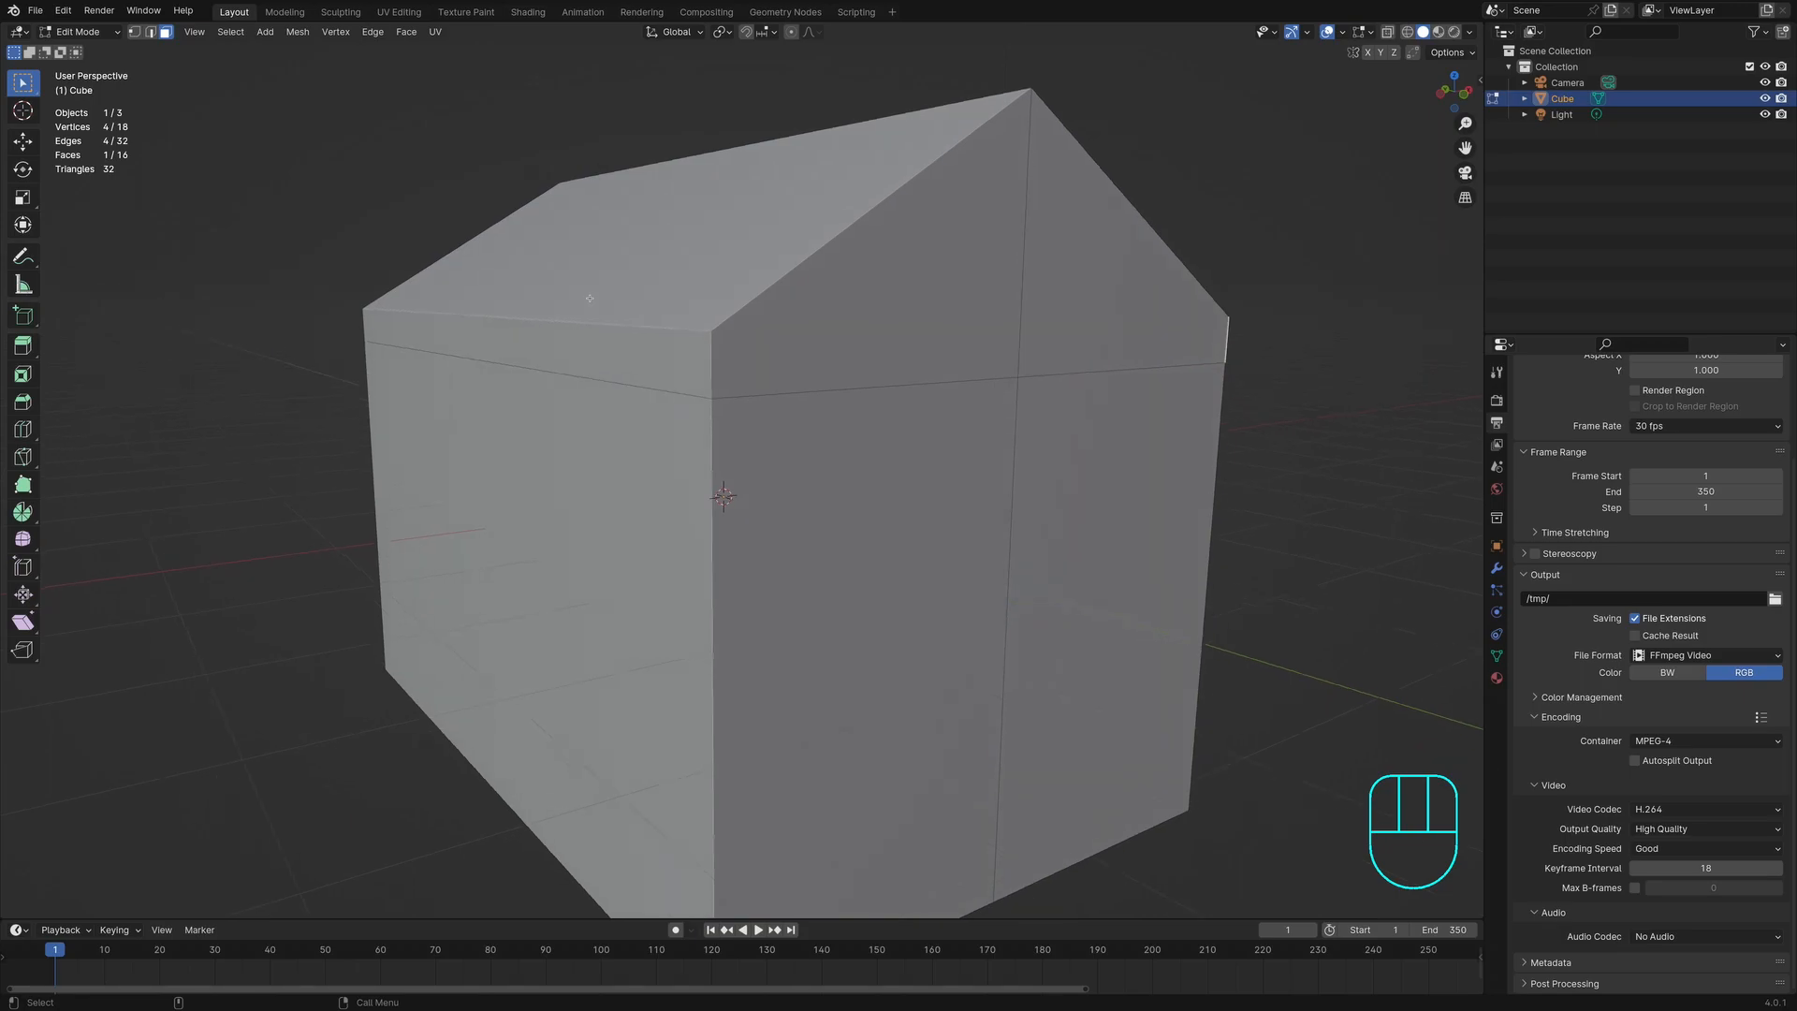
left_click(605, 342, "shift")
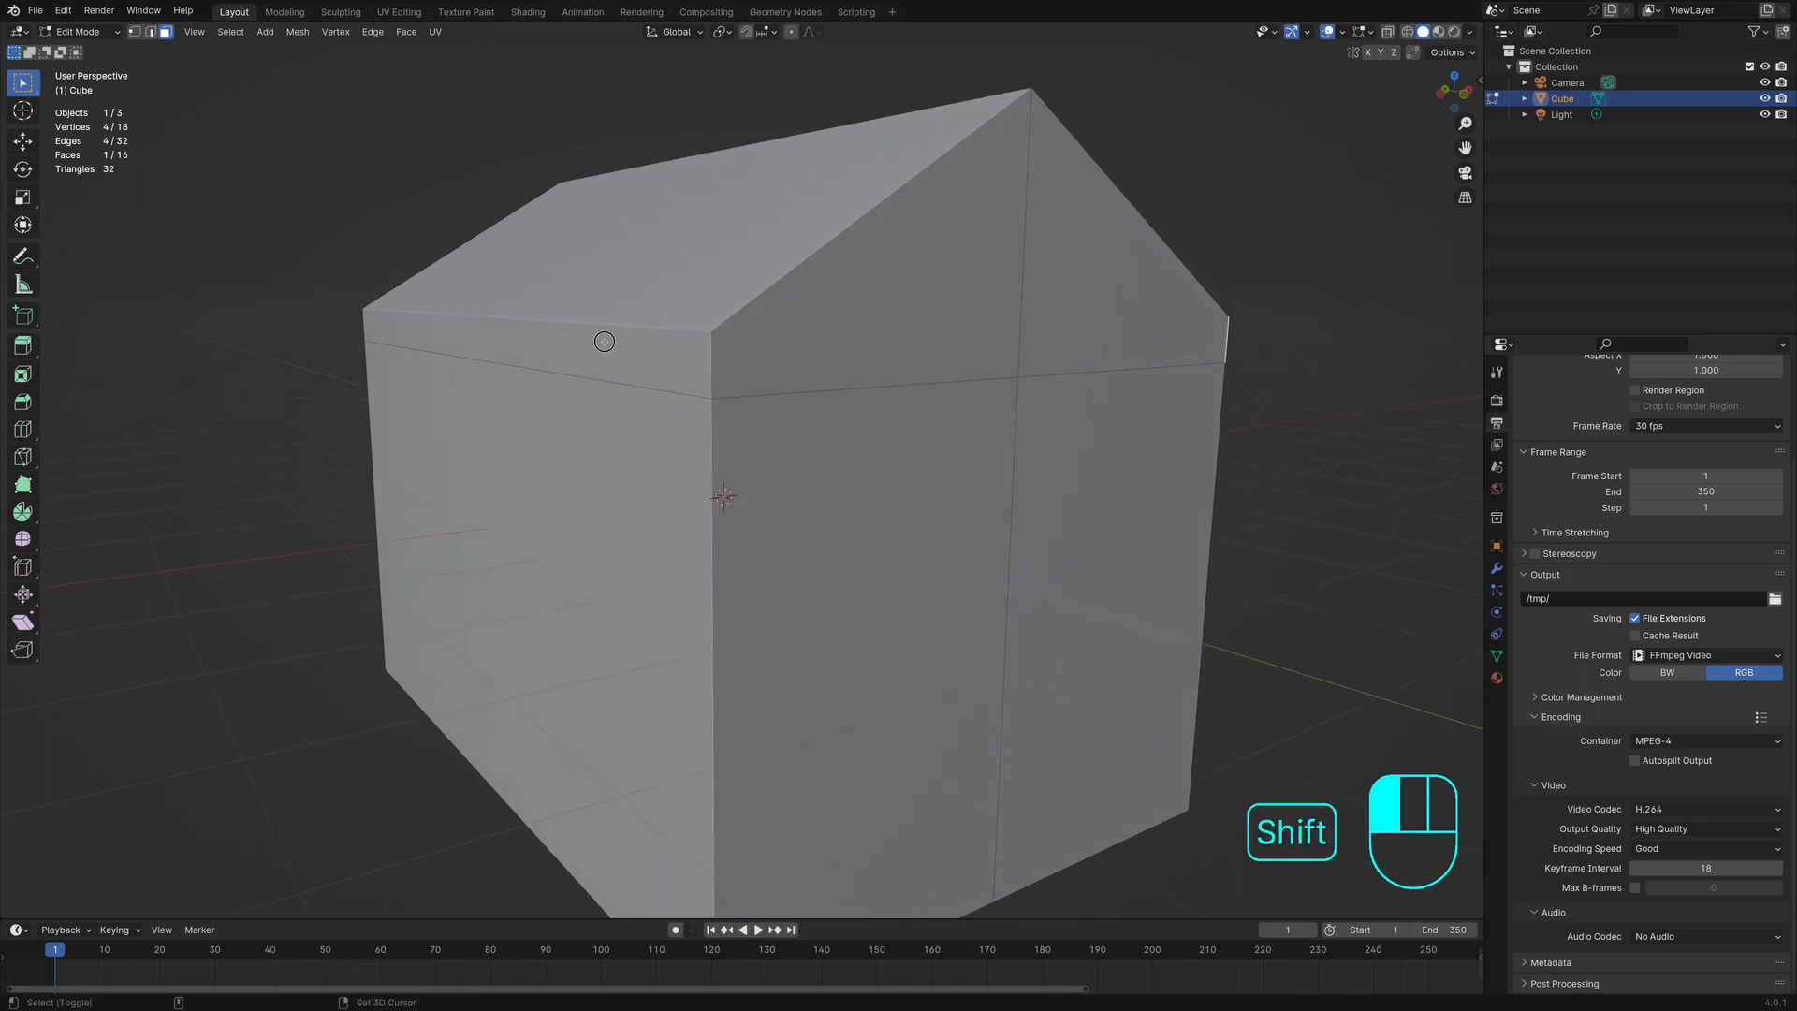
scroll(633, 320, "down", 3)
middle_click_drag(708, 306, 636, 317)
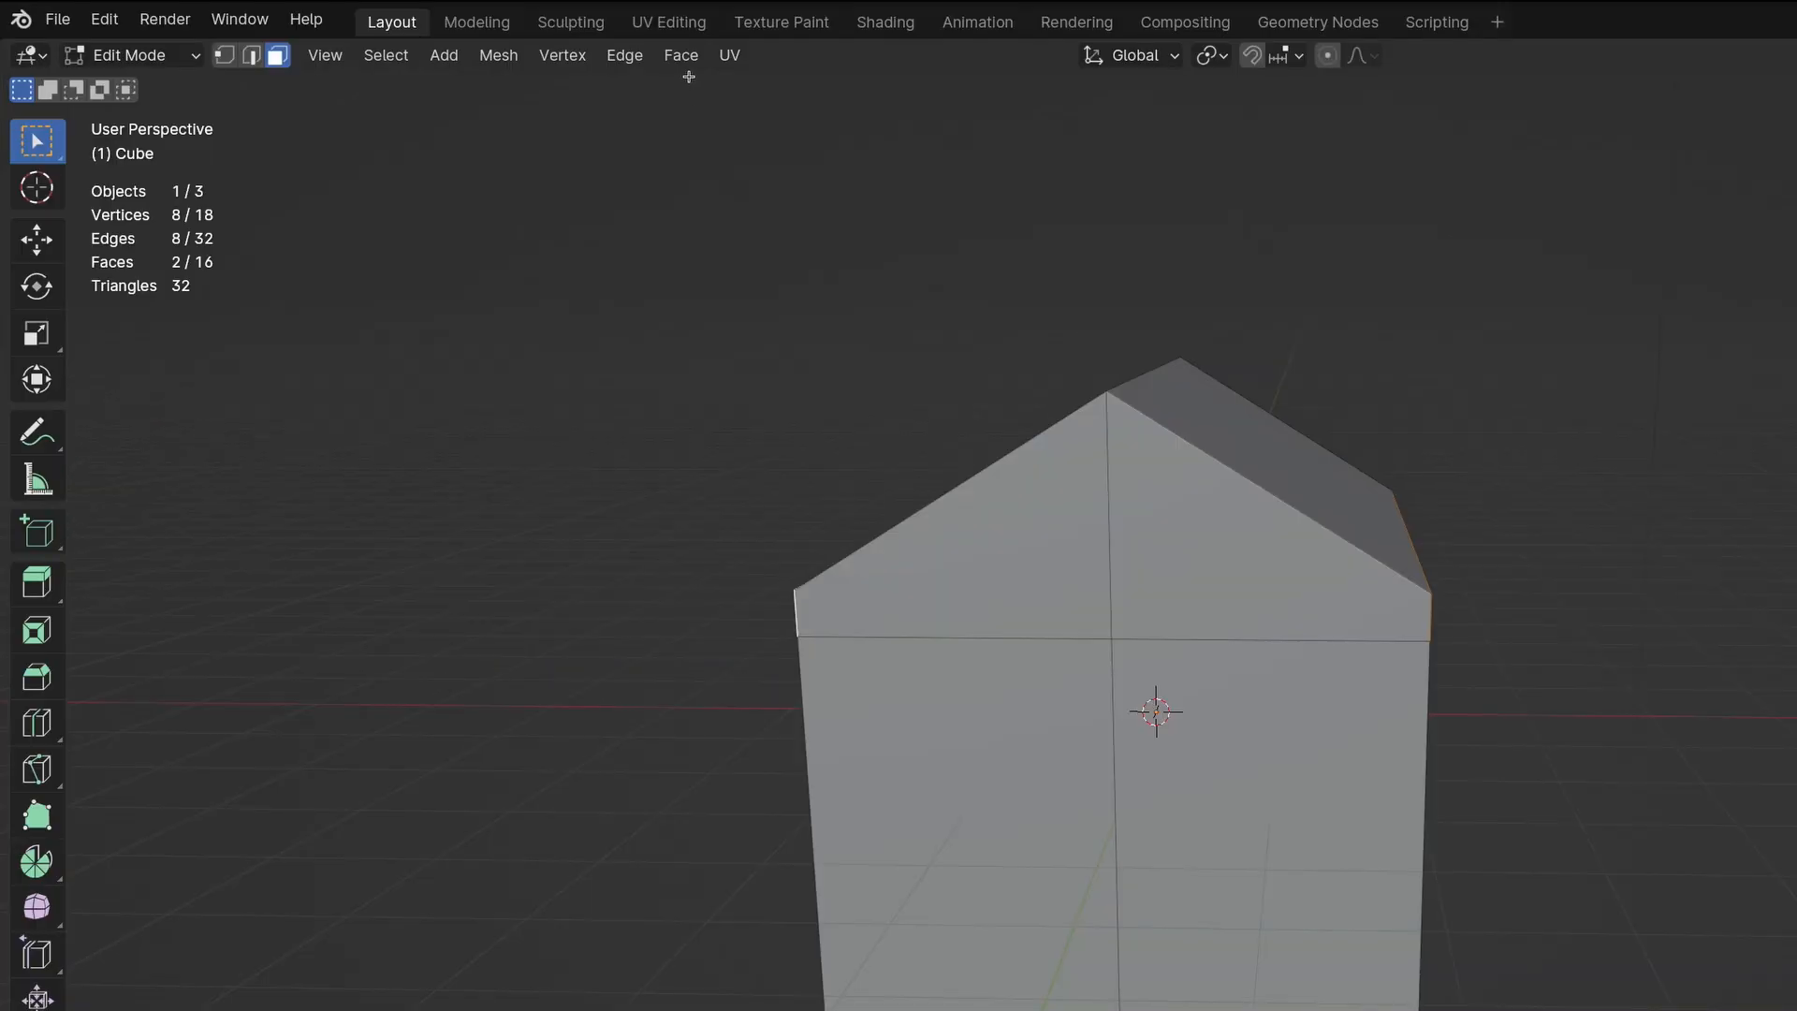
left_click(406, 32)
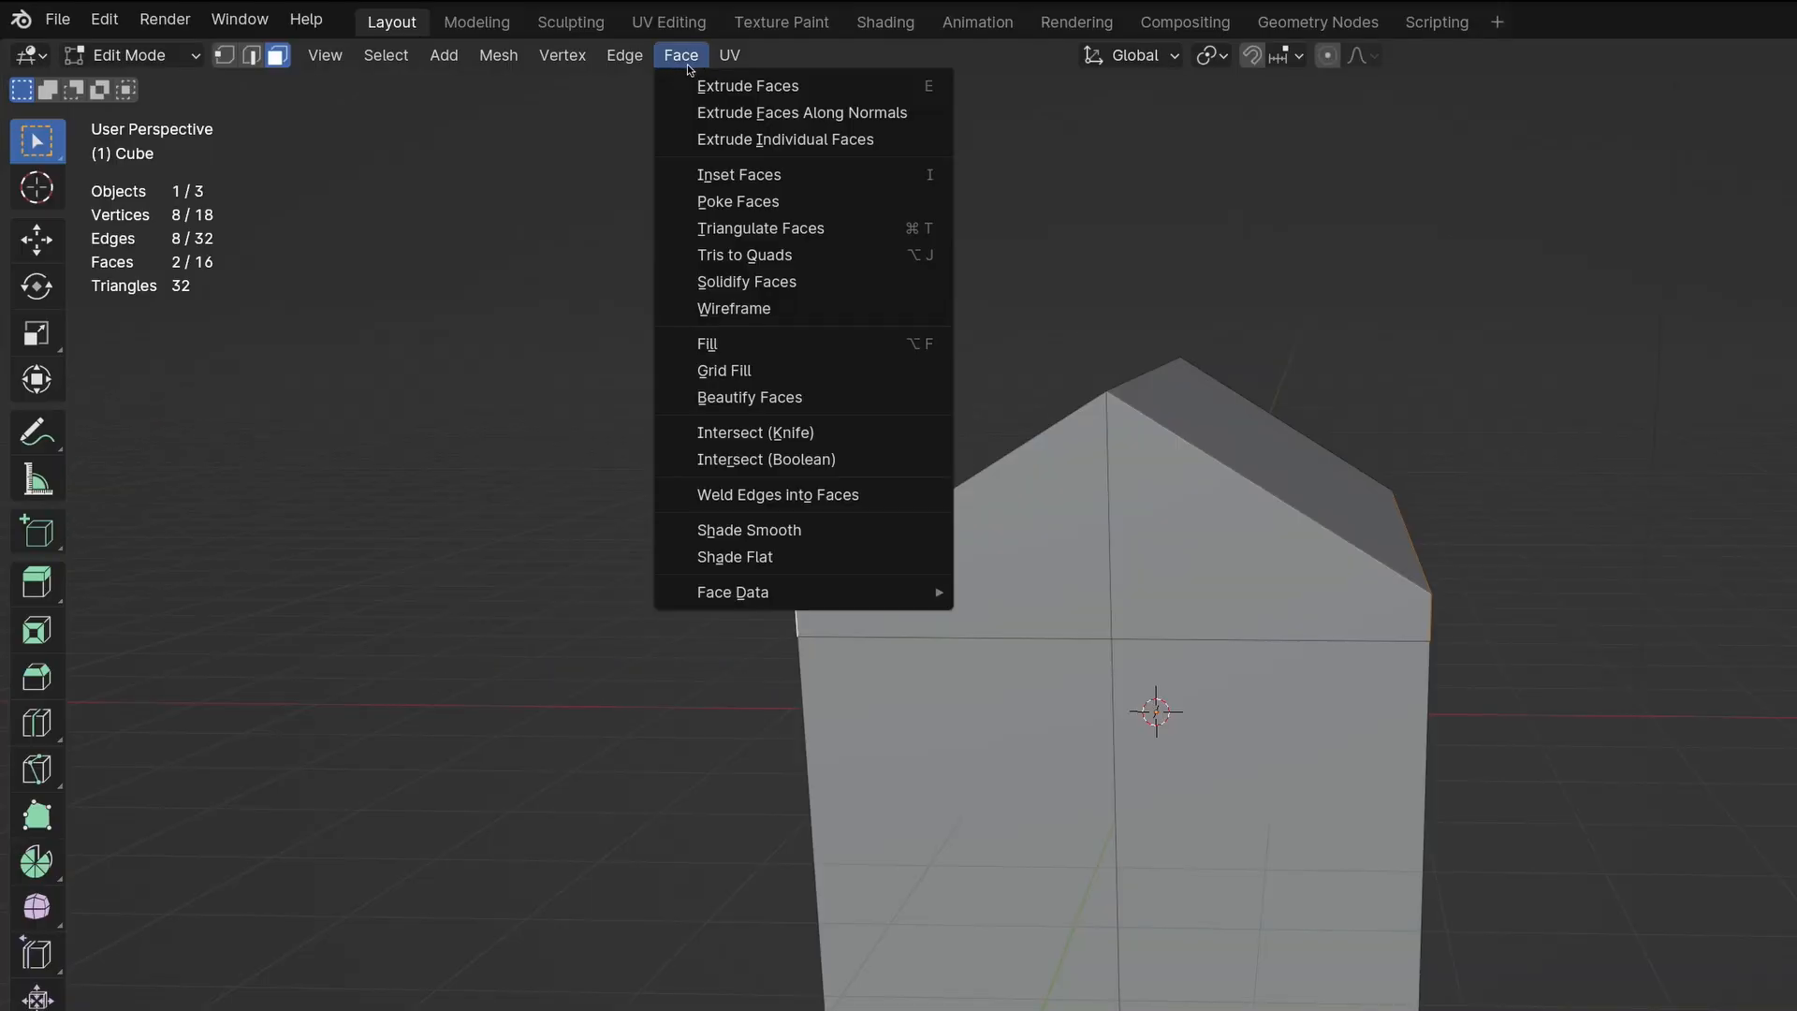
left_click(702, 112)
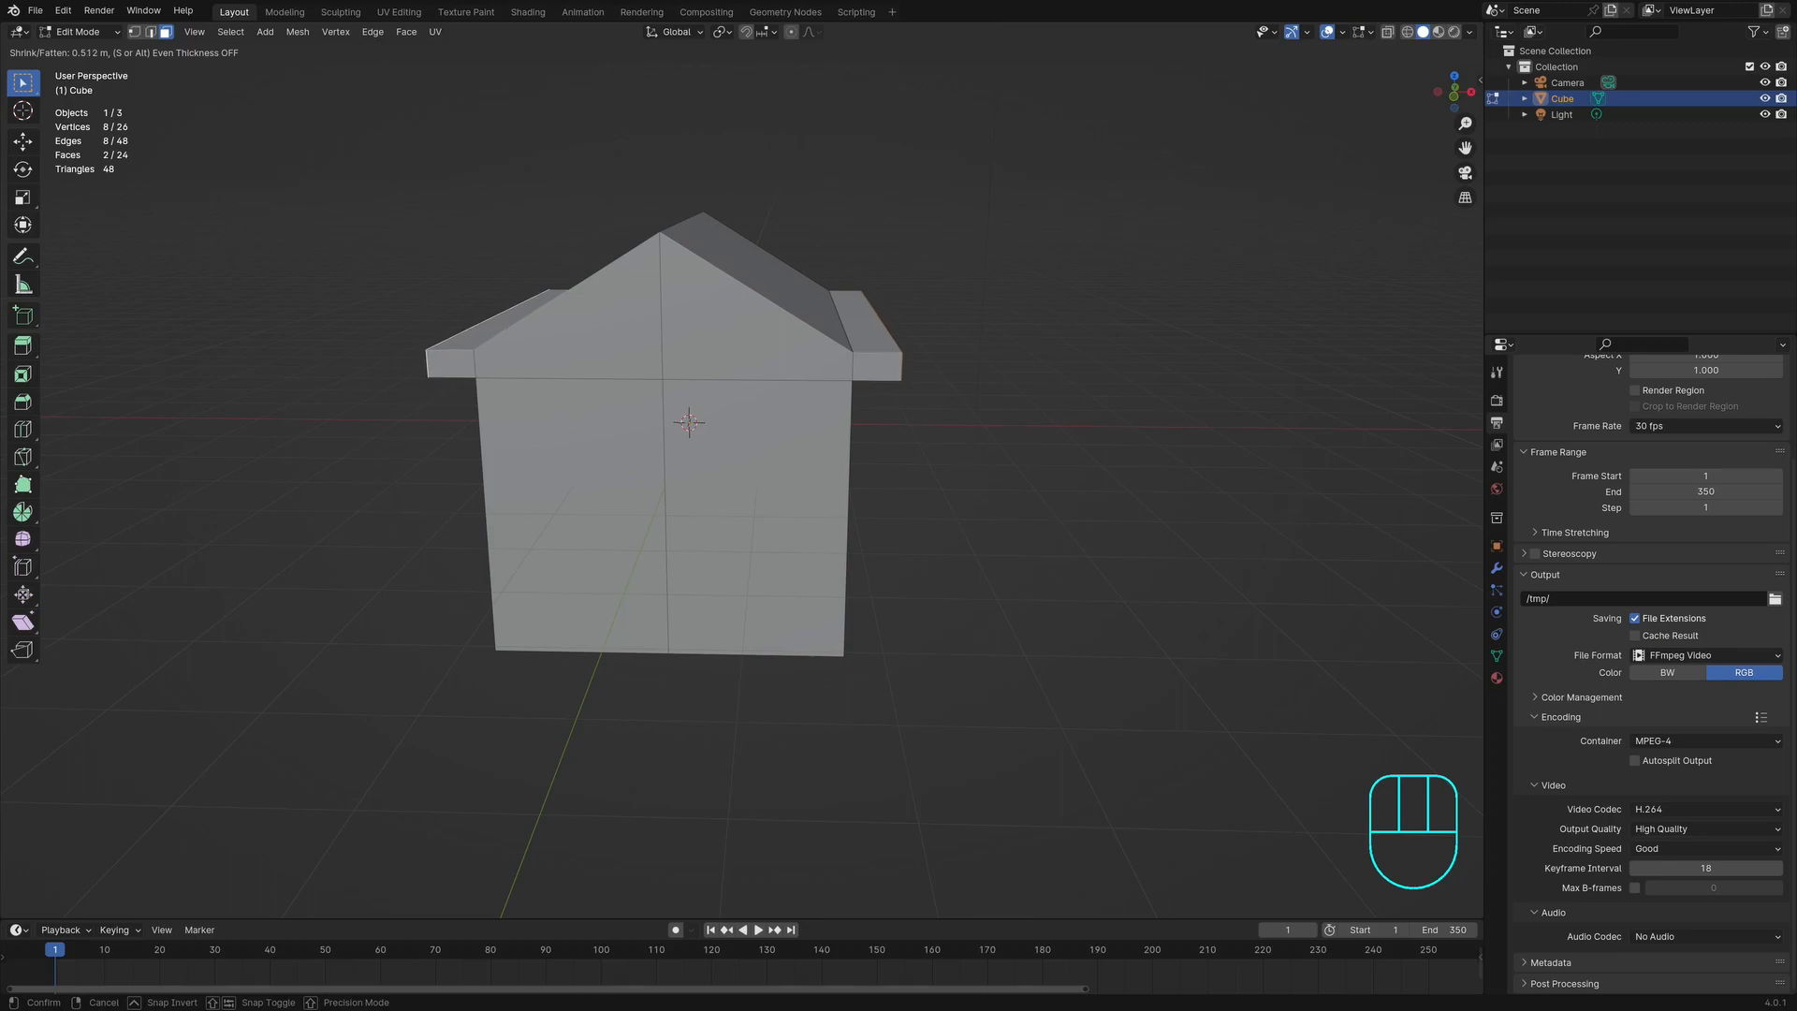
left_click(830, 184)
middle_click_drag(873, 345, 830, 345)
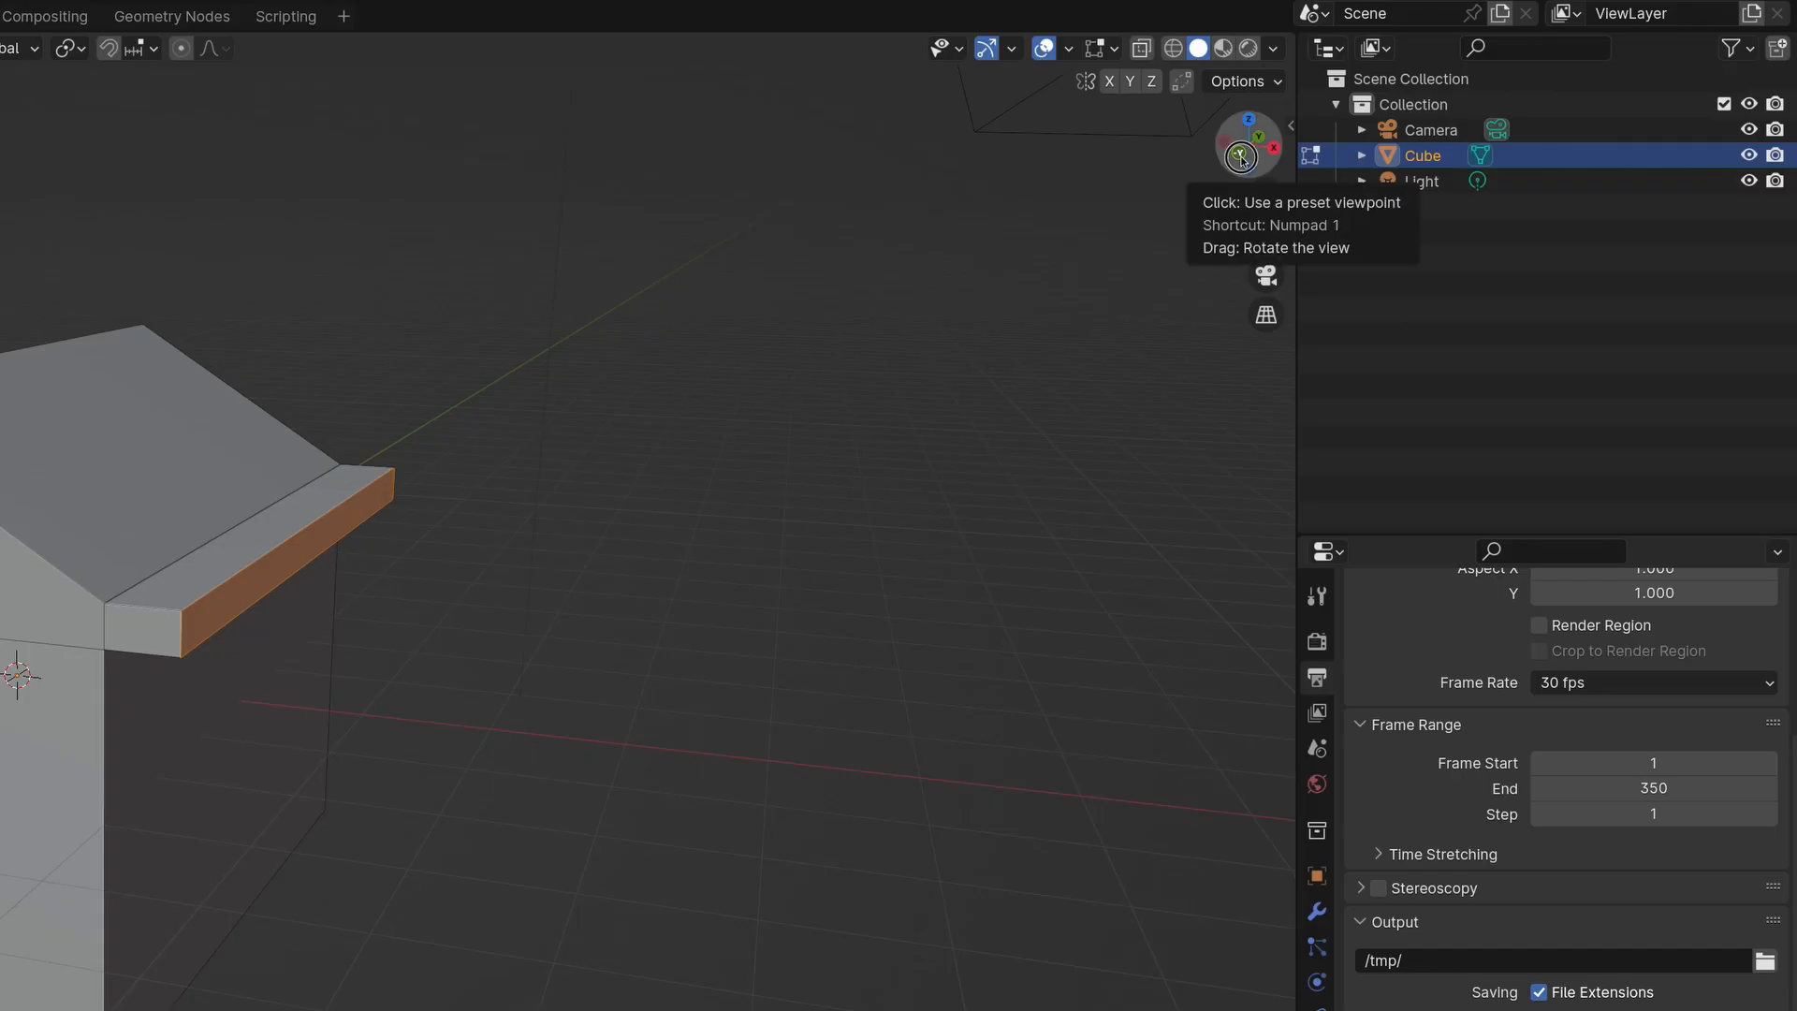
Step: Lower the outer faces of both eaves about 0.34 m along Z to continue the roof slope, and clear the selection
left_click(1455, 93)
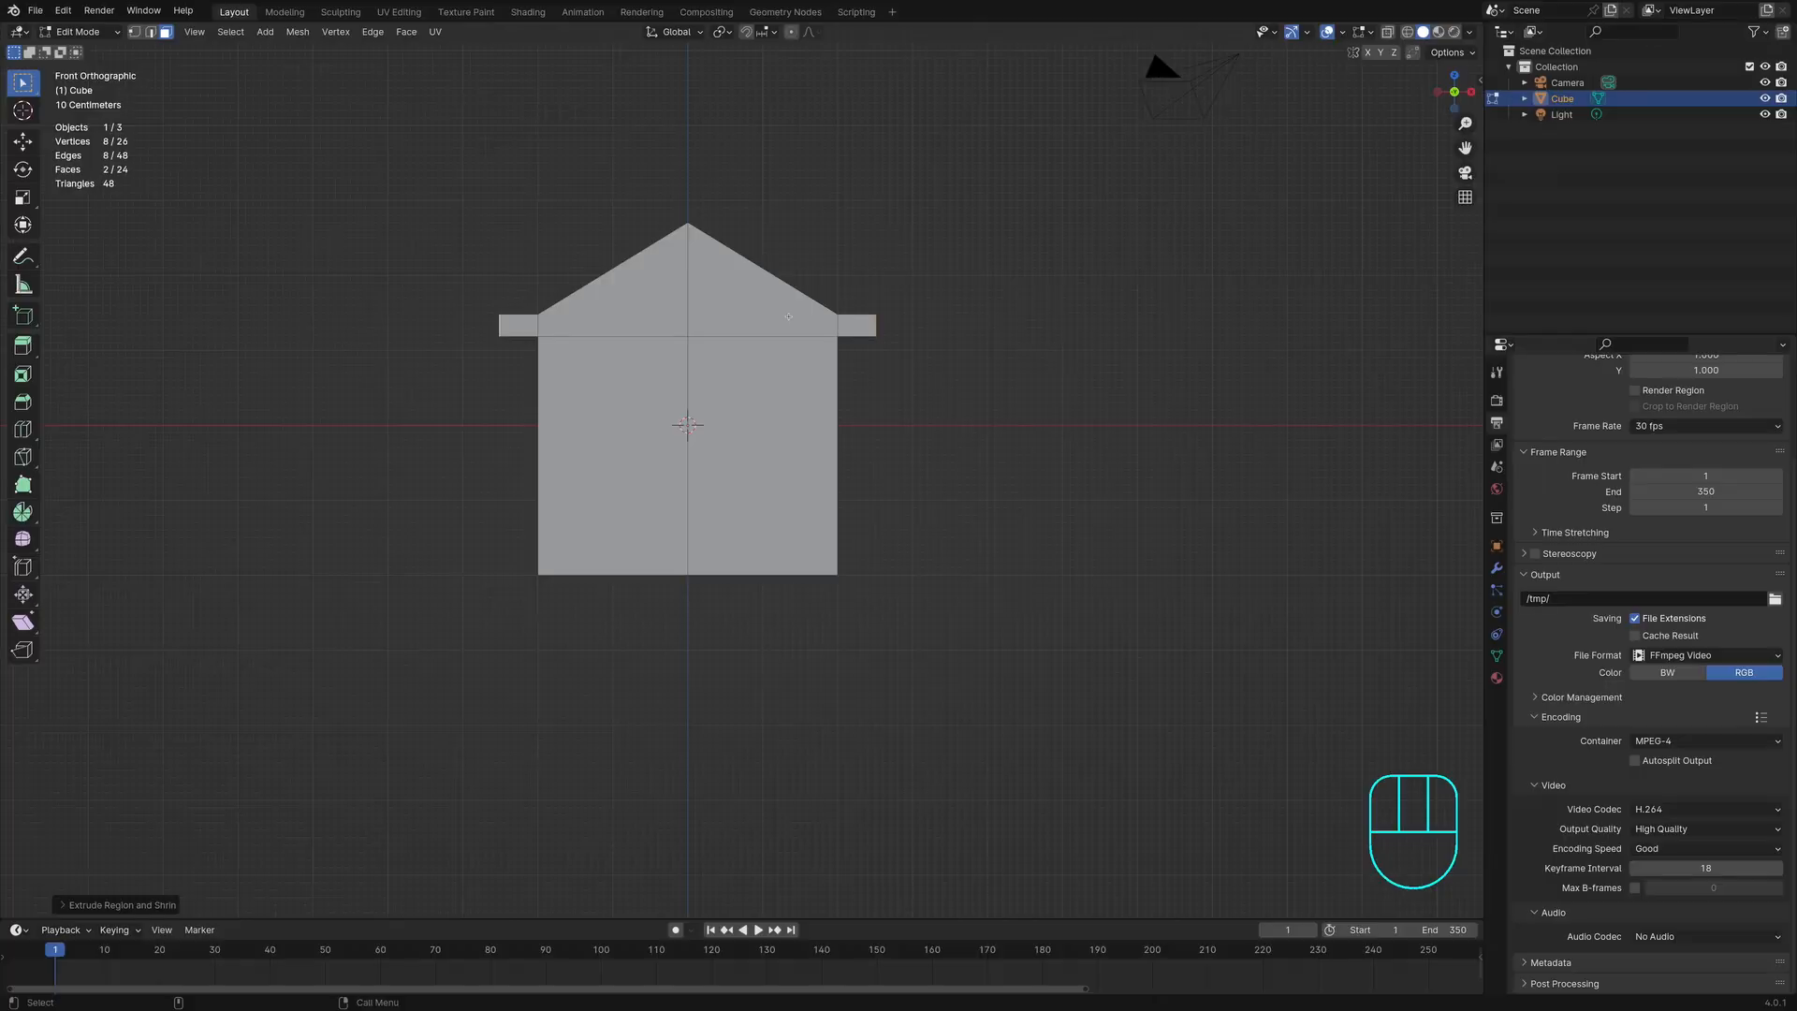
scroll(178, 498, "up", 3)
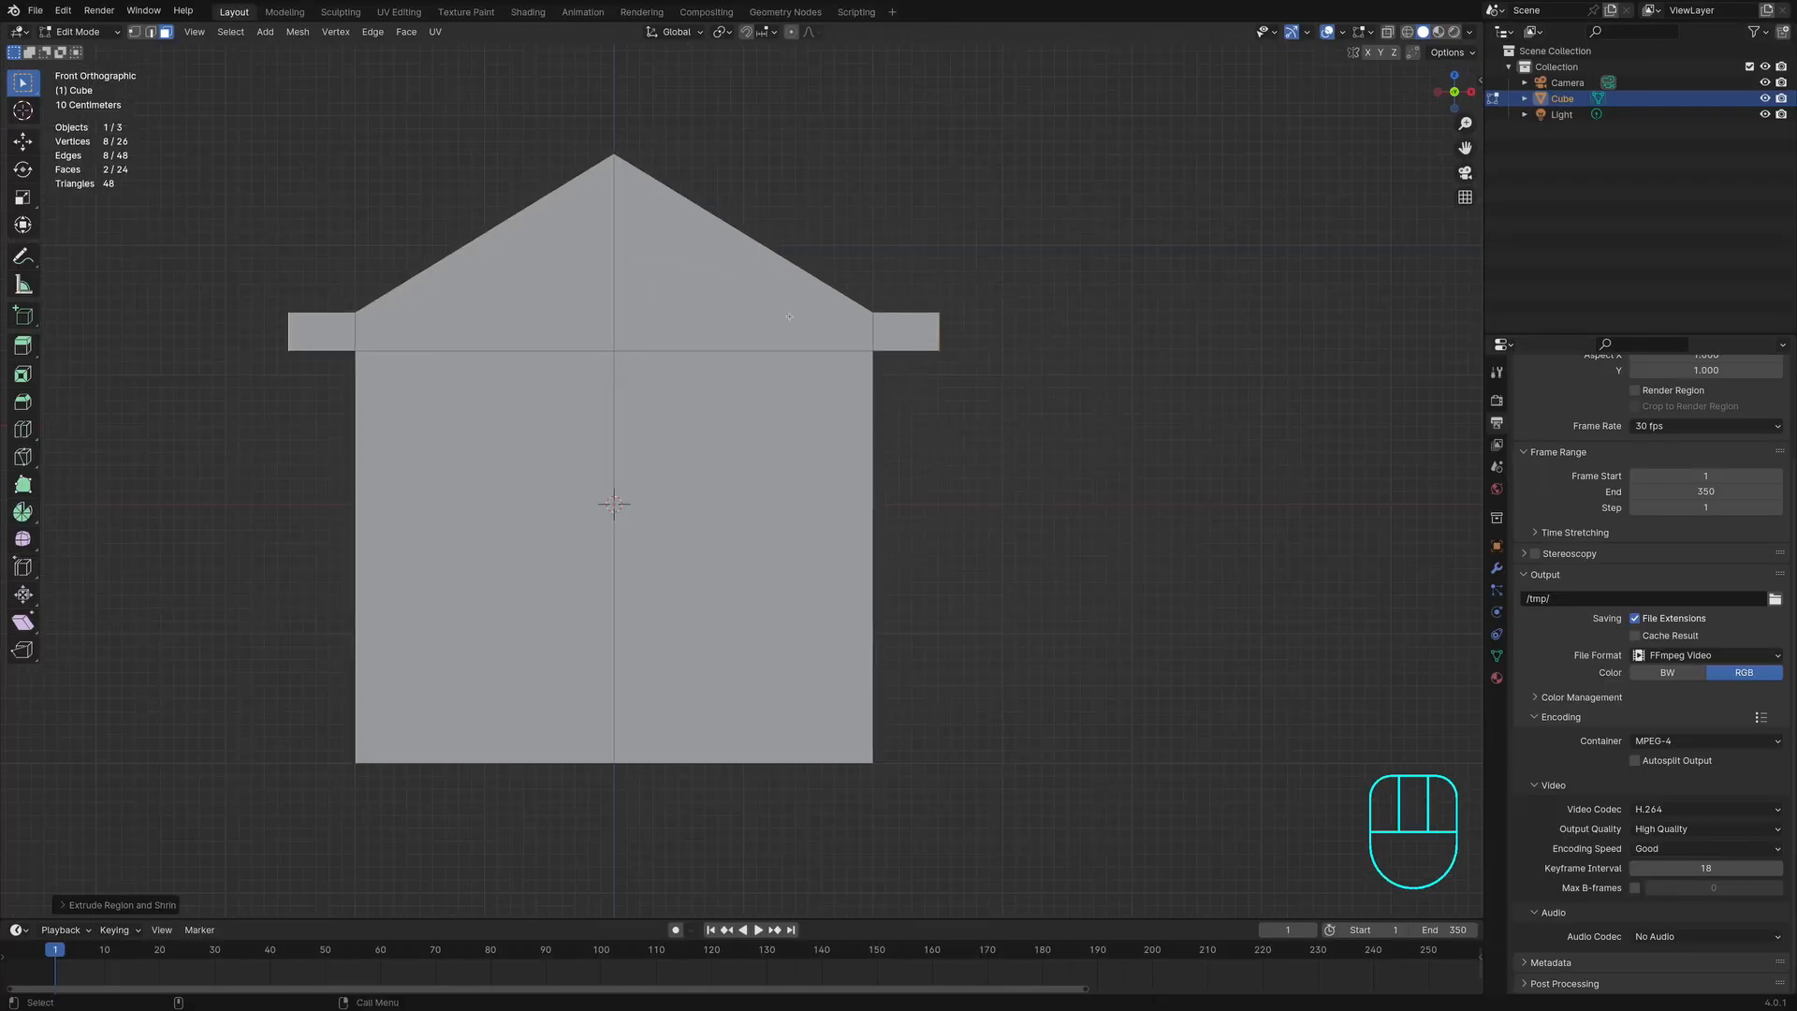
middle_click_drag(176, 502, 365, 464, "shift")
key("g")
key("z")
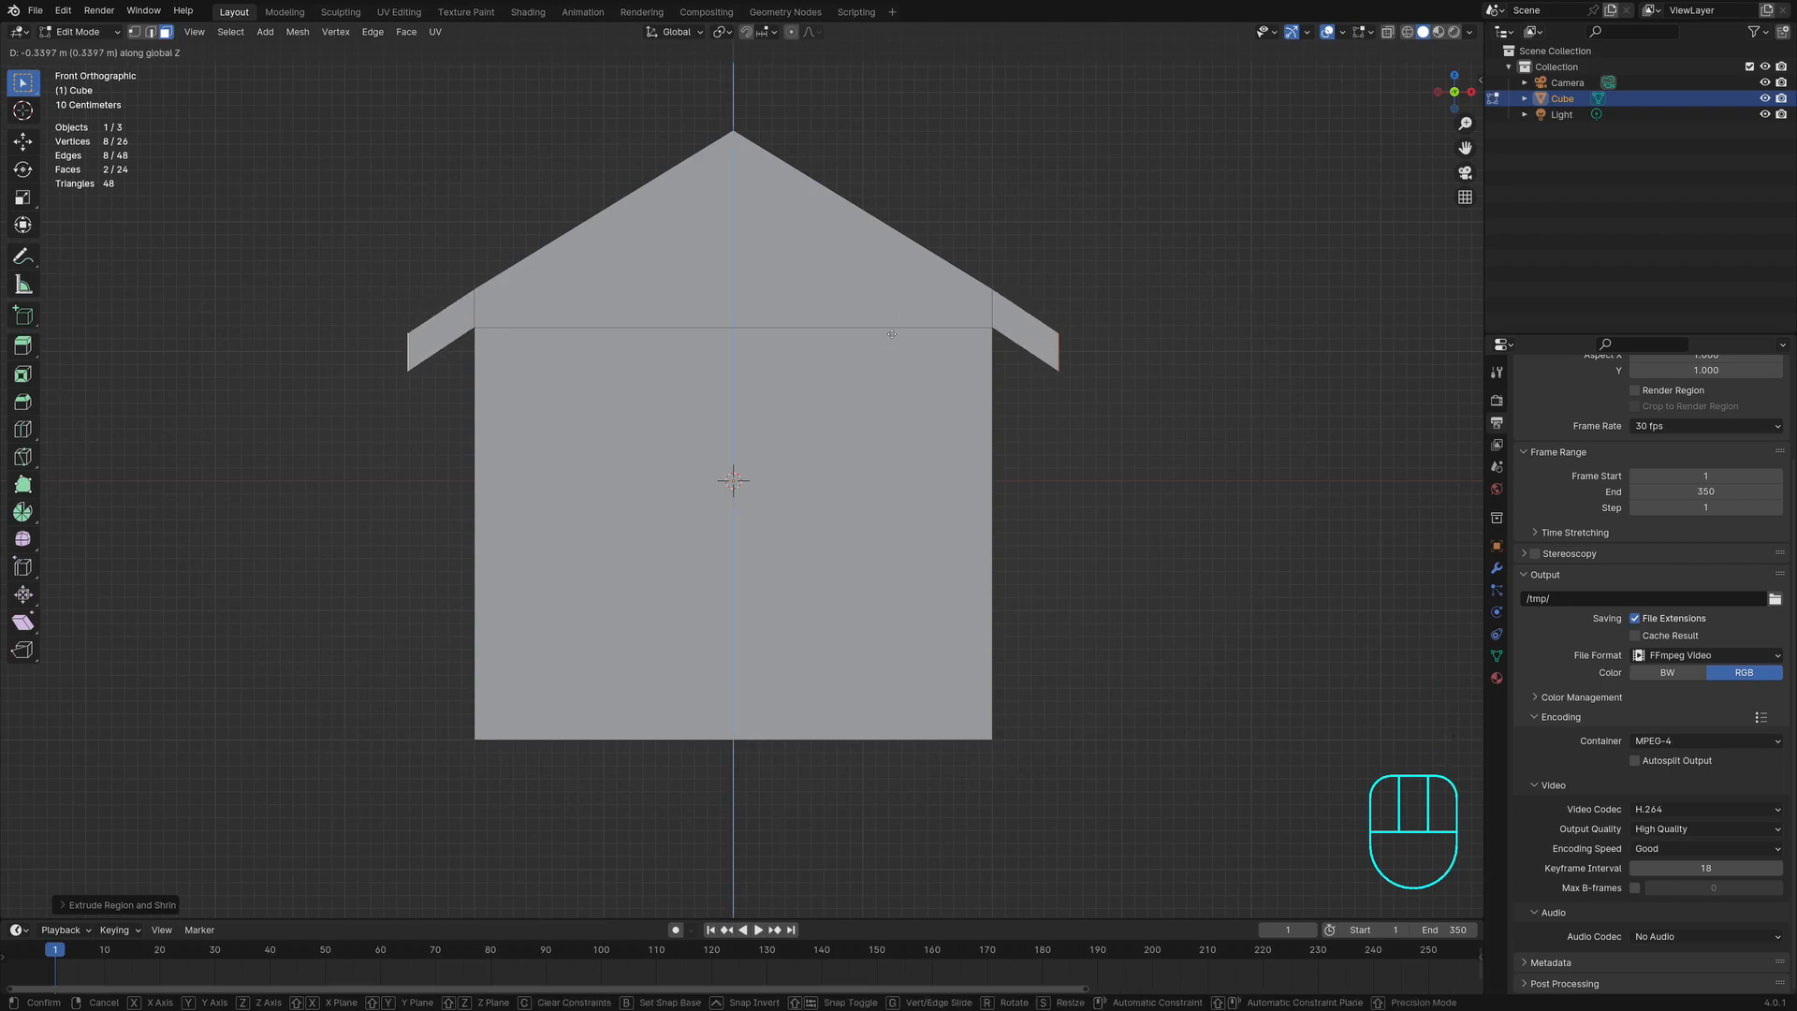
left_click(909, 327)
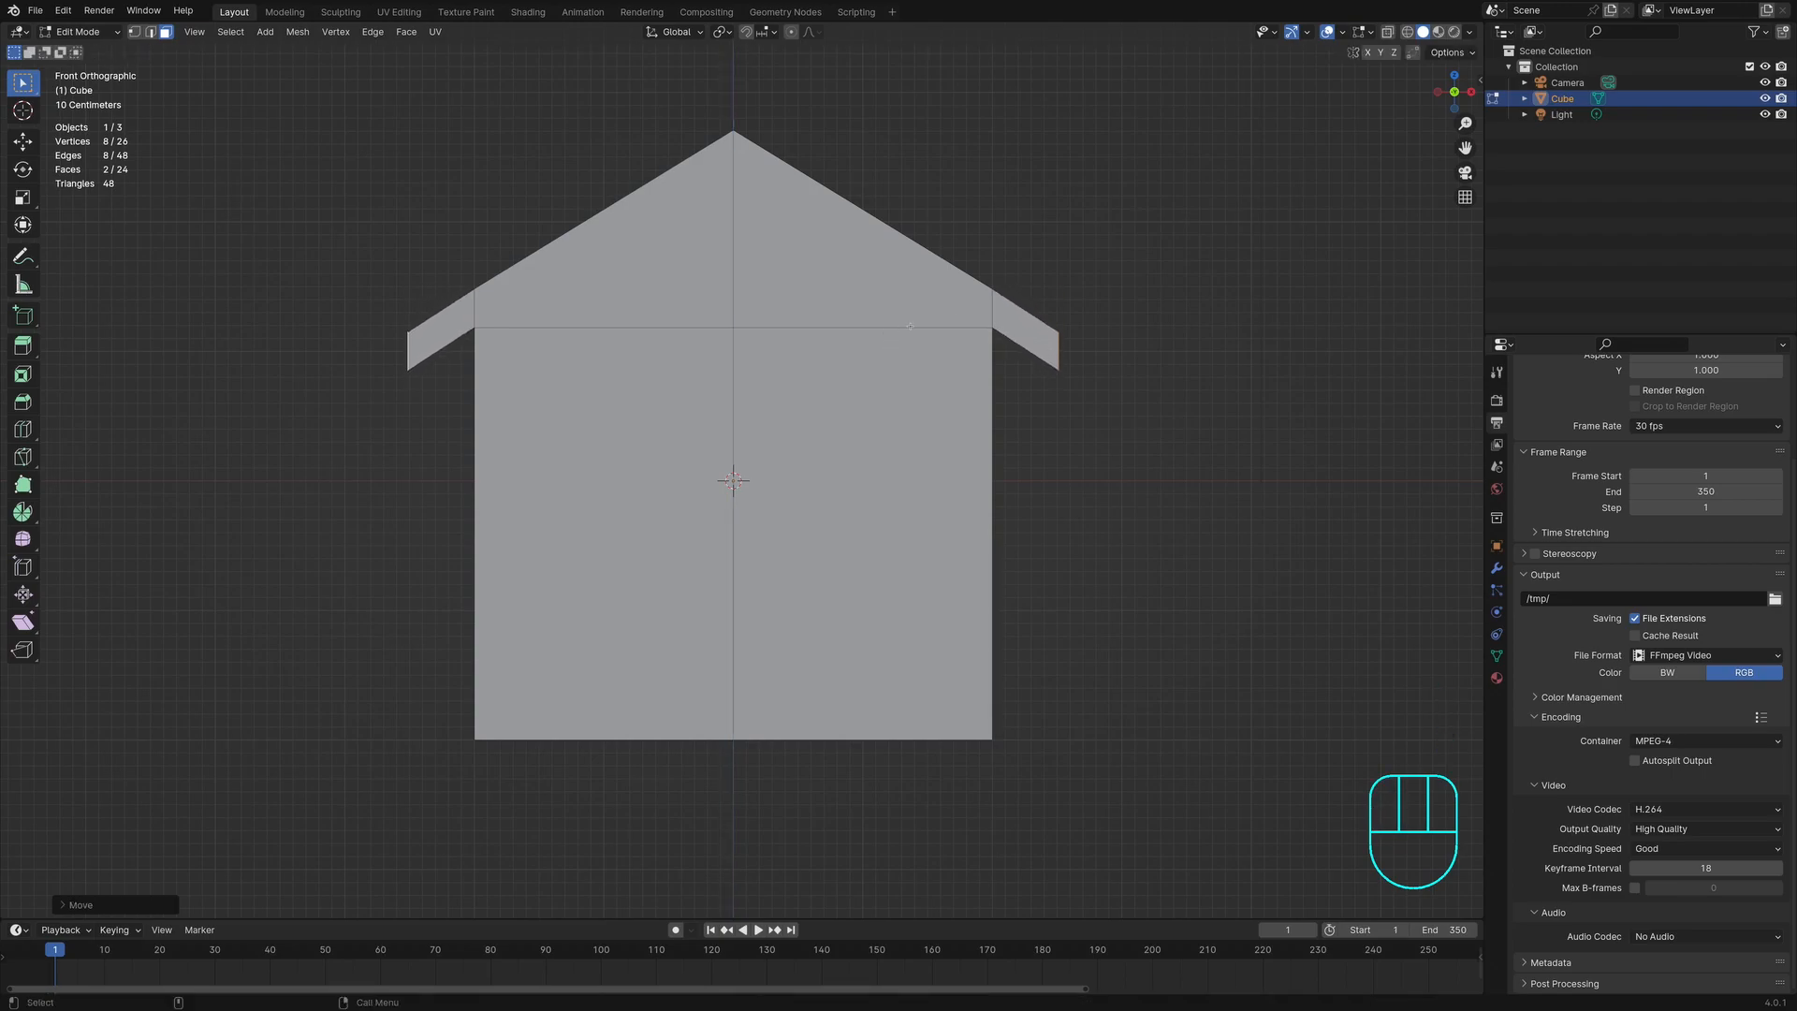
middle_click_drag(1043, 259, 884, 294)
left_click(1097, 257)
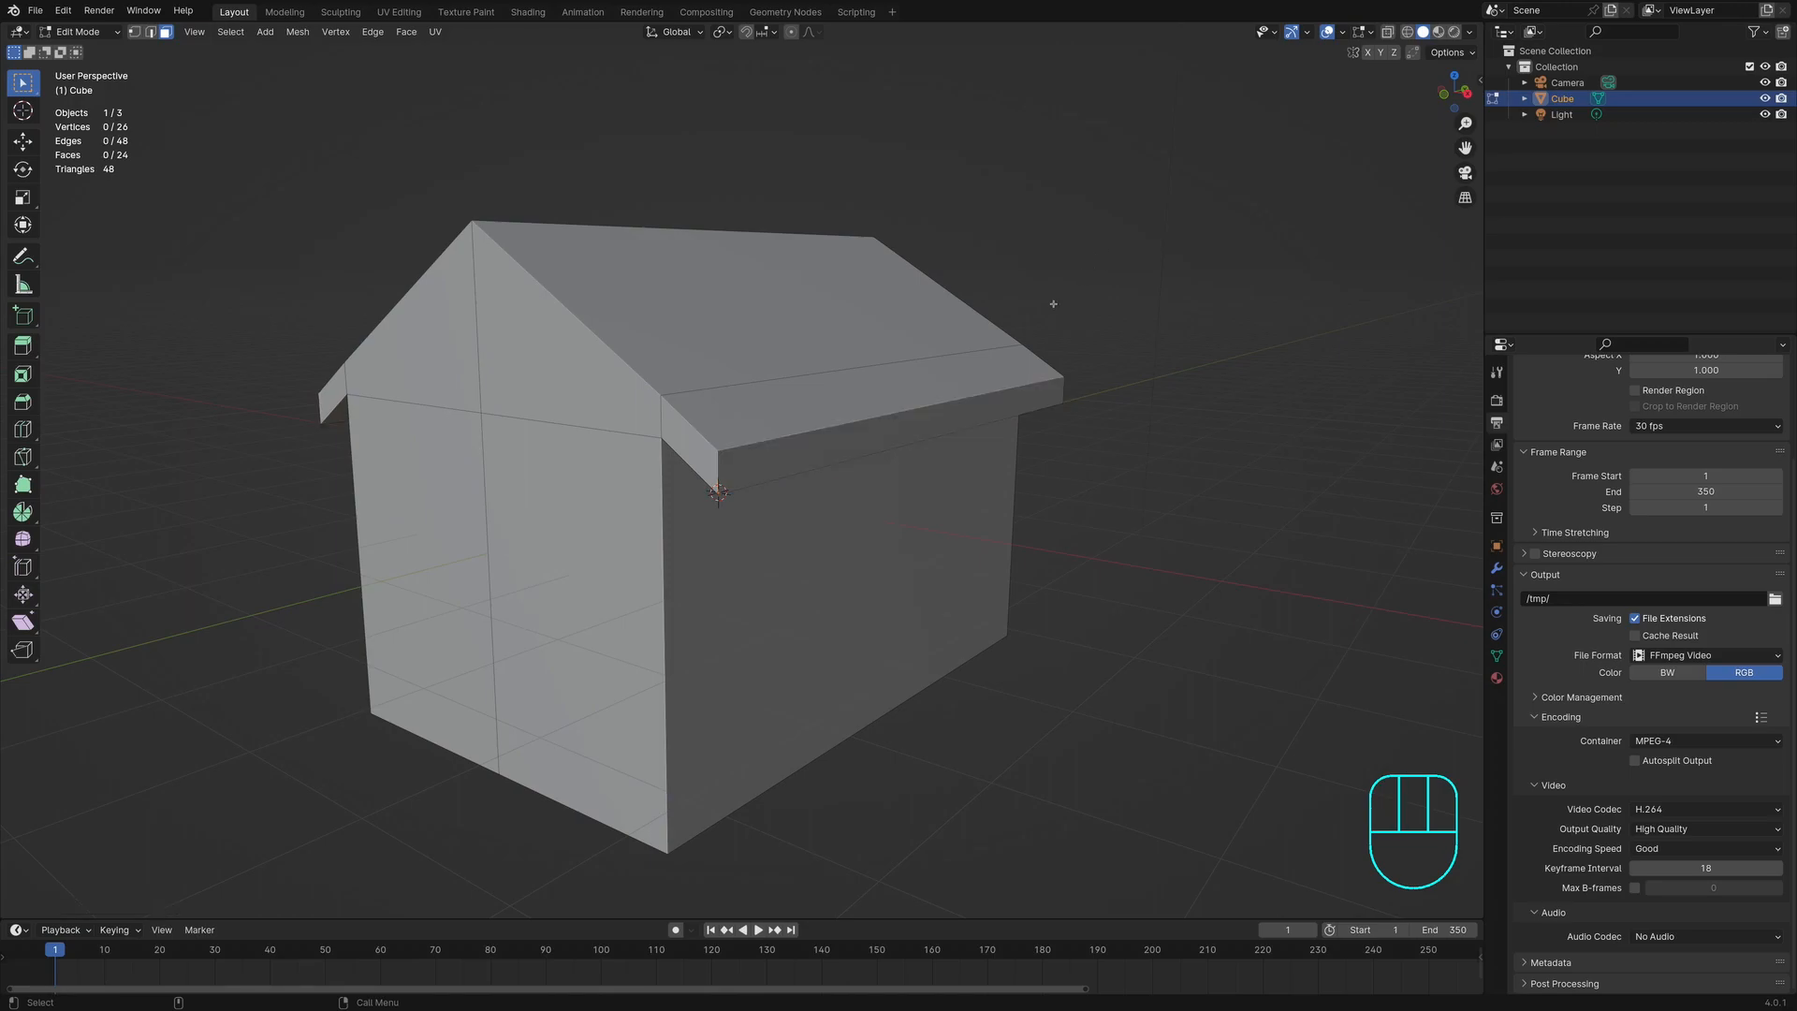
middle_click_drag(1050, 307, 1055, 294, "shift")
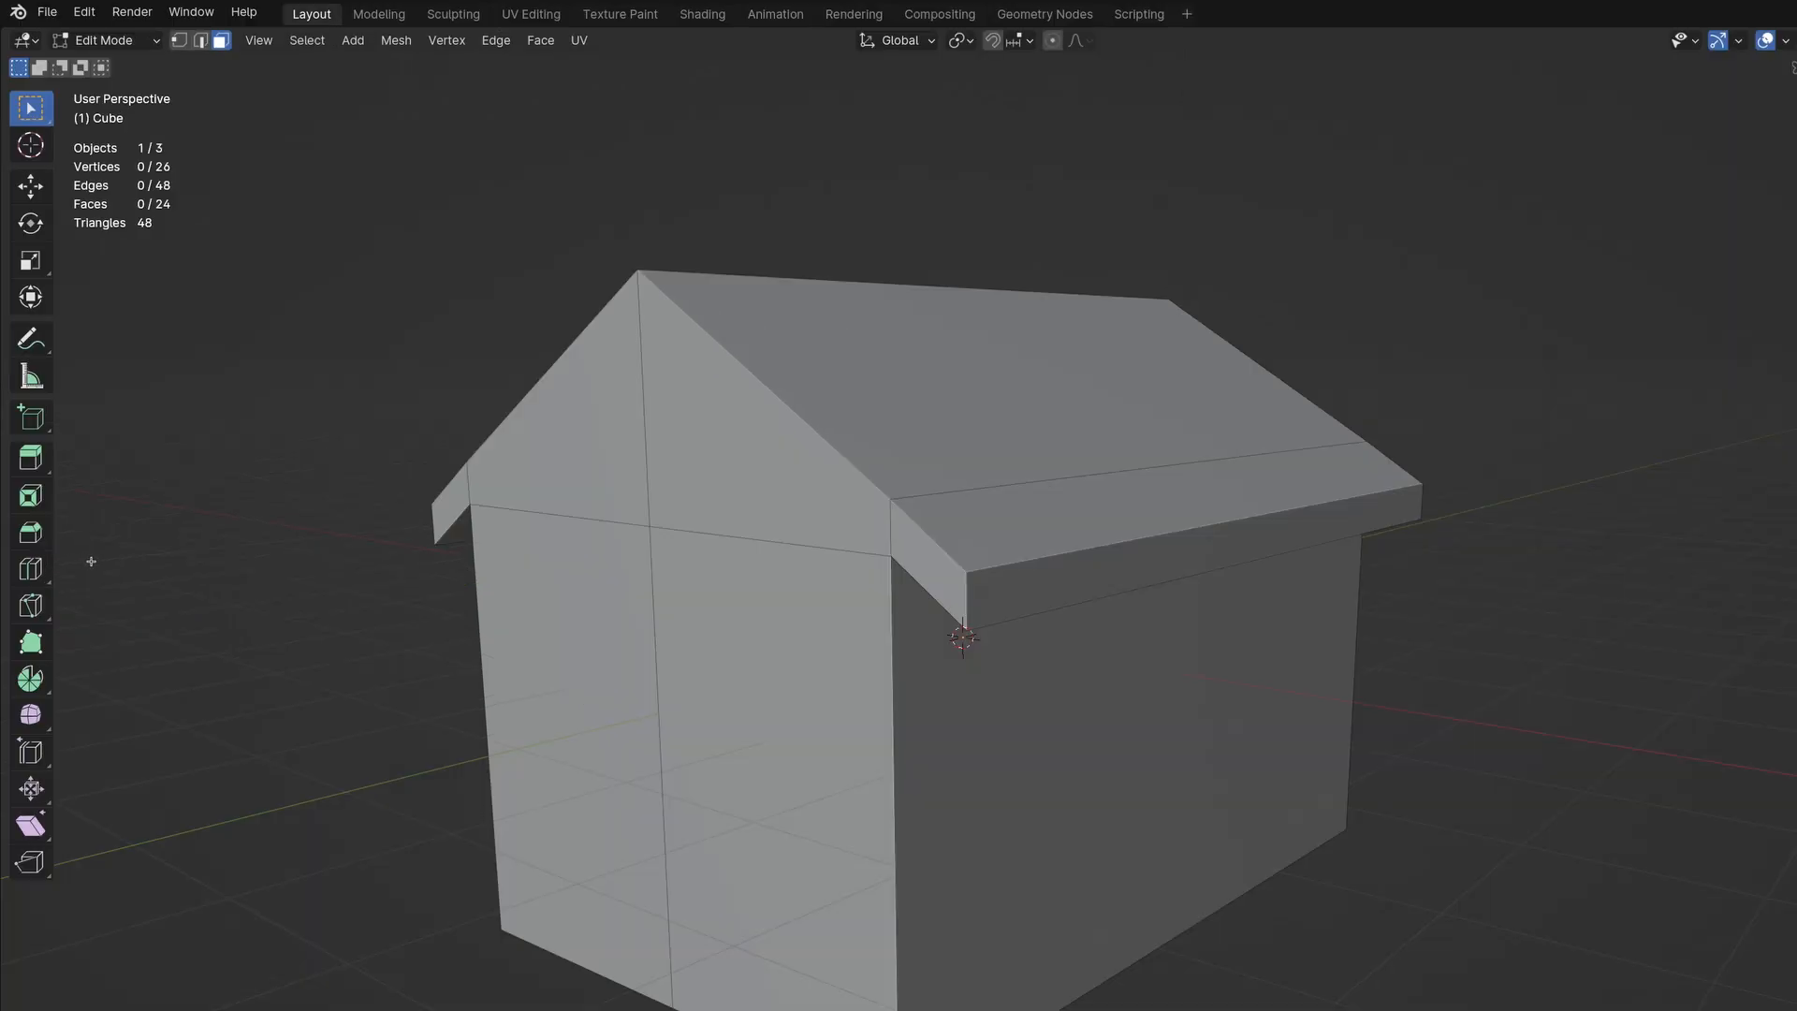
Step: Add two crosswise loop cuts around the house: one centred, and one near the front gable end slid by about -0.71
left_click(926, 786)
left_click(362, 705)
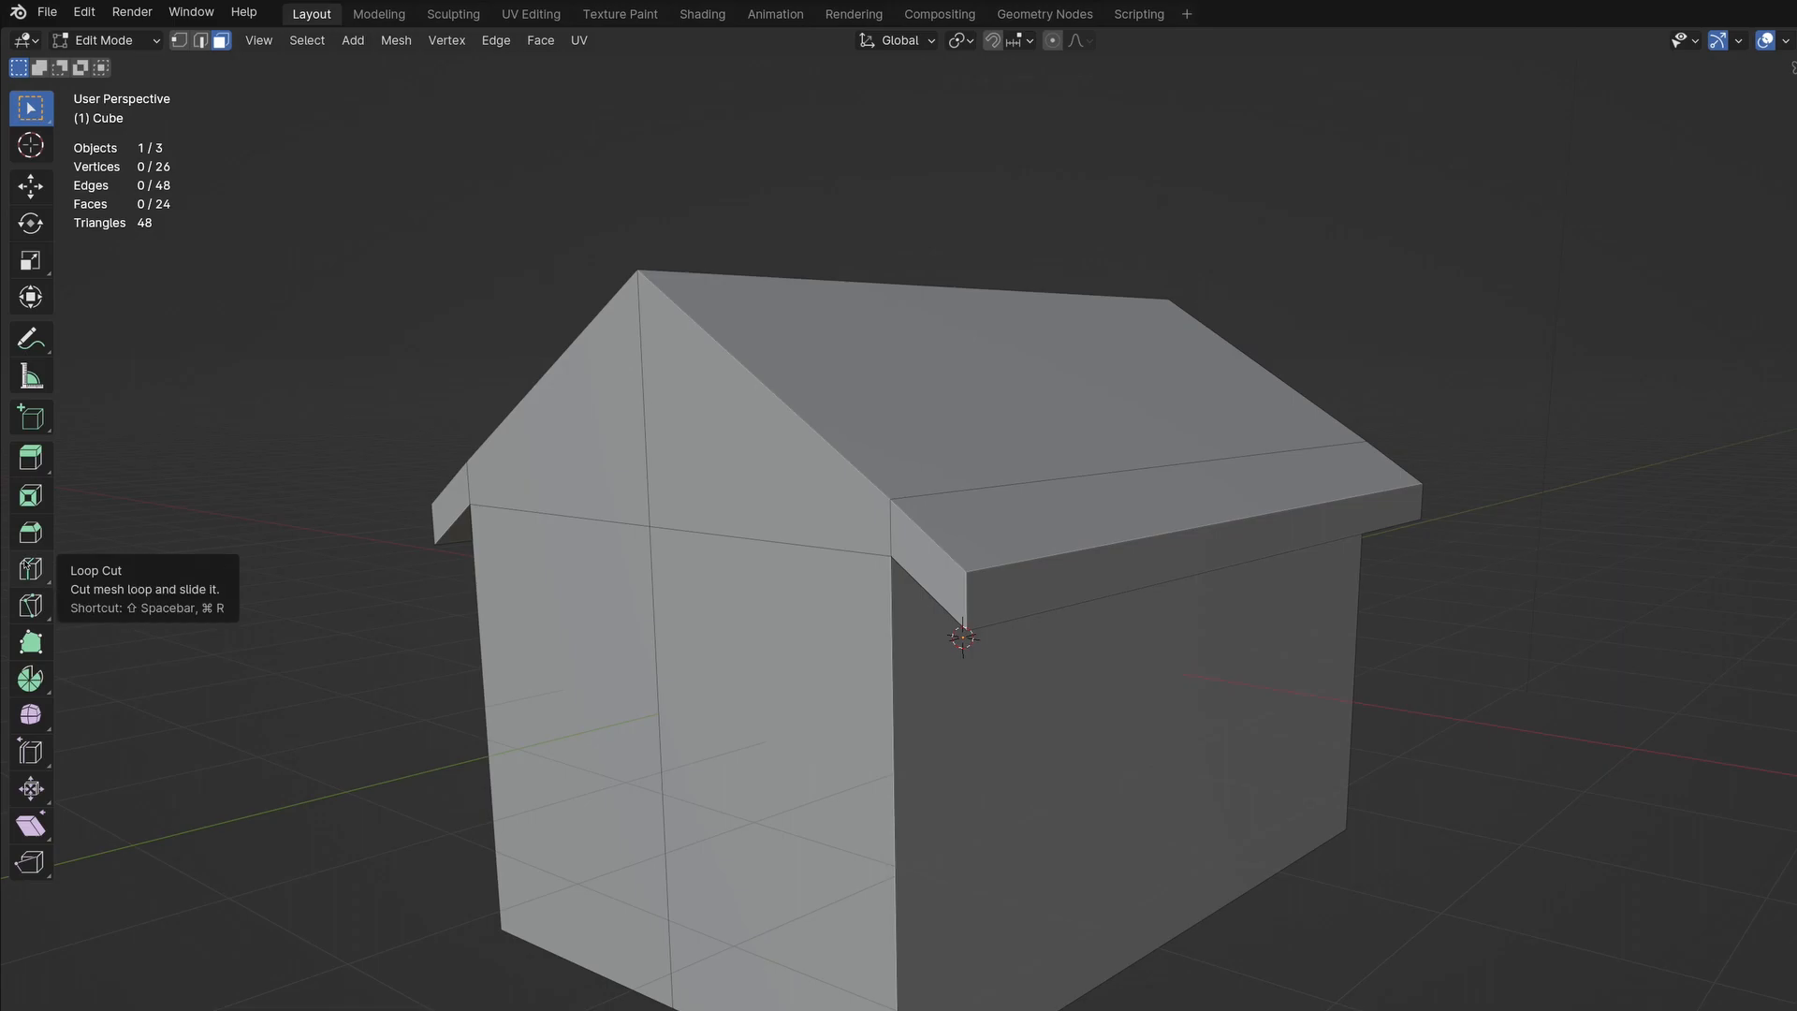
left_click(28, 566)
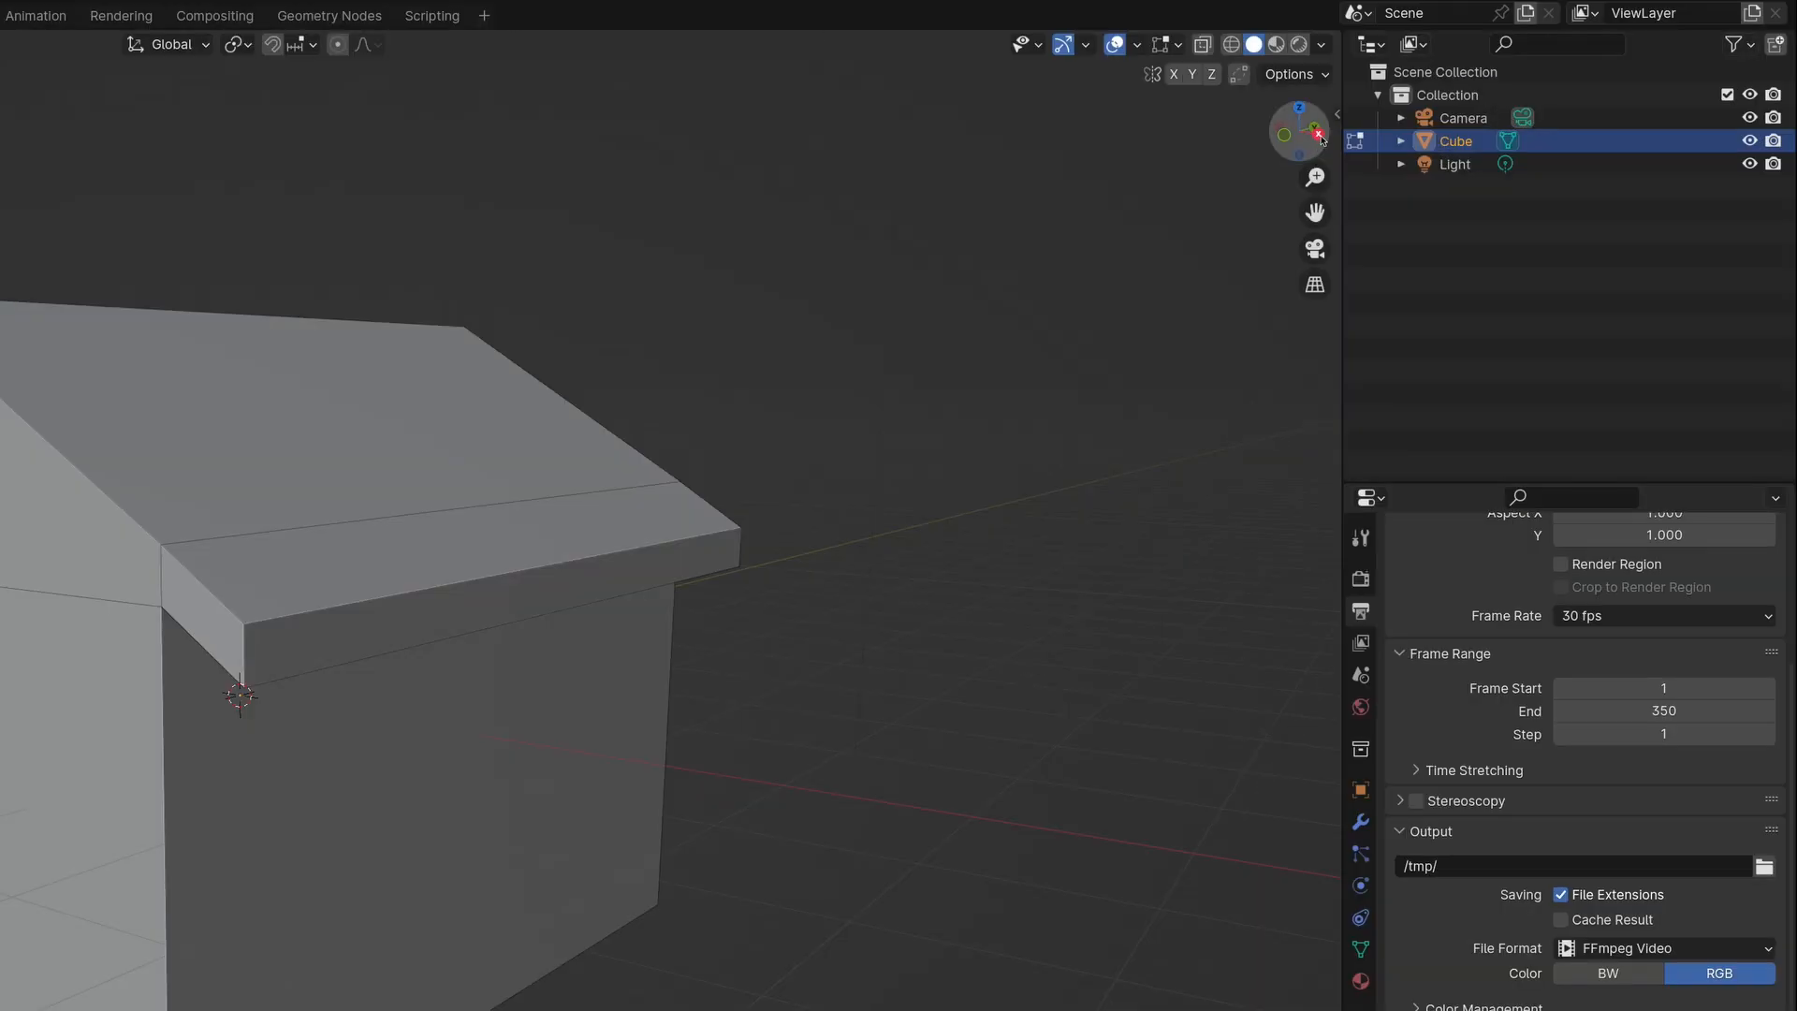
left_click(1464, 93)
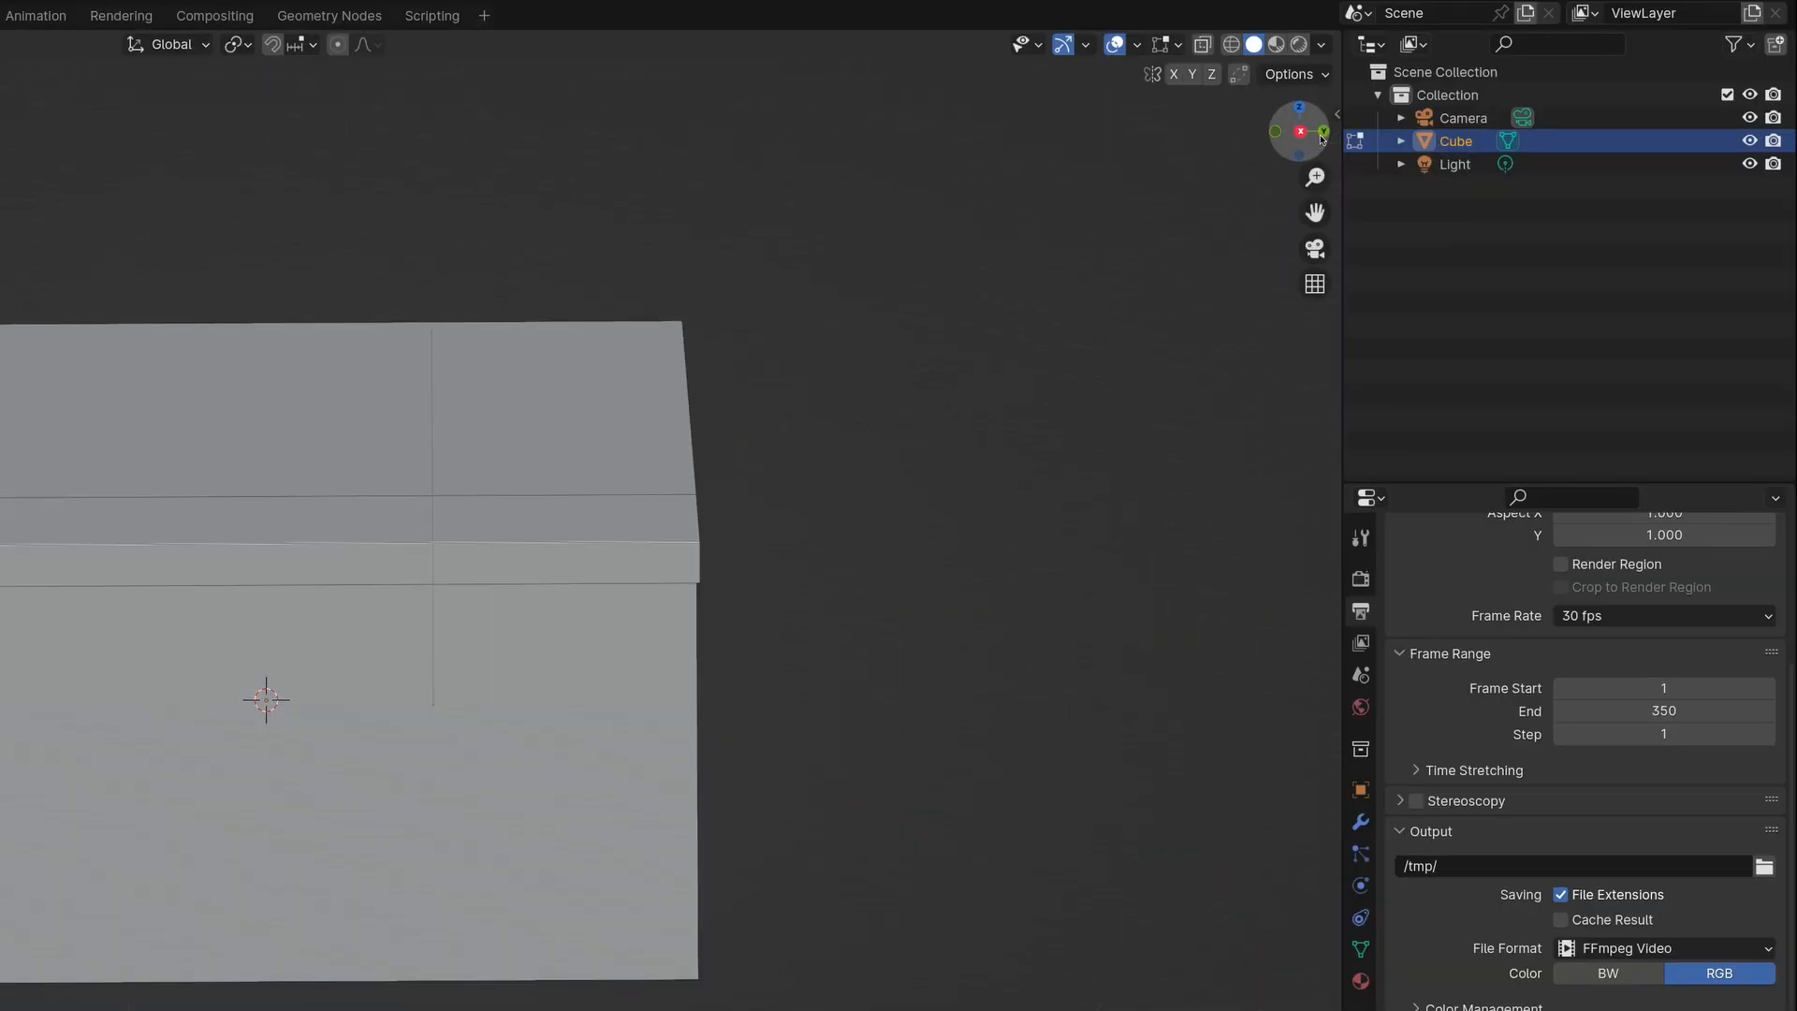
scroll(573, 356, "up", 2)
middle_click_drag(573, 354, 739, 277, "shift")
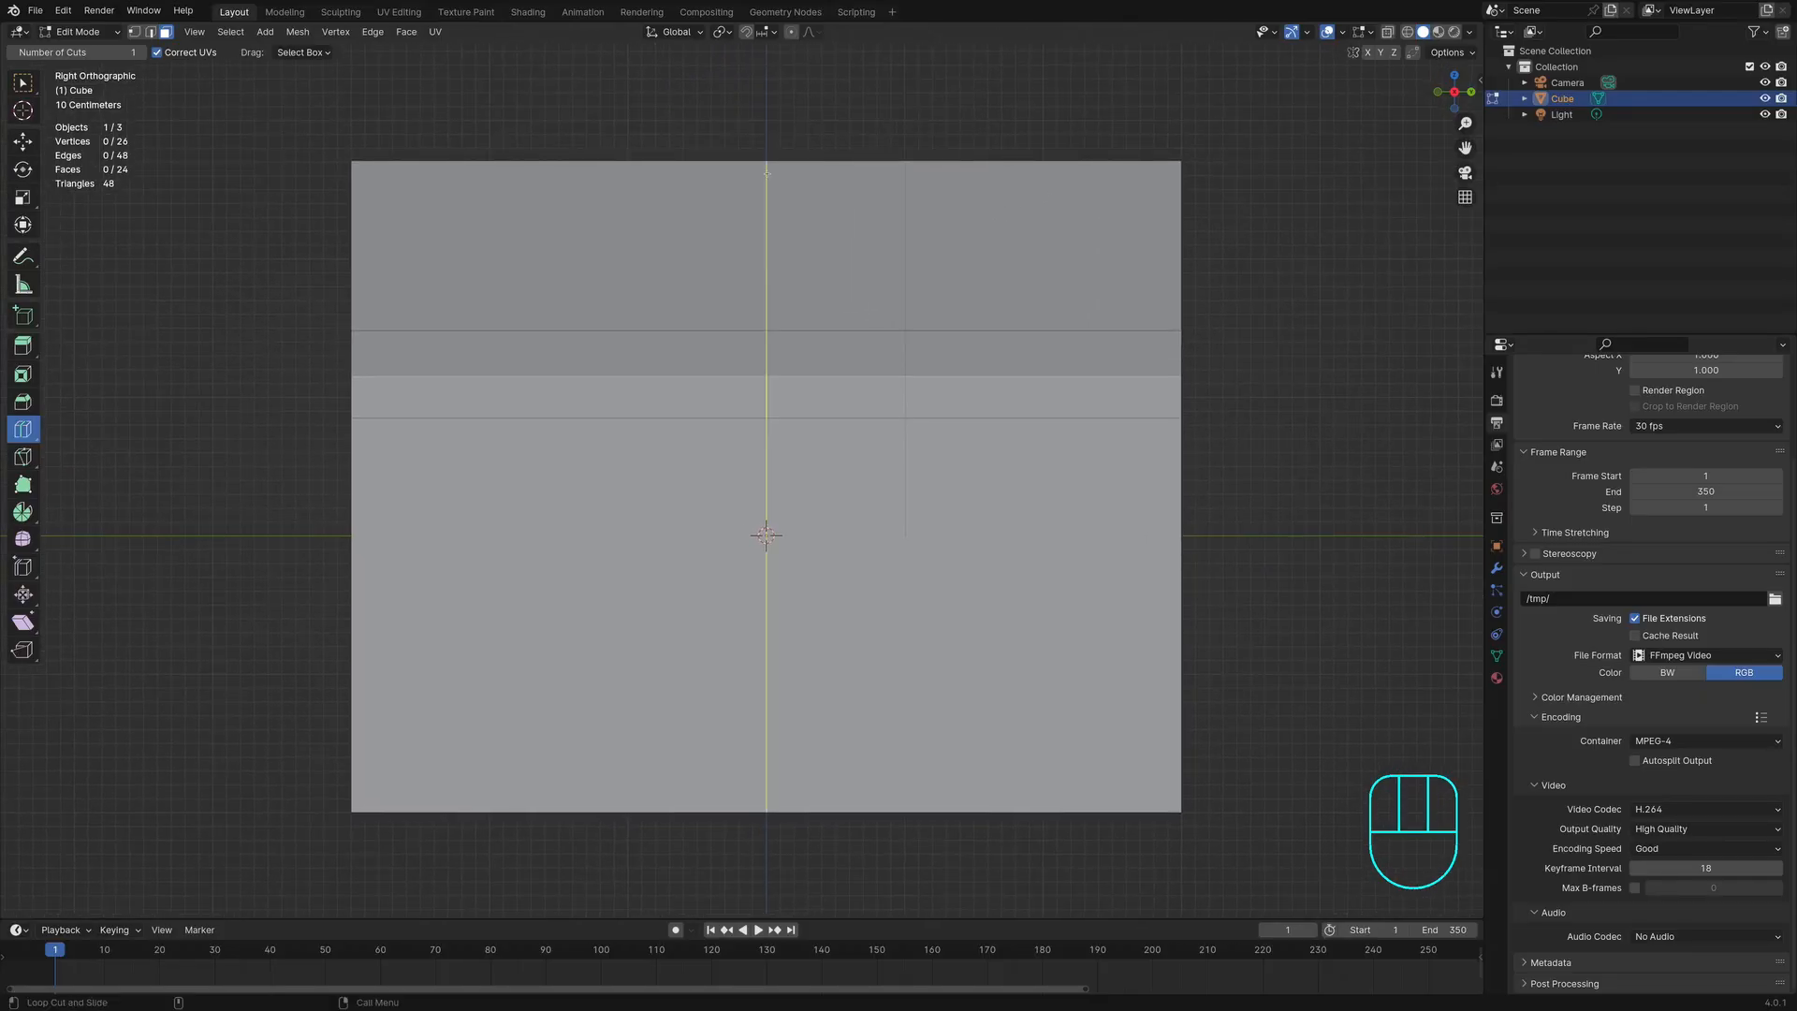
left_click(767, 173)
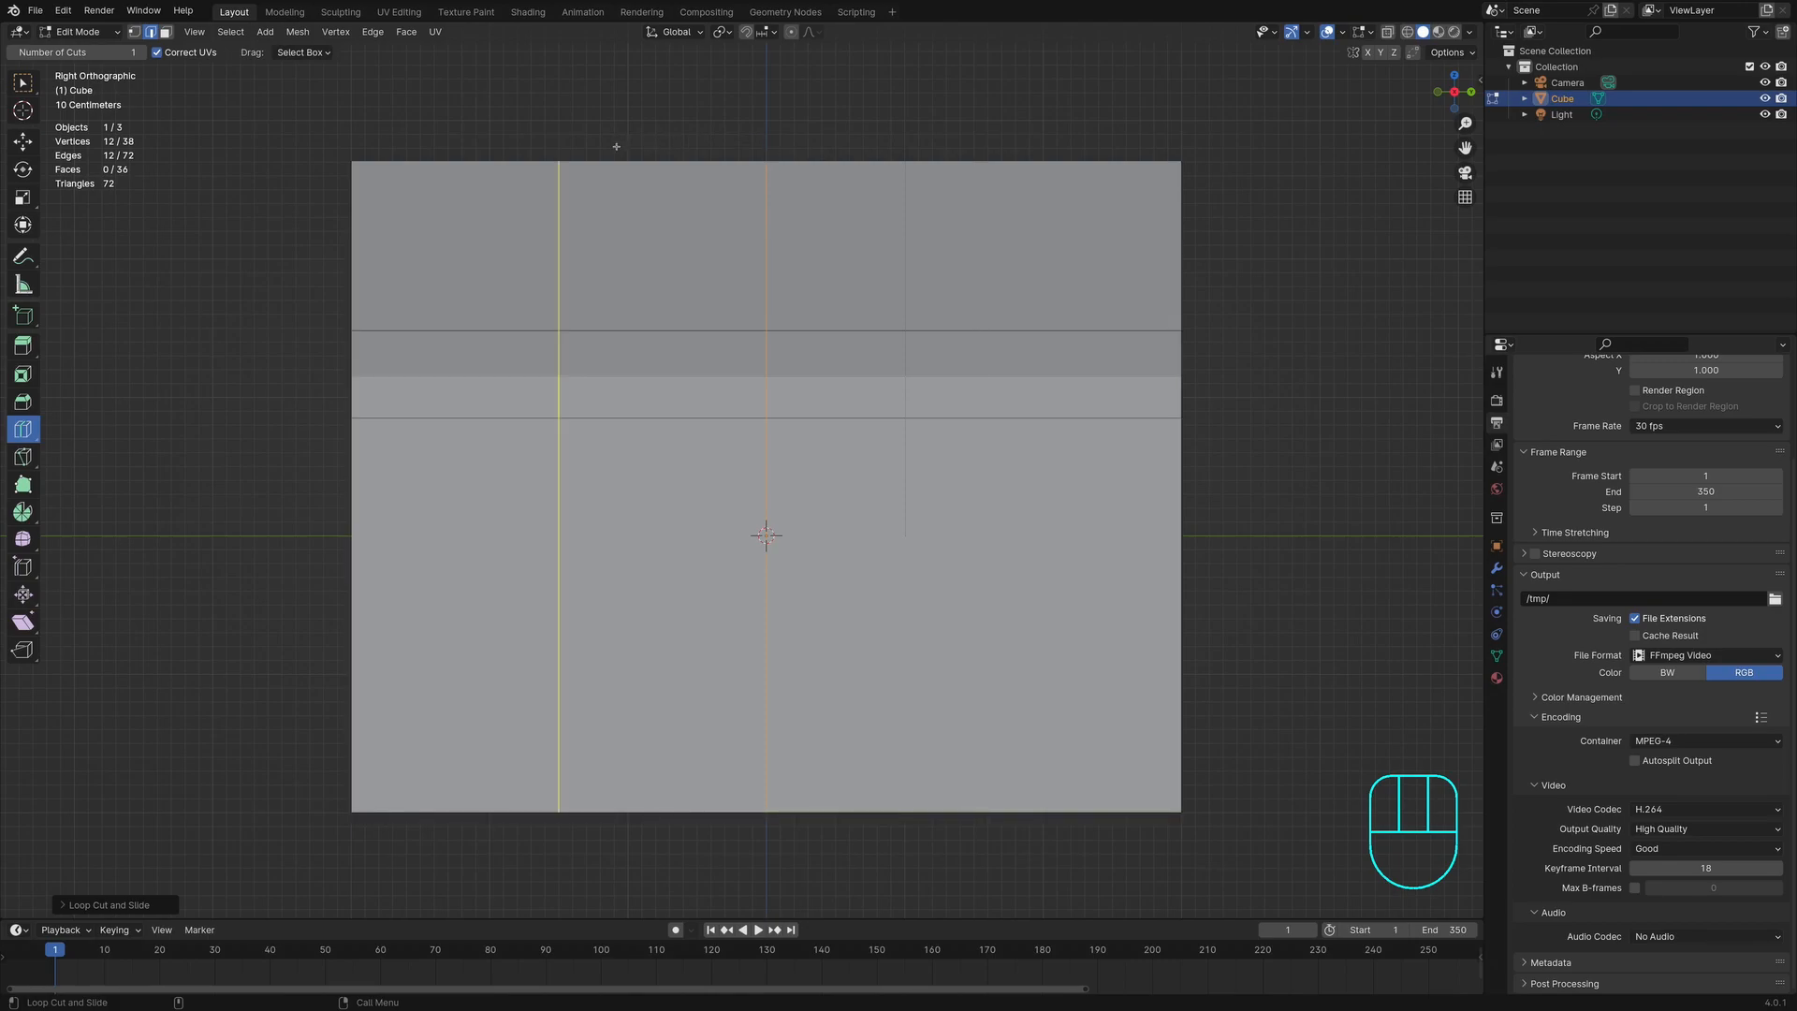
left_click_drag(562, 175, 560, 175)
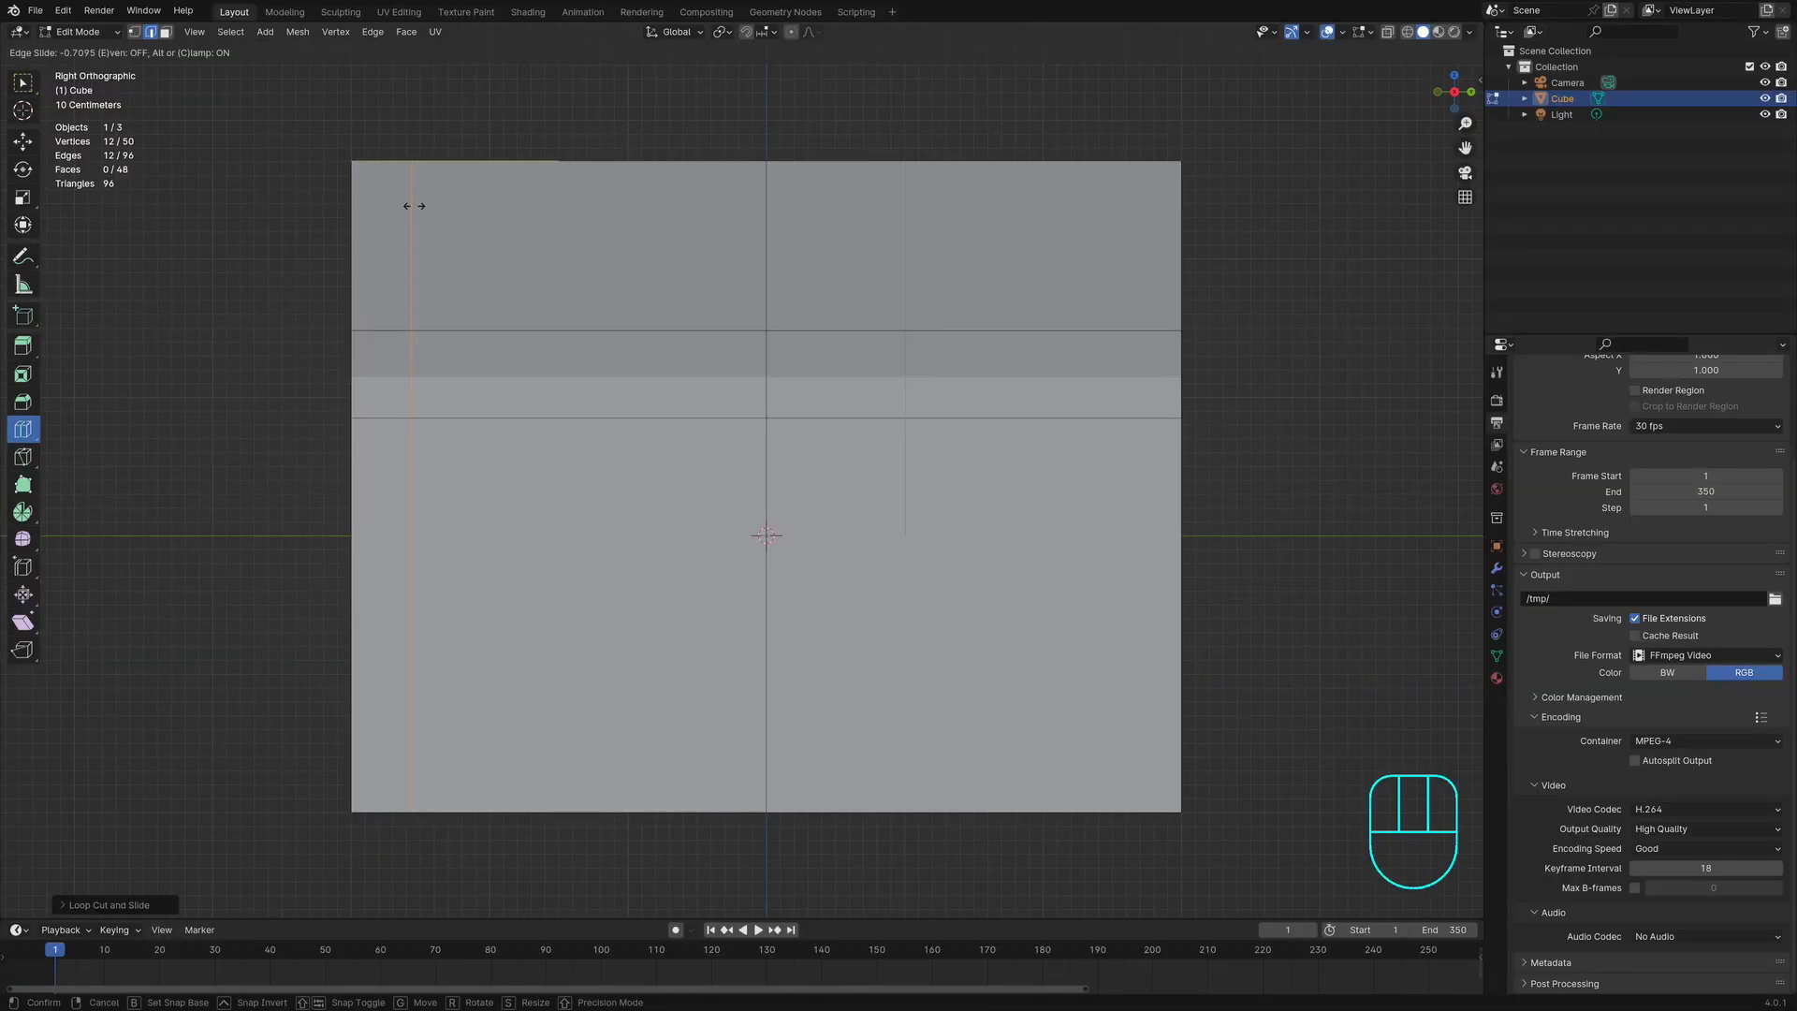
left_click(413, 206)
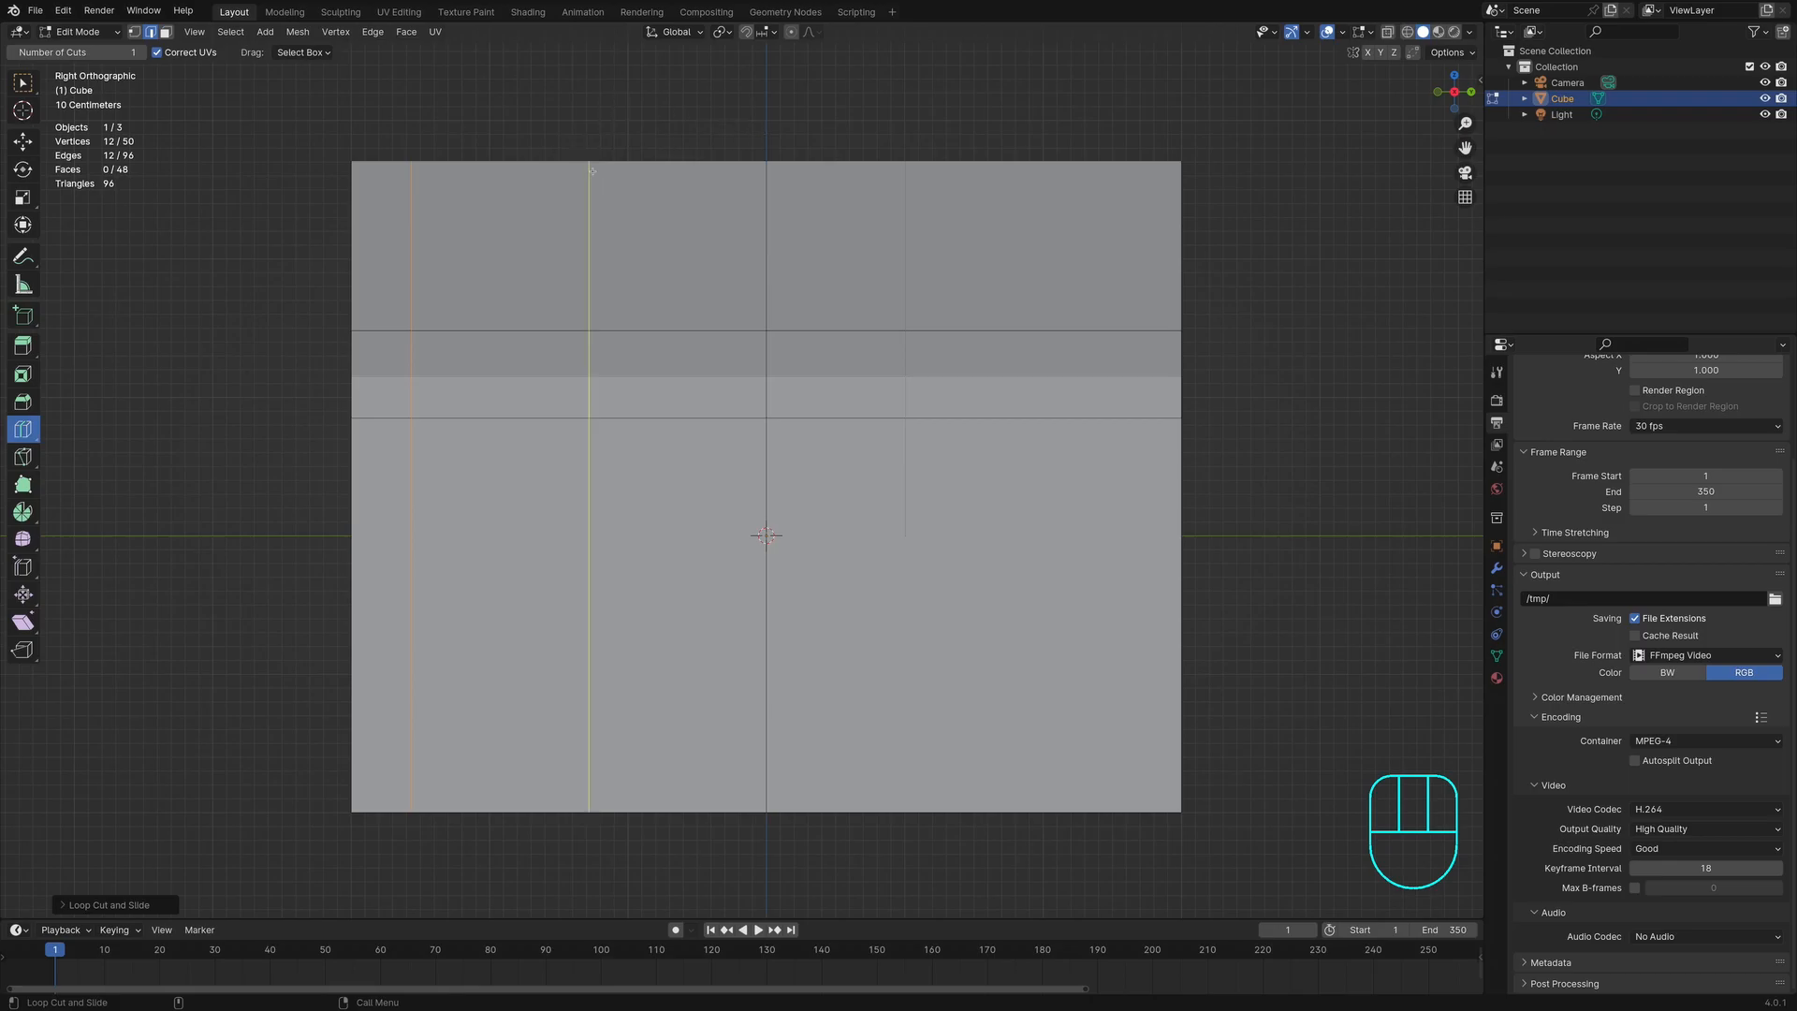
Step: Add two more crosswise loop cuts at roughly equal distances either side of the centre cut, marking the doorway's sides
left_click(588, 171)
left_click_drag(588, 172, 595, 173)
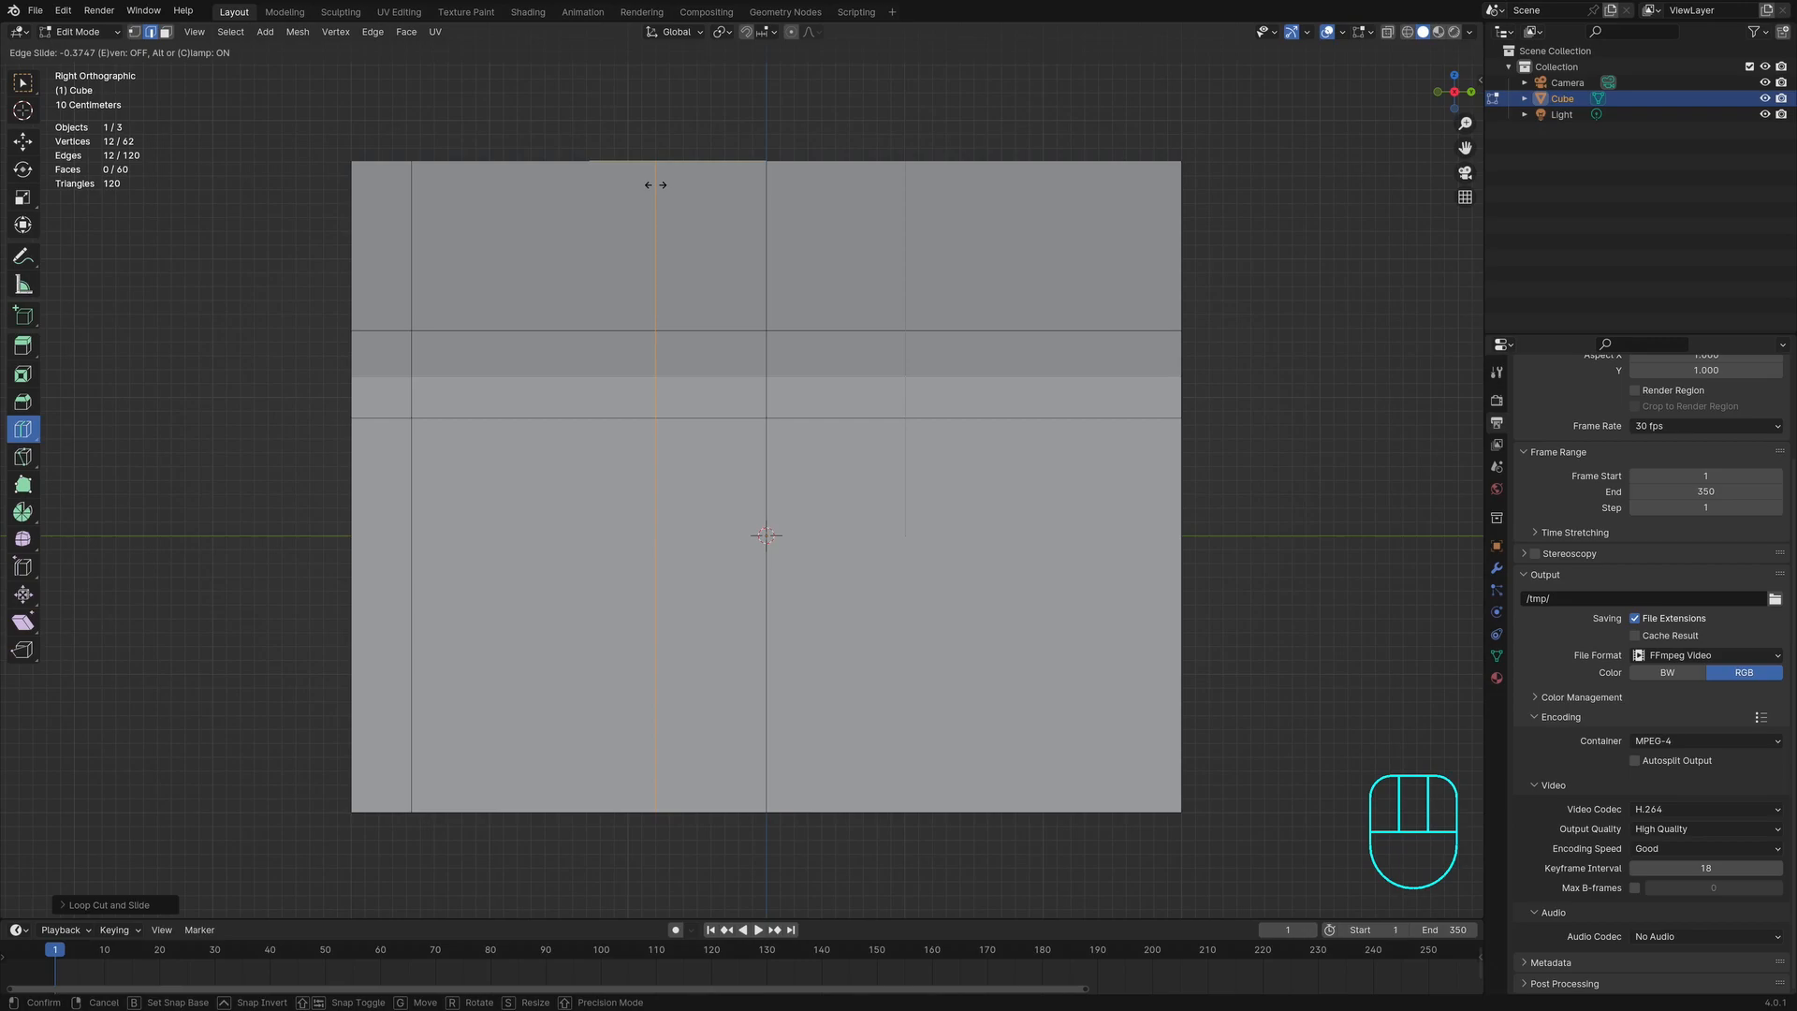
left_click(656, 186)
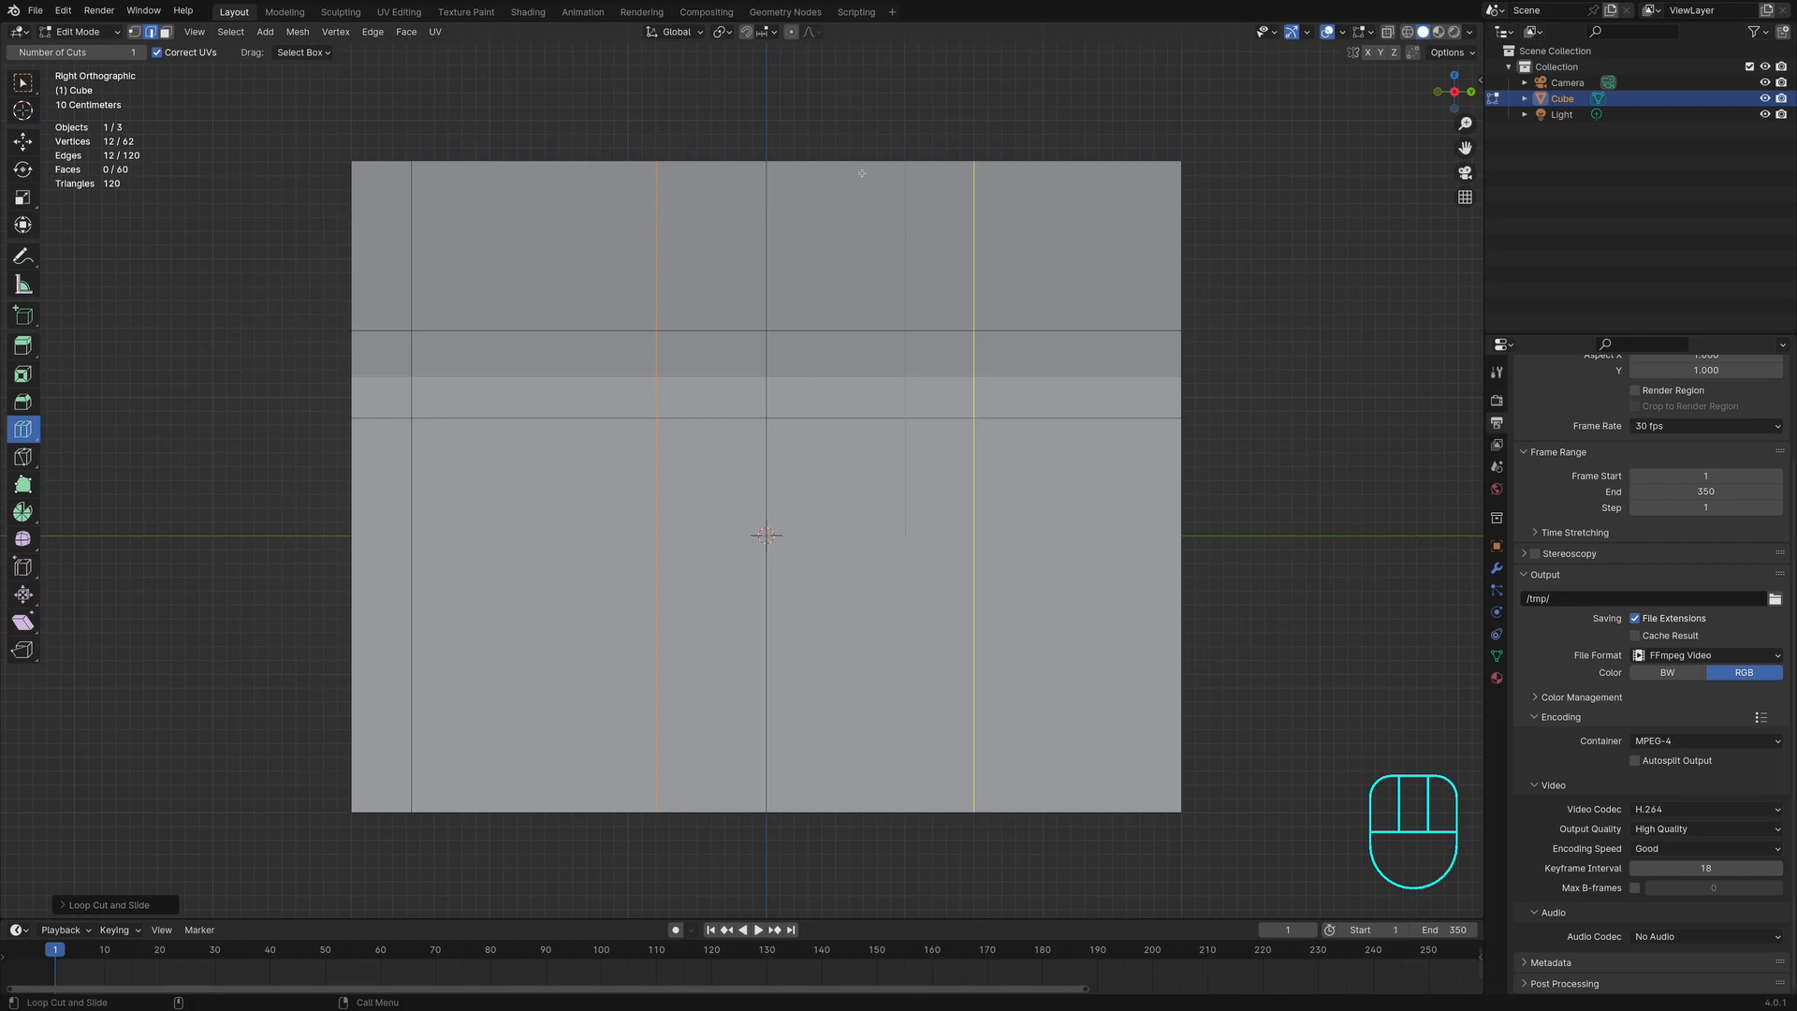
left_click_drag(973, 170, 880, 179)
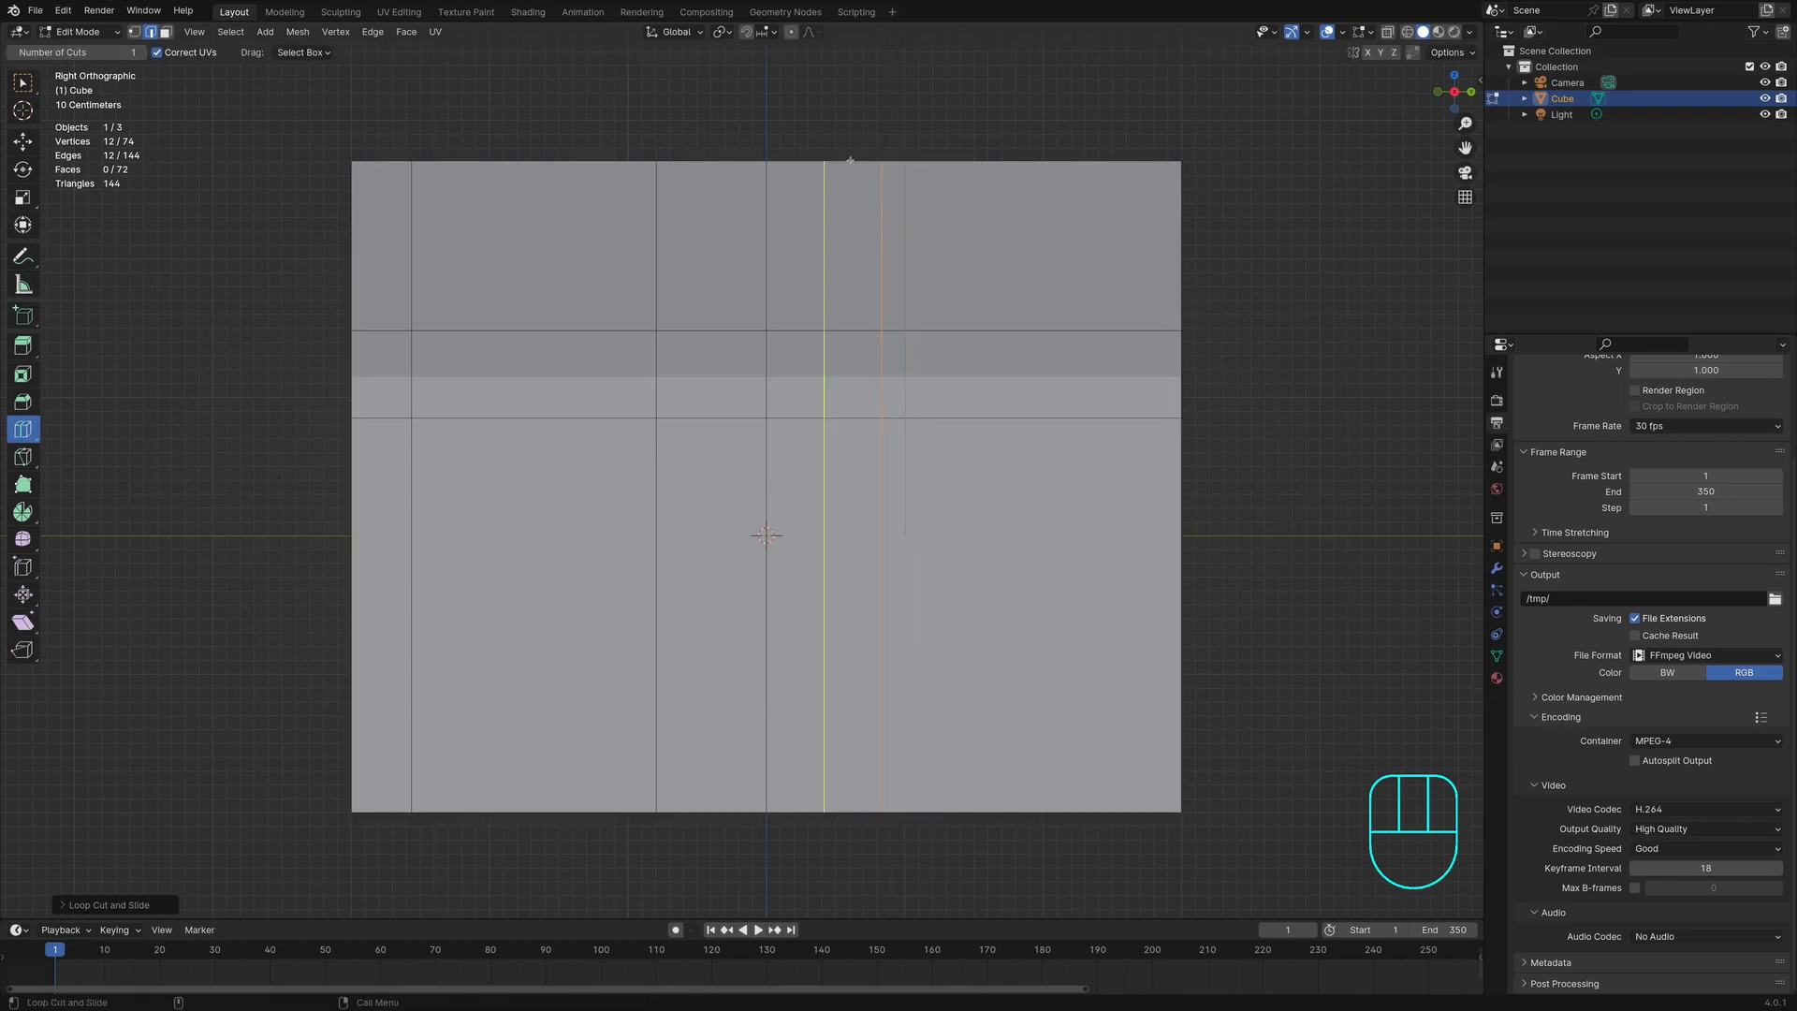
scroll(831, 127, "down", 3)
scroll(829, 125, "up", 1)
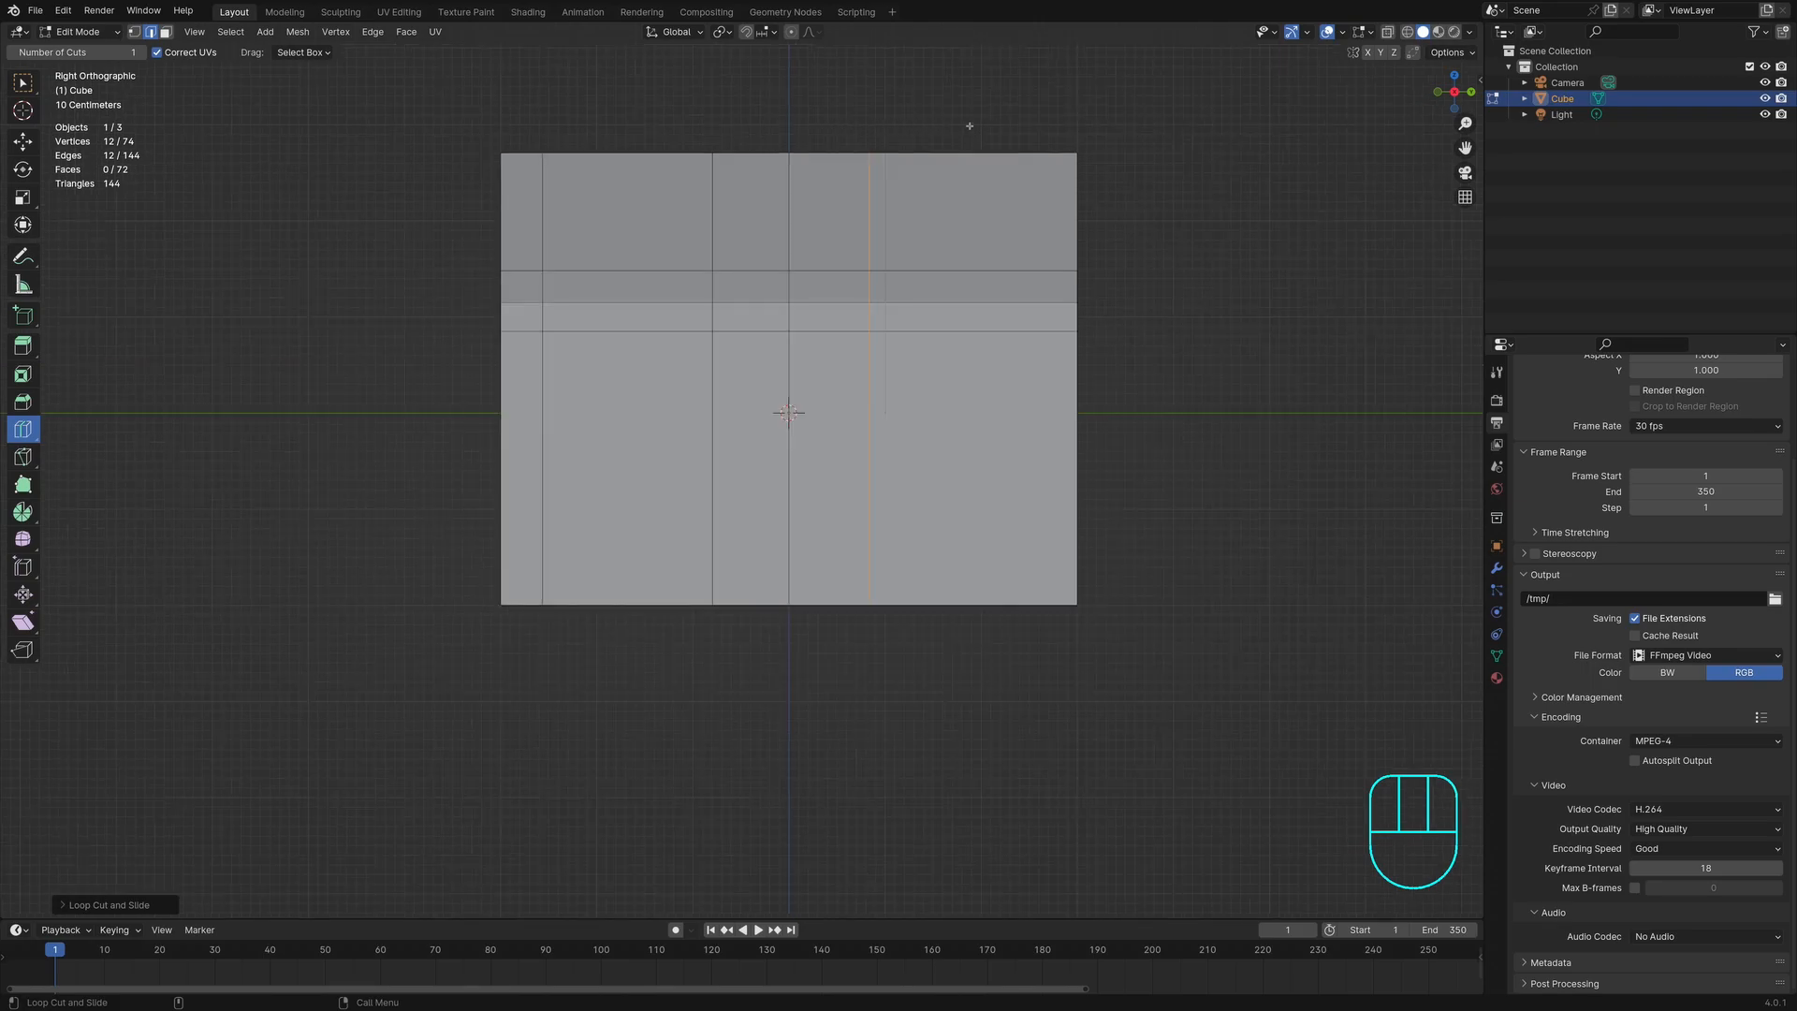
middle_click_drag(1003, 112, 1035, 136)
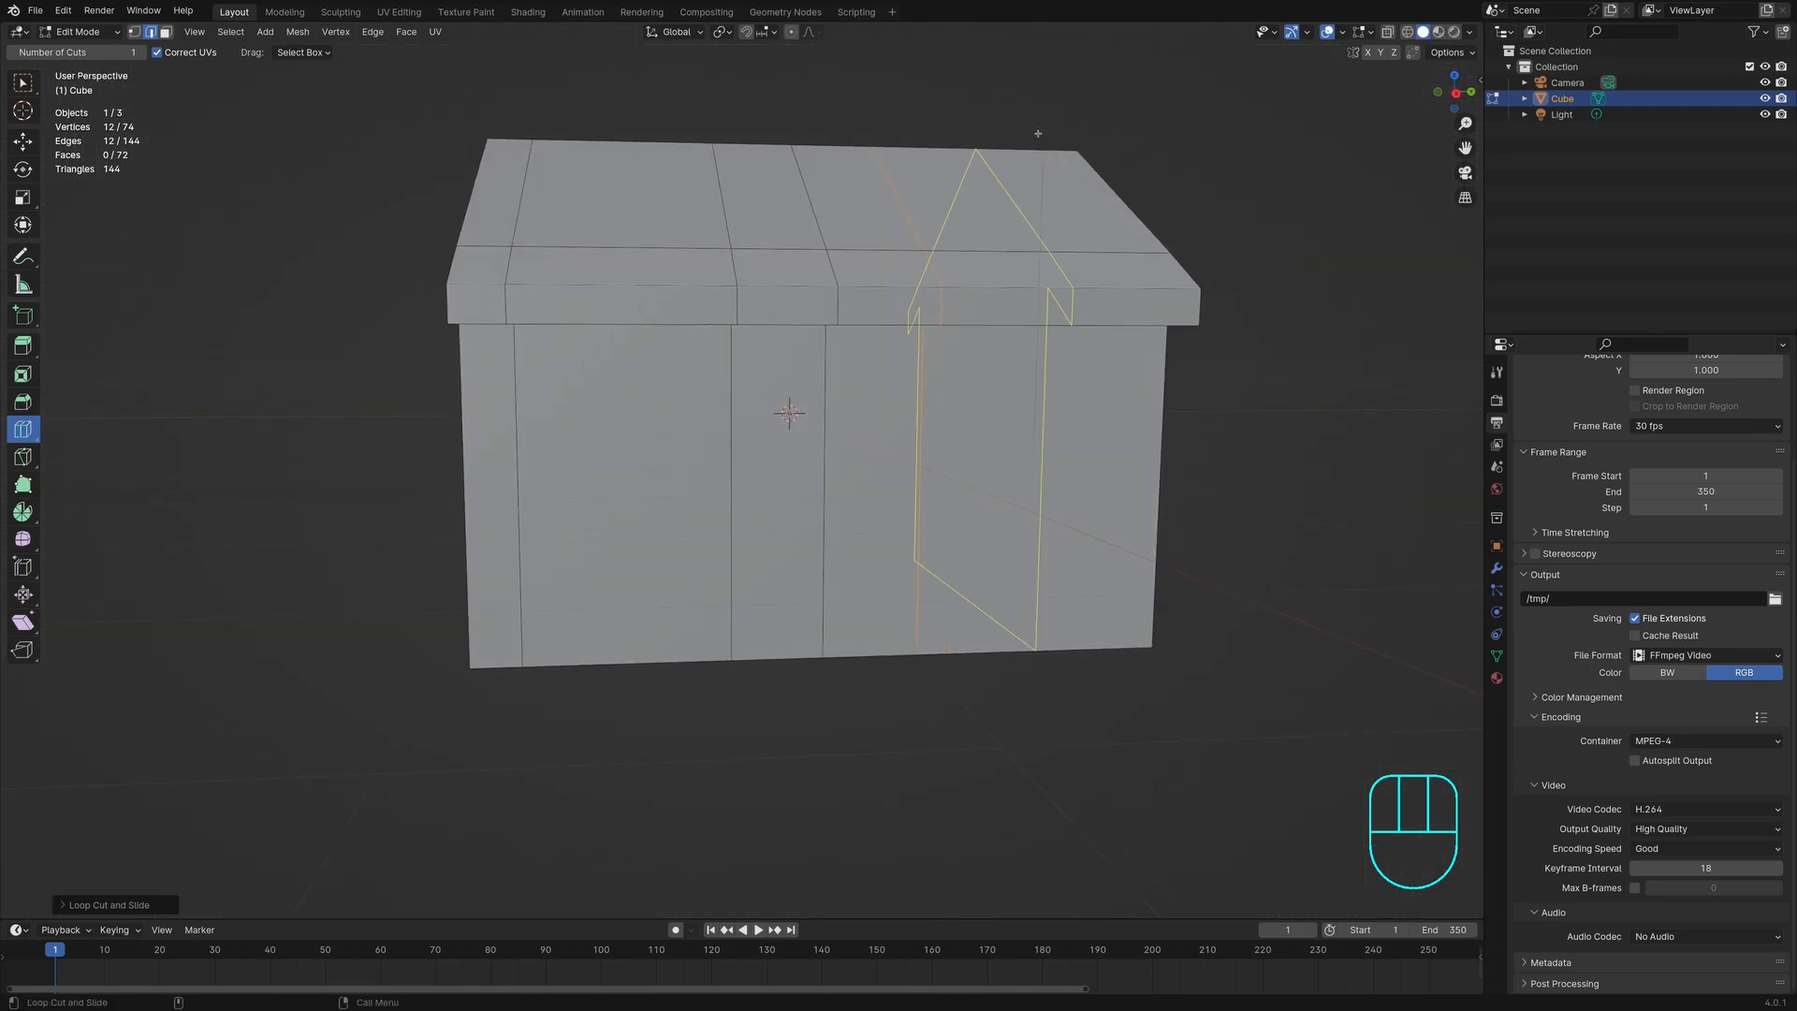
Step: Add a horizontal loop cut around the walls and slide it up by about -0.54 to mark the door's top
left_click(1456, 96)
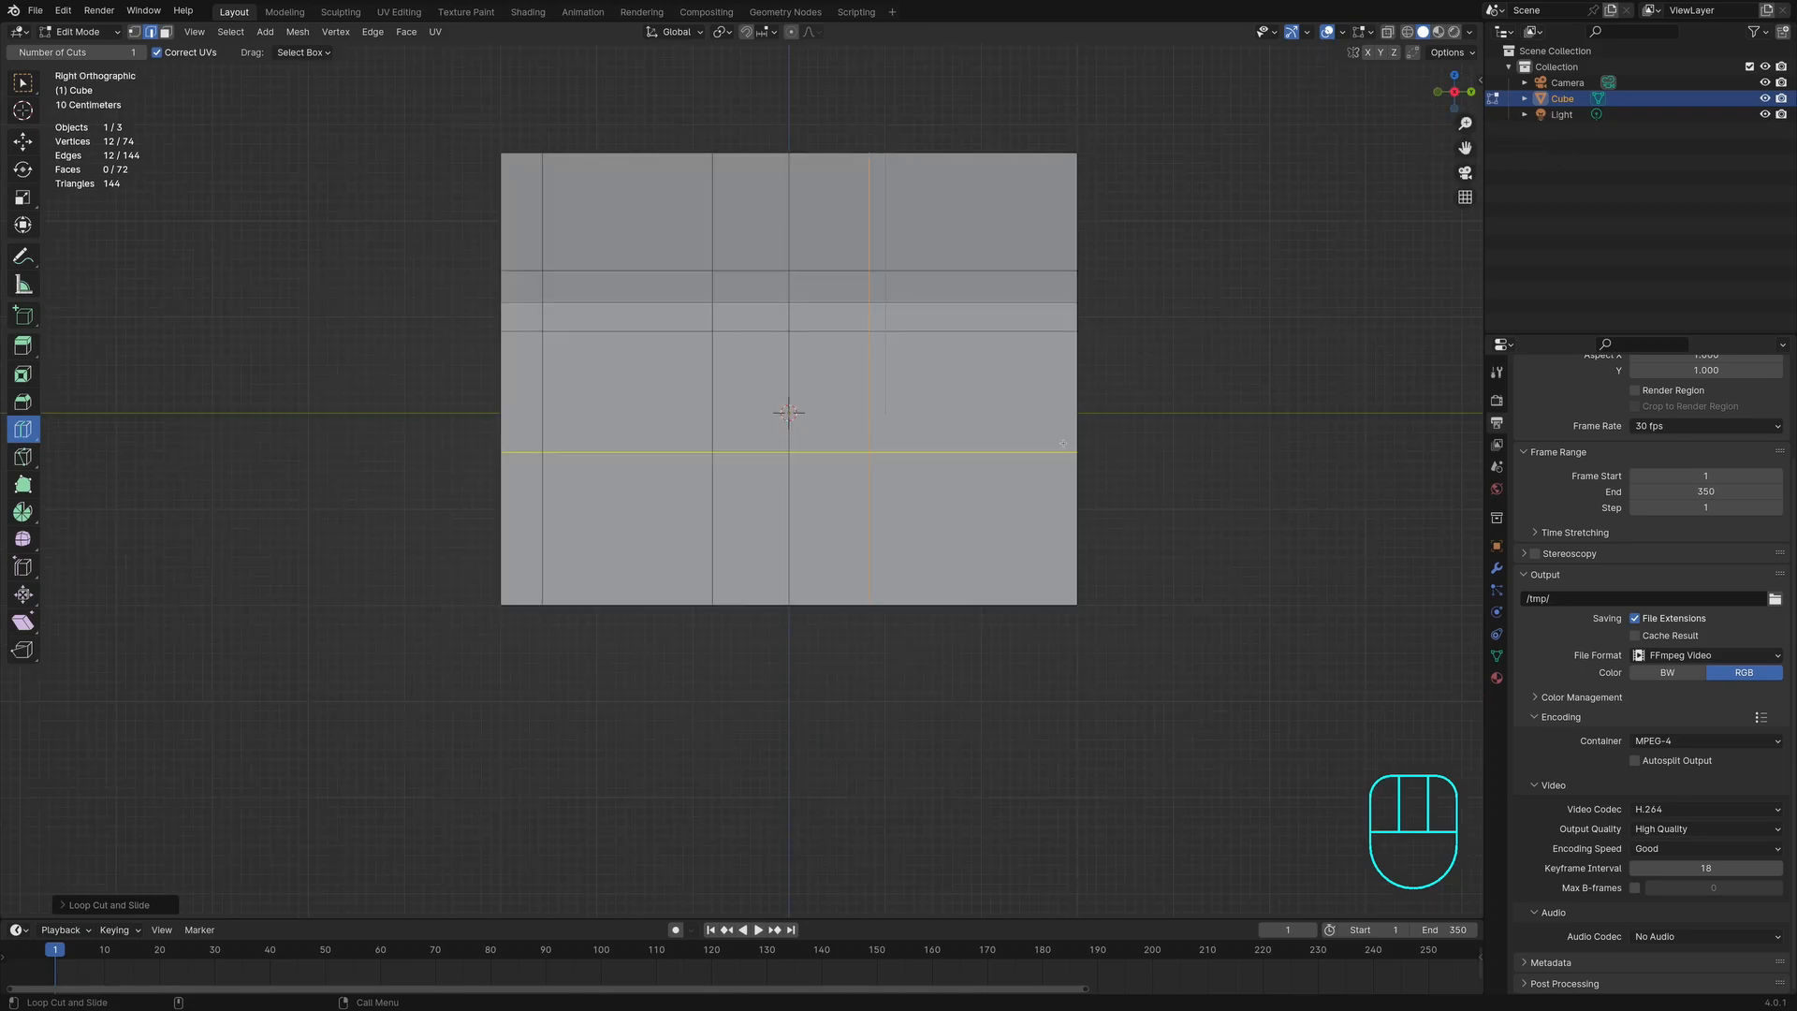
left_click_drag(1058, 443, 1068, 417)
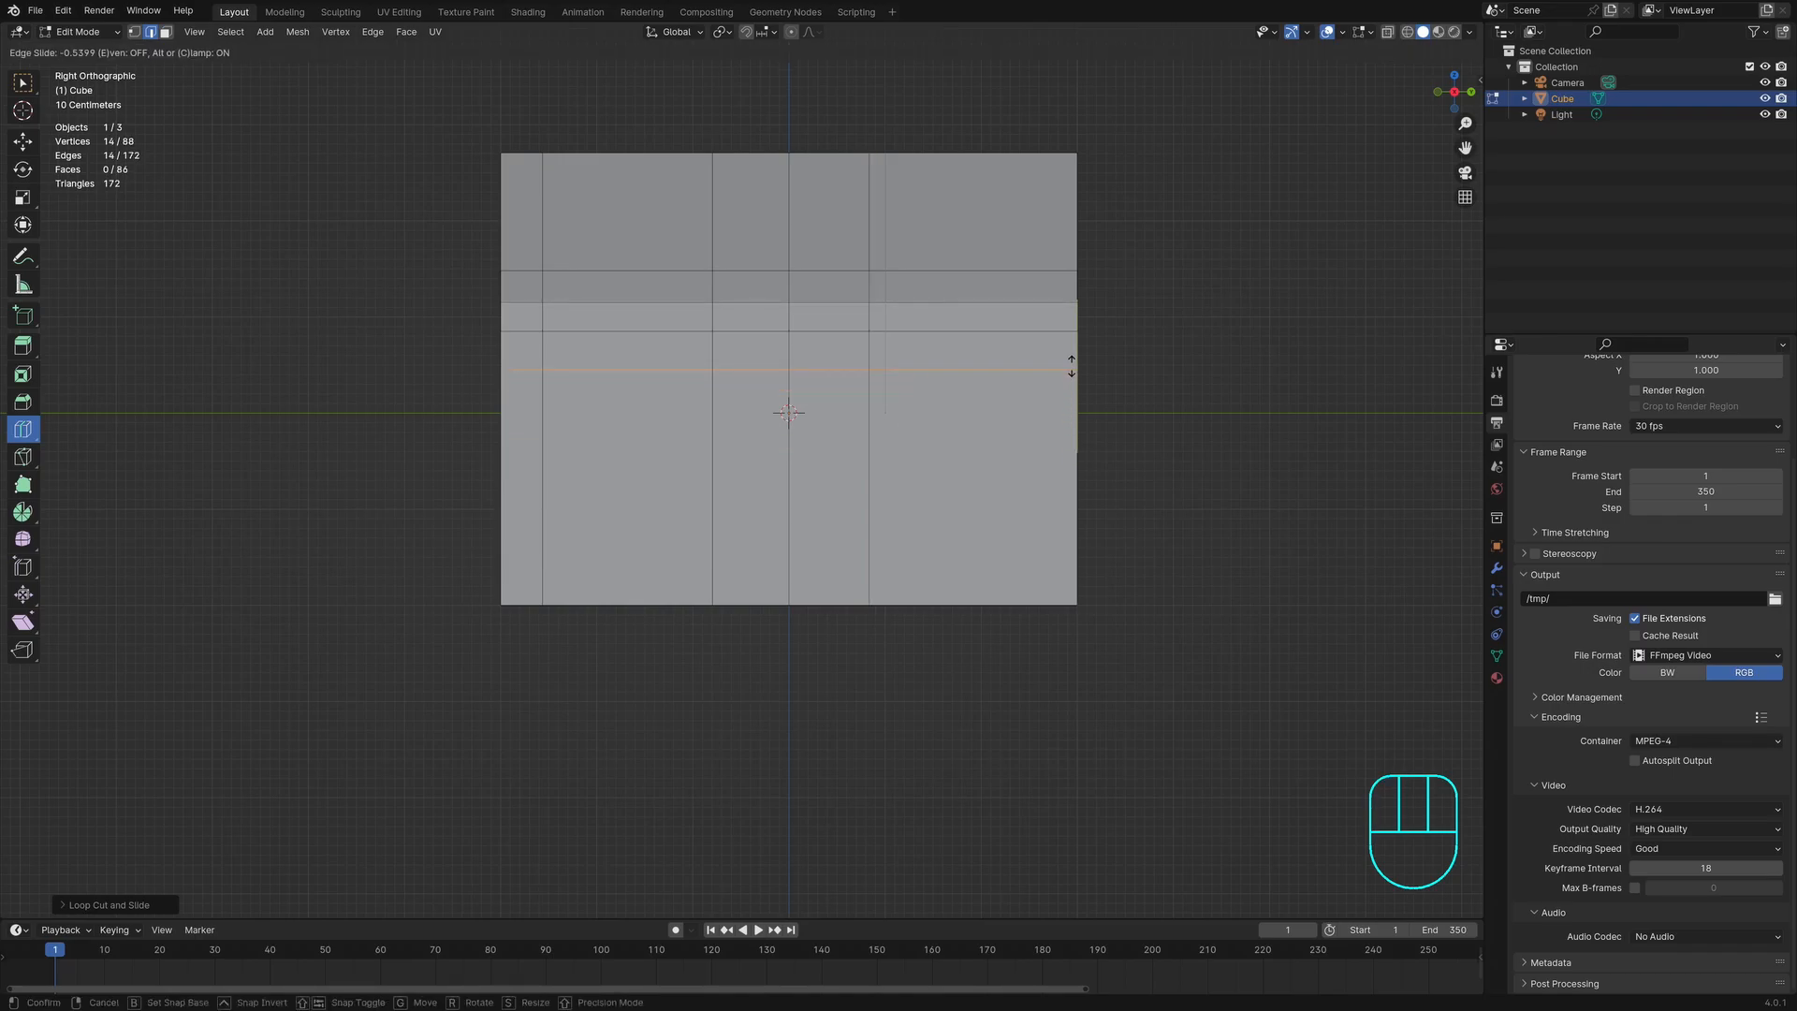
left_click_drag(1071, 365, 1071, 368)
middle_click_drag(1151, 233, 1196, 263)
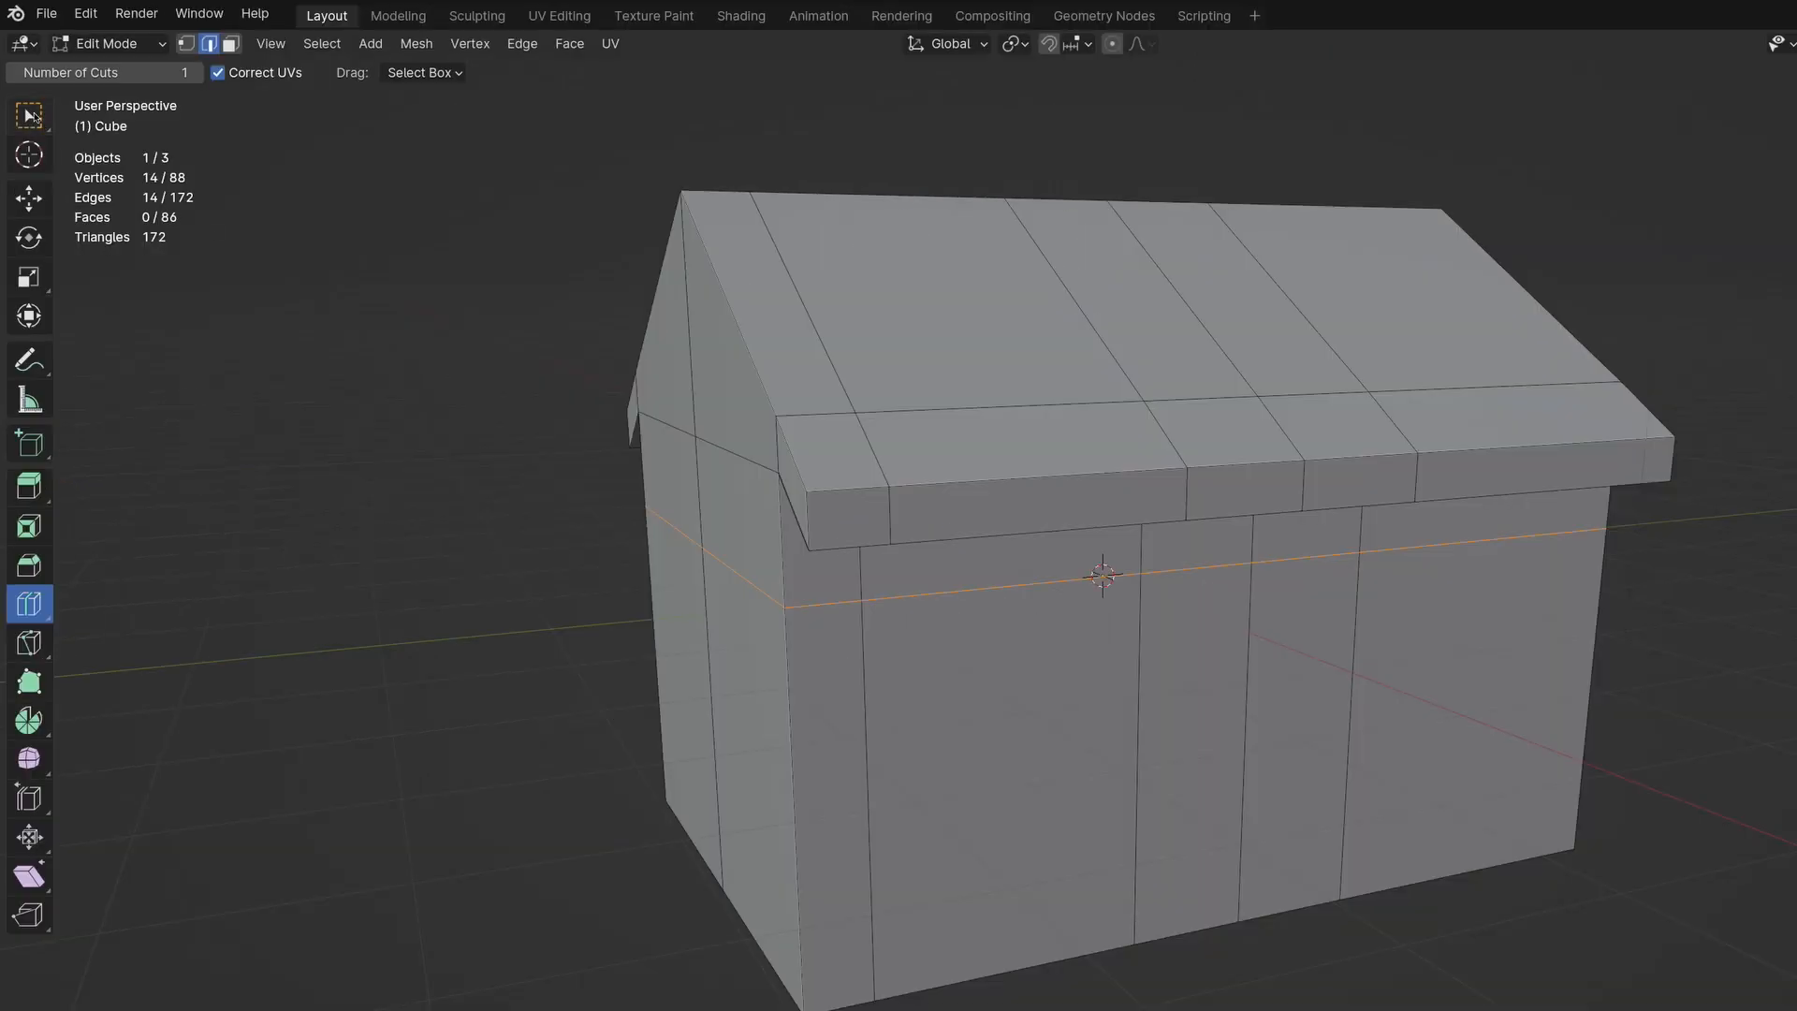
Step: In face selection mode, select the two adjacent doorway faces on the long wall and inset them together by about 0.09 m
left_click(22, 82)
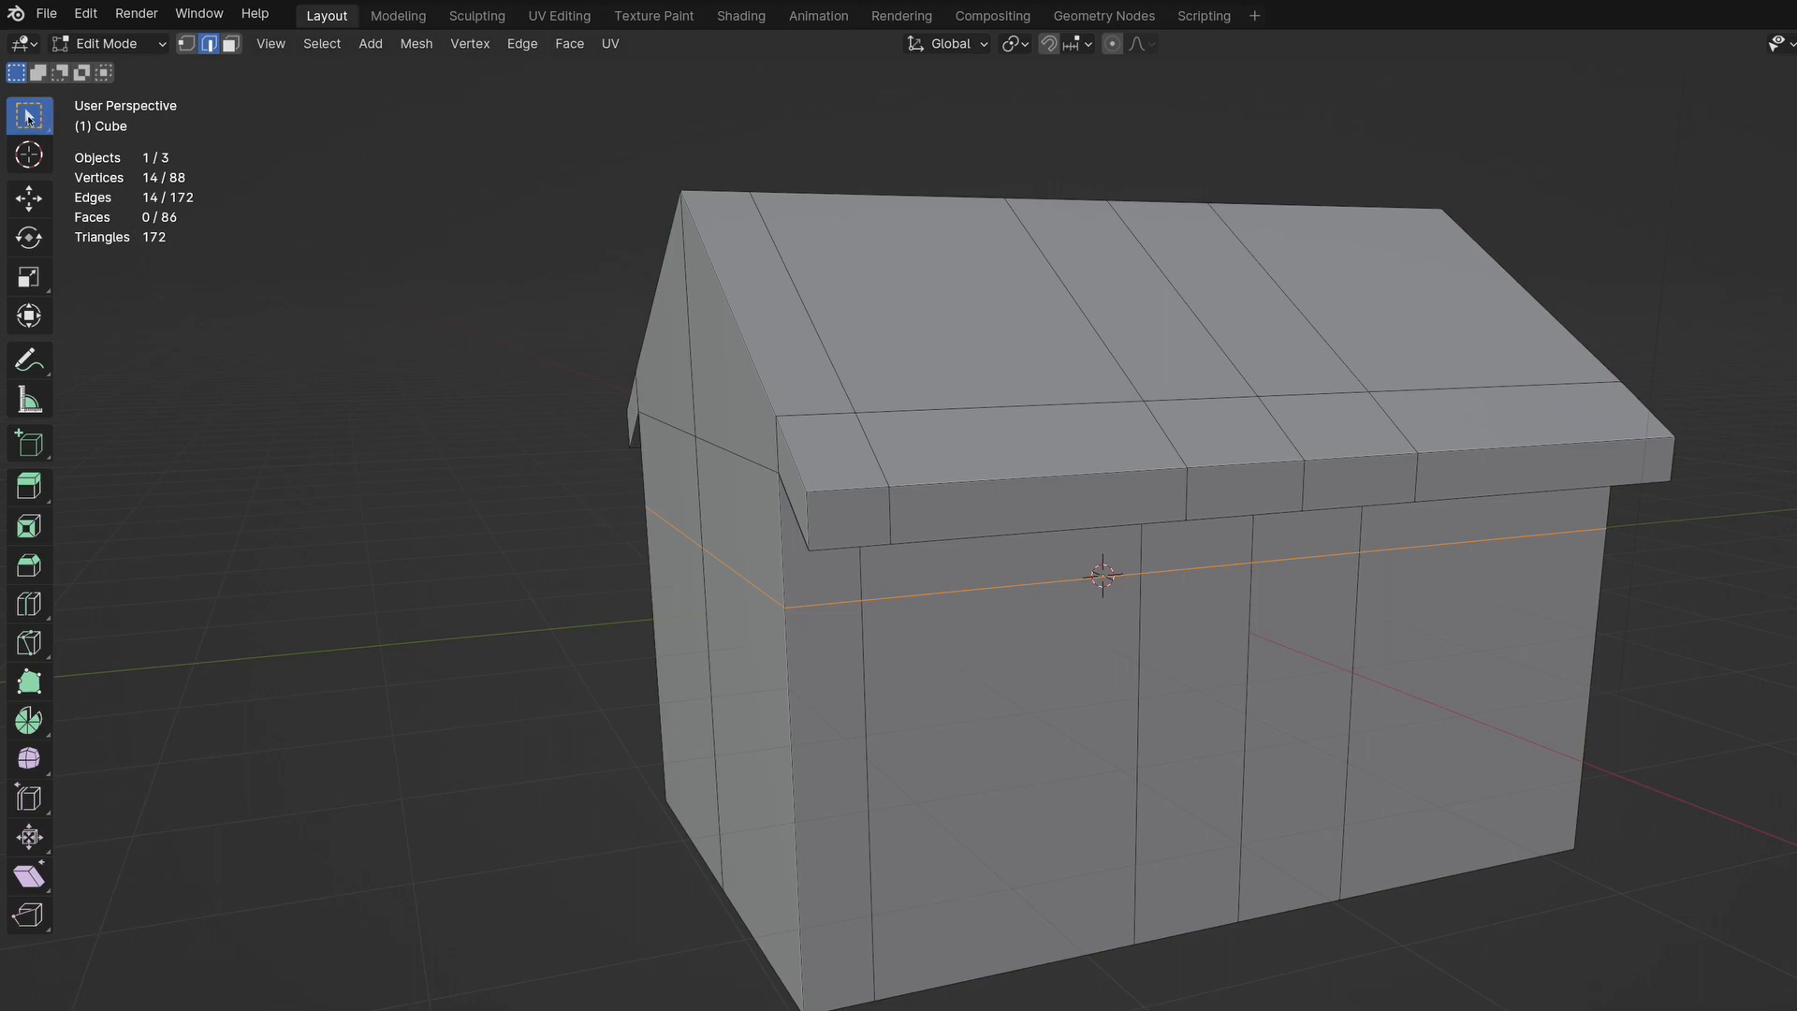
left_click(230, 44)
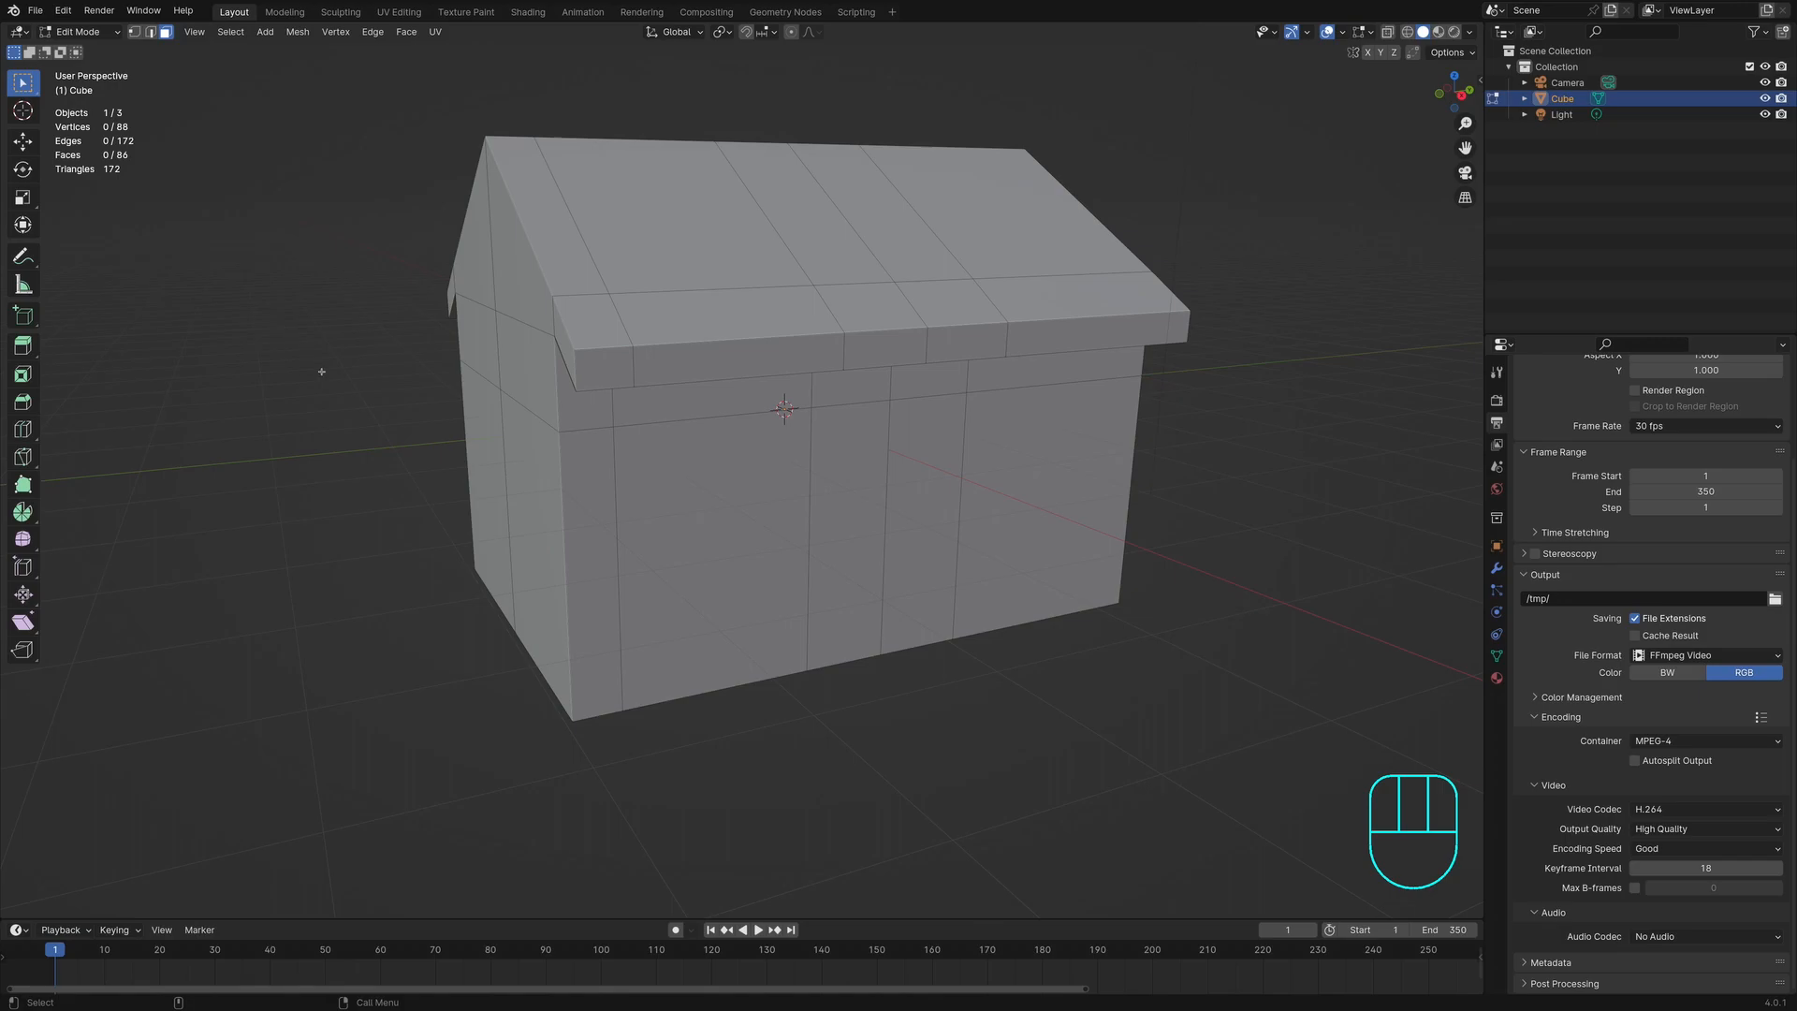
left_click(856, 465)
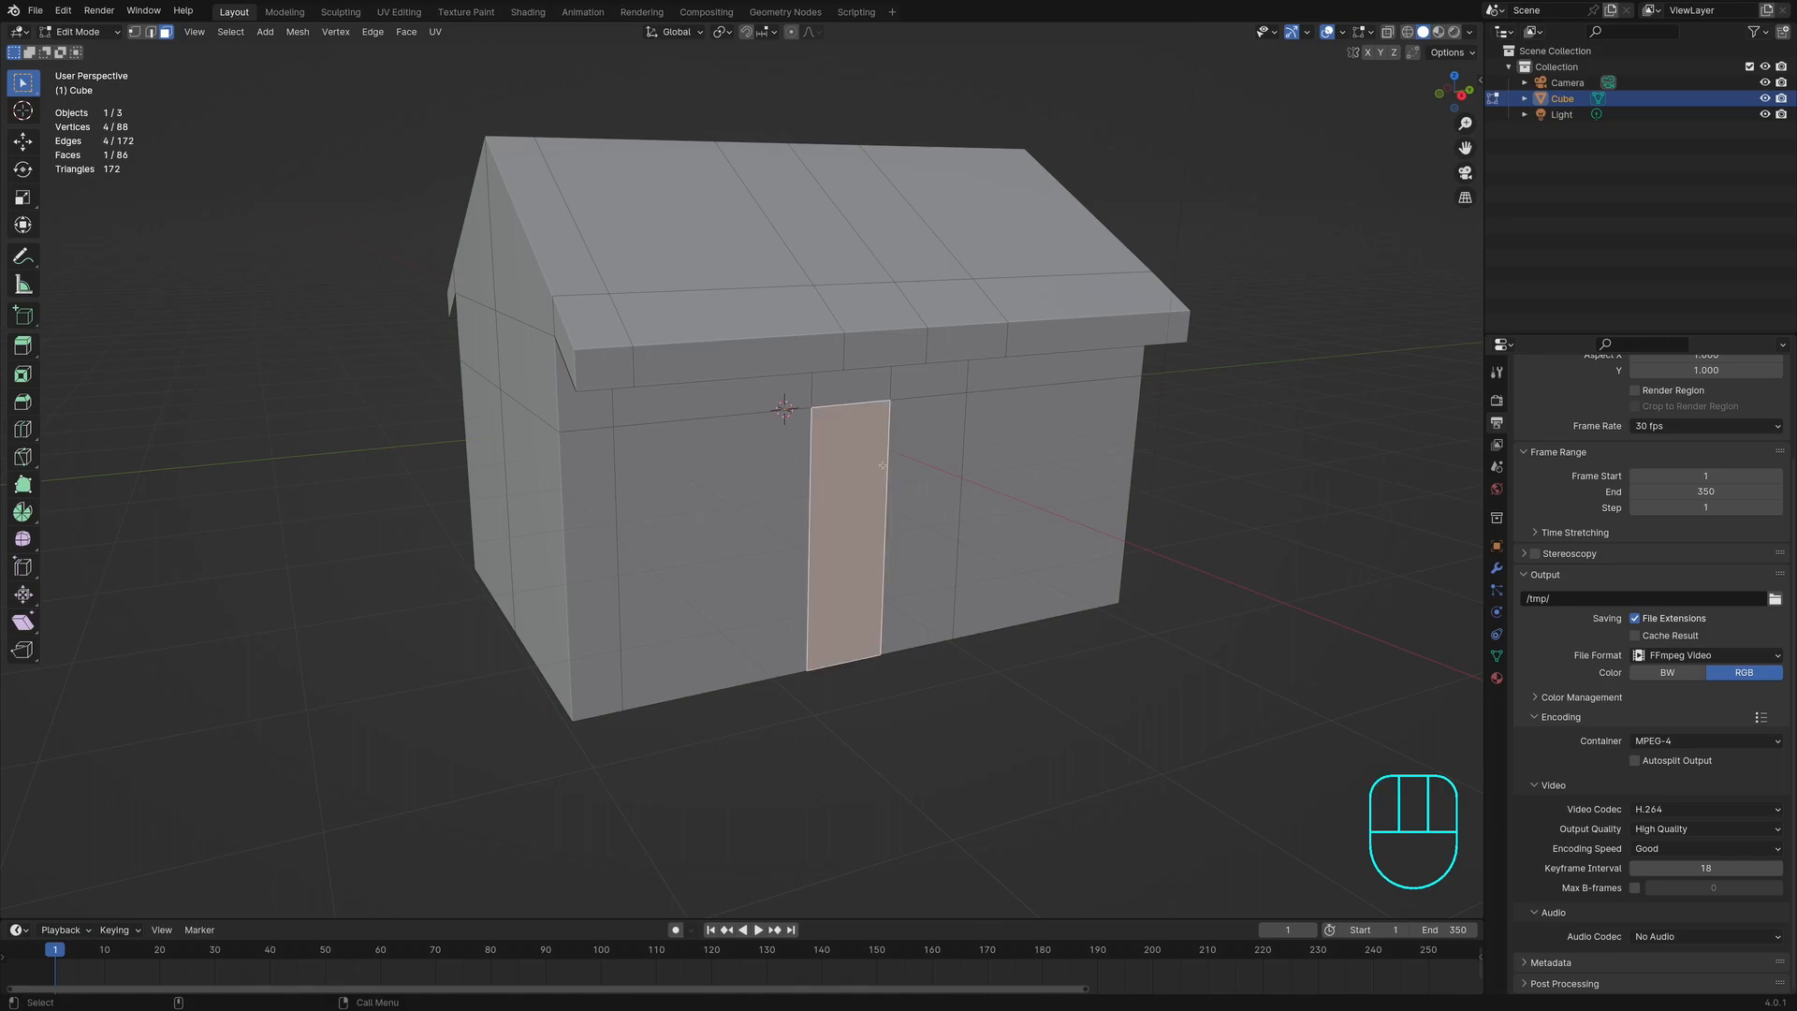
left_click(929, 466)
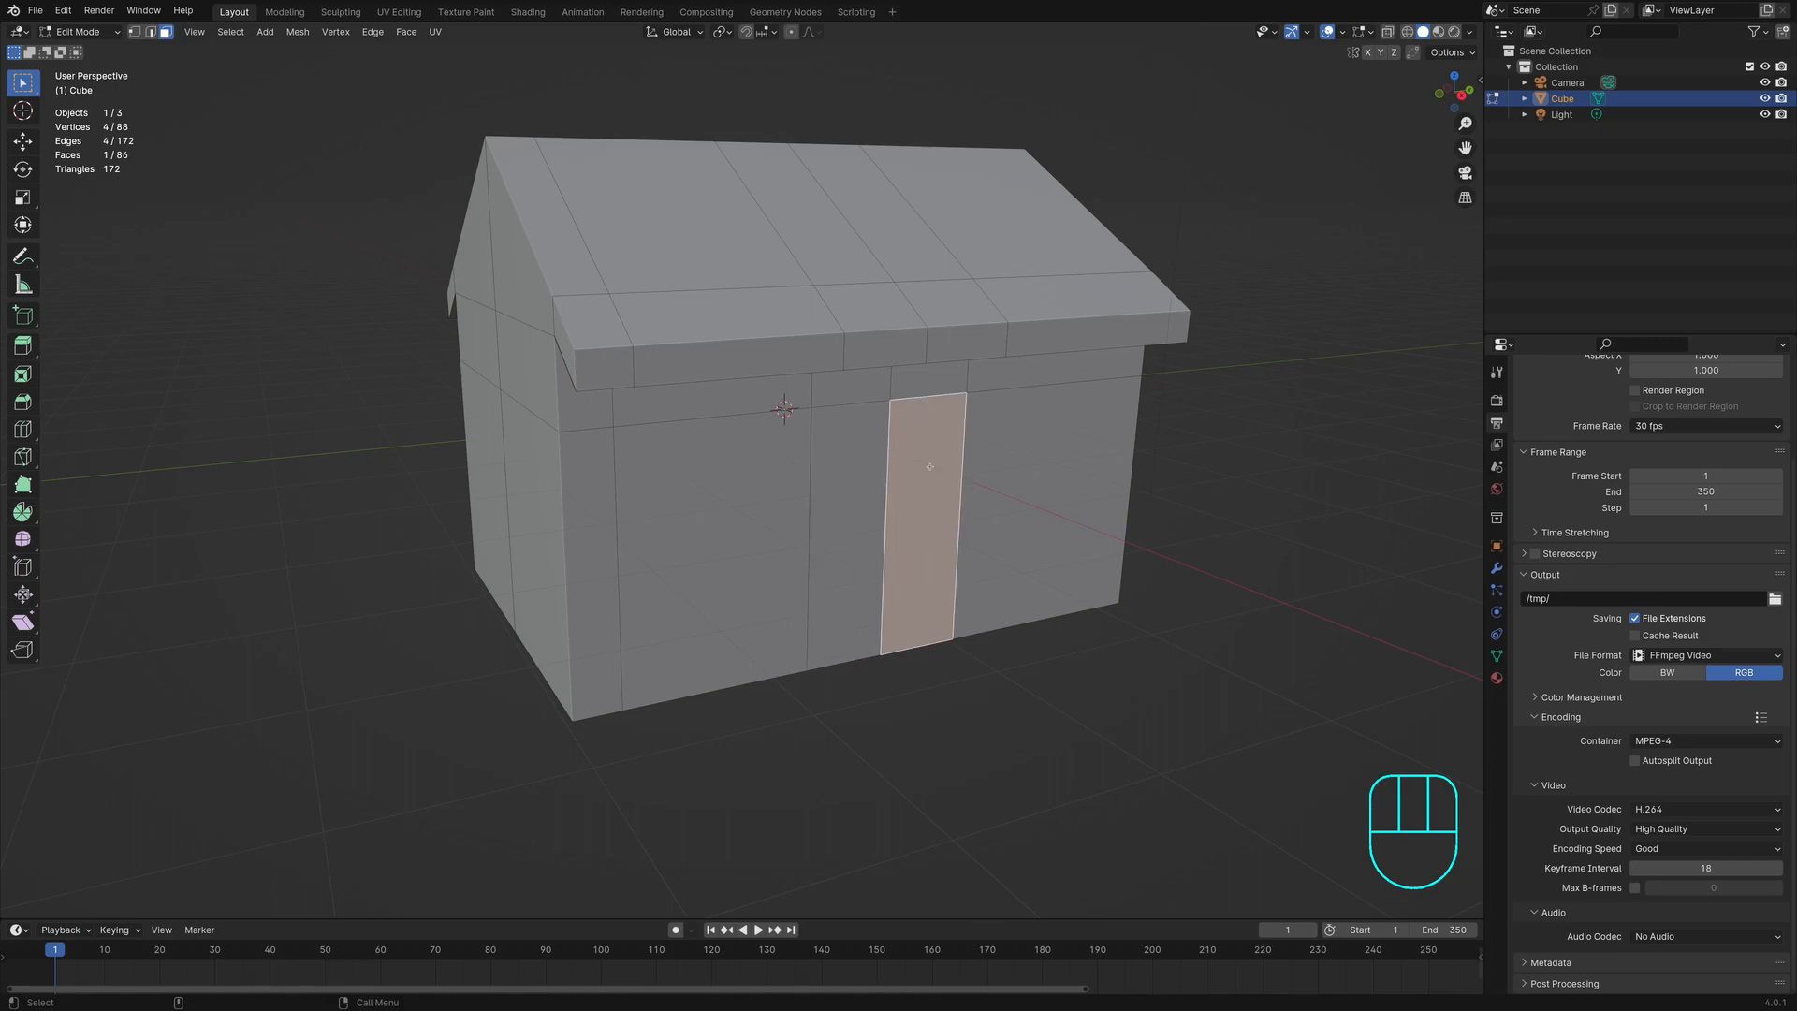
left_click(864, 484)
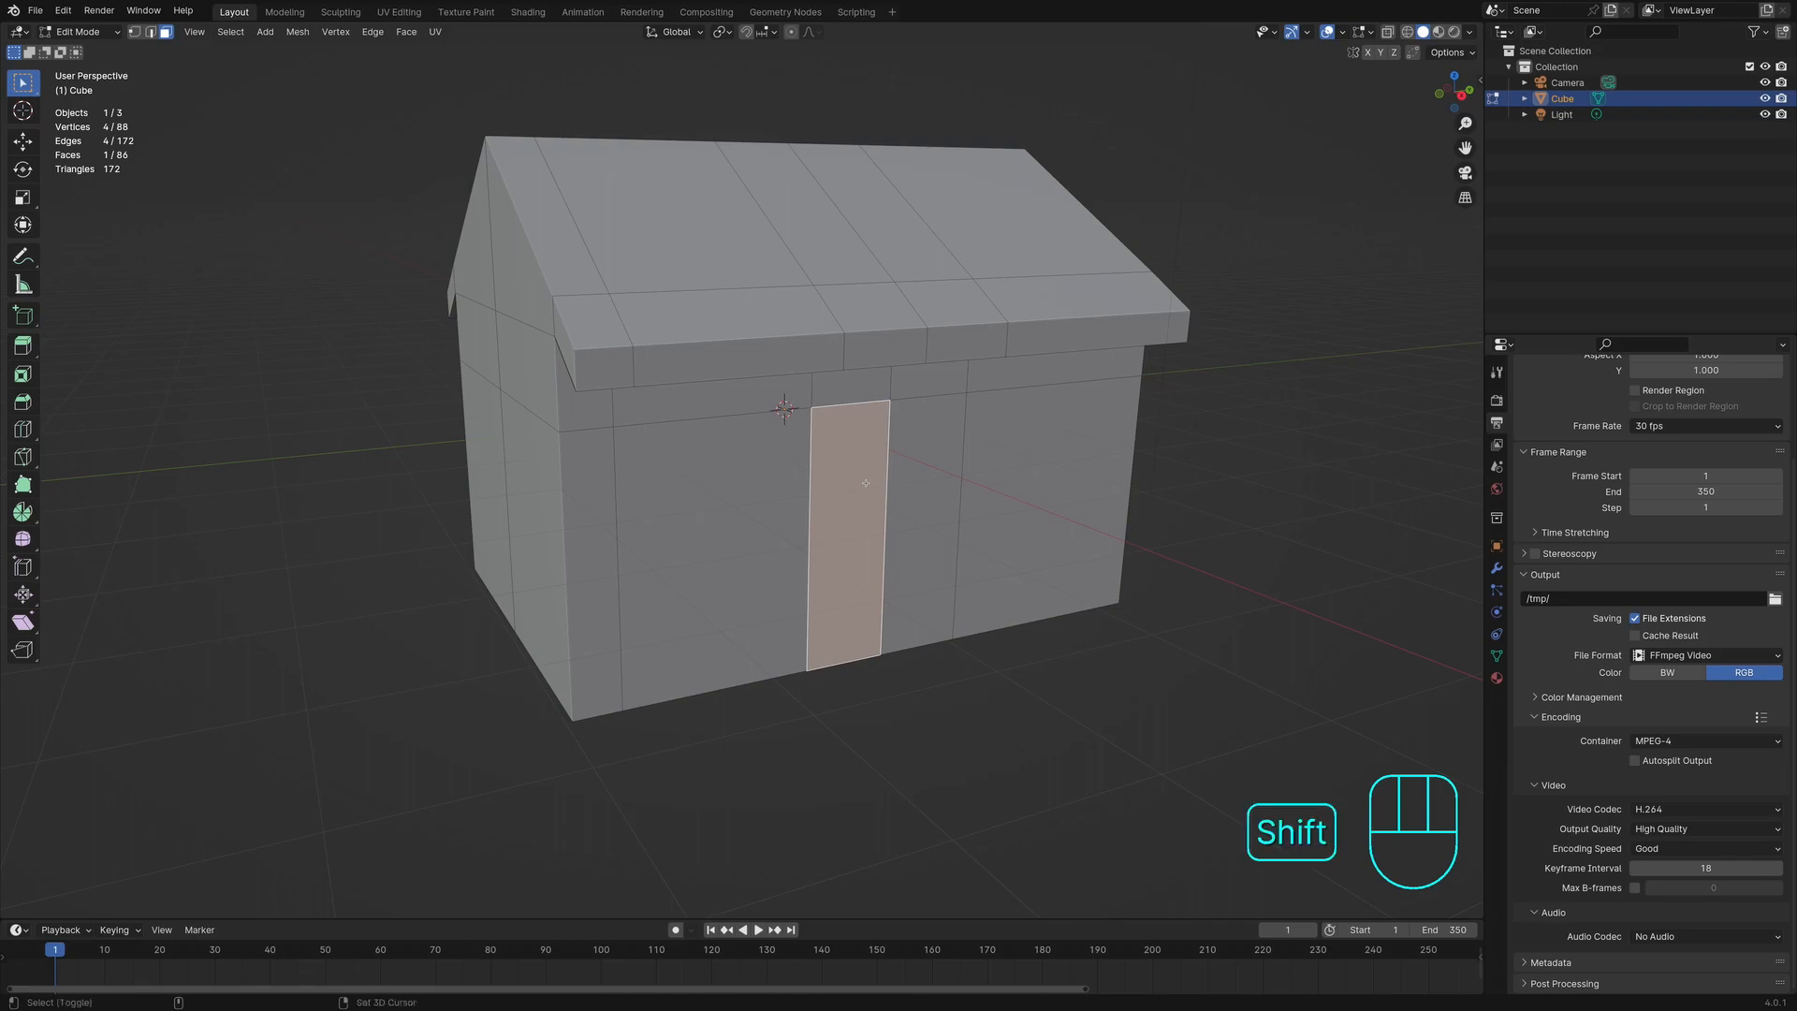
left_click(925, 483, "shift")
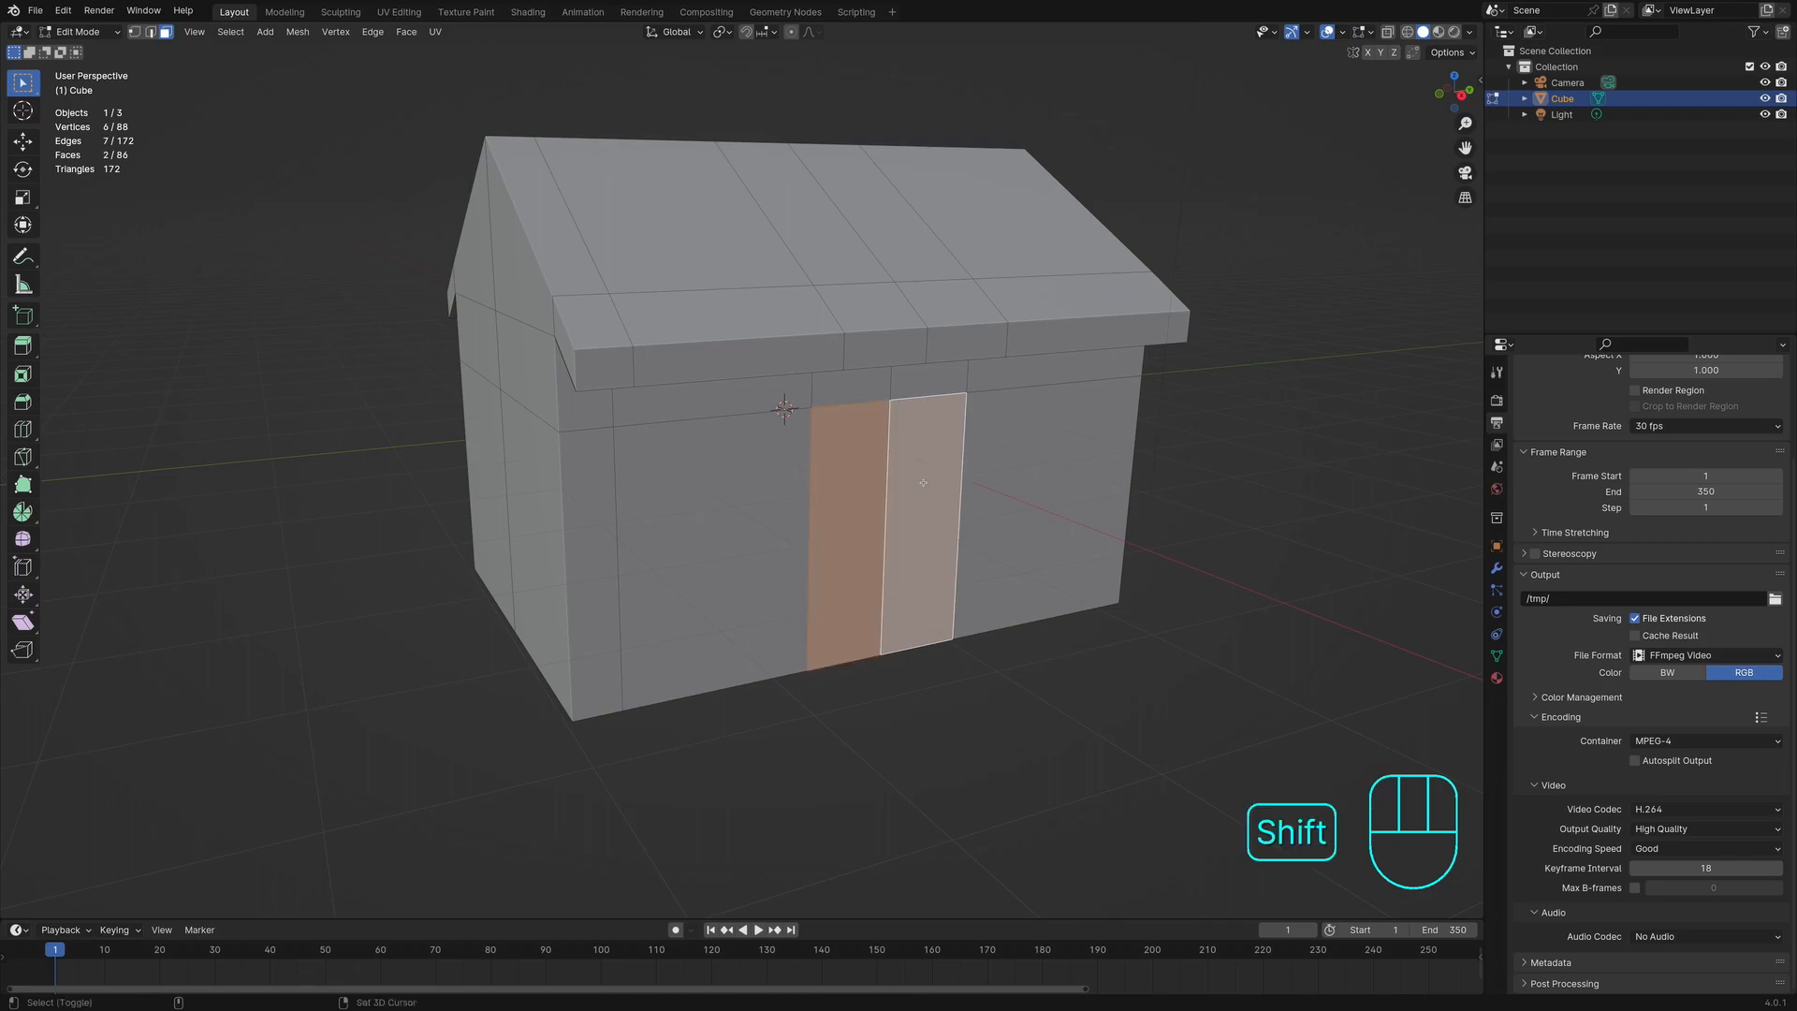
scroll(968, 457, "up", 2)
middle_click_drag(967, 458, 987, 447)
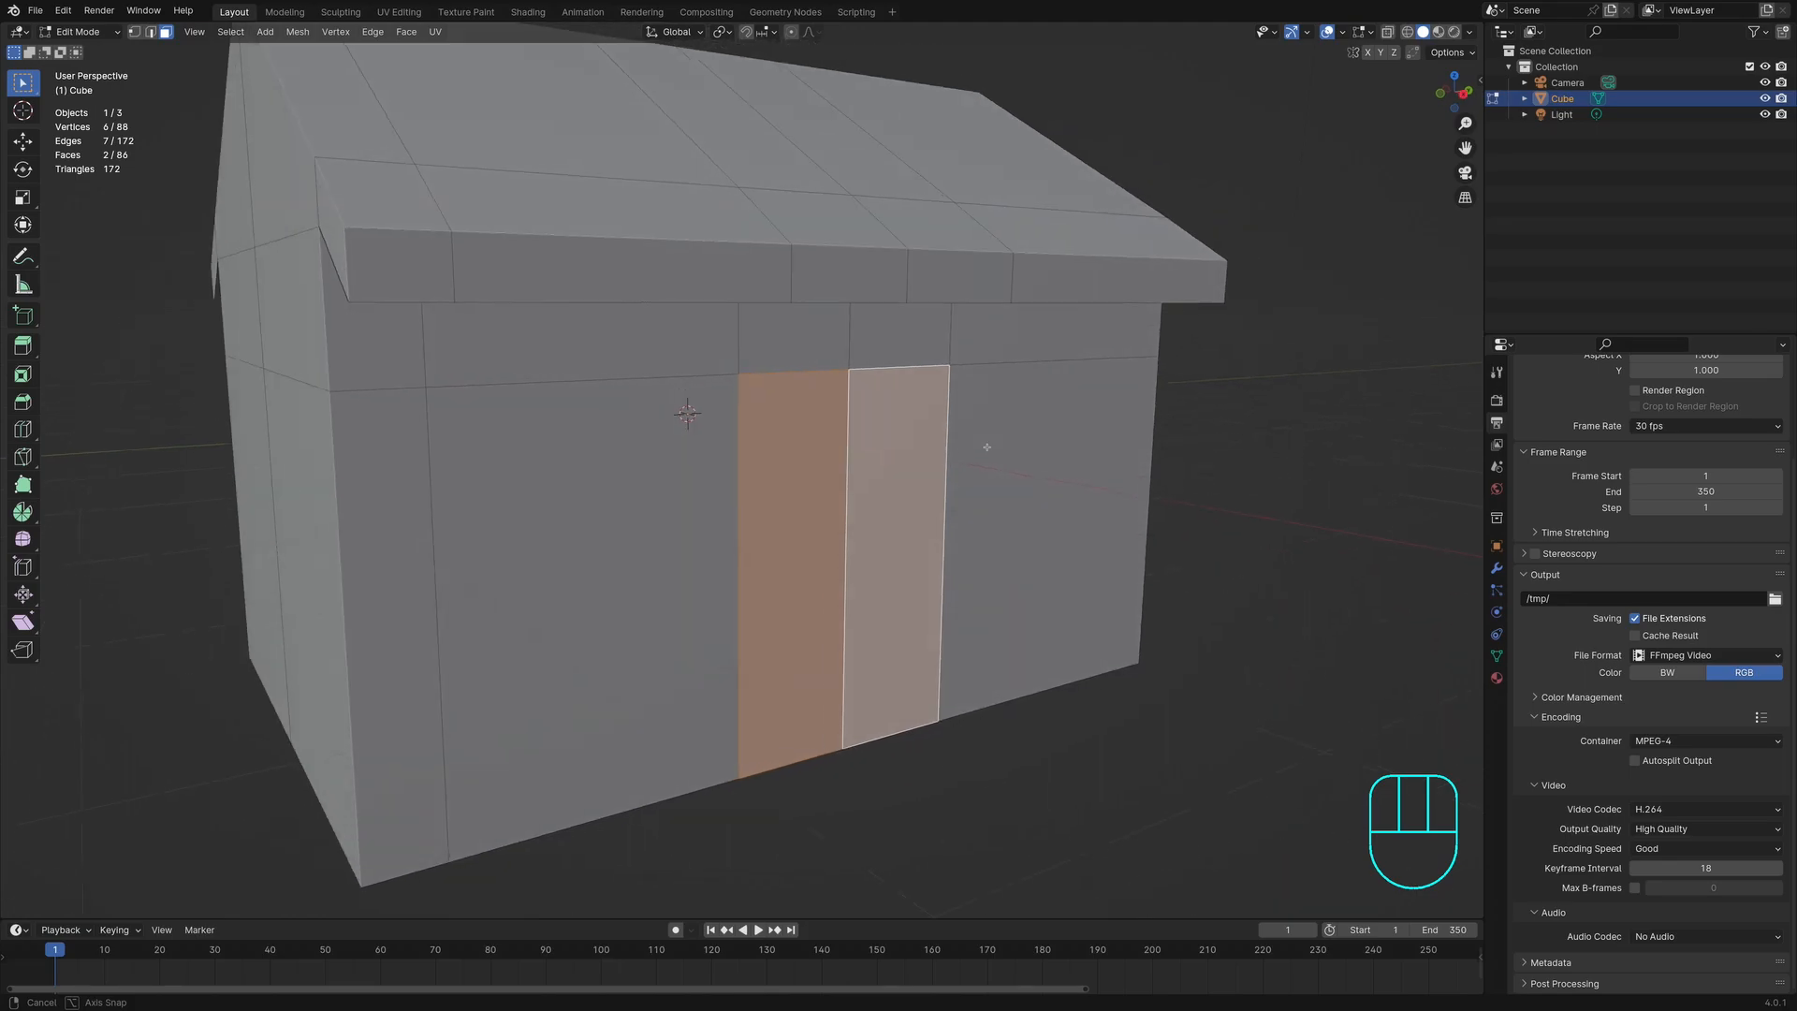
scroll(938, 475, "up", 1)
middle_click_drag(924, 505, 939, 425, "shift")
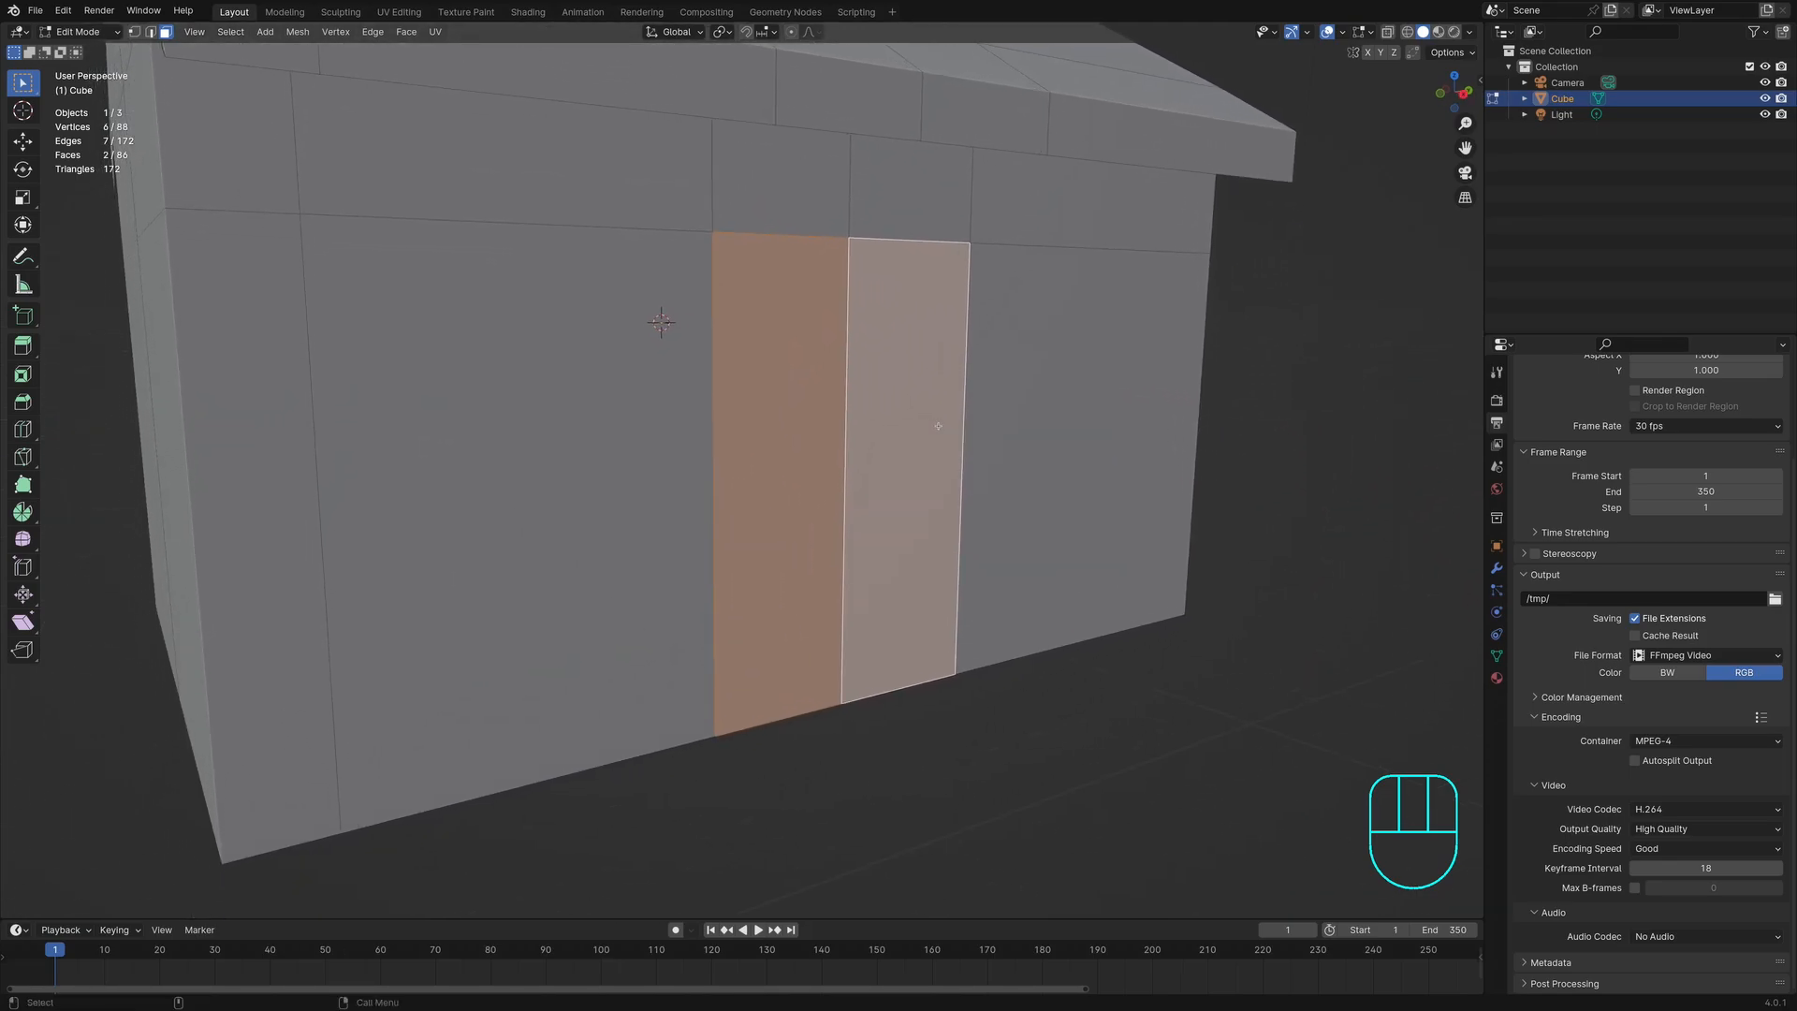
key("i")
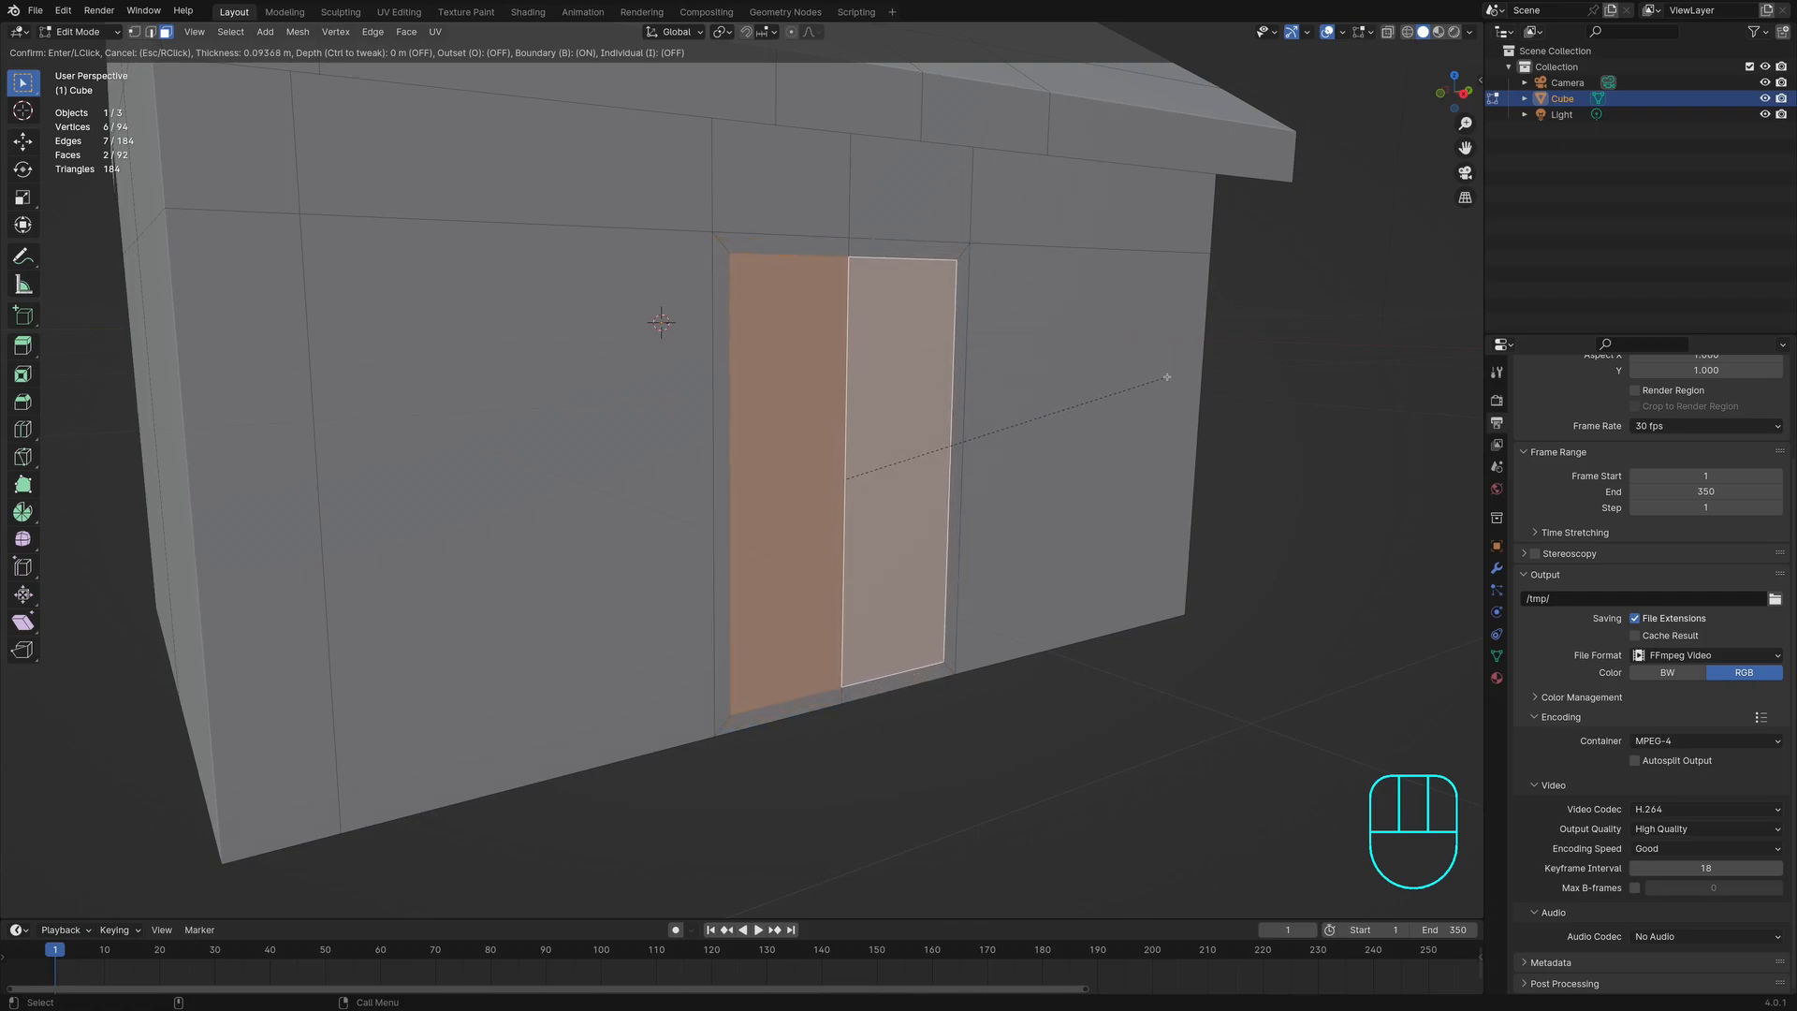
left_click(1166, 377)
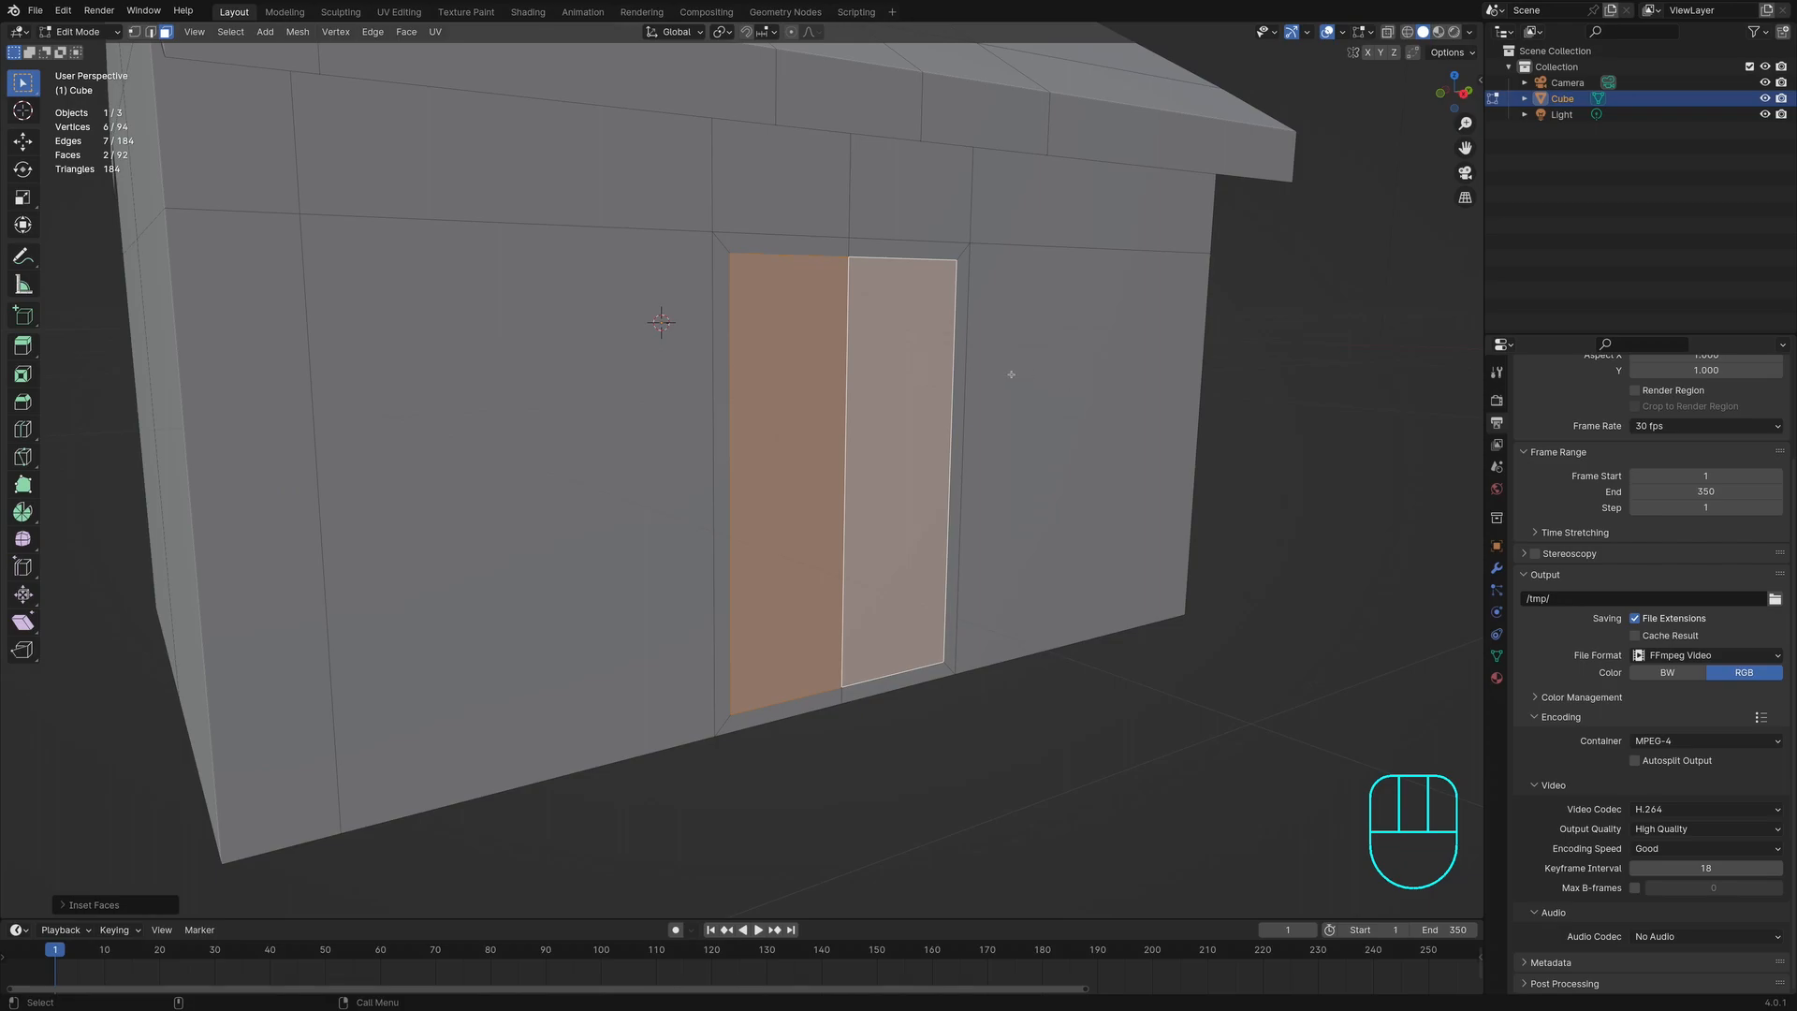
Step: Extrude the two inset door faces about 0.11 m inward along their normal to recess the doorway
key("e")
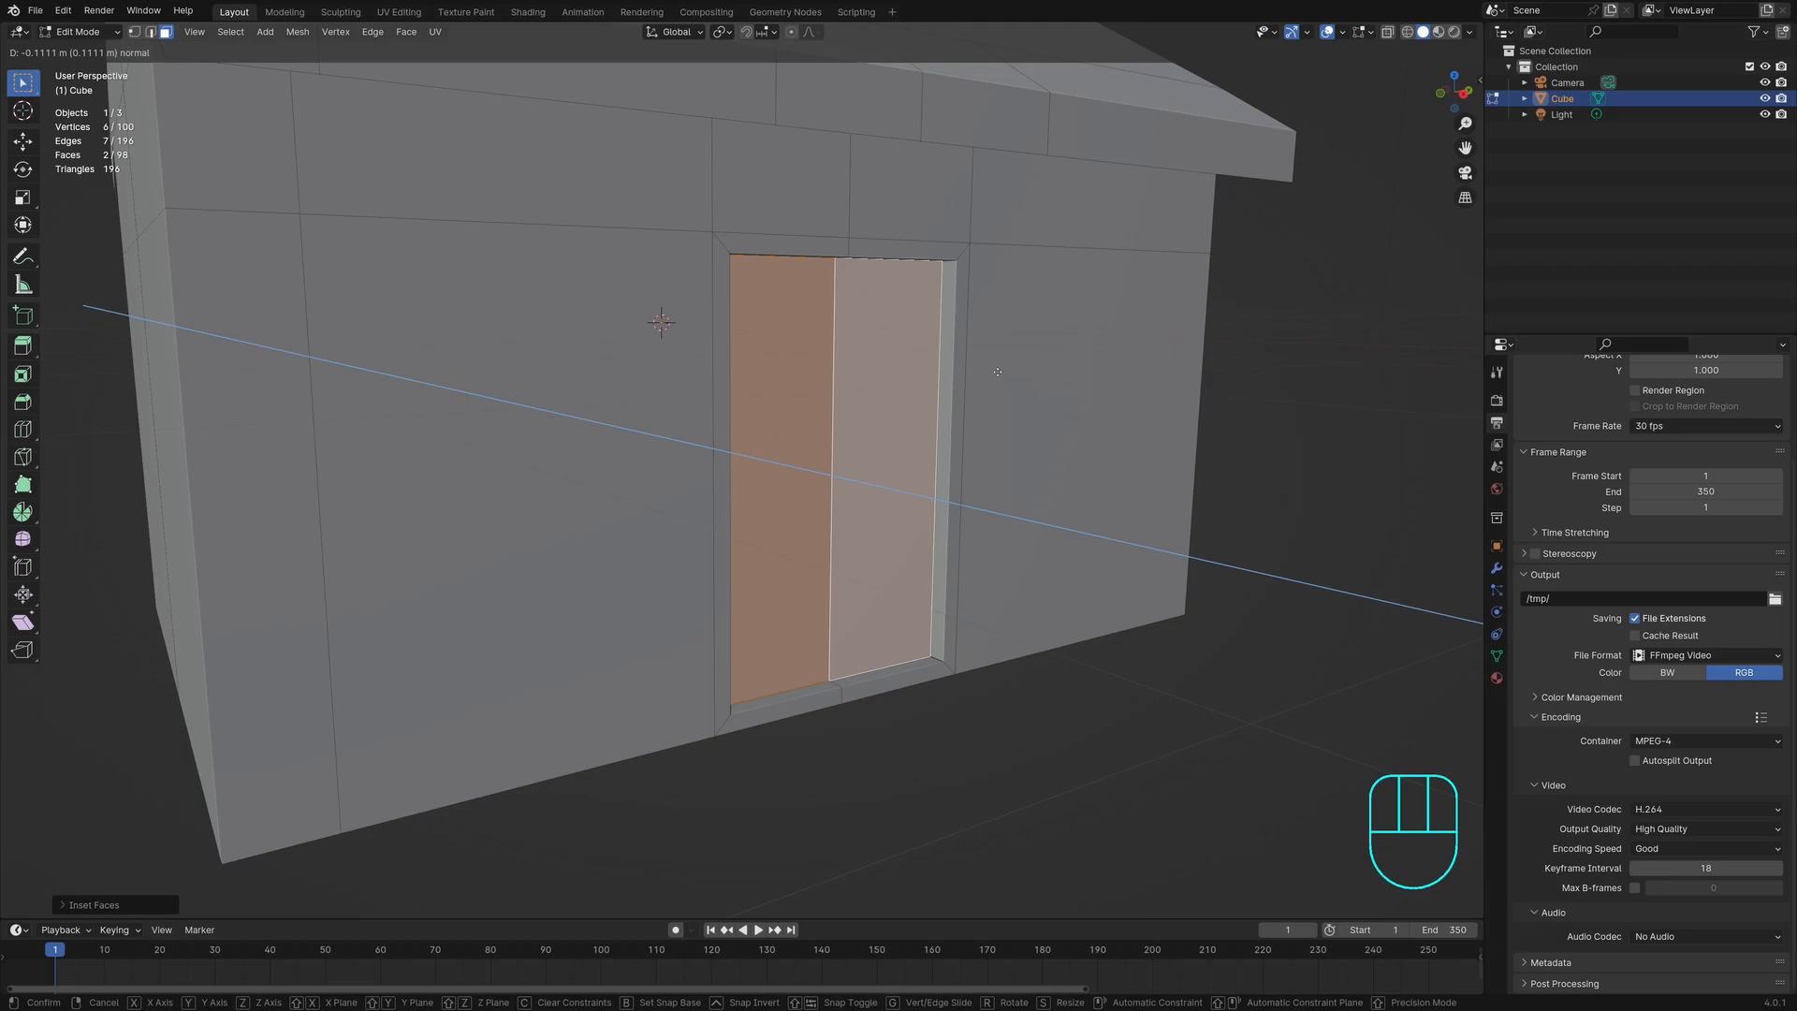
left_click(998, 371)
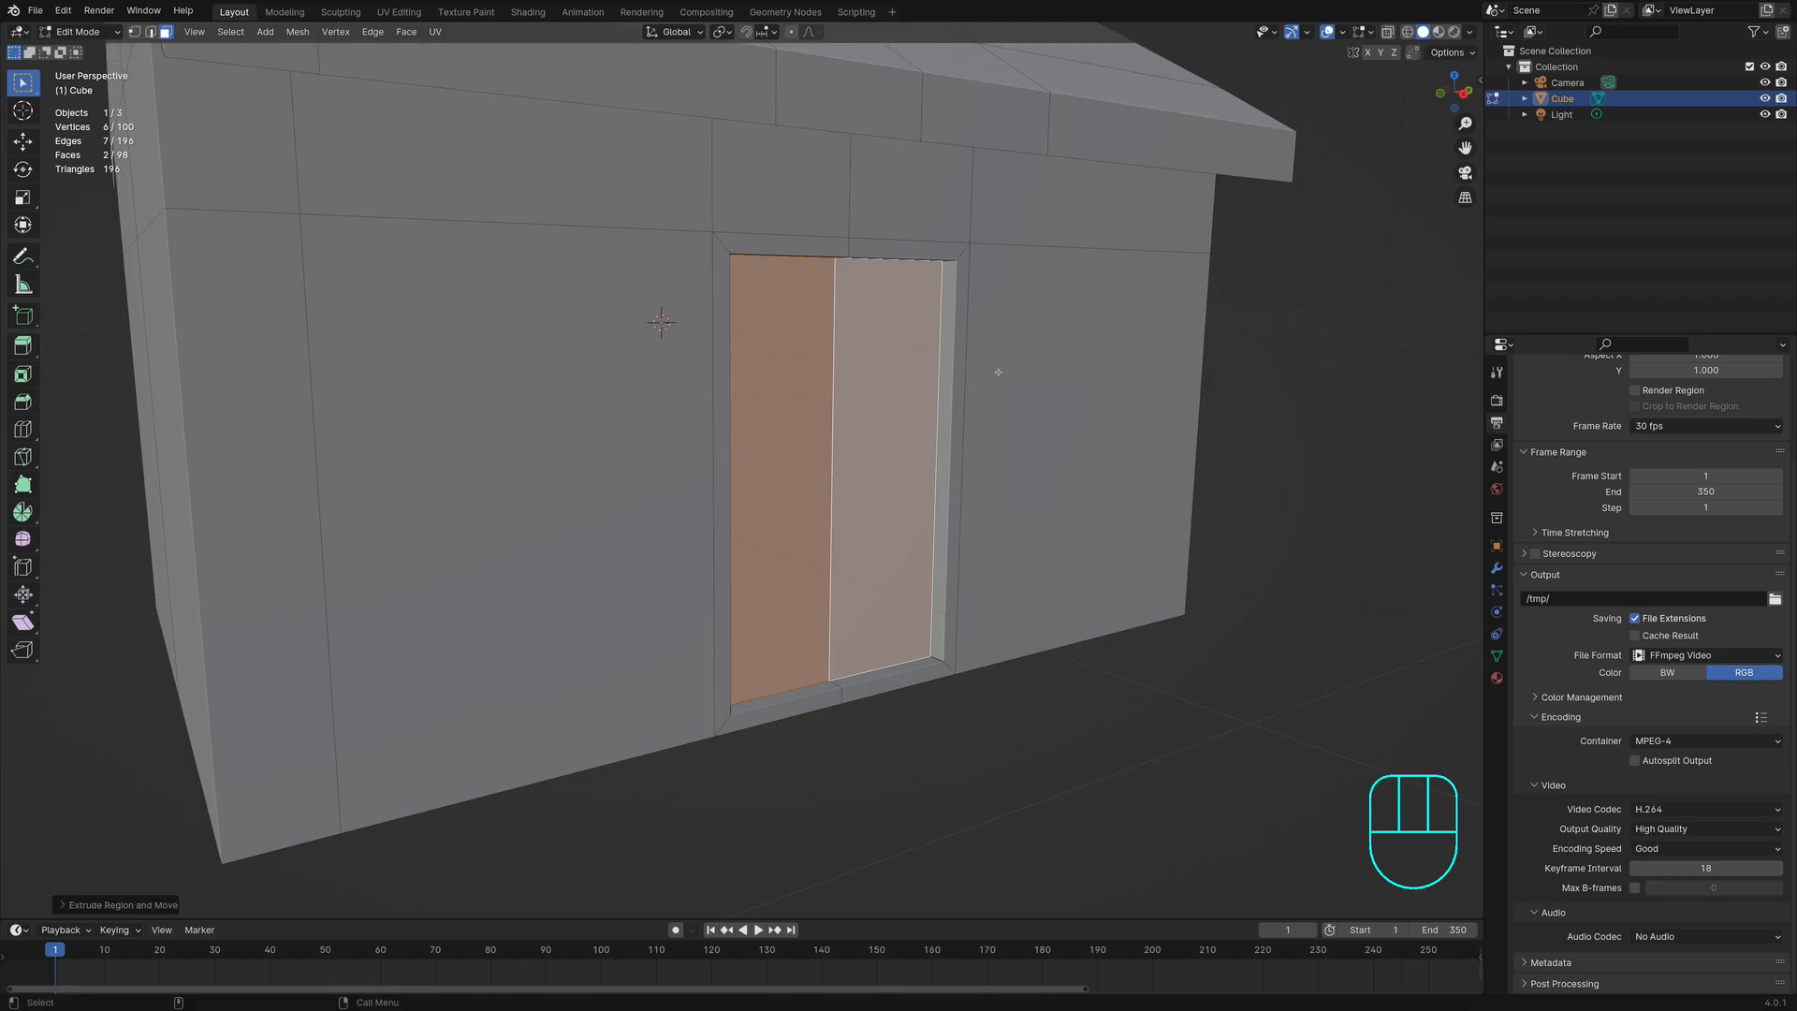
middle_click_drag(995, 372, 911, 390)
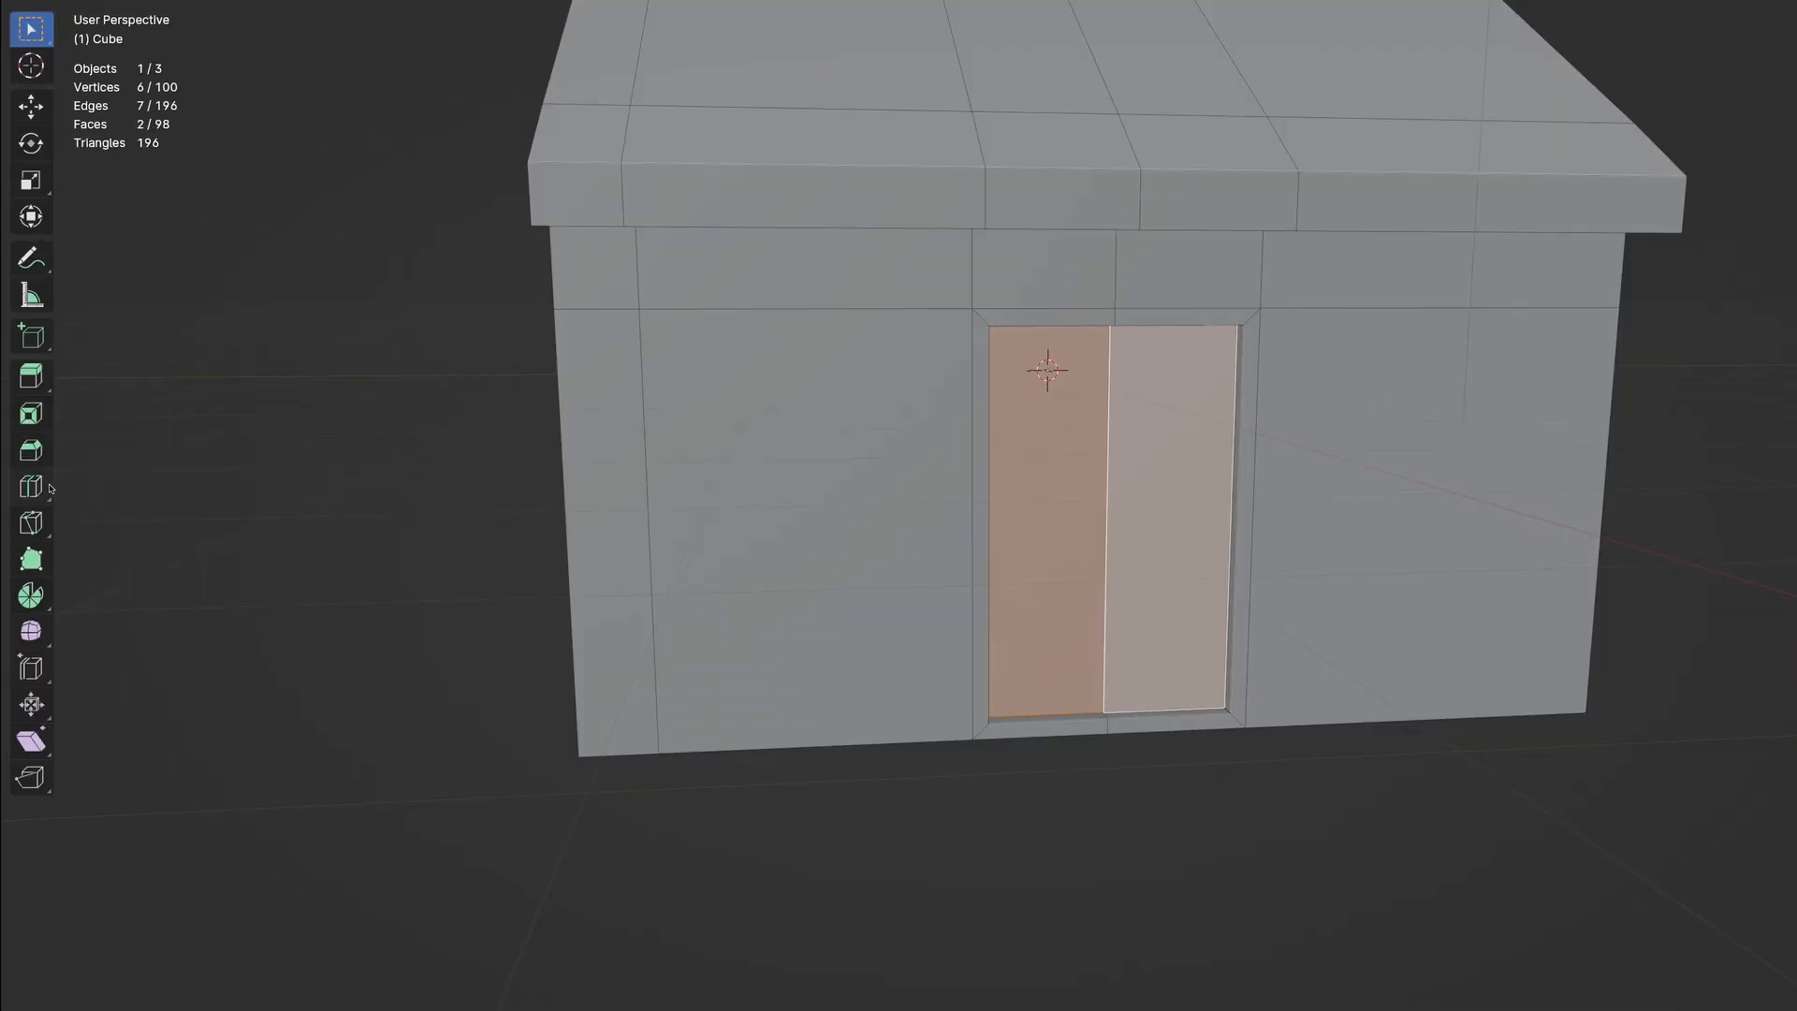
Step: Add a horizontal loop cut around the walls at roughly half the doorway's height to mark the window's lower edge
left_click(32, 430)
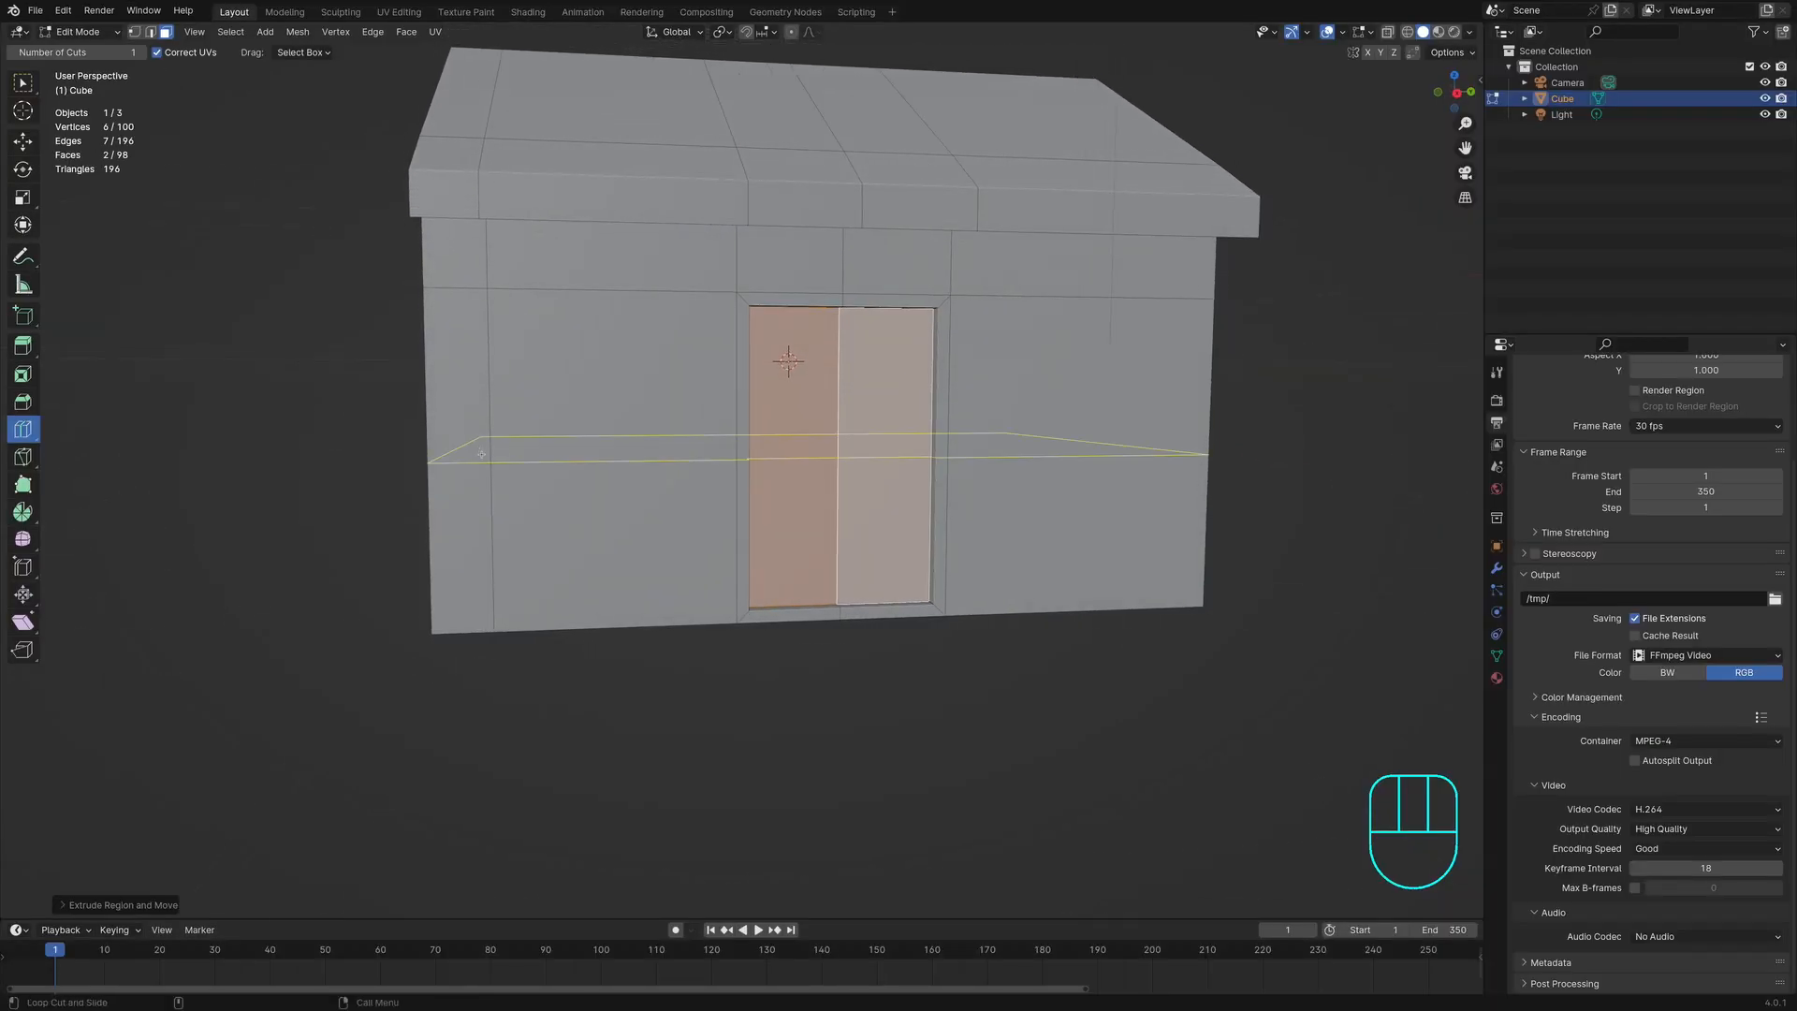
left_click(634, 518)
left_click_drag(481, 455, 481, 446)
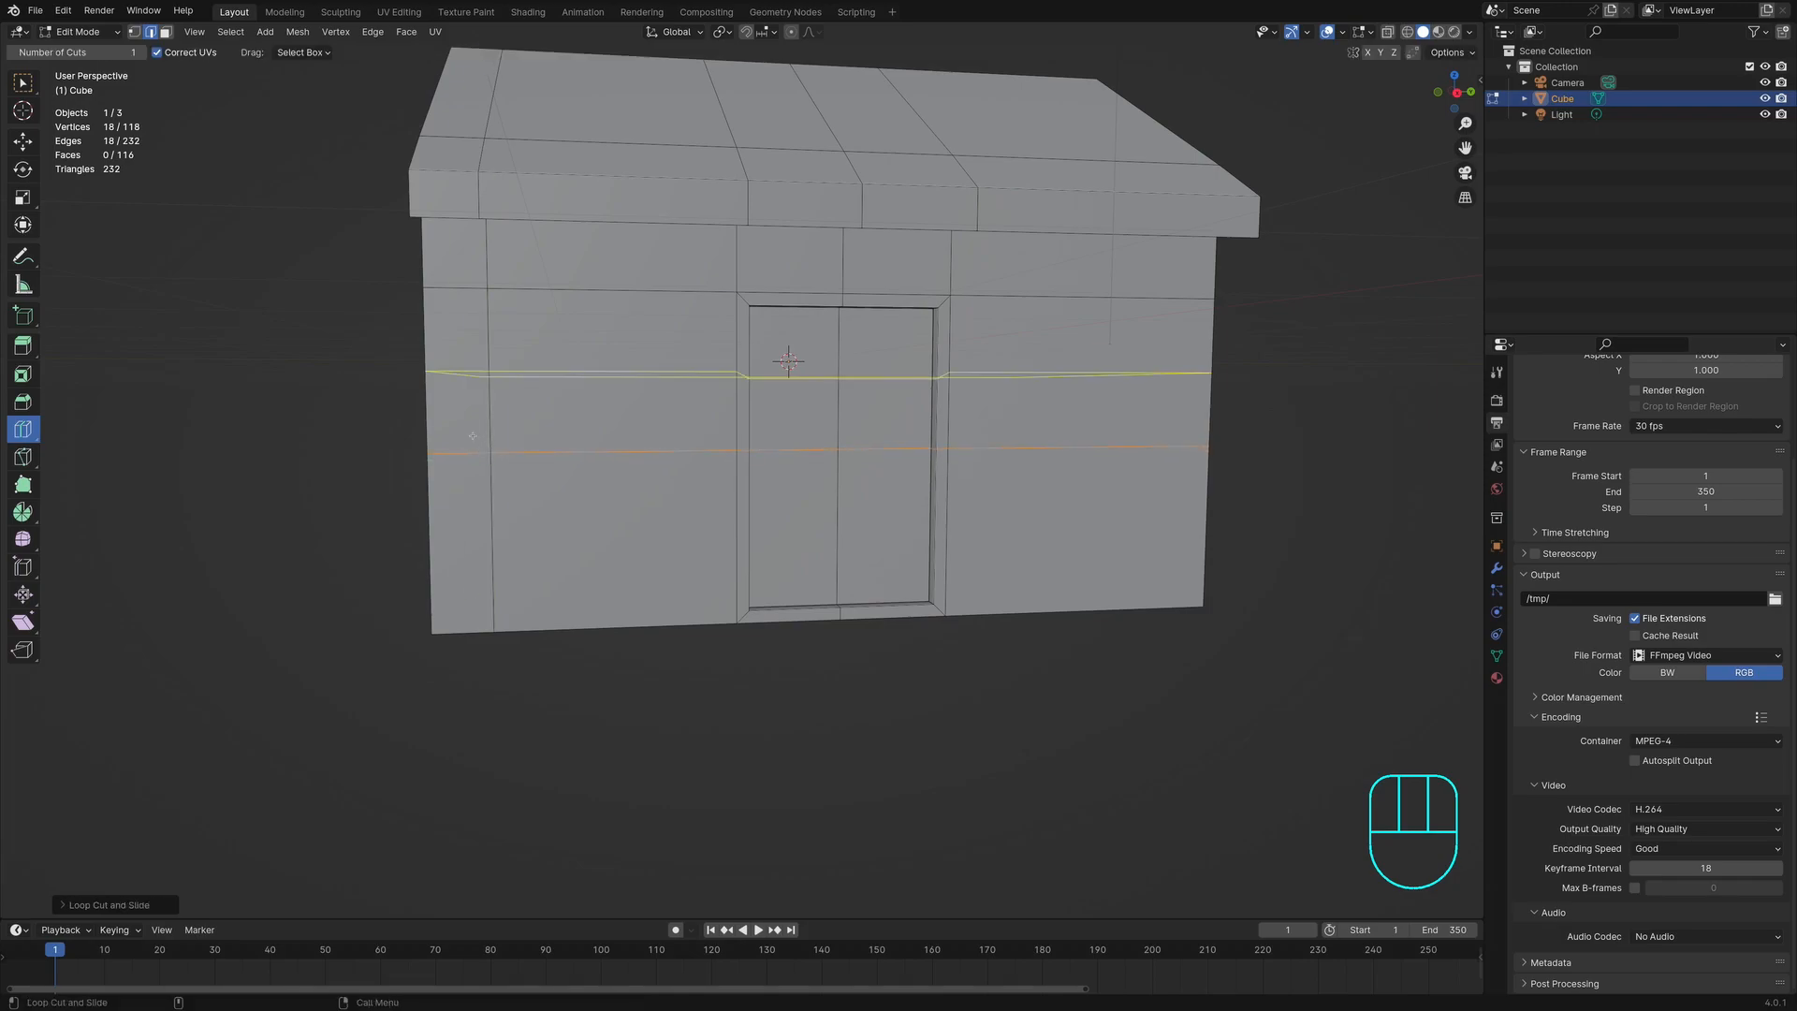
middle_click_drag(281, 361, 304, 372)
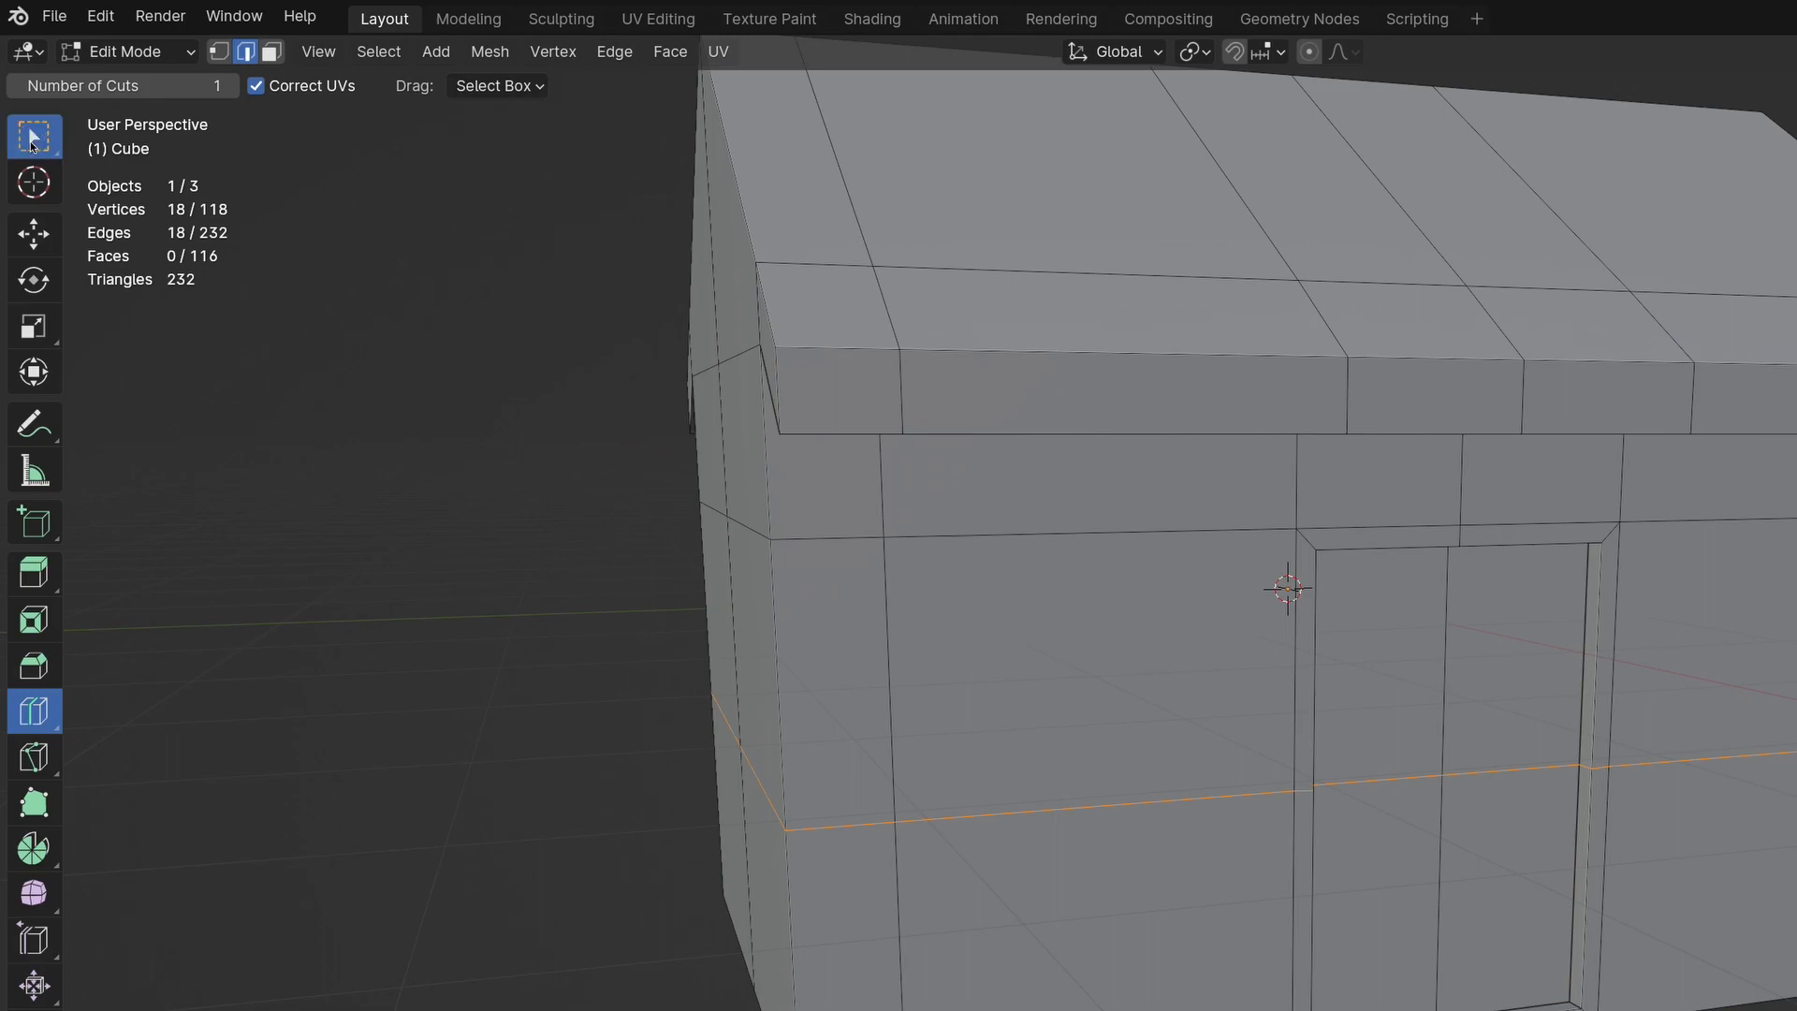
Step: In face selection mode, select the upper wall face beside the doorway, away from the corner, and inset it by about 0.06 m
left_click(31, 141)
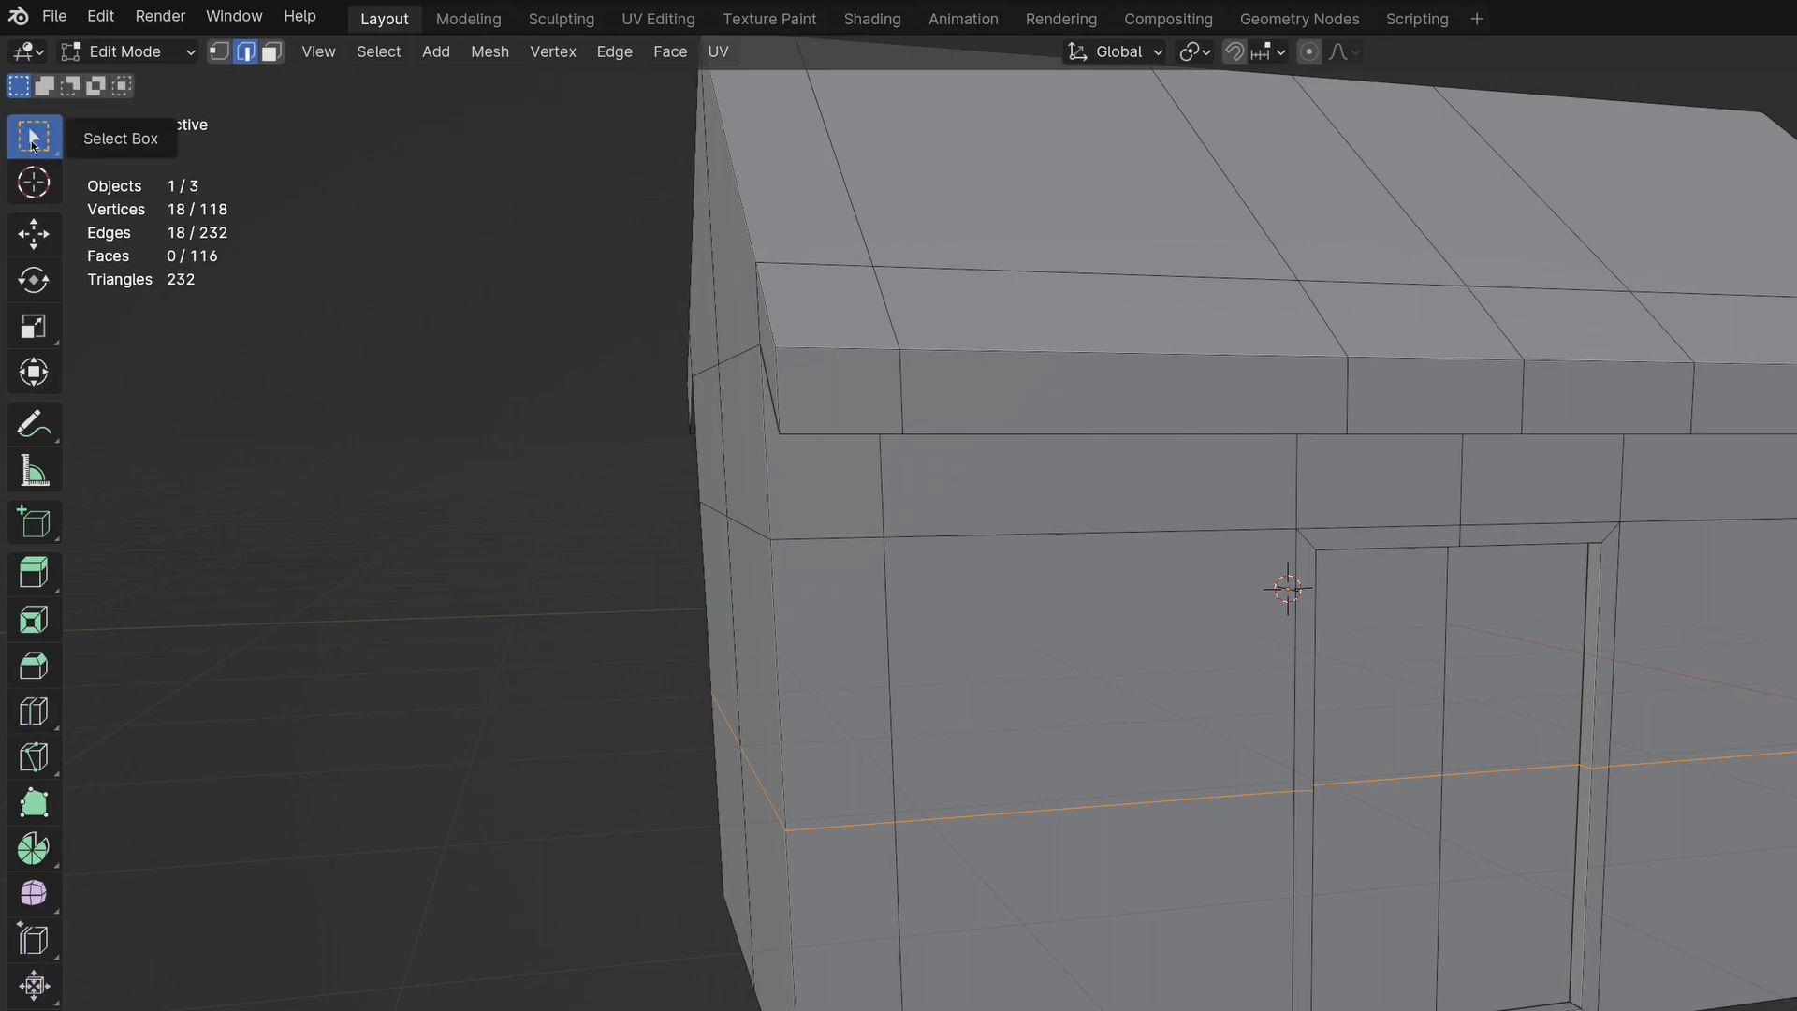
left_click(272, 53)
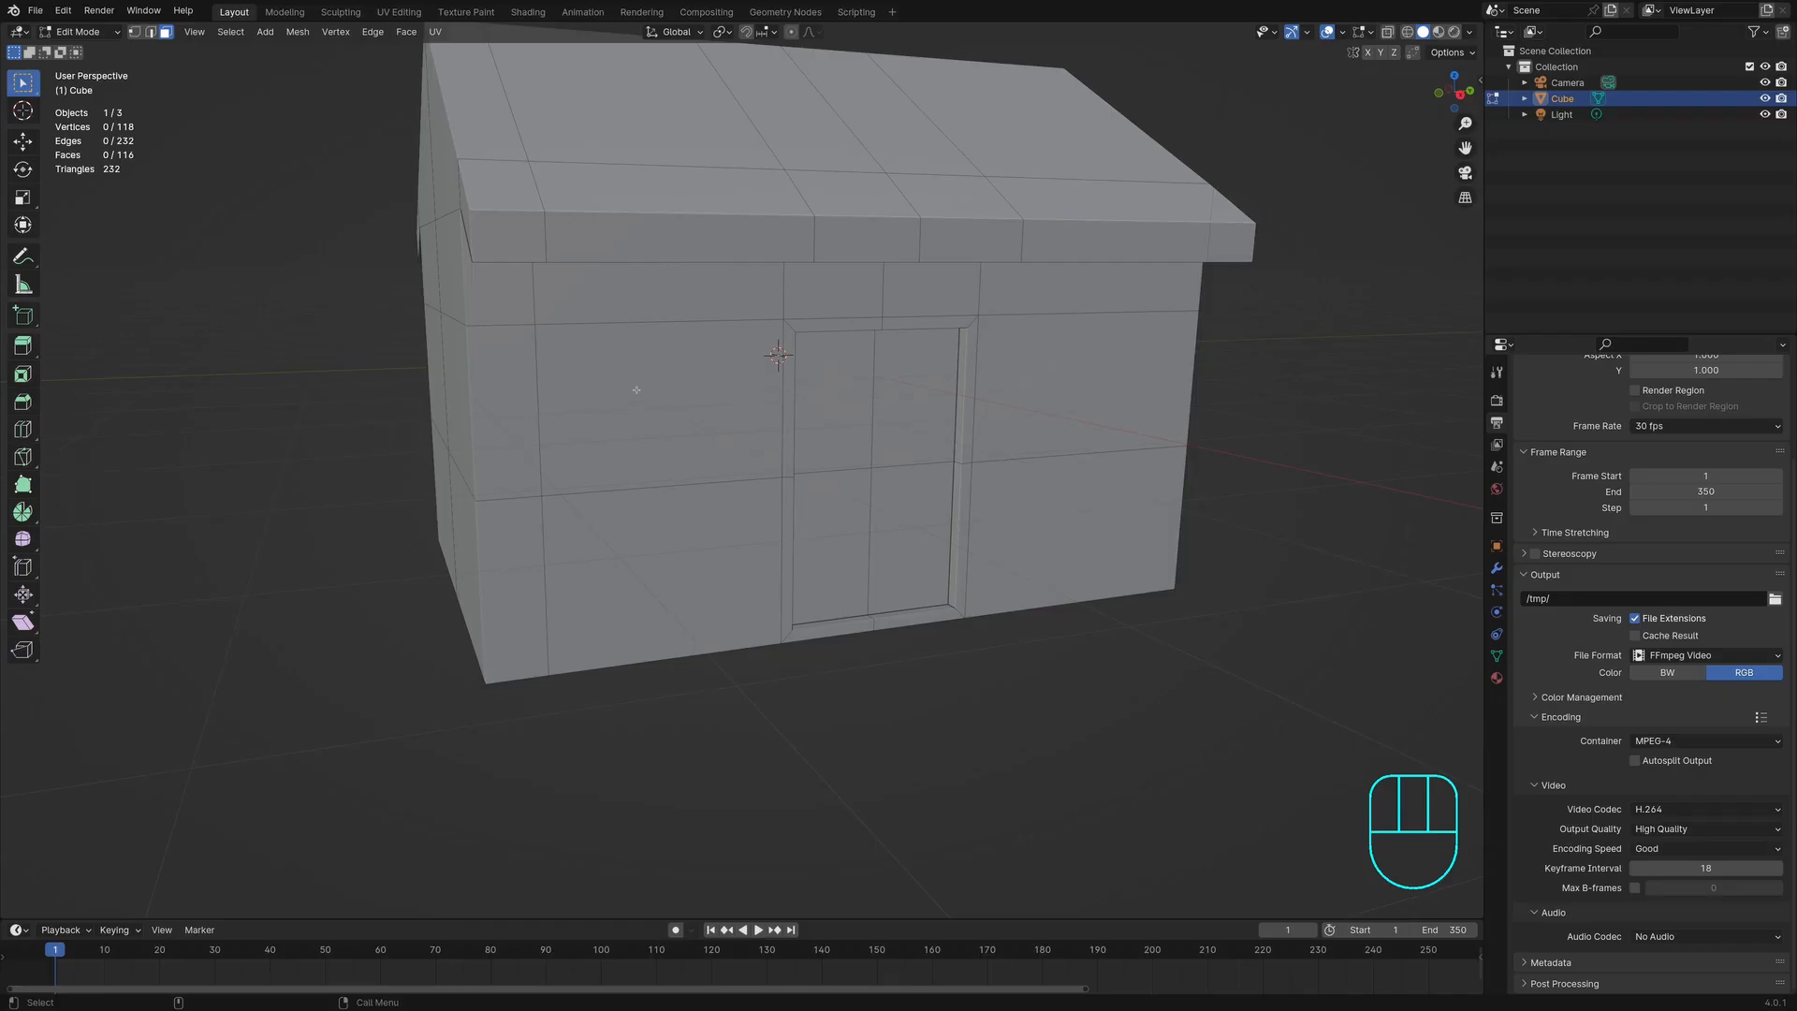
left_click(637, 390)
scroll(645, 387, "up", 6)
middle_click_drag(654, 386, 621, 337, "shift")
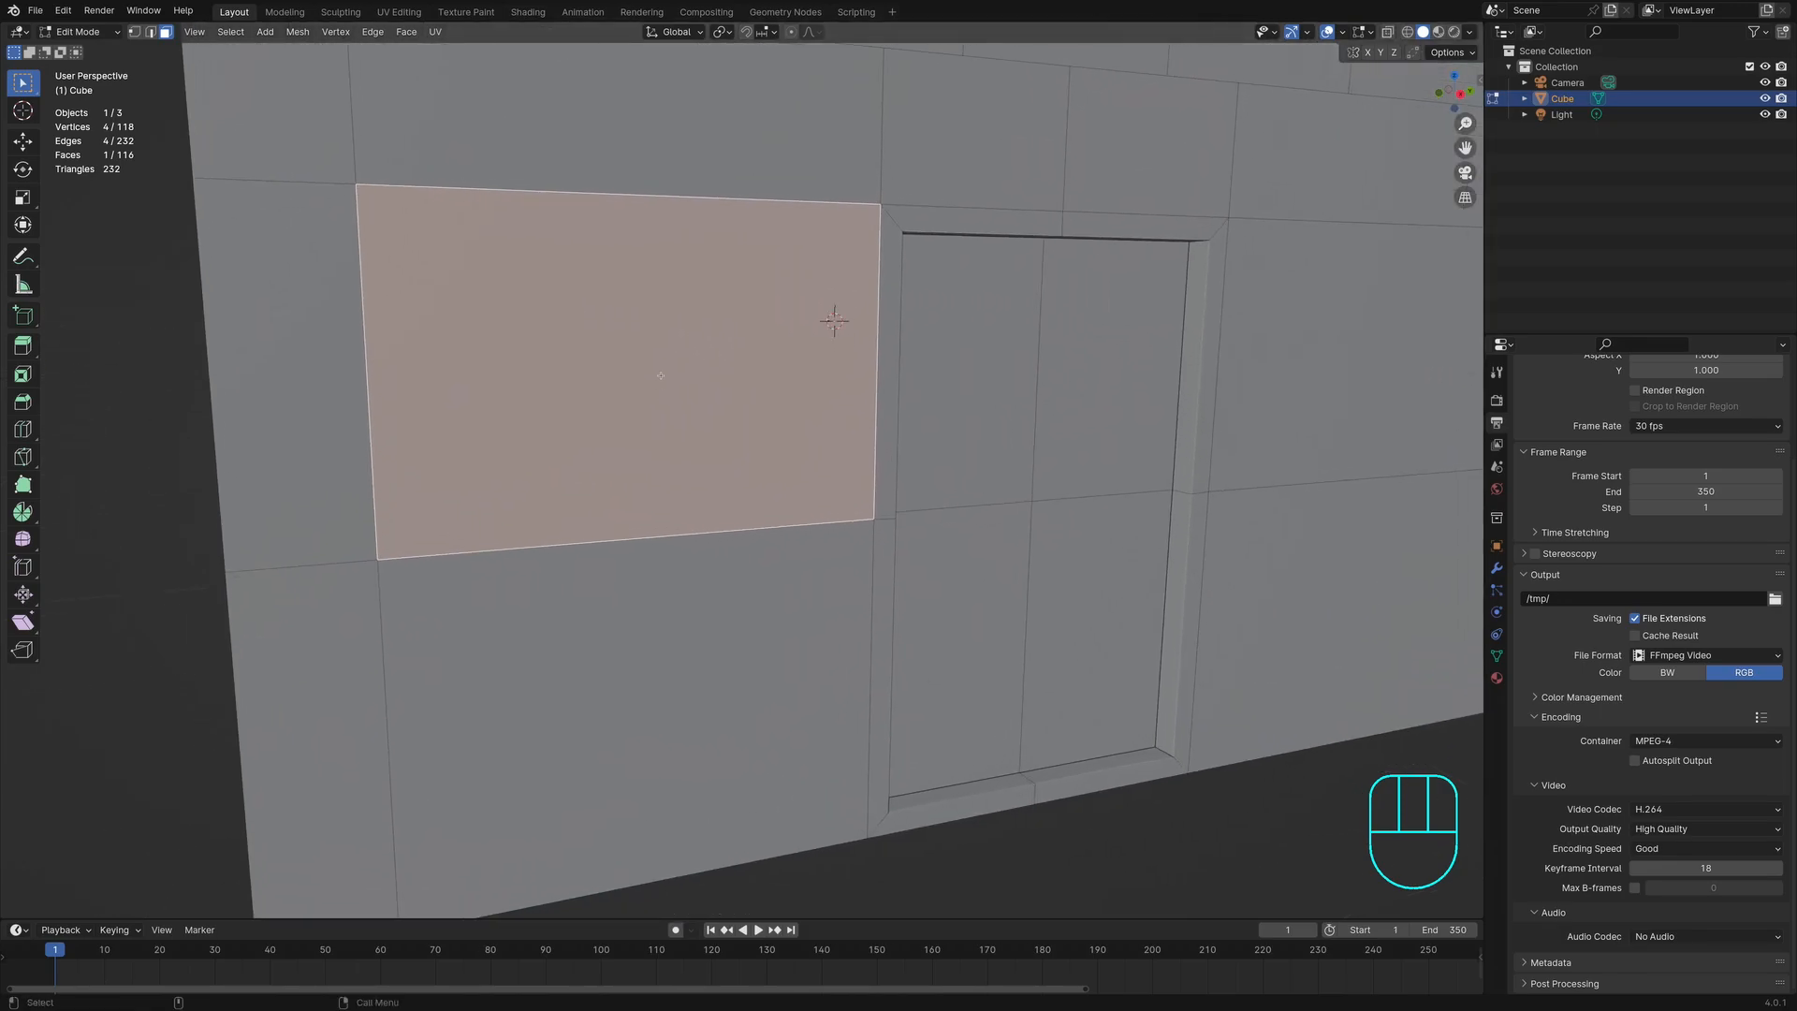
key("i")
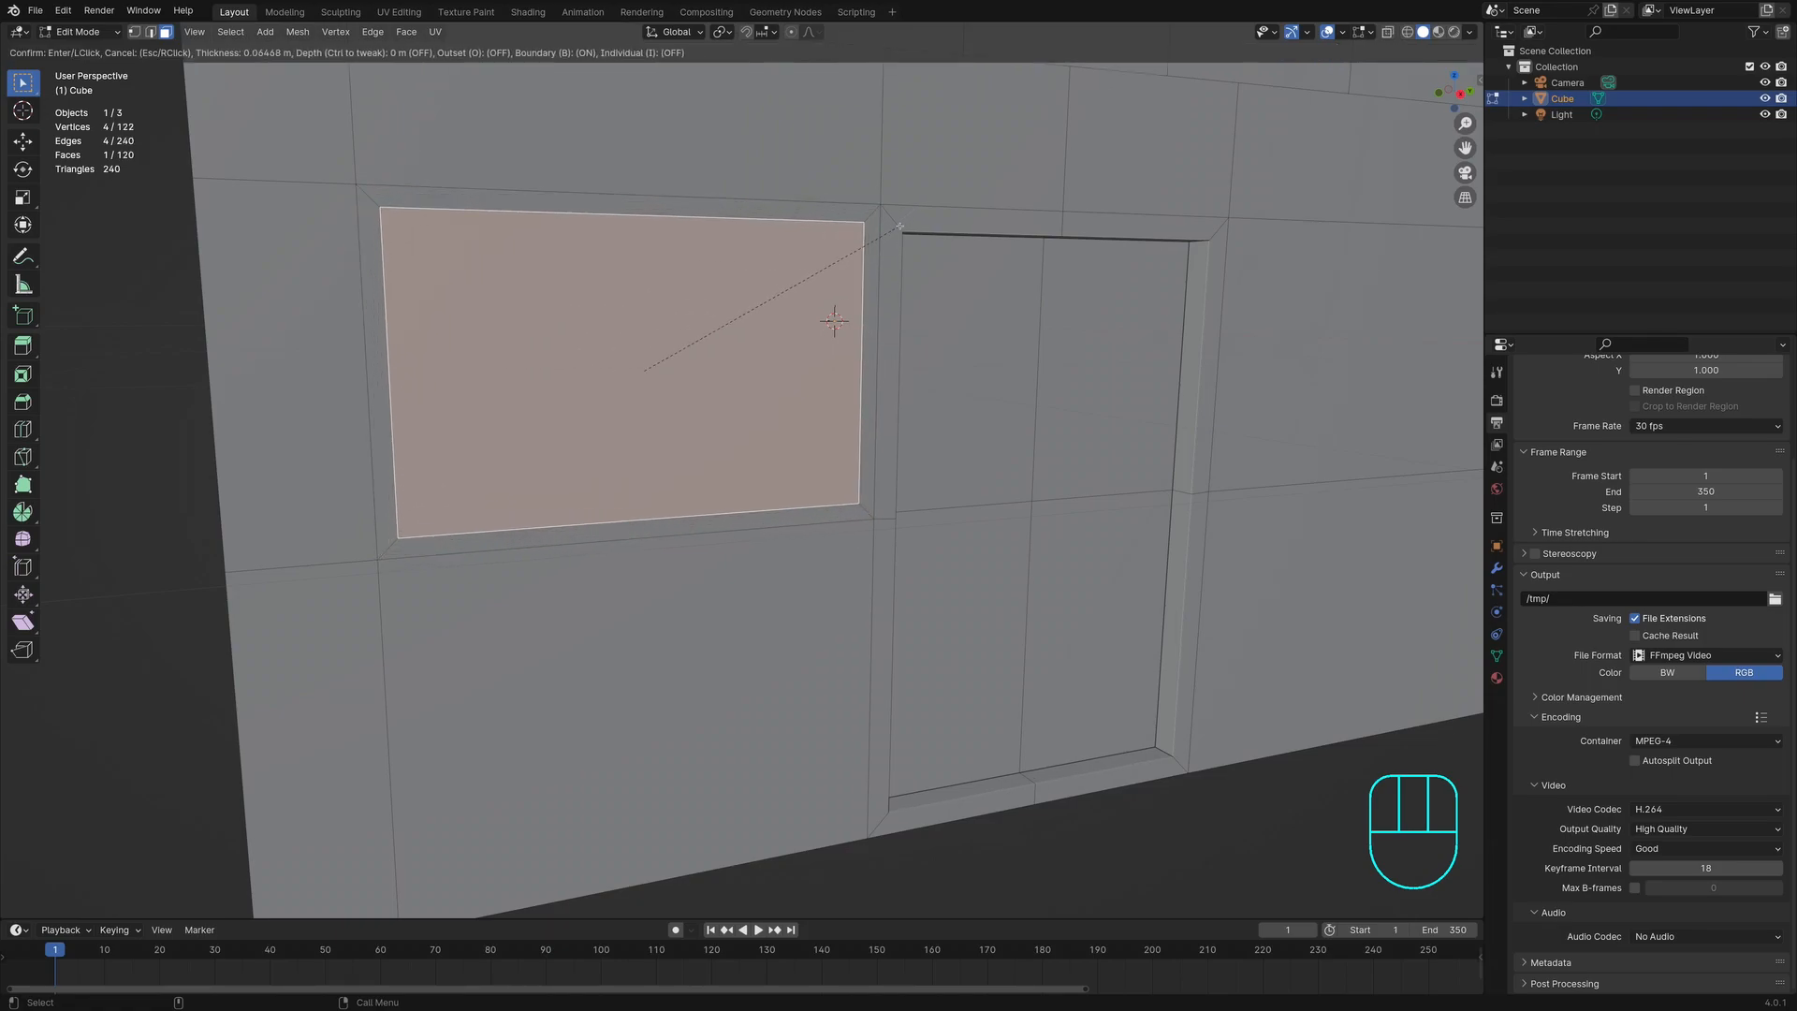
left_click(899, 225)
Step: Extrude the inset window face about 0.09 m outward along its normal
middle_click_drag(842, 281, 905, 304)
scroll(910, 255, "down", 1)
key("e")
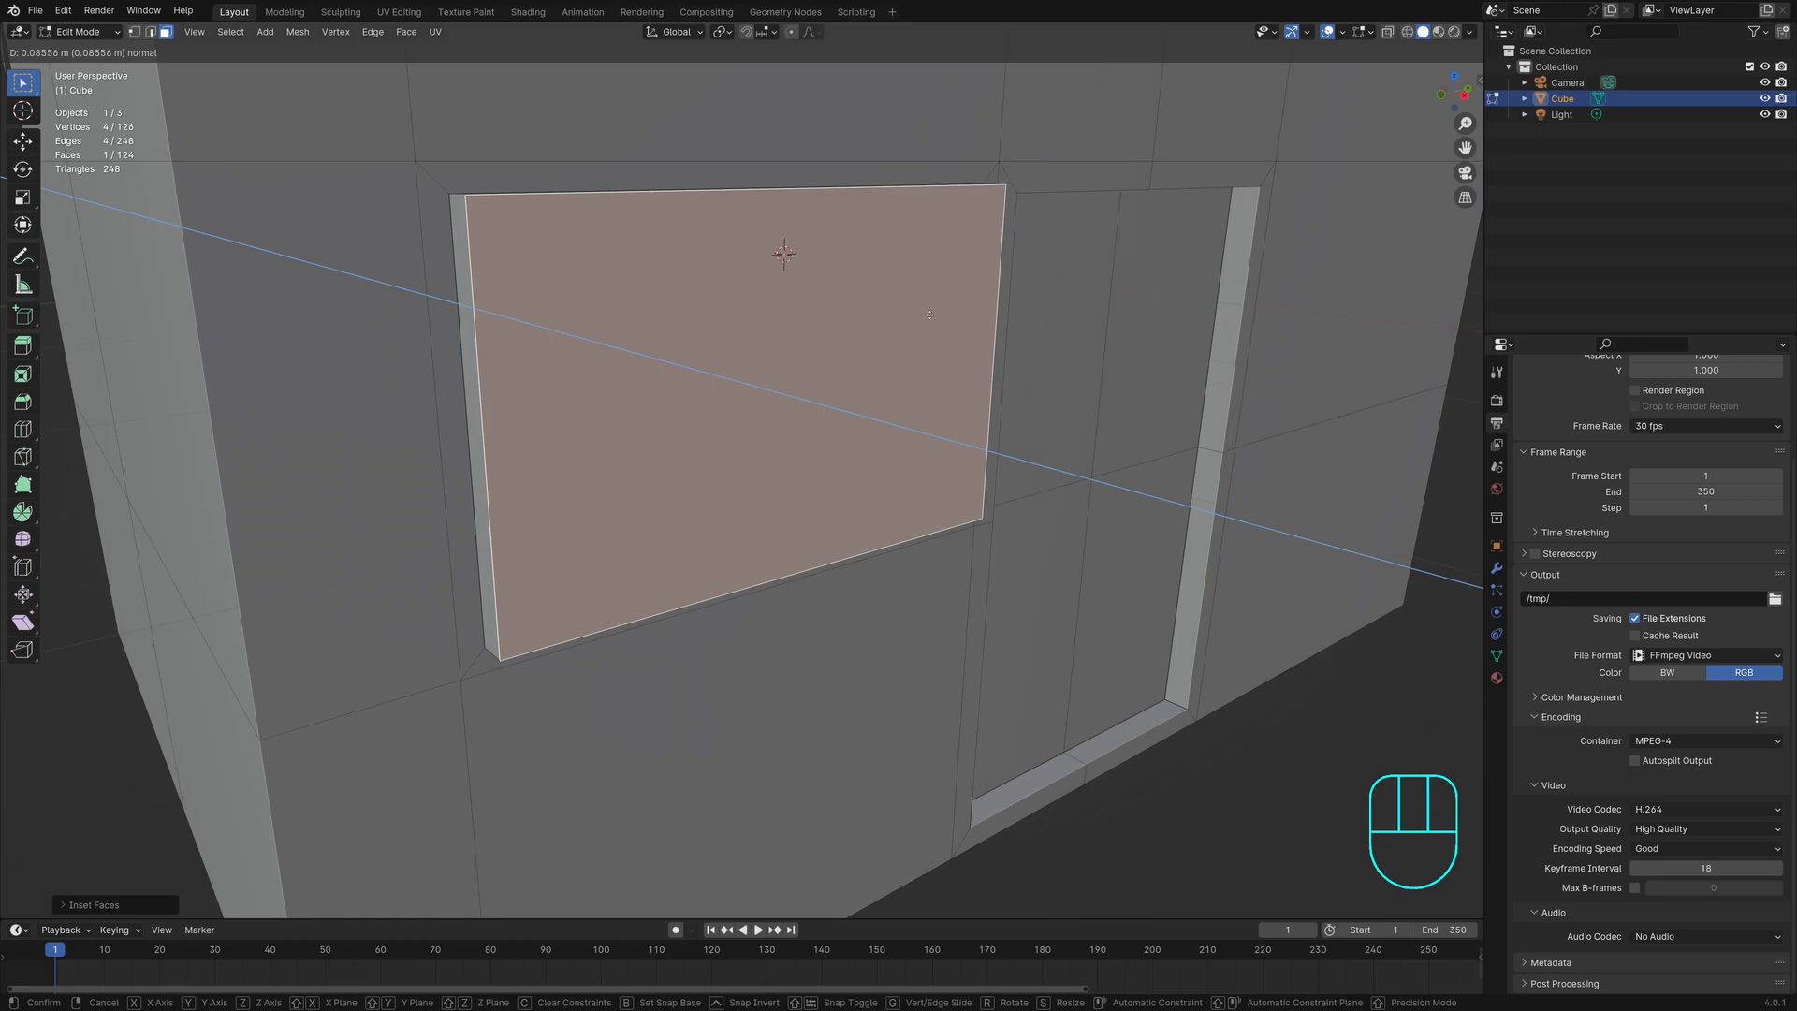
left_click(930, 315)
middle_click_drag(929, 314, 950, 319)
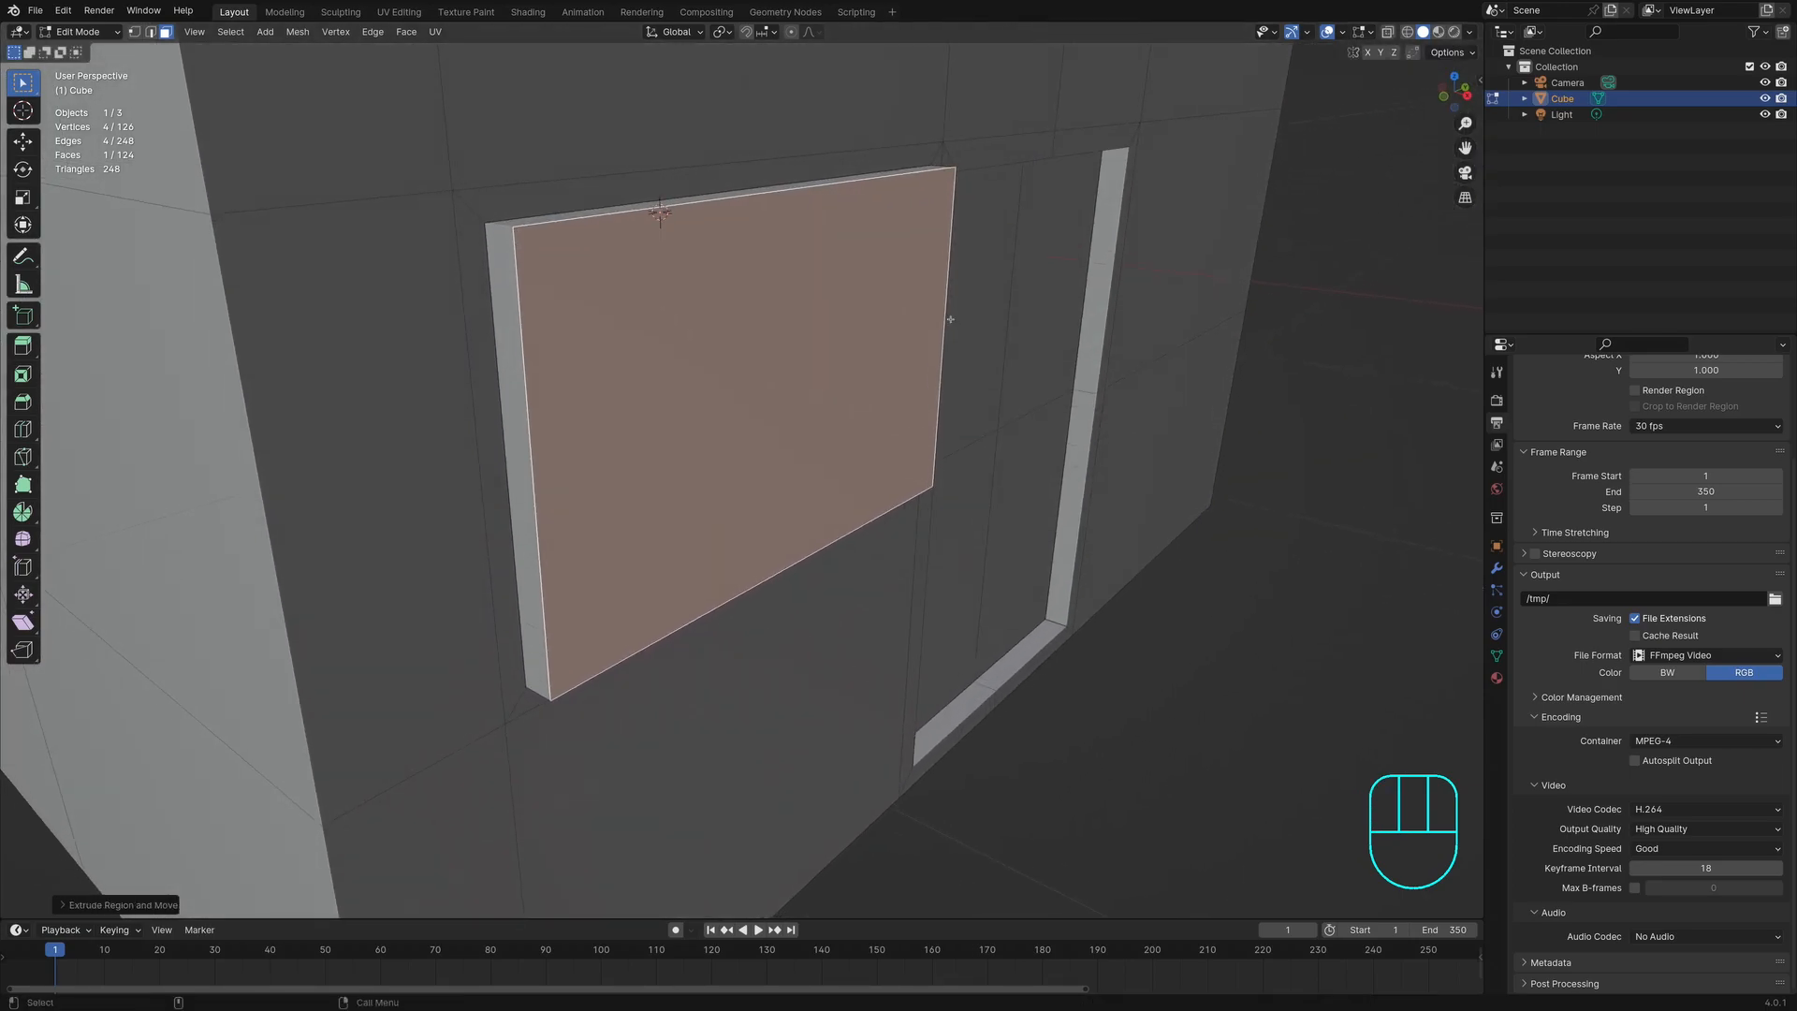
Step: Inset the protruding window face by about 0.09 m and extrude it about 0.07 m inward to form a framed pane
key("i")
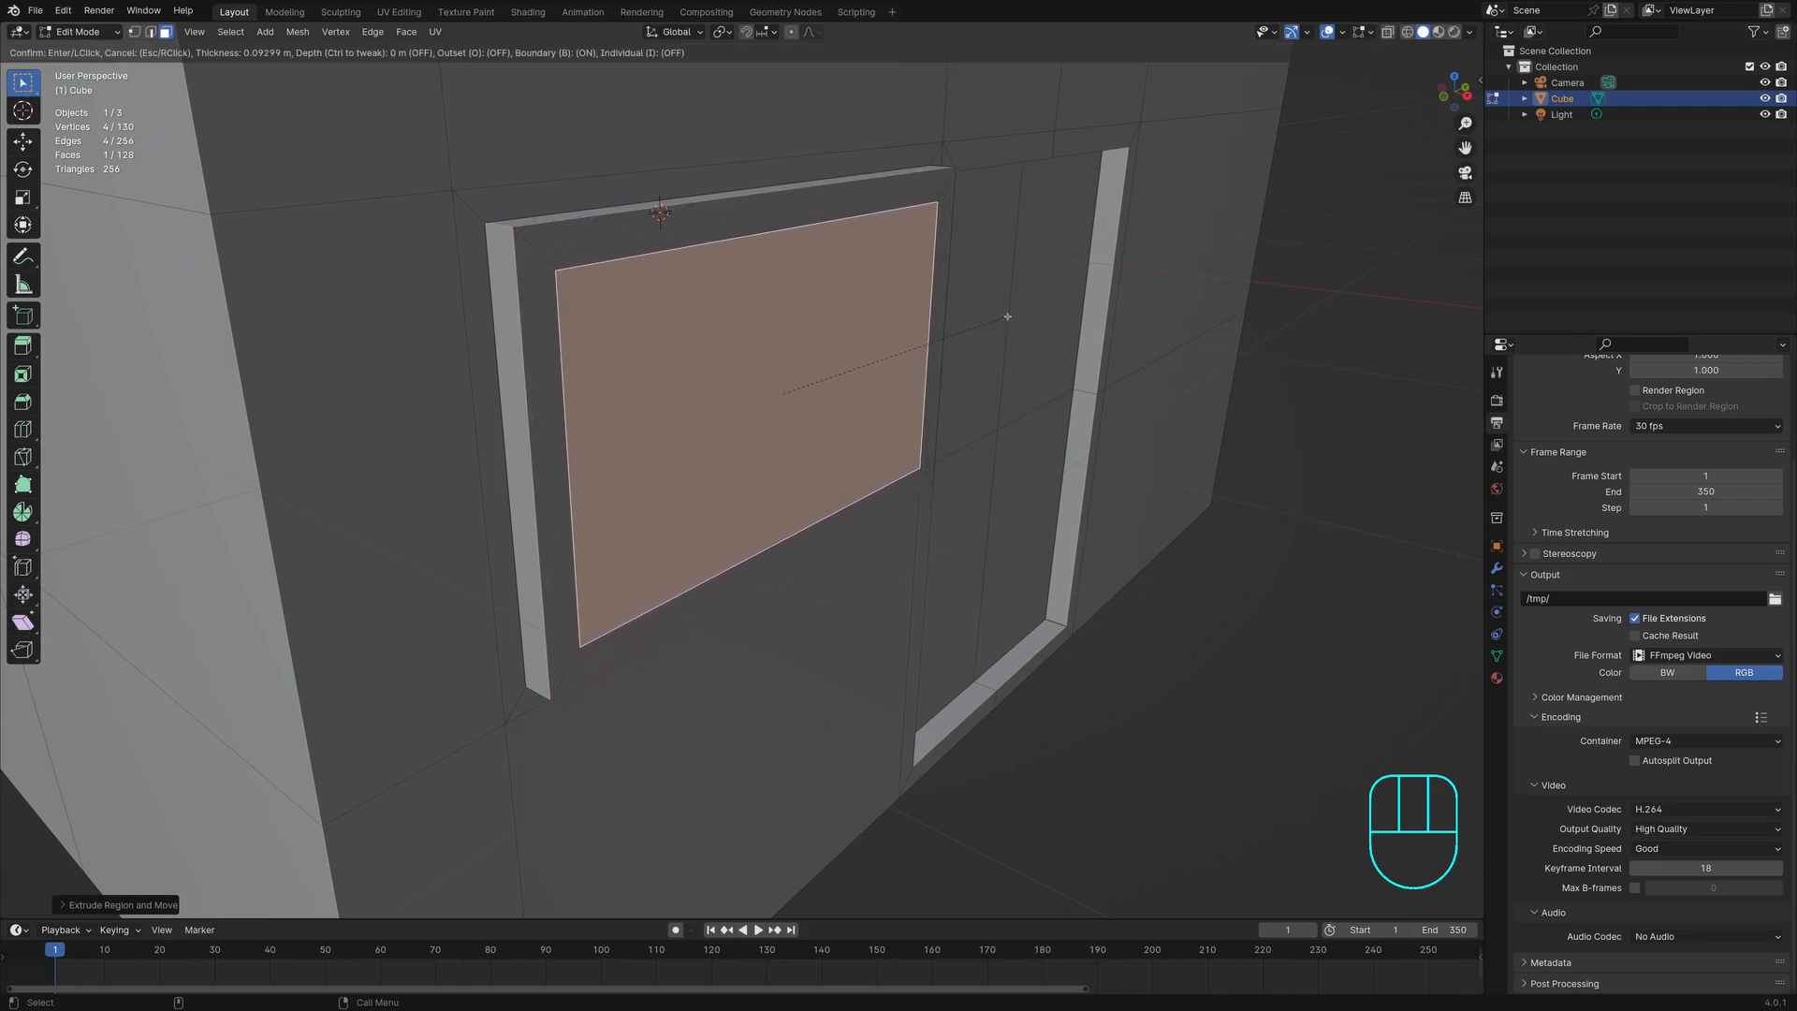
left_click(1007, 316)
middle_click_drag(1003, 312, 1016, 312)
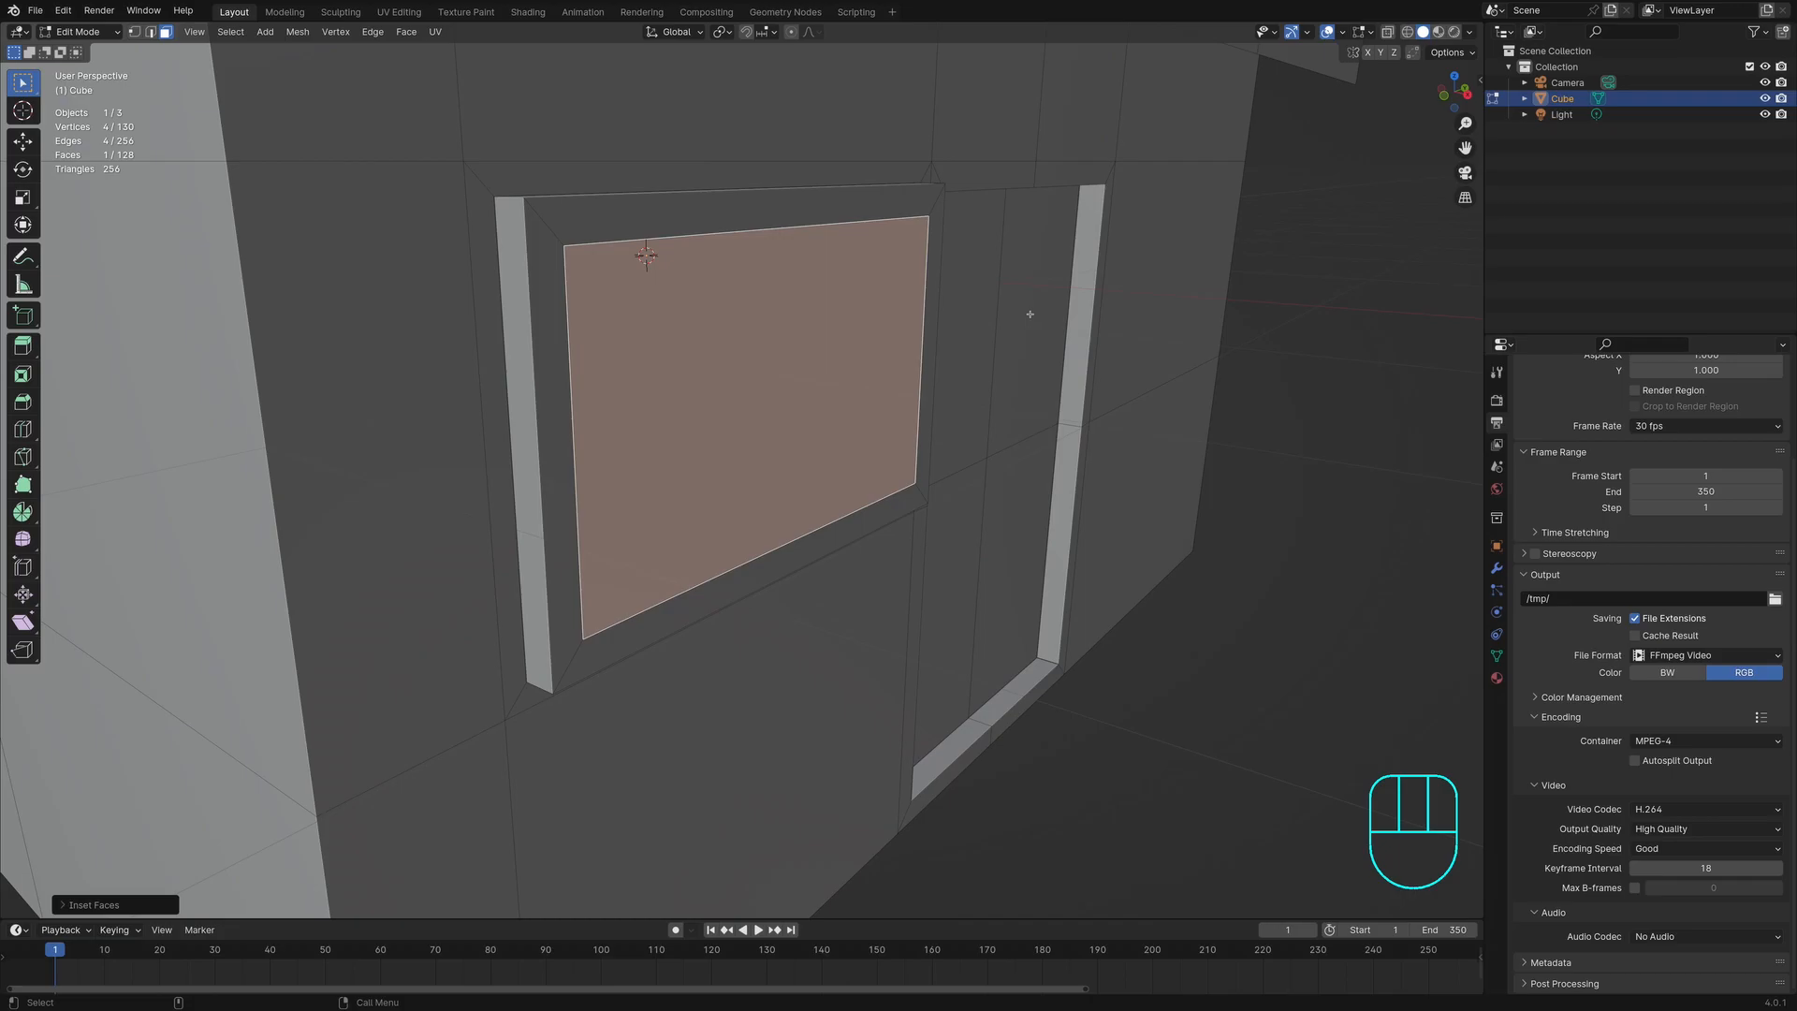
key("e")
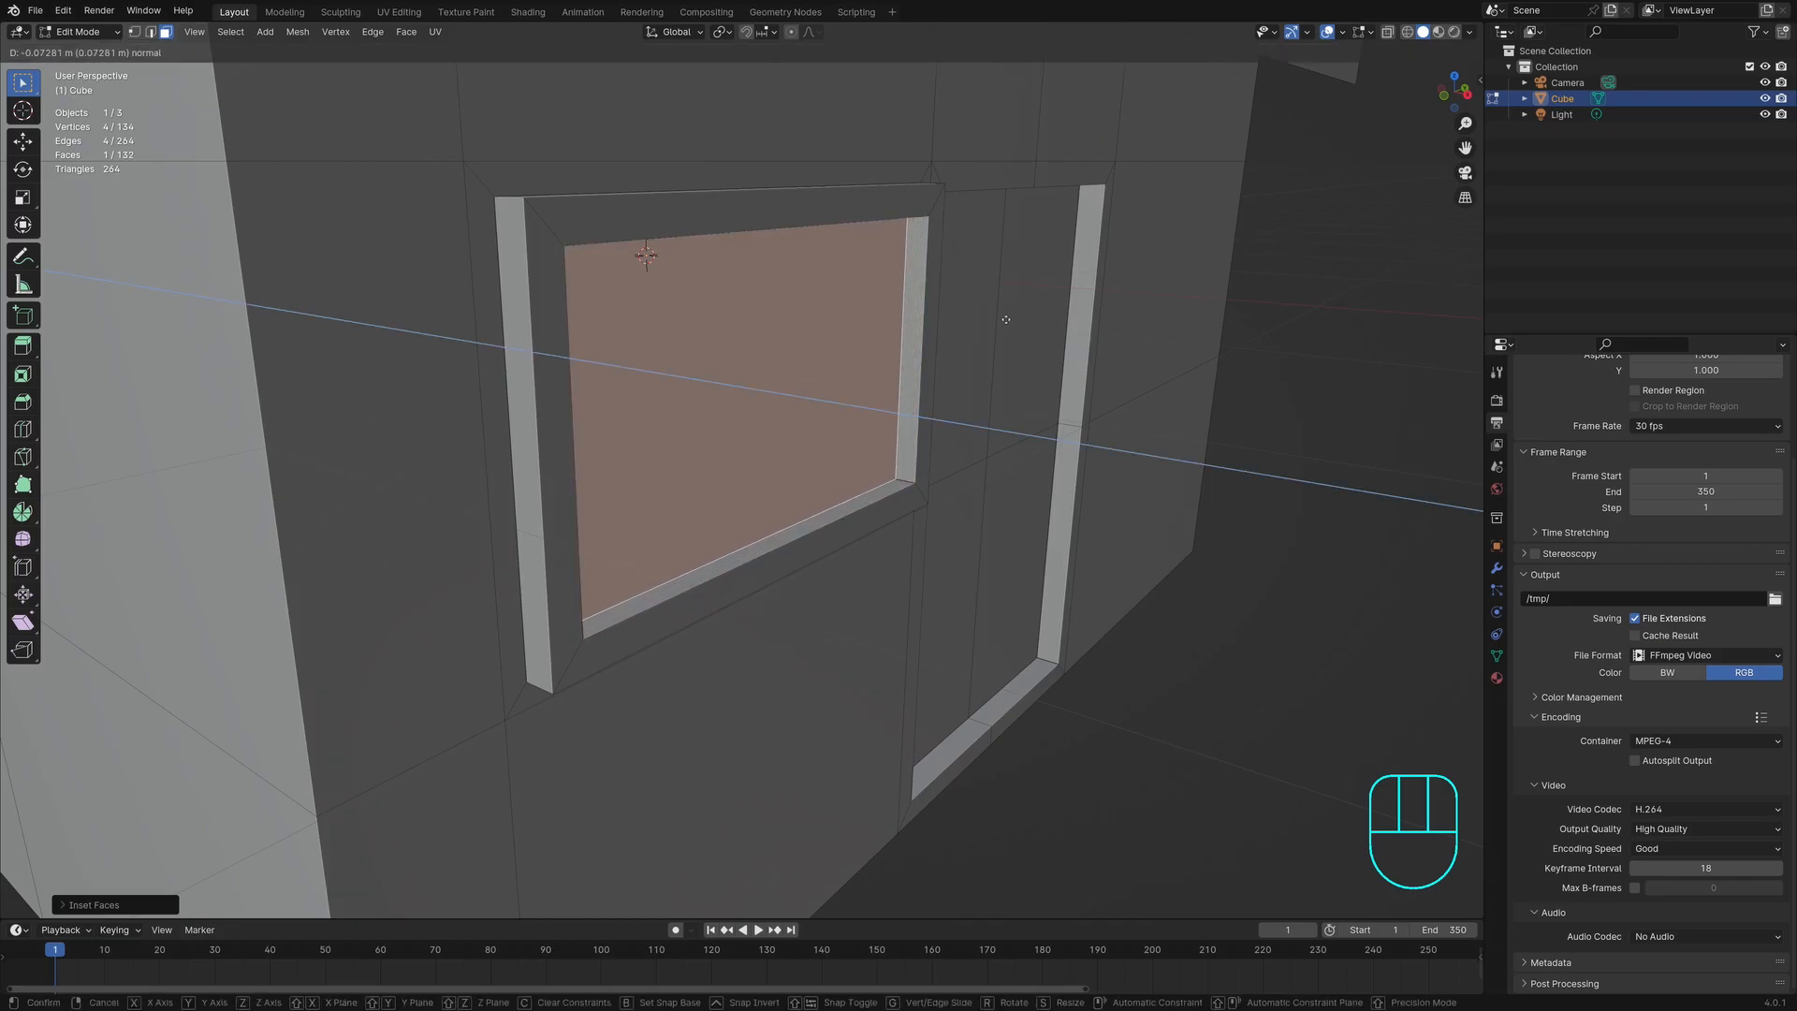
left_click(1004, 319)
scroll(951, 253, "down", 10)
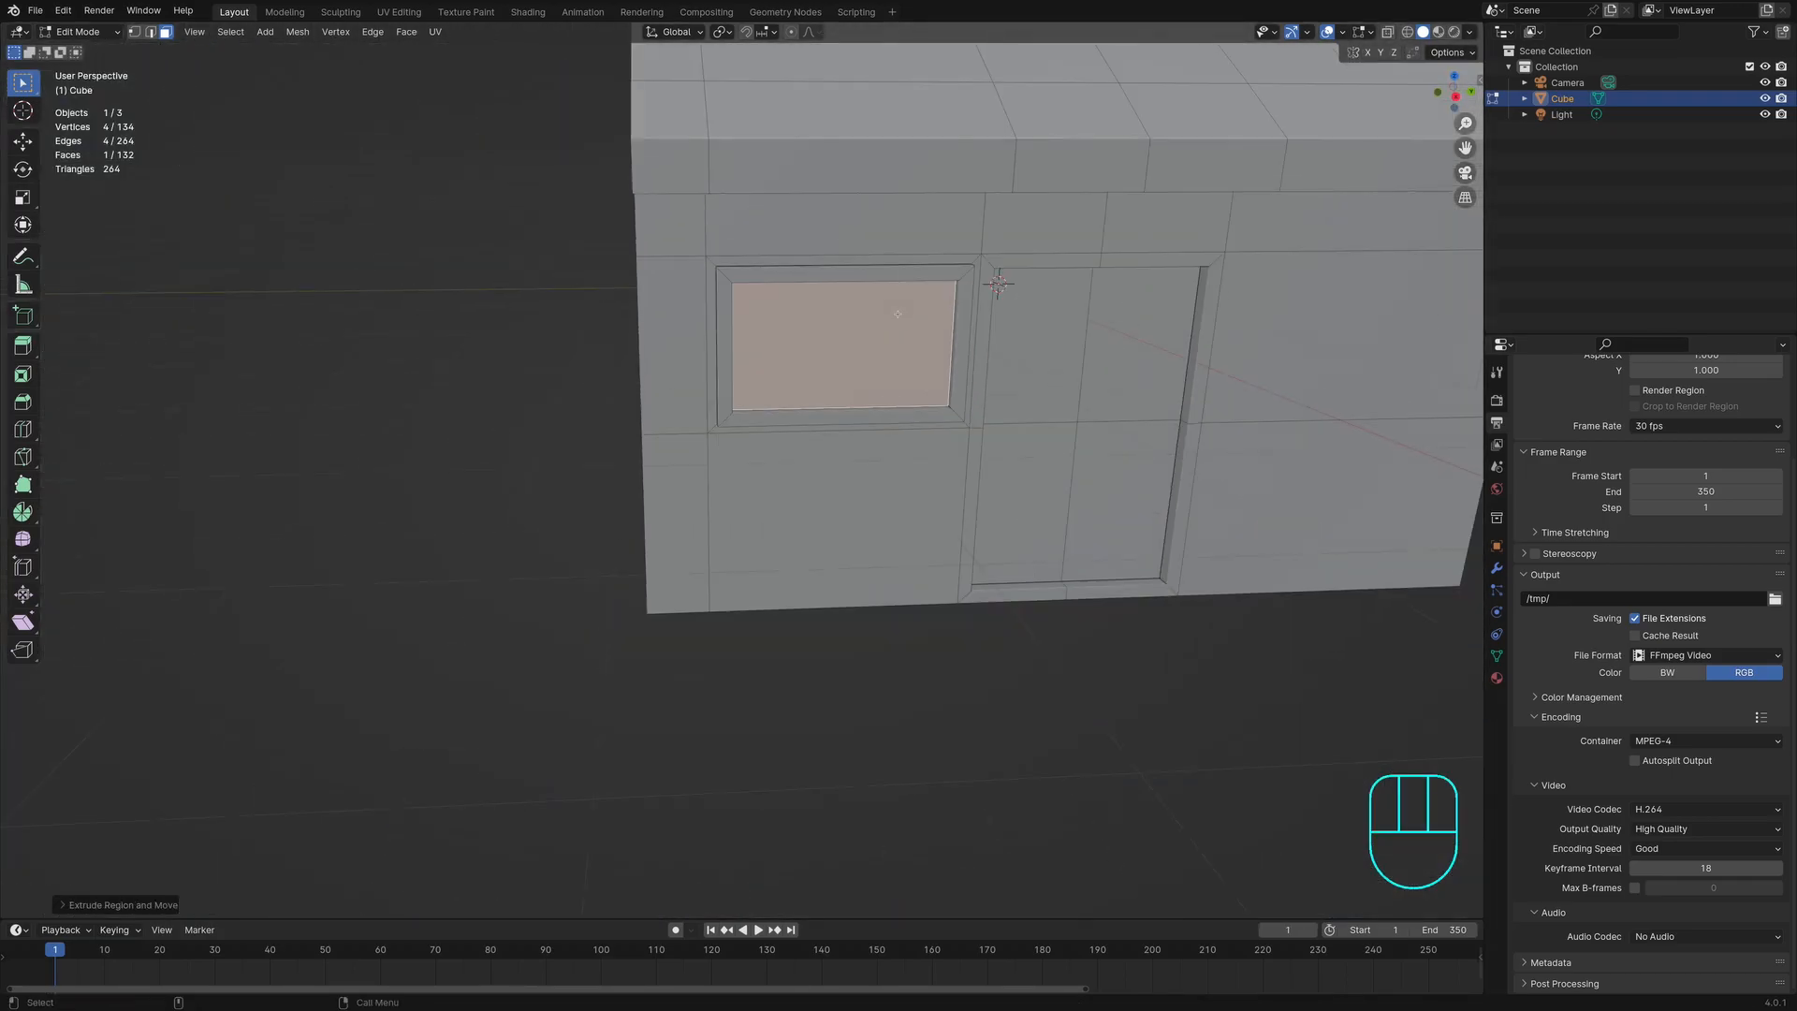
Step: Return the house to Object Mode and add a new cube mesh for the chimney
key("Tab")
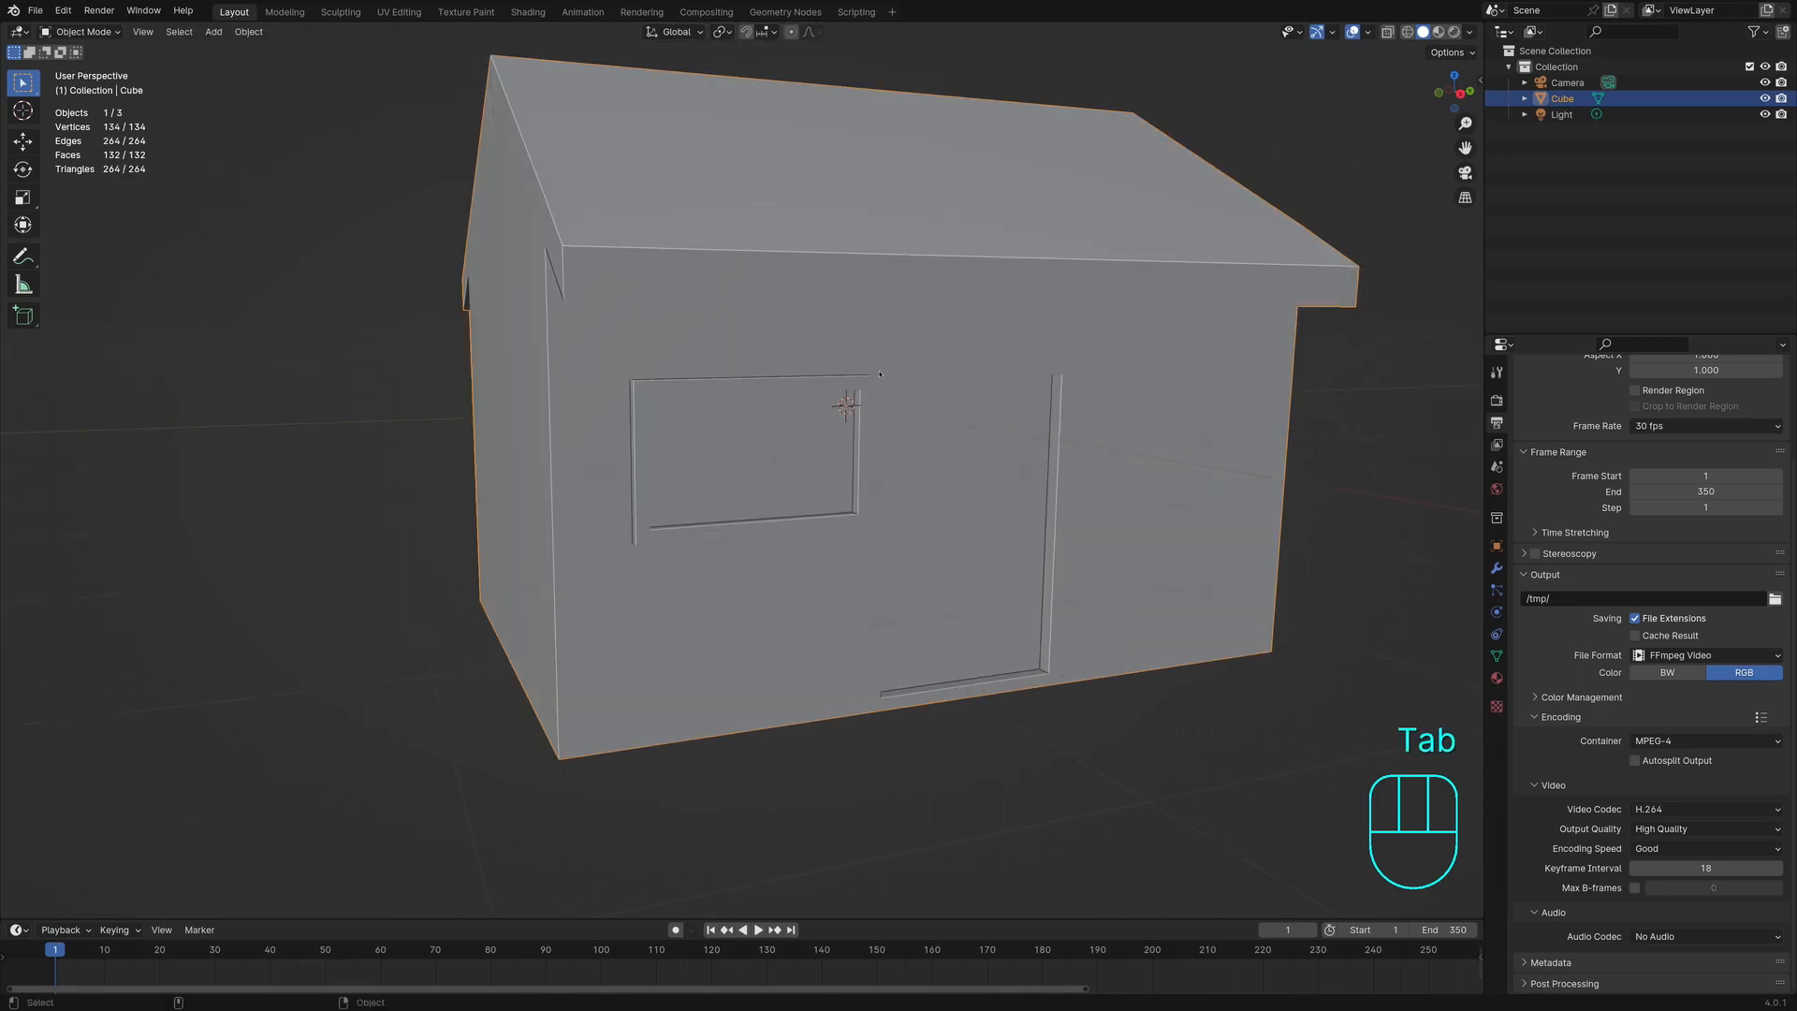
middle_click_drag(880, 374, 840, 400)
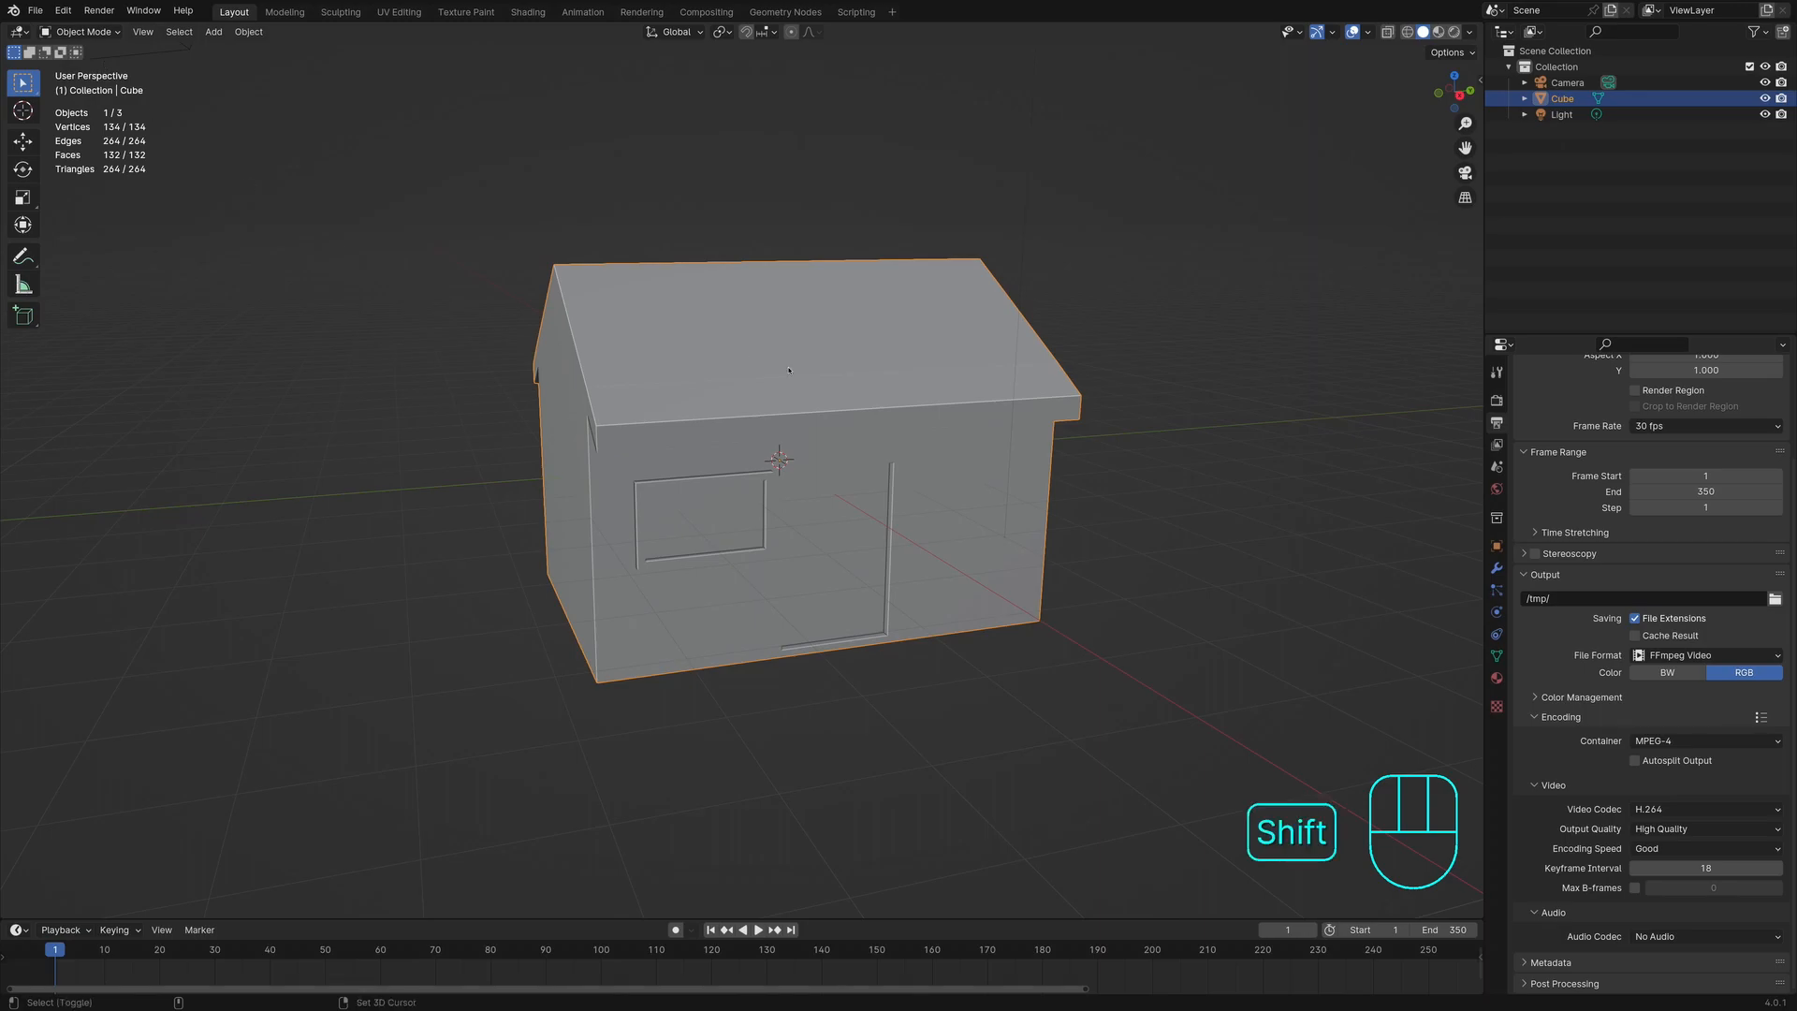
key("shift+a")
mouse_move(791, 386)
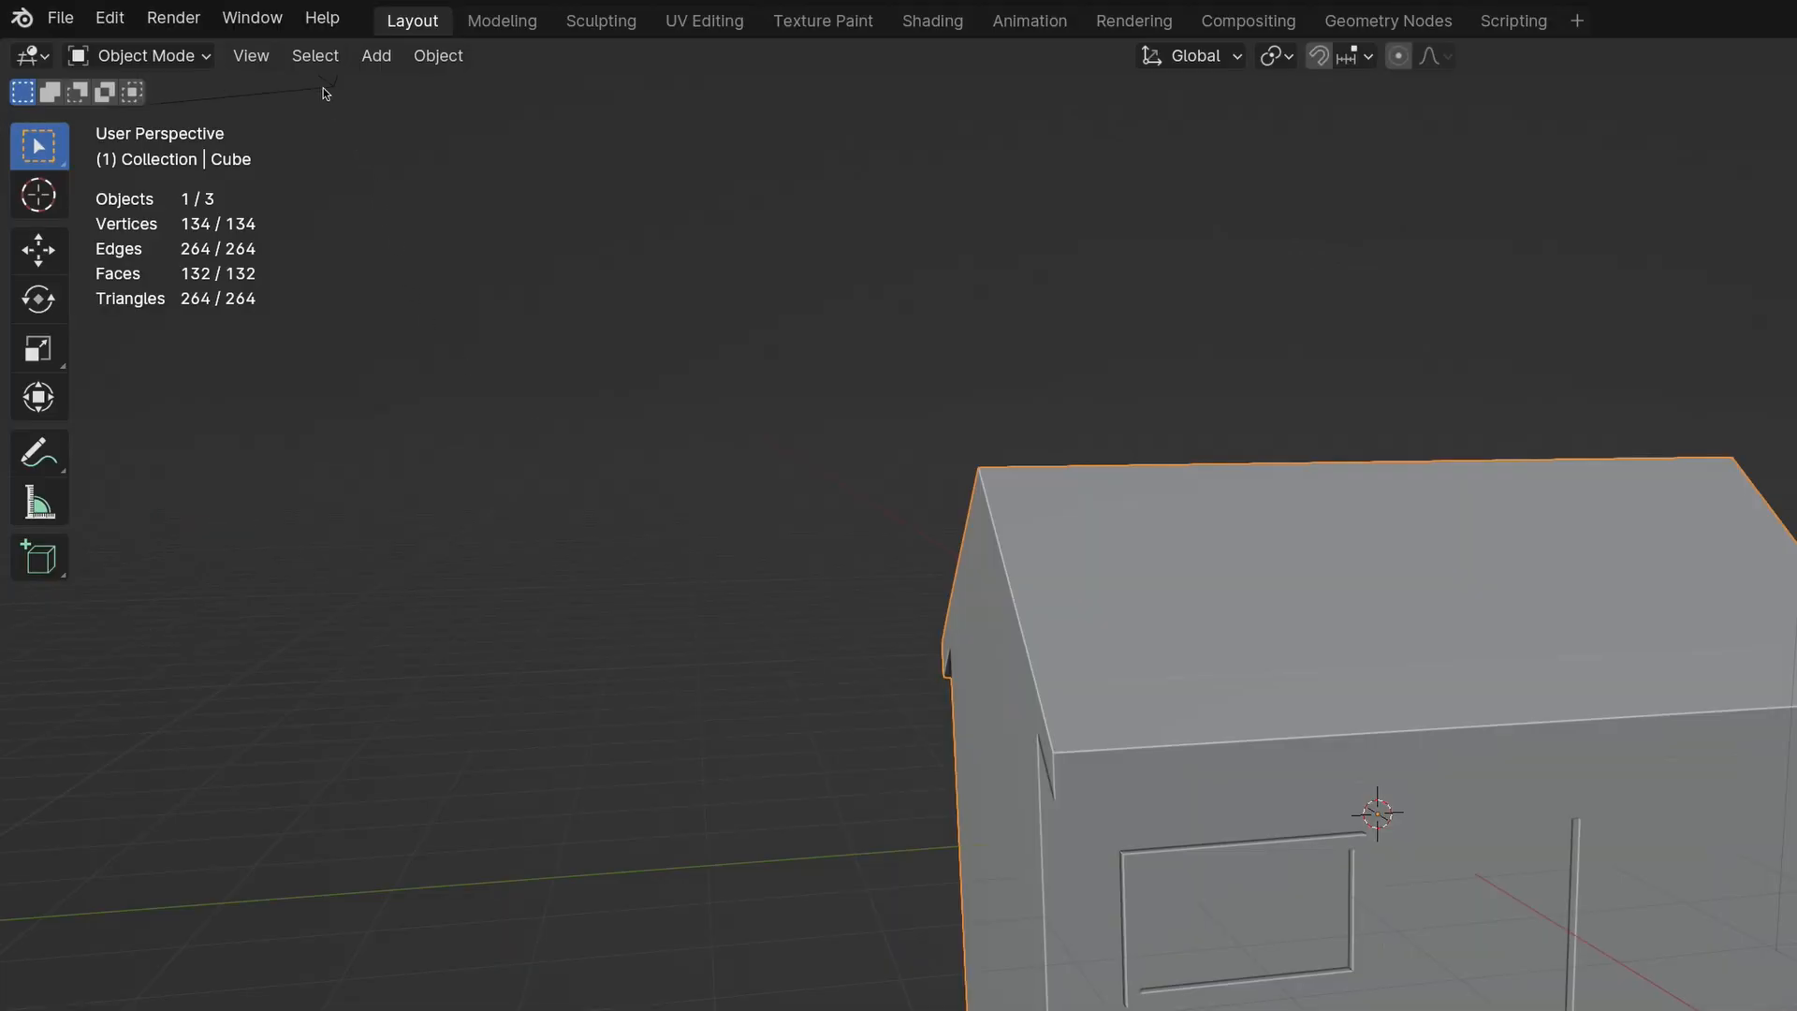
left_click(376, 55)
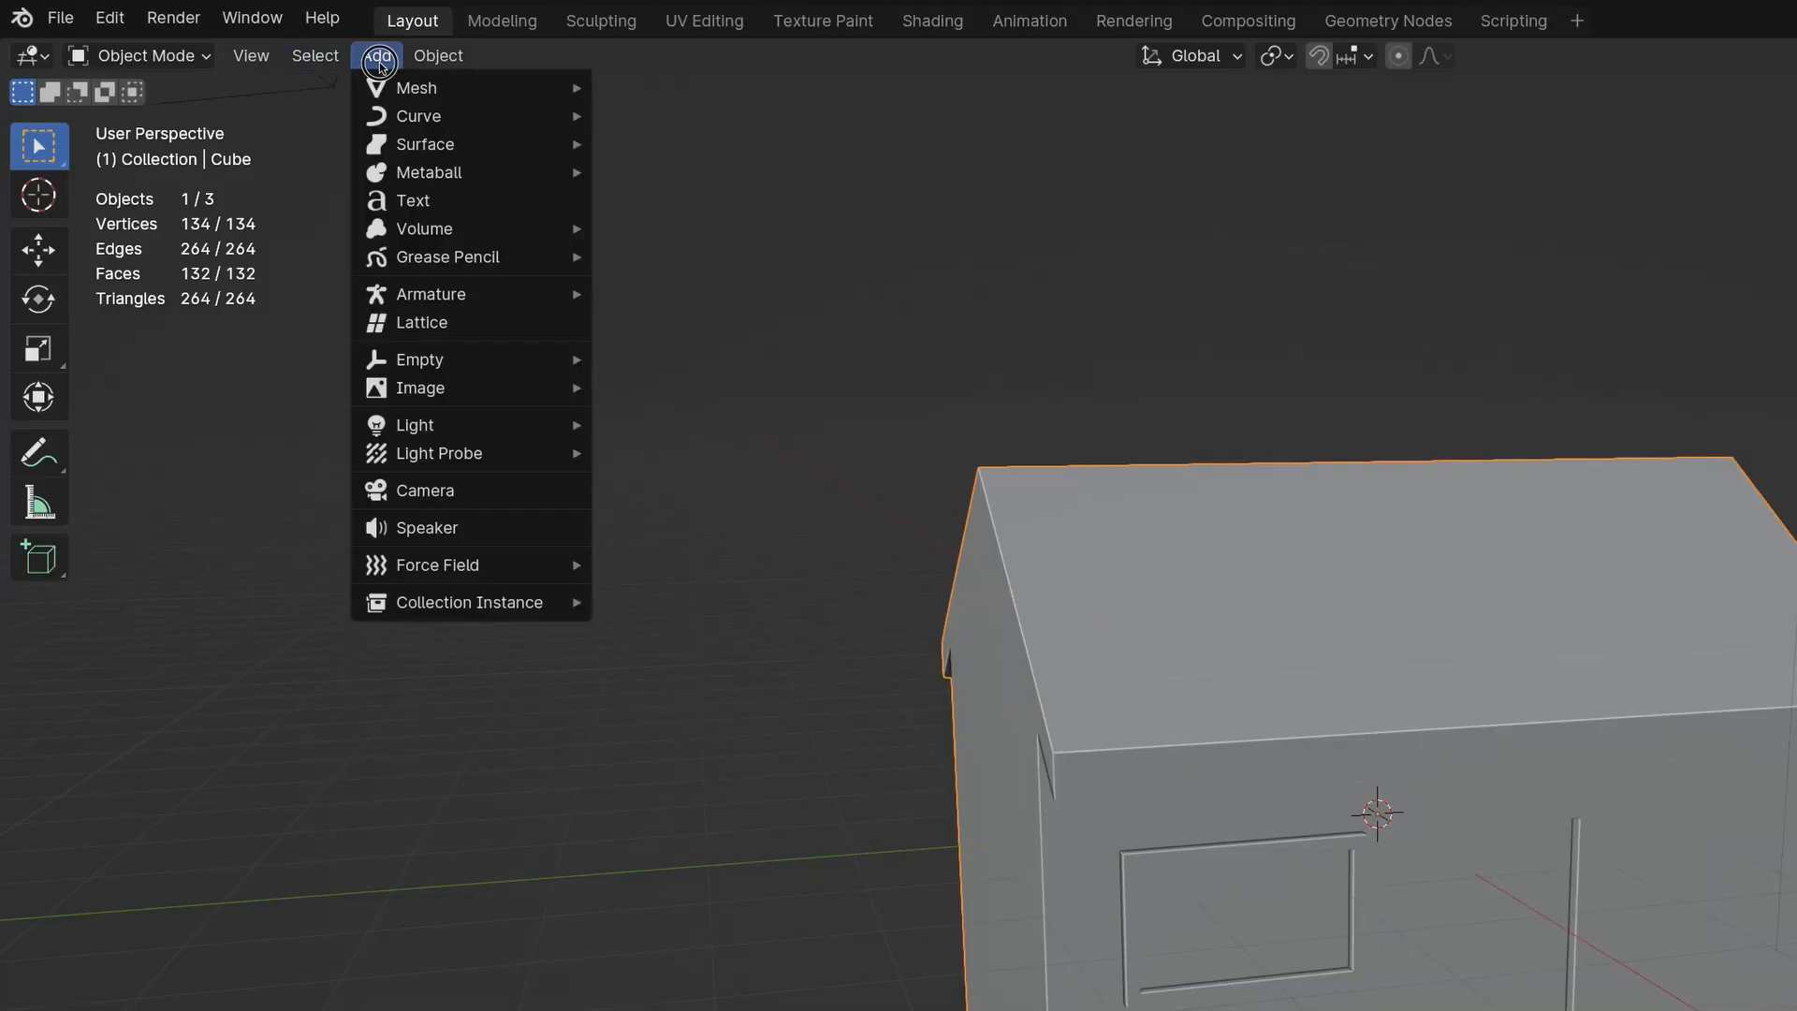
mouse_move(385, 103)
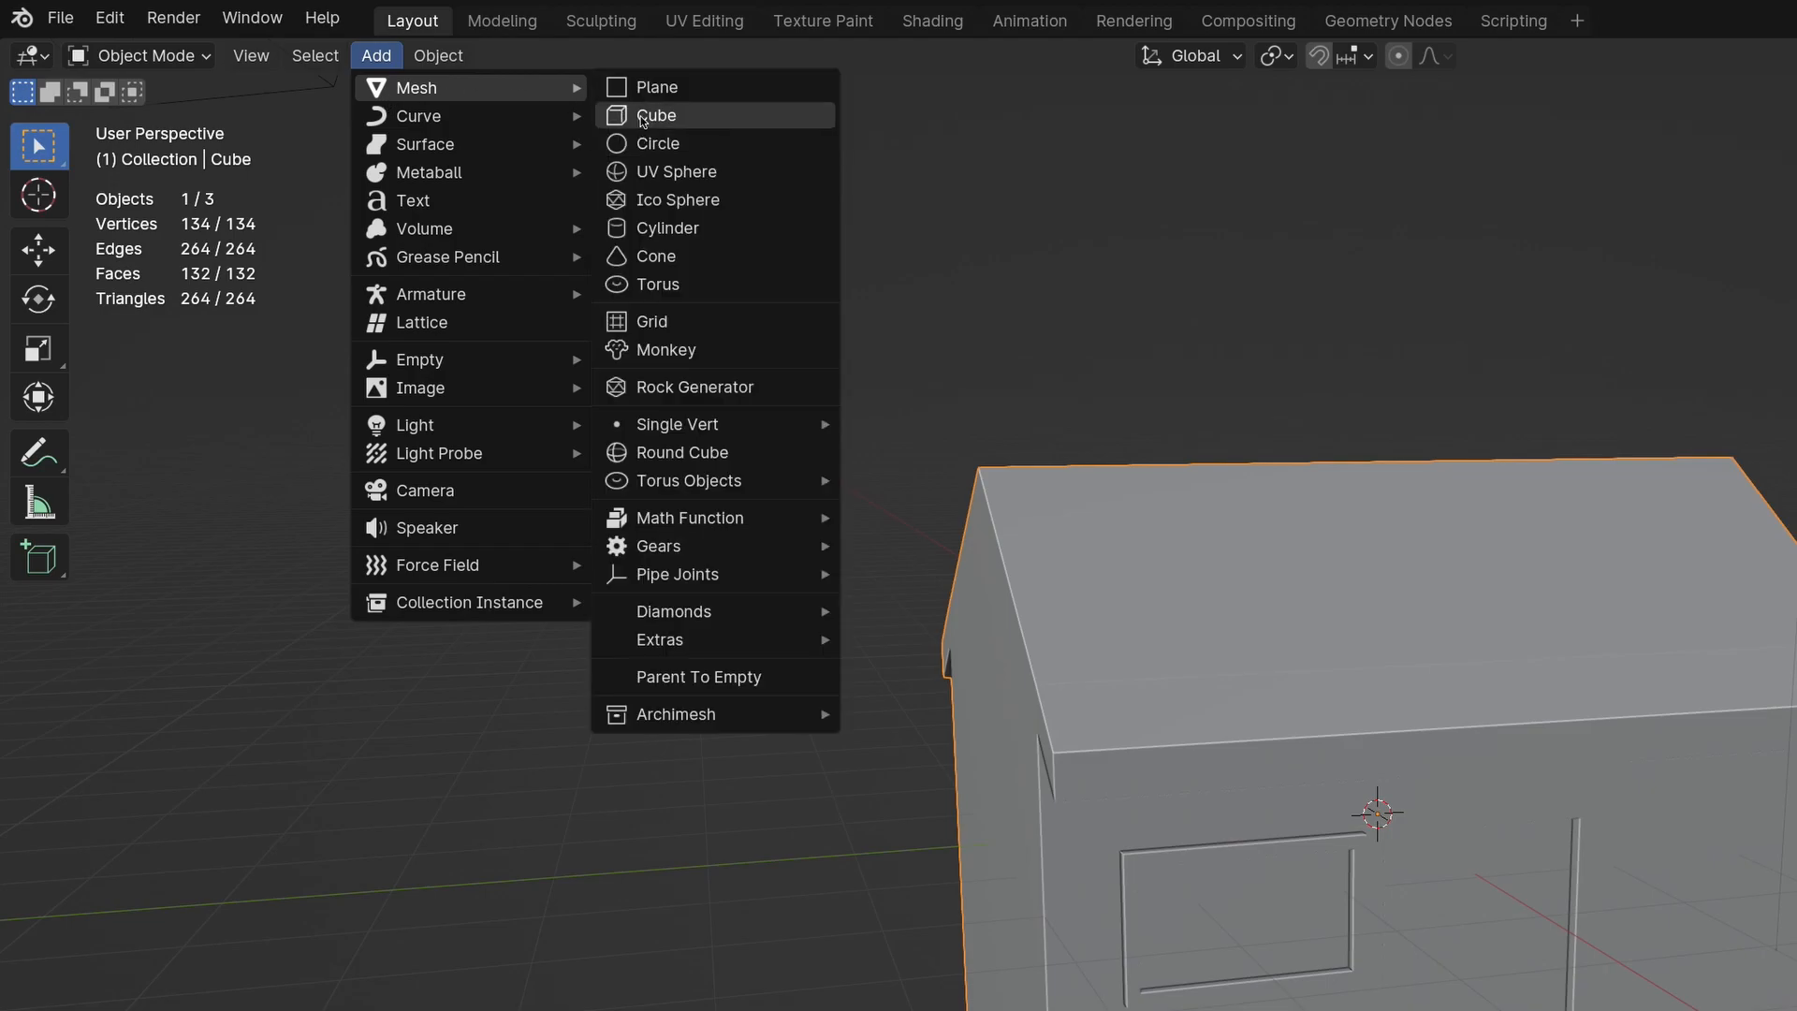
left_click(643, 117)
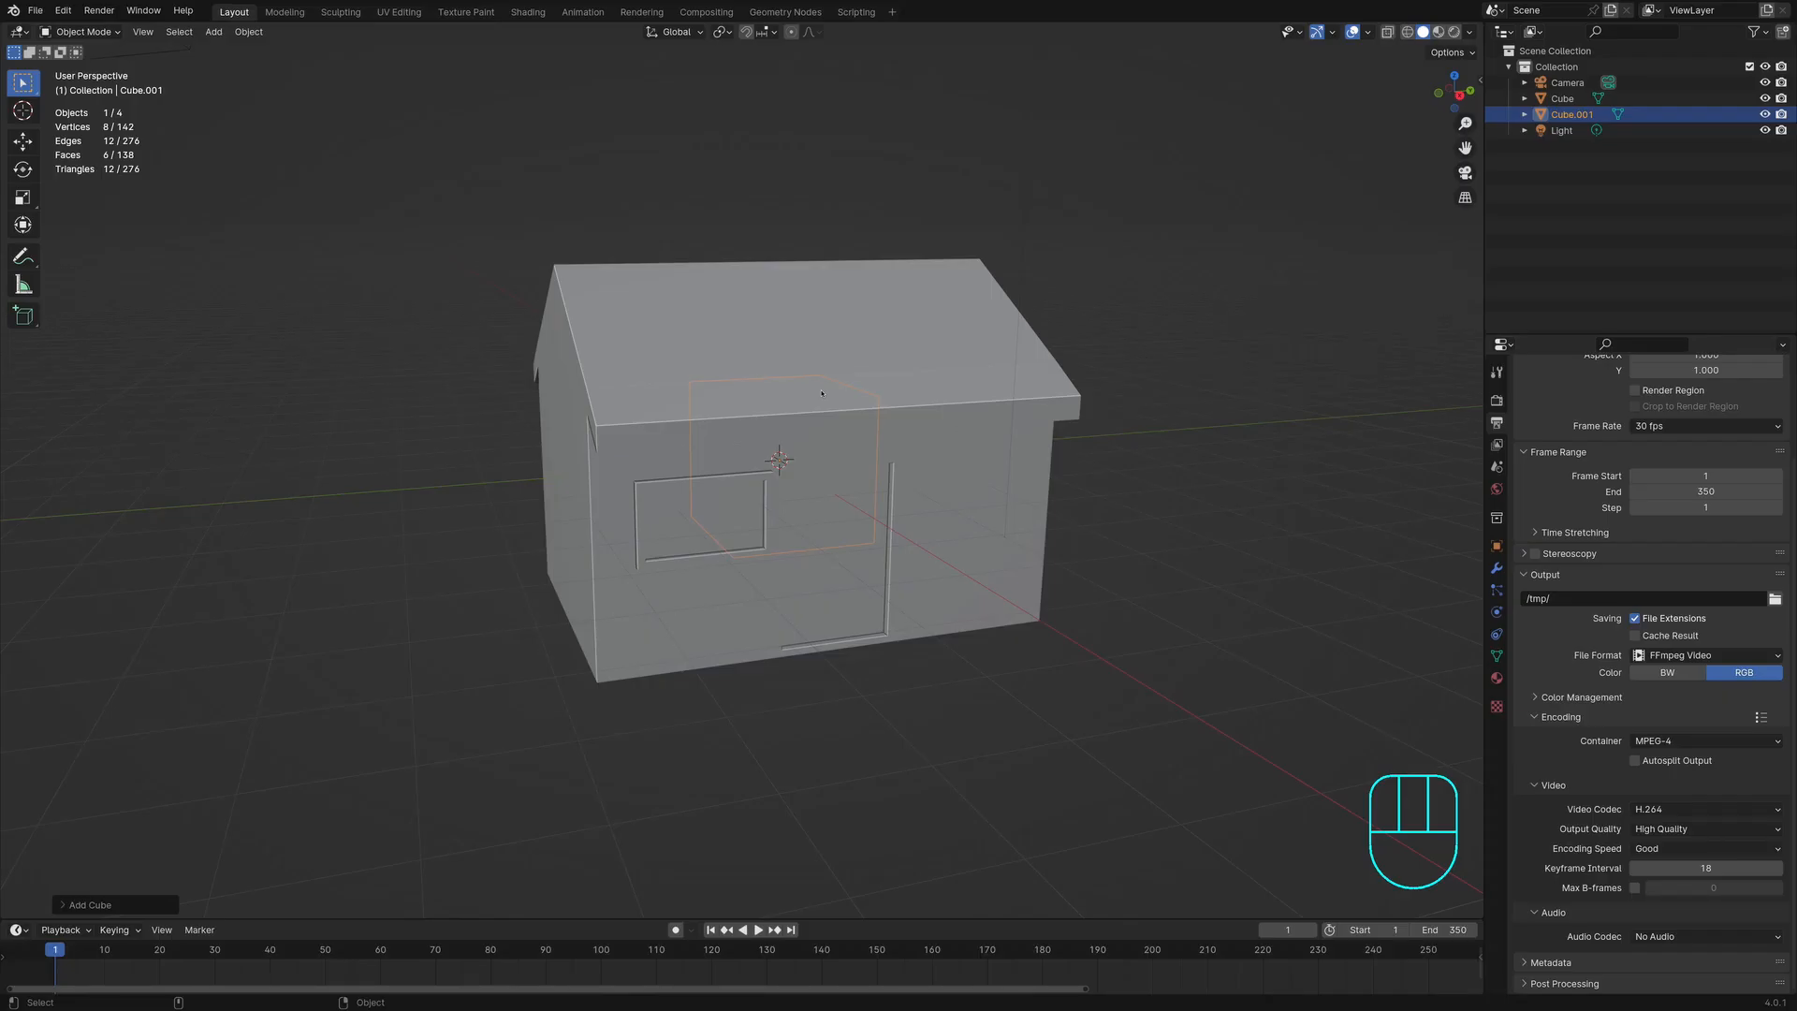
Step: Move the new cube up along the Z axis until it straddles the roof ridge and mostly stands above it
middle_click_drag(1452, 690, 1501, 697)
middle_click_drag(845, 392, 818, 387)
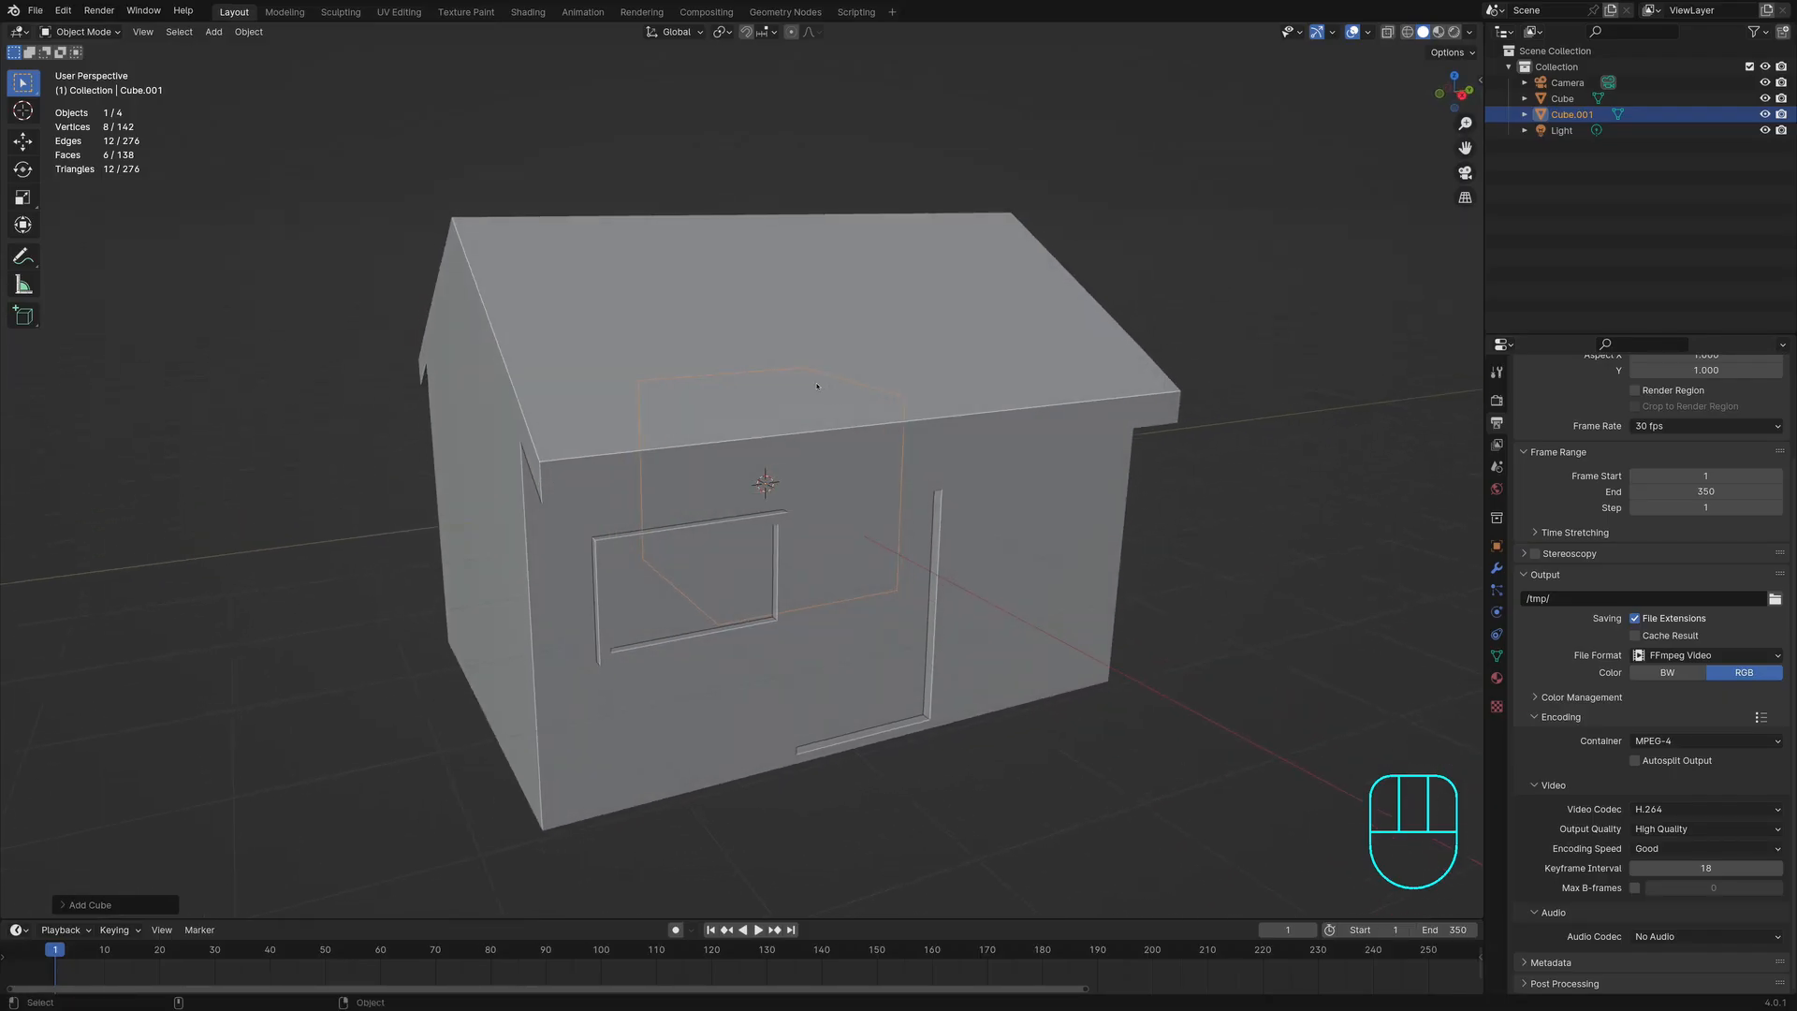
key("g")
key("z")
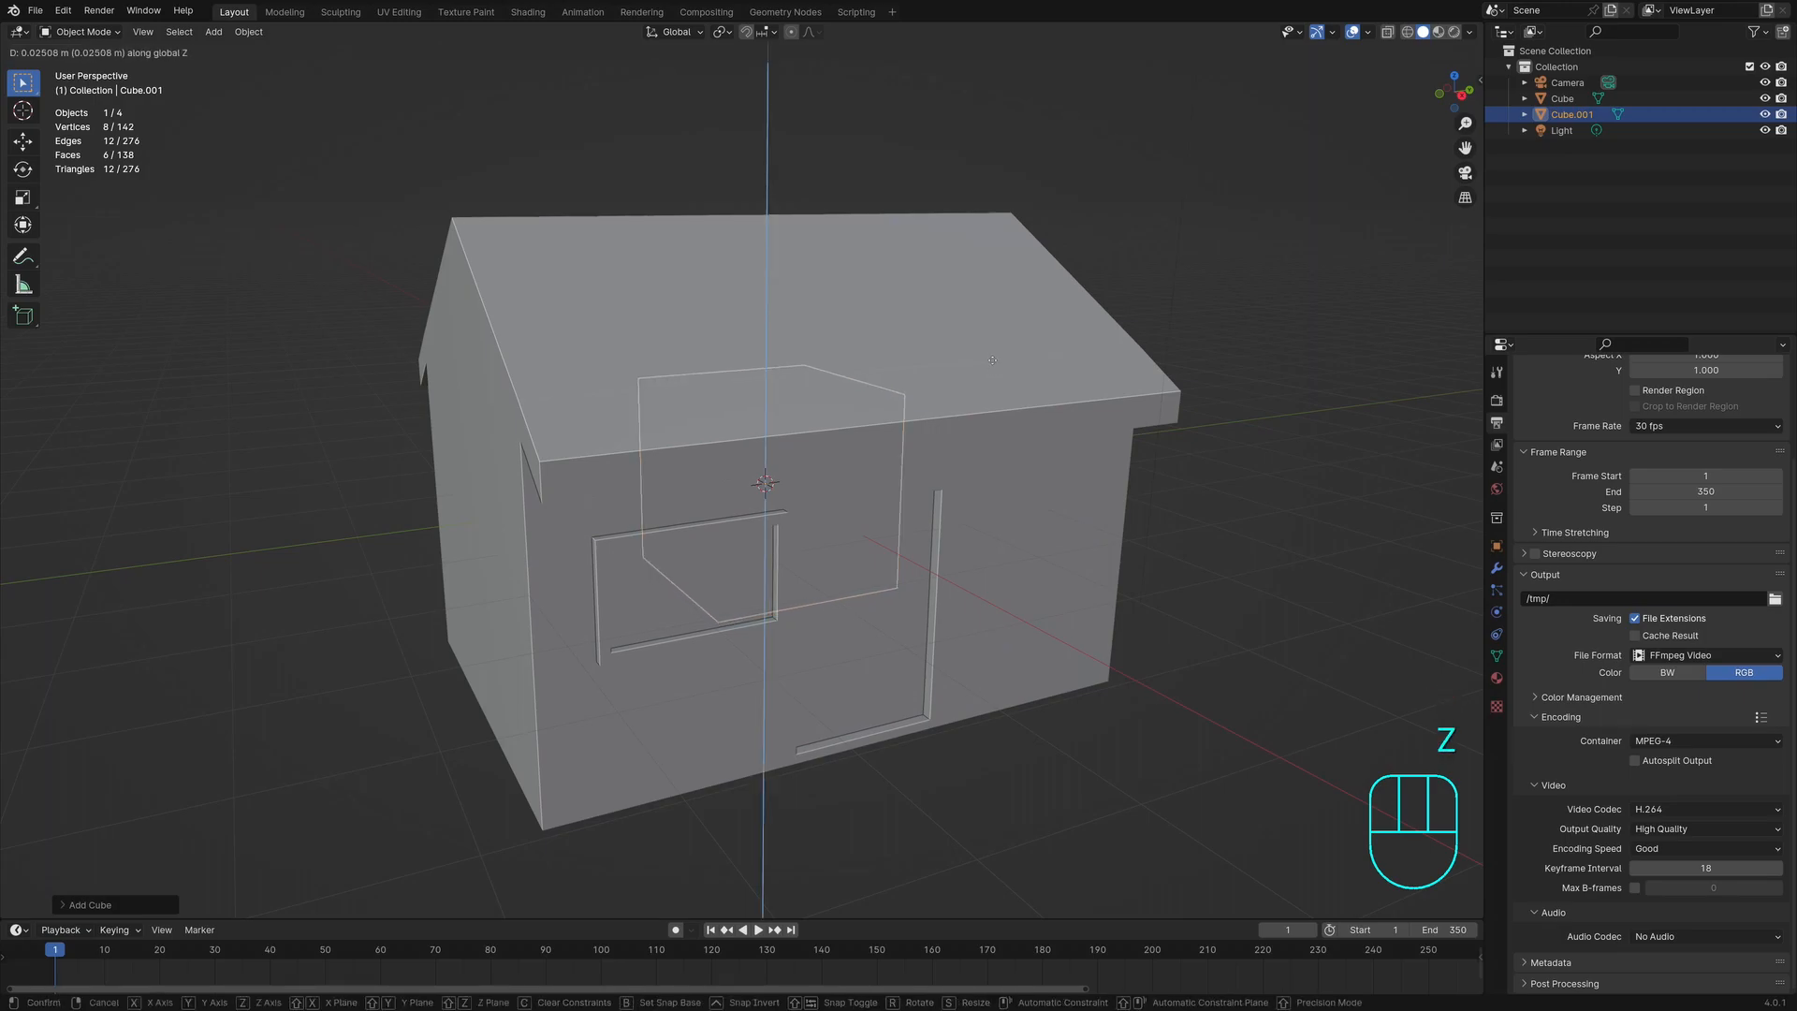
left_click(963, 96)
middle_click_drag(955, 164, 947, 313)
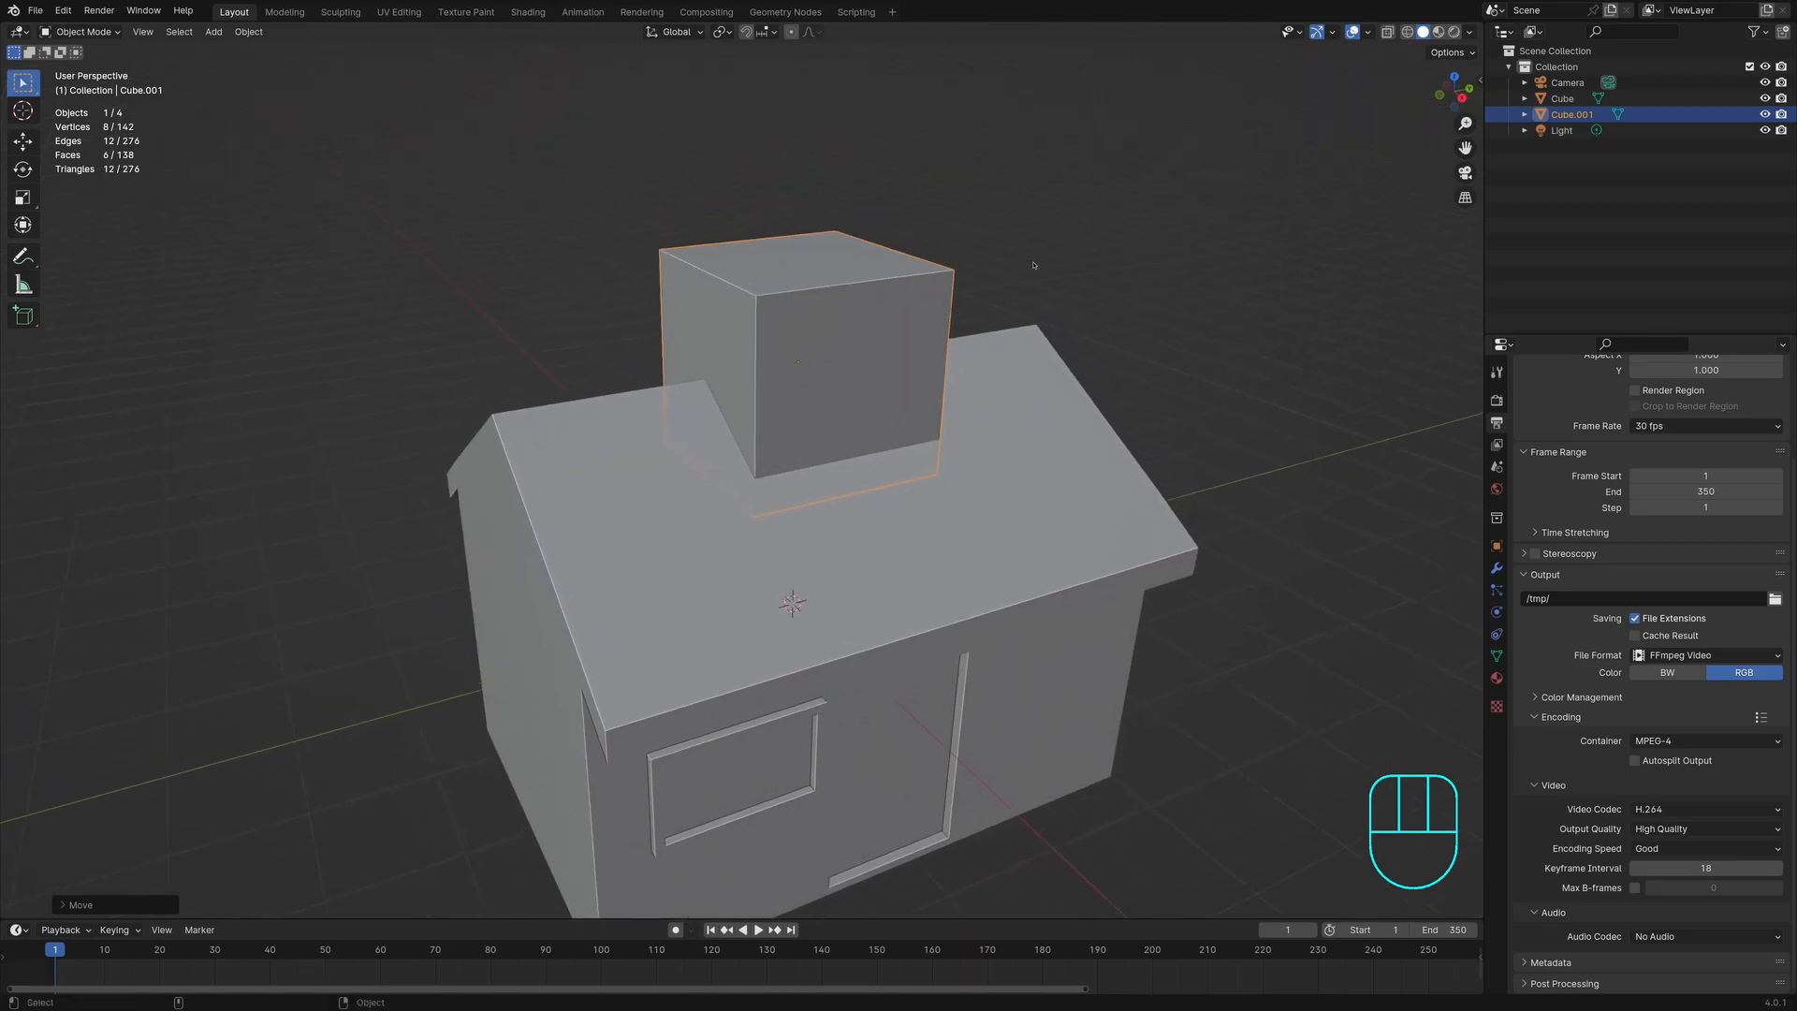
Step: Scale the chimney cube uniformly to just under half its size and apply its scale
key("s")
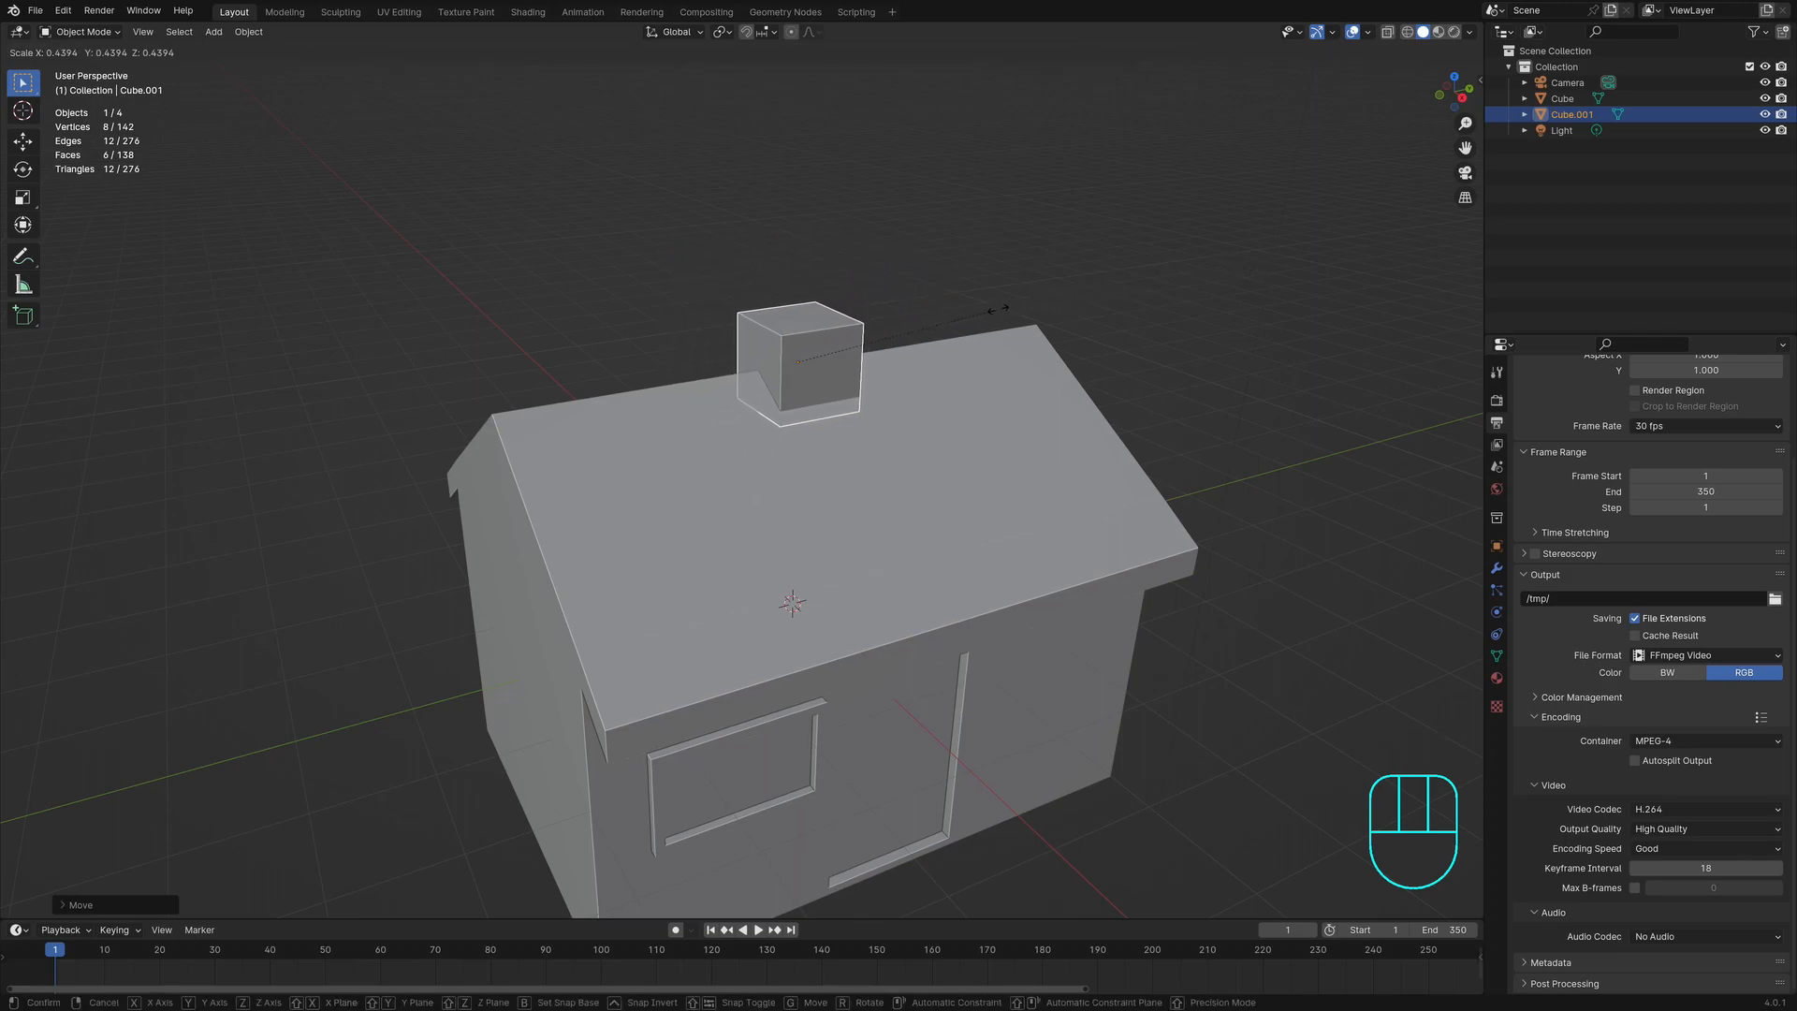
left_click(1027, 319)
mouse_move(1027, 319)
middle_mouse_down()
mouse_move(946, 264)
mouse_move(1030, 306)
middle_mouse_up()
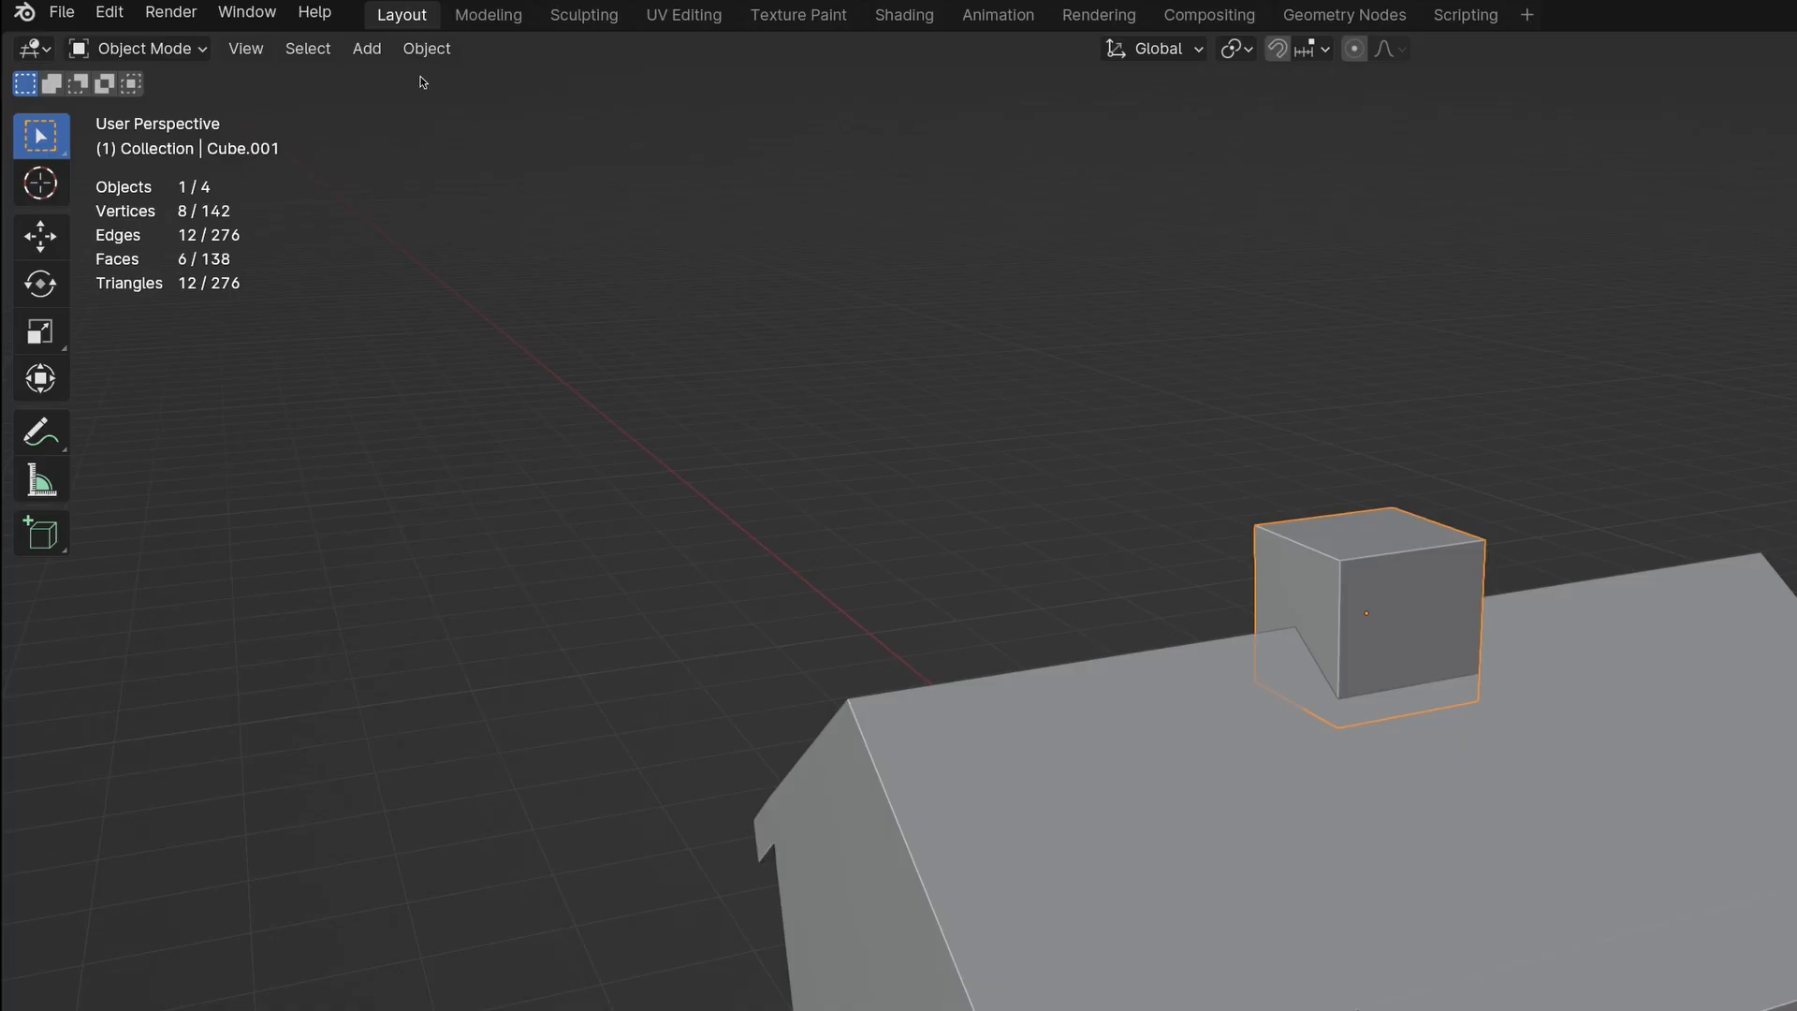
left_click(248, 32)
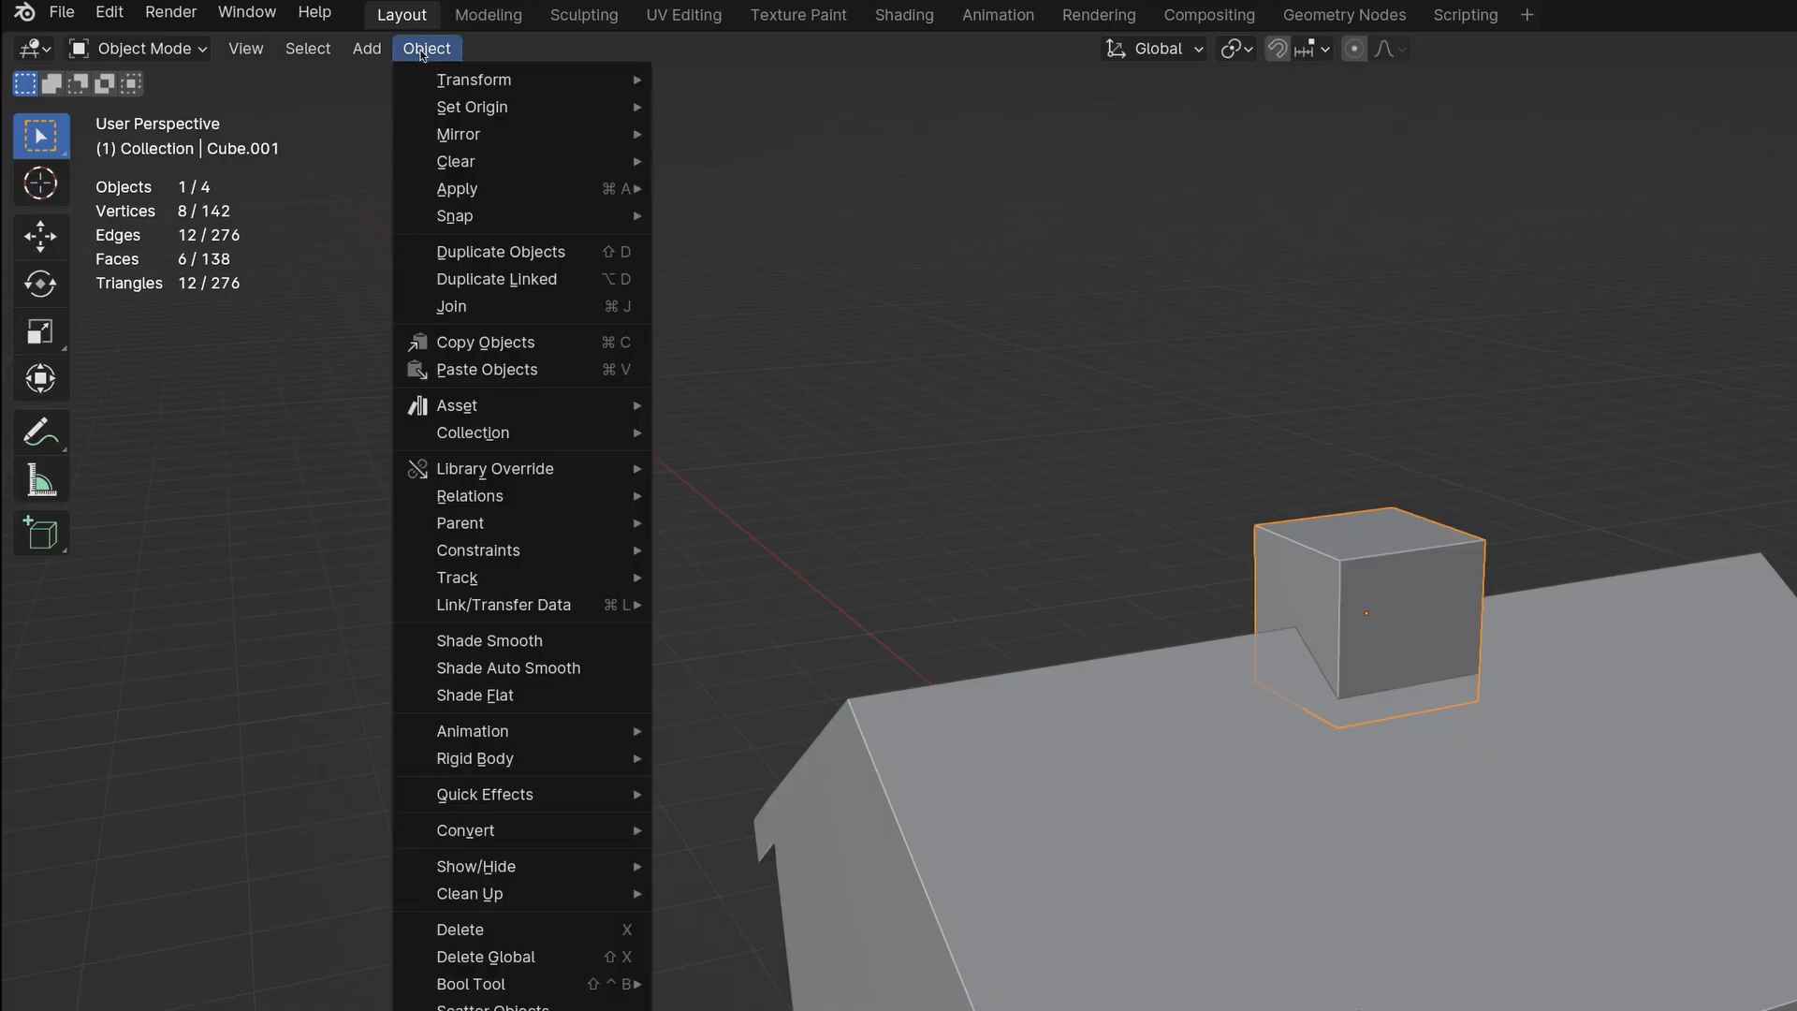
mouse_move(436, 192)
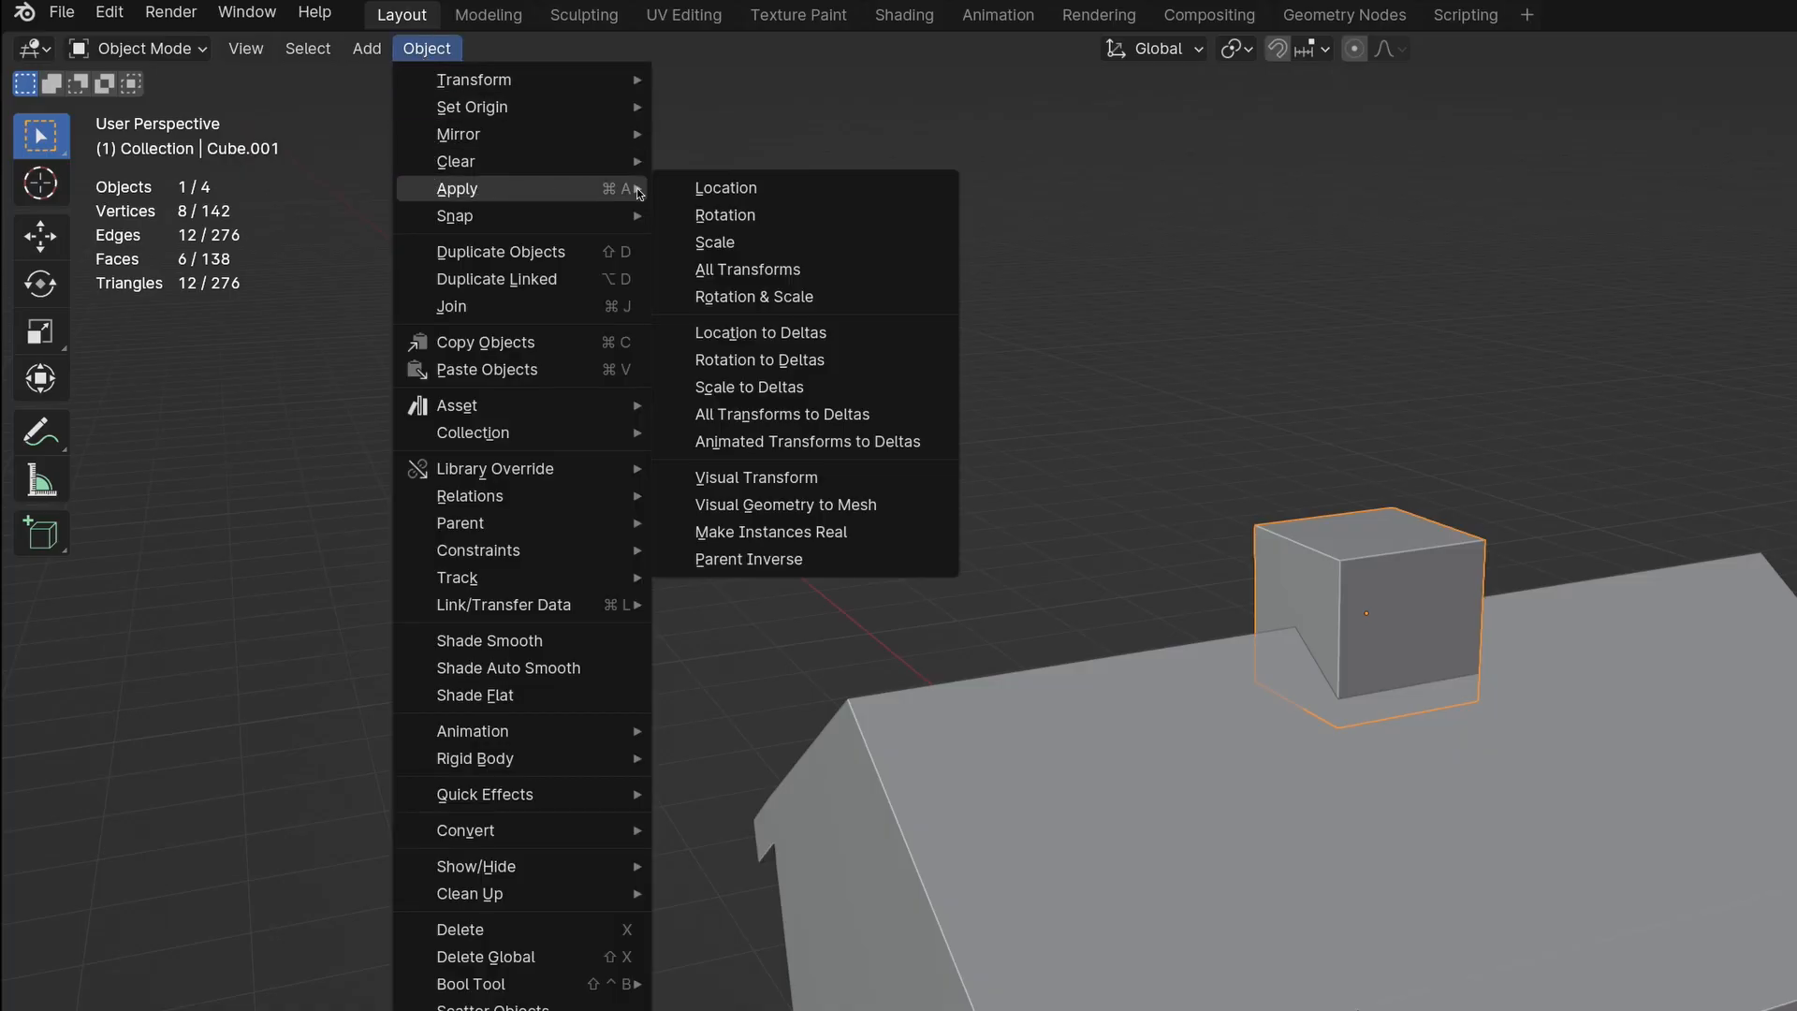
left_click(716, 242)
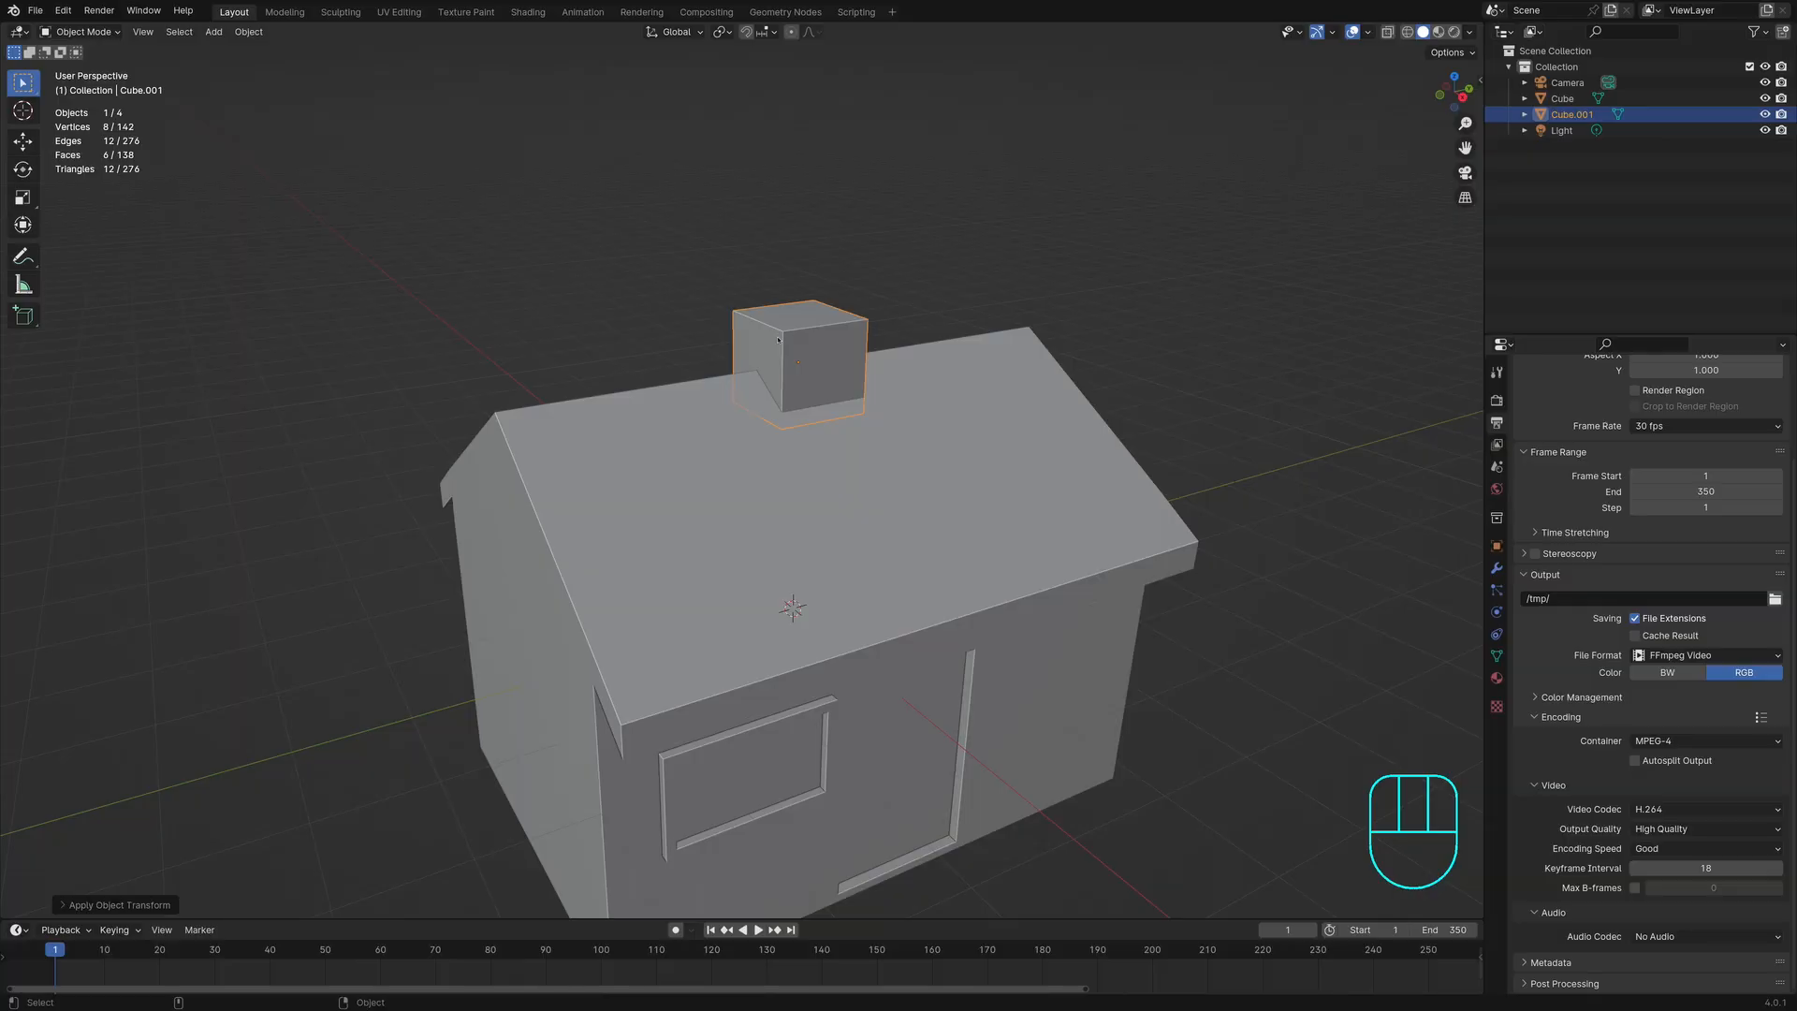
Step: Select the chimney cube, enter Edit Mode and raise its top face slightly along the Z axis
scroll(823, 350, "up", 2)
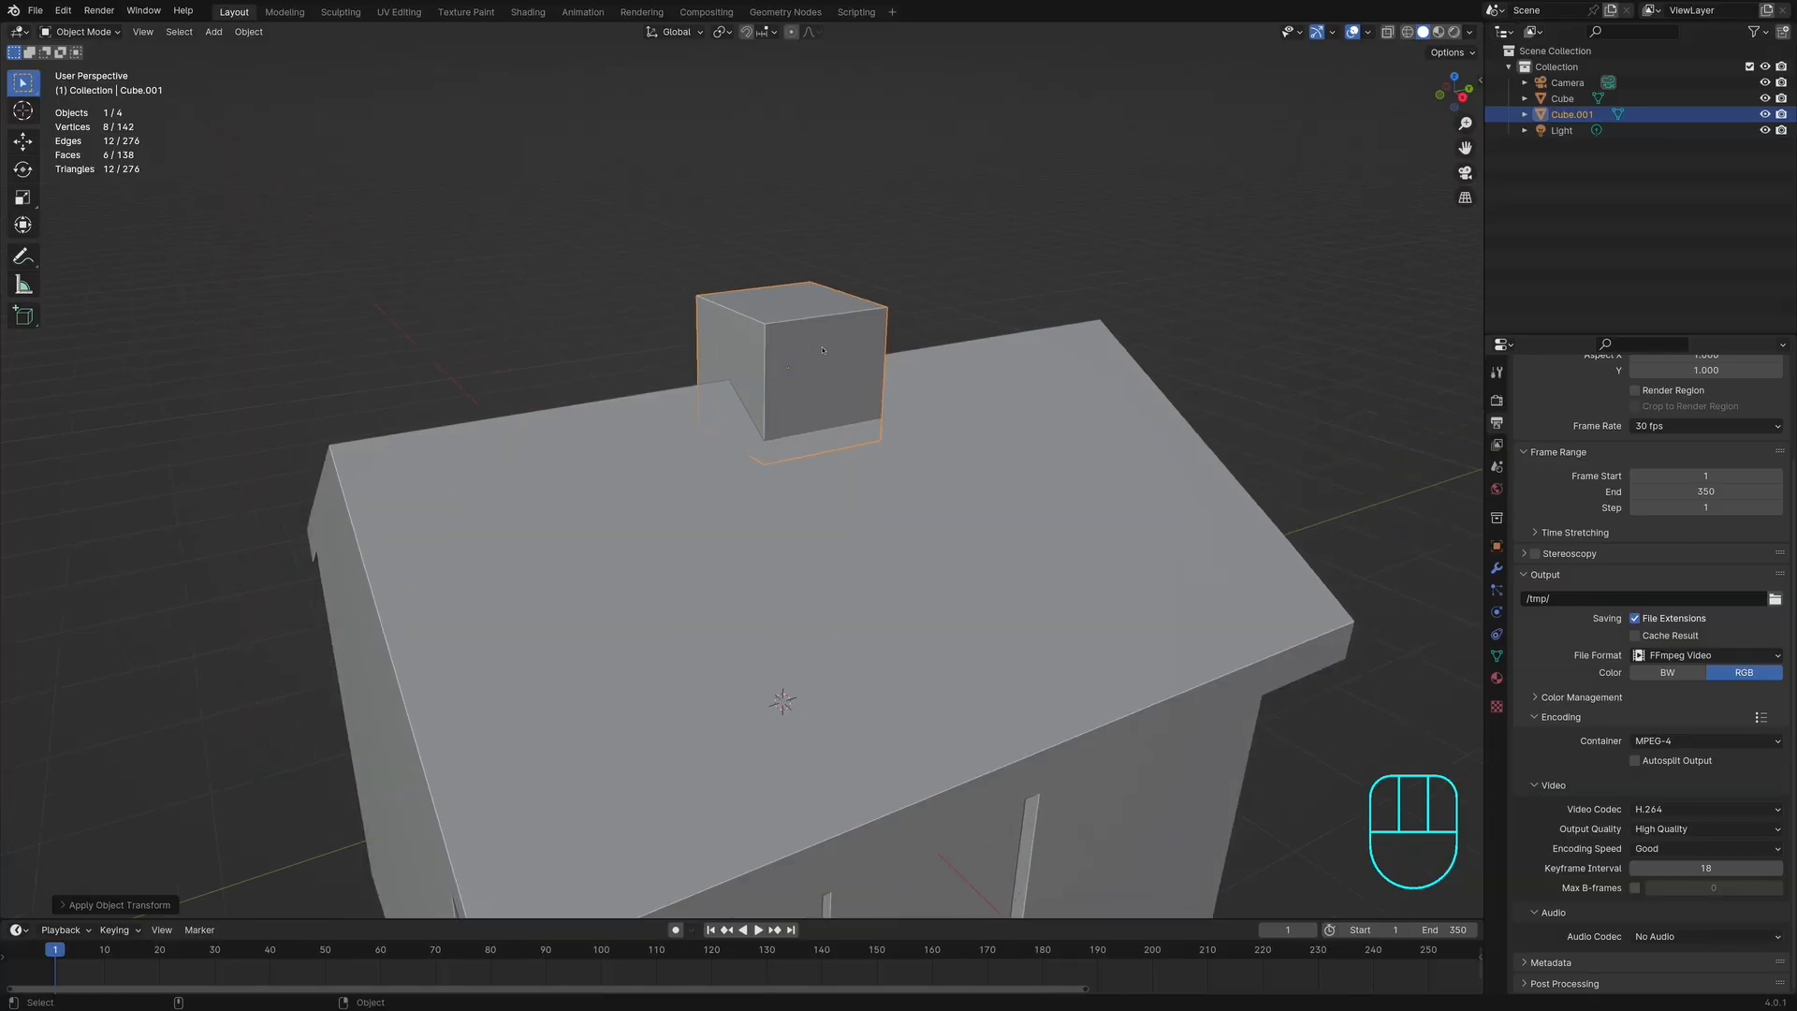
left_click(920, 274)
left_click(841, 325)
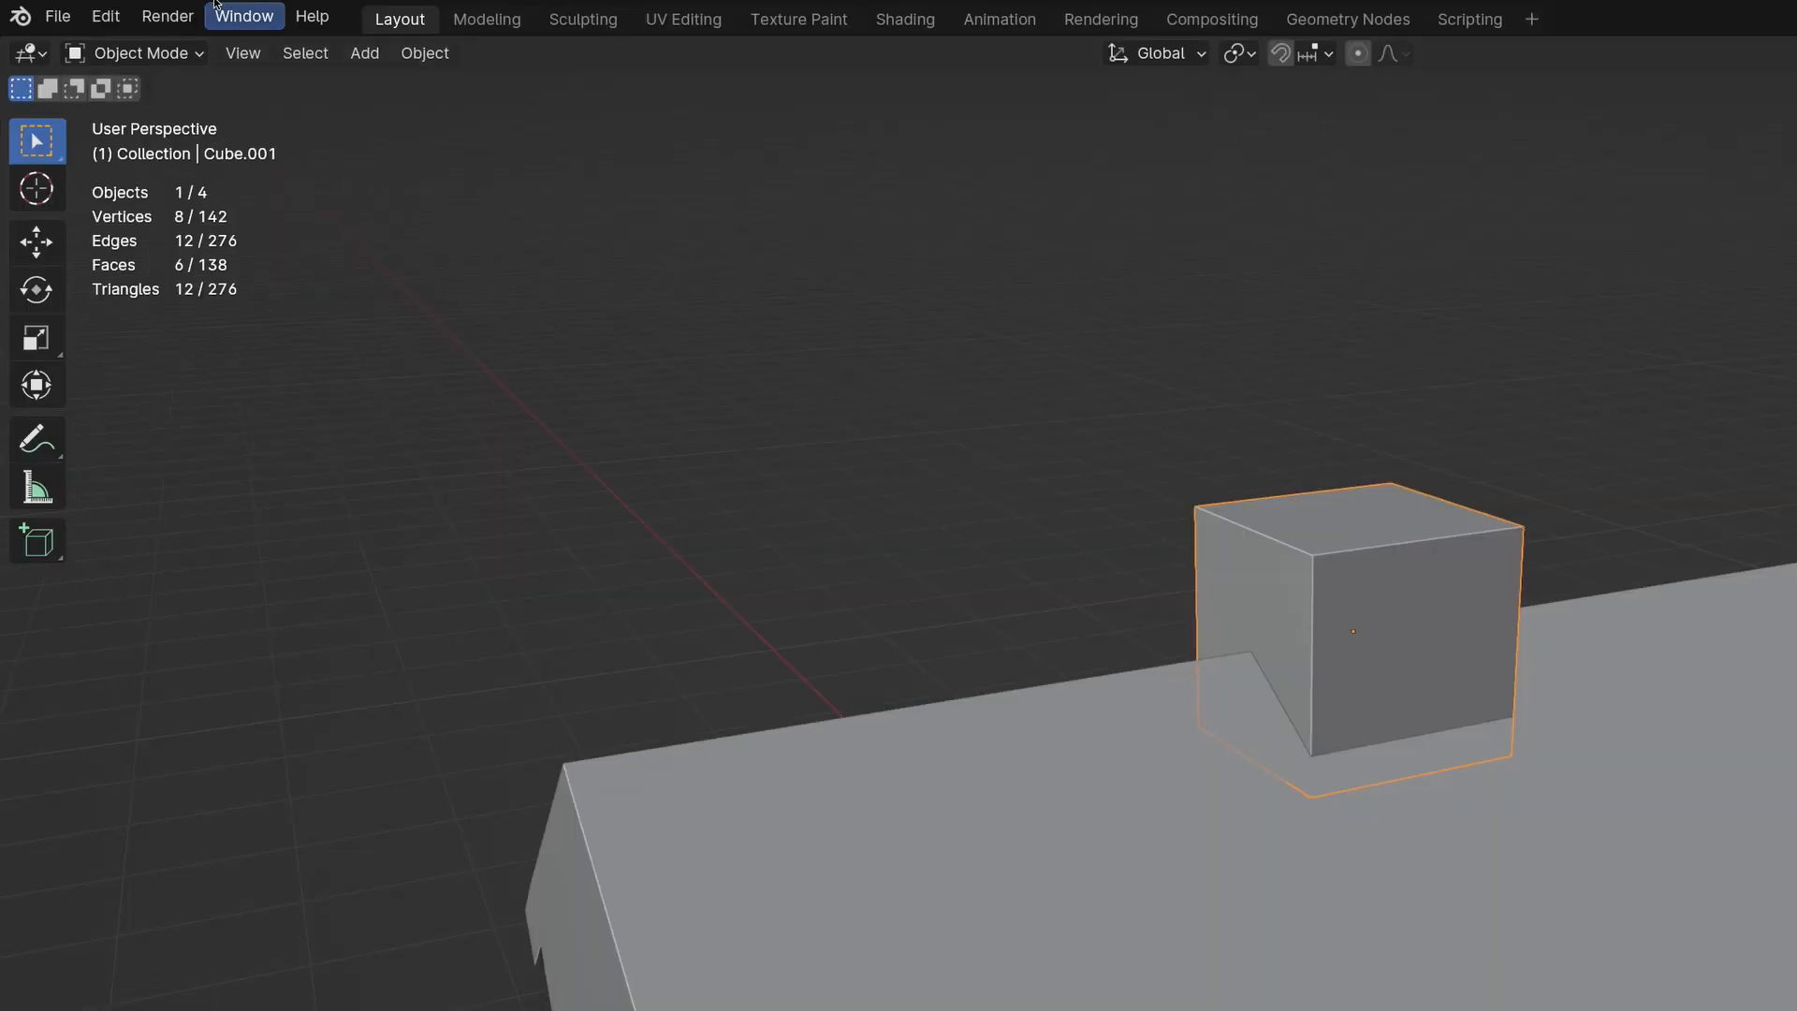
left_click(89, 32)
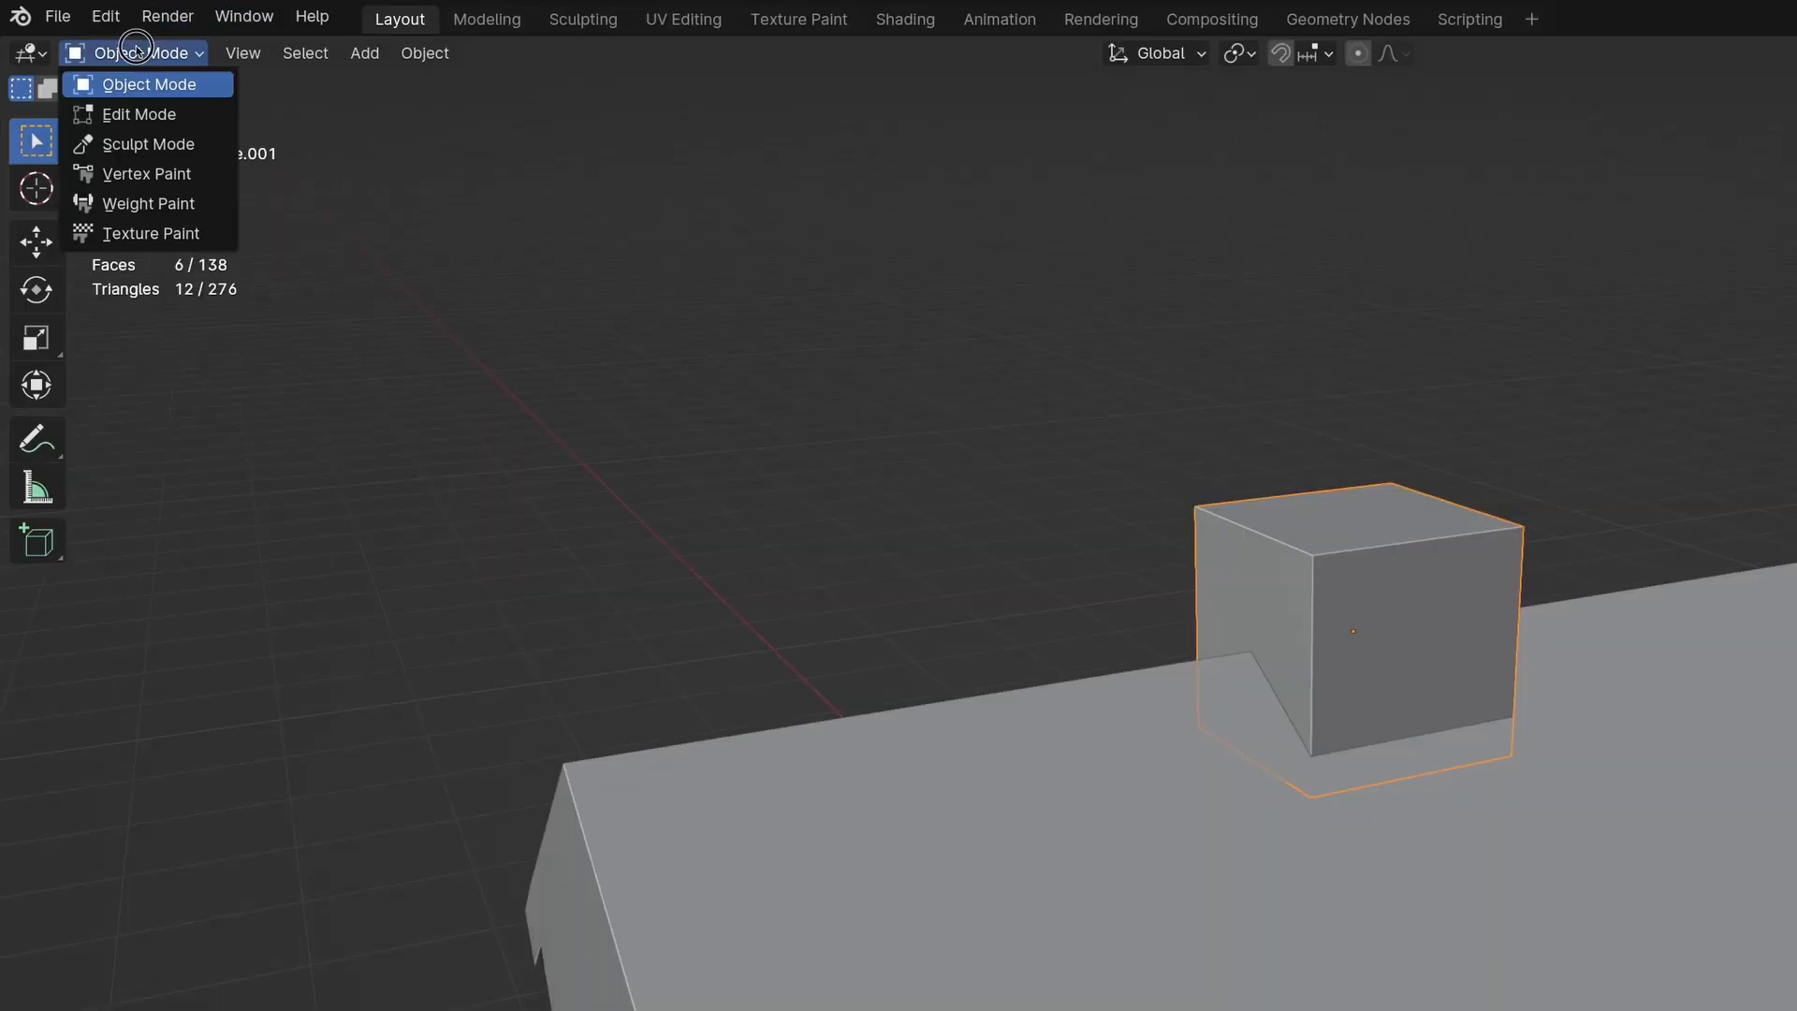
left_click(159, 111)
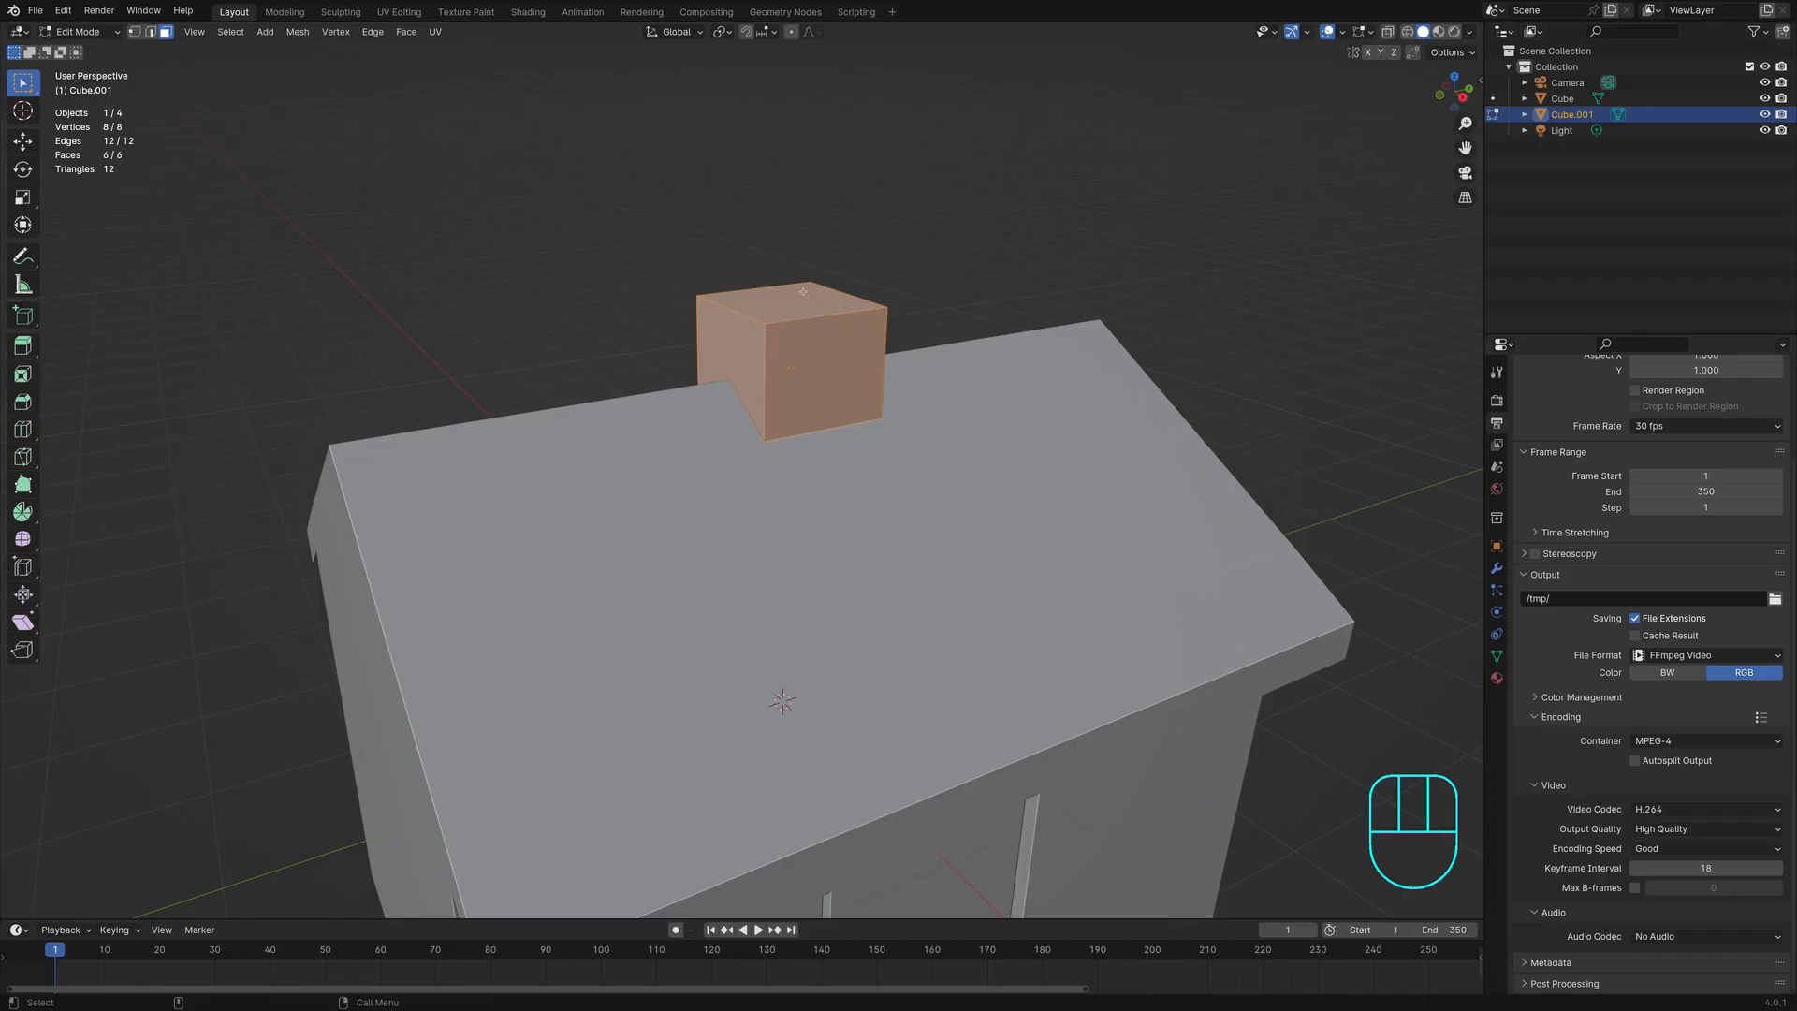
left_click(803, 291)
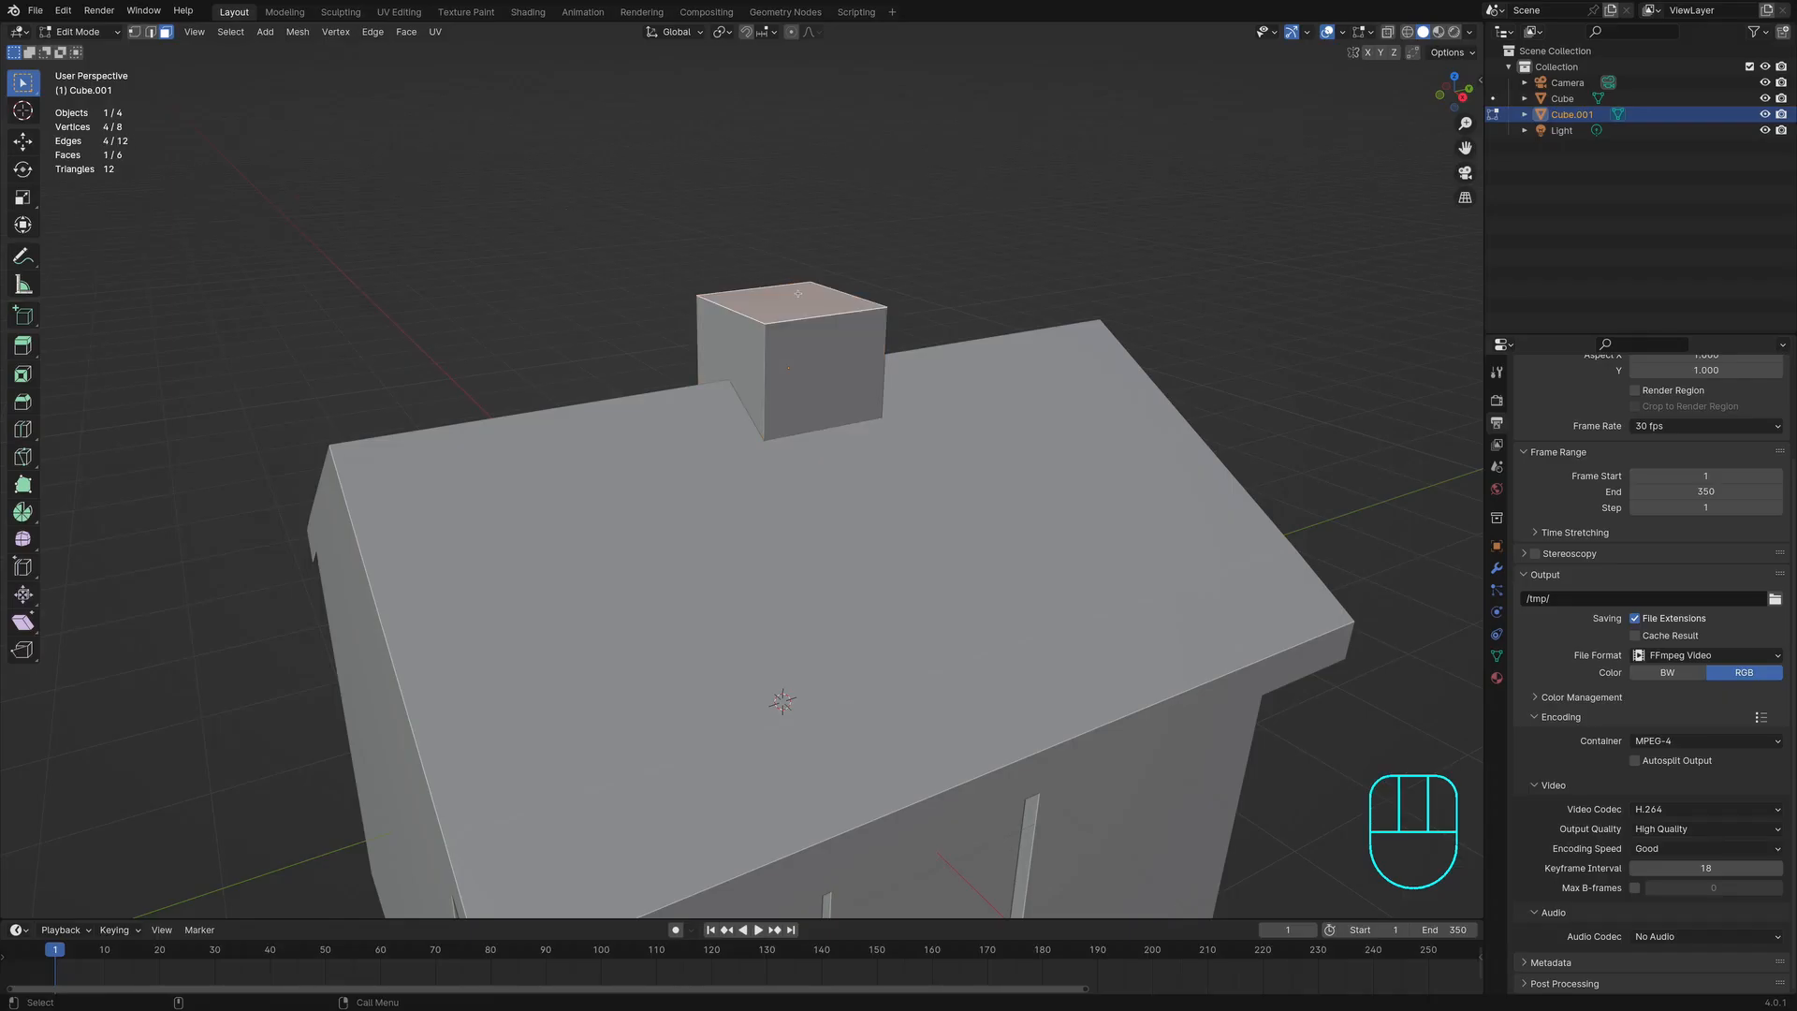
scroll(797, 284, "up", 2)
key("g")
key("z")
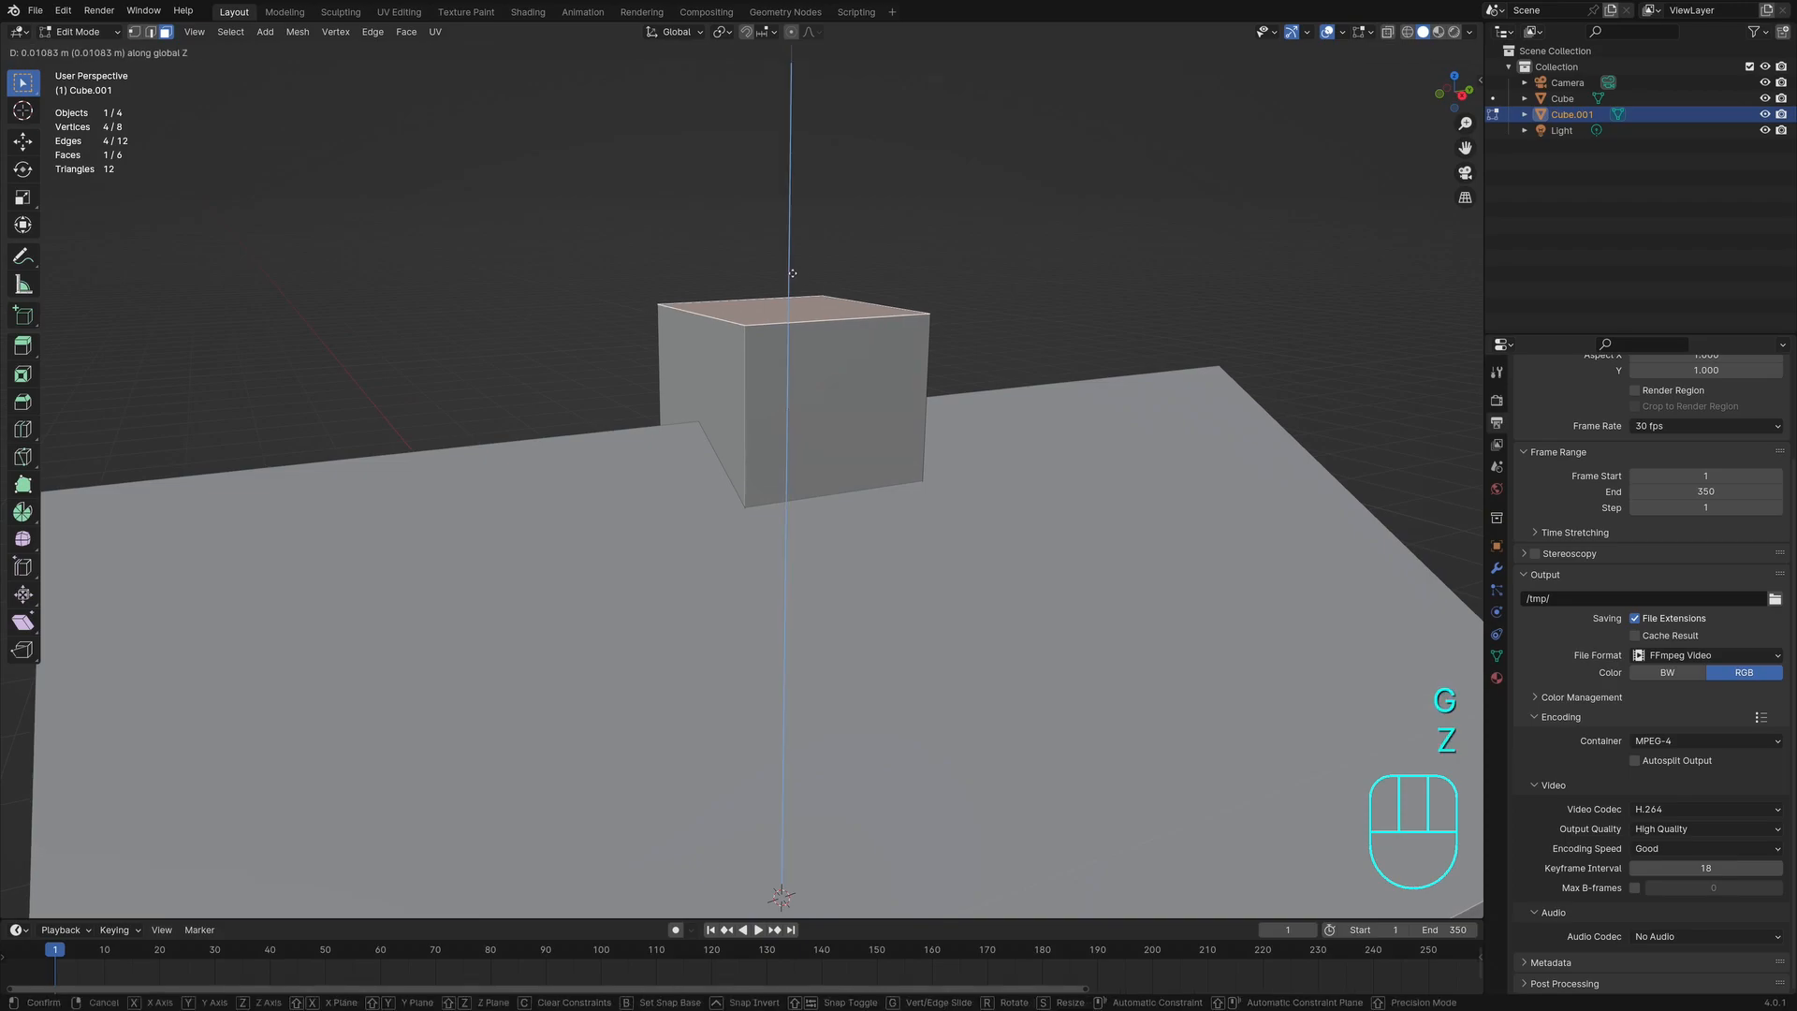
left_click(794, 239)
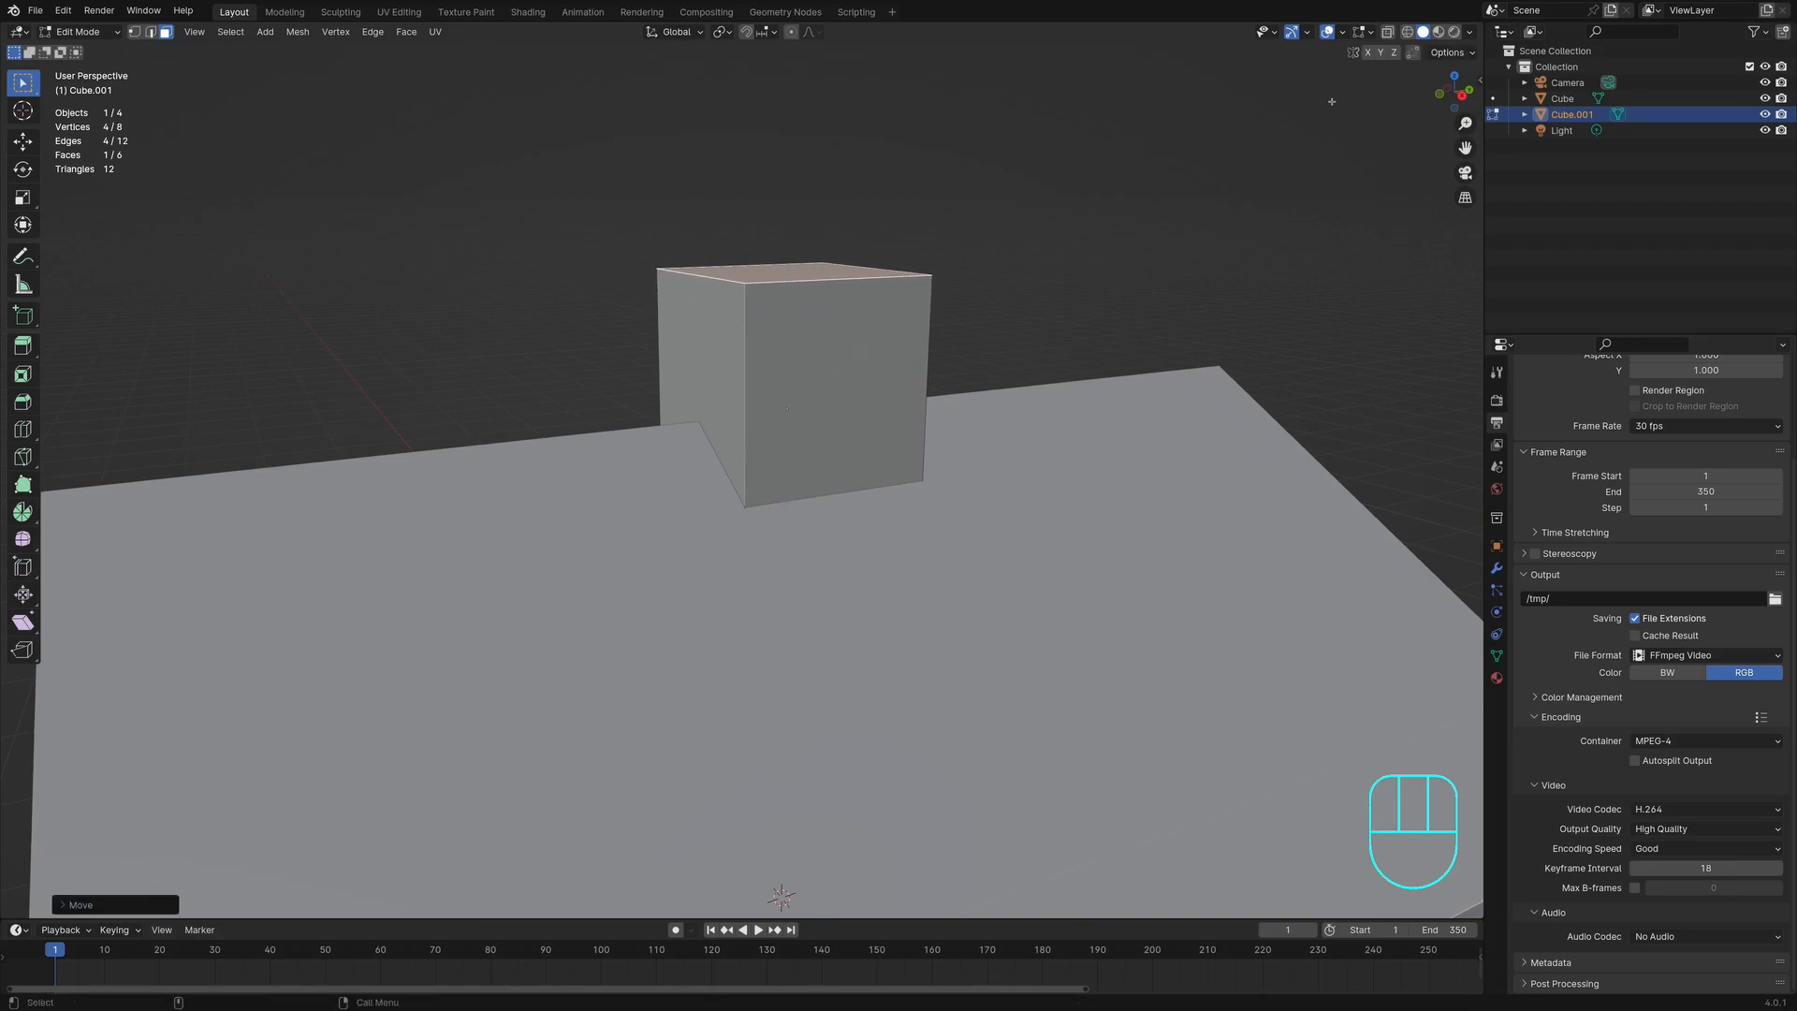
Step: Extrude the chimney's top face in place and scale the new face outward to about 1.21
left_click(1459, 97)
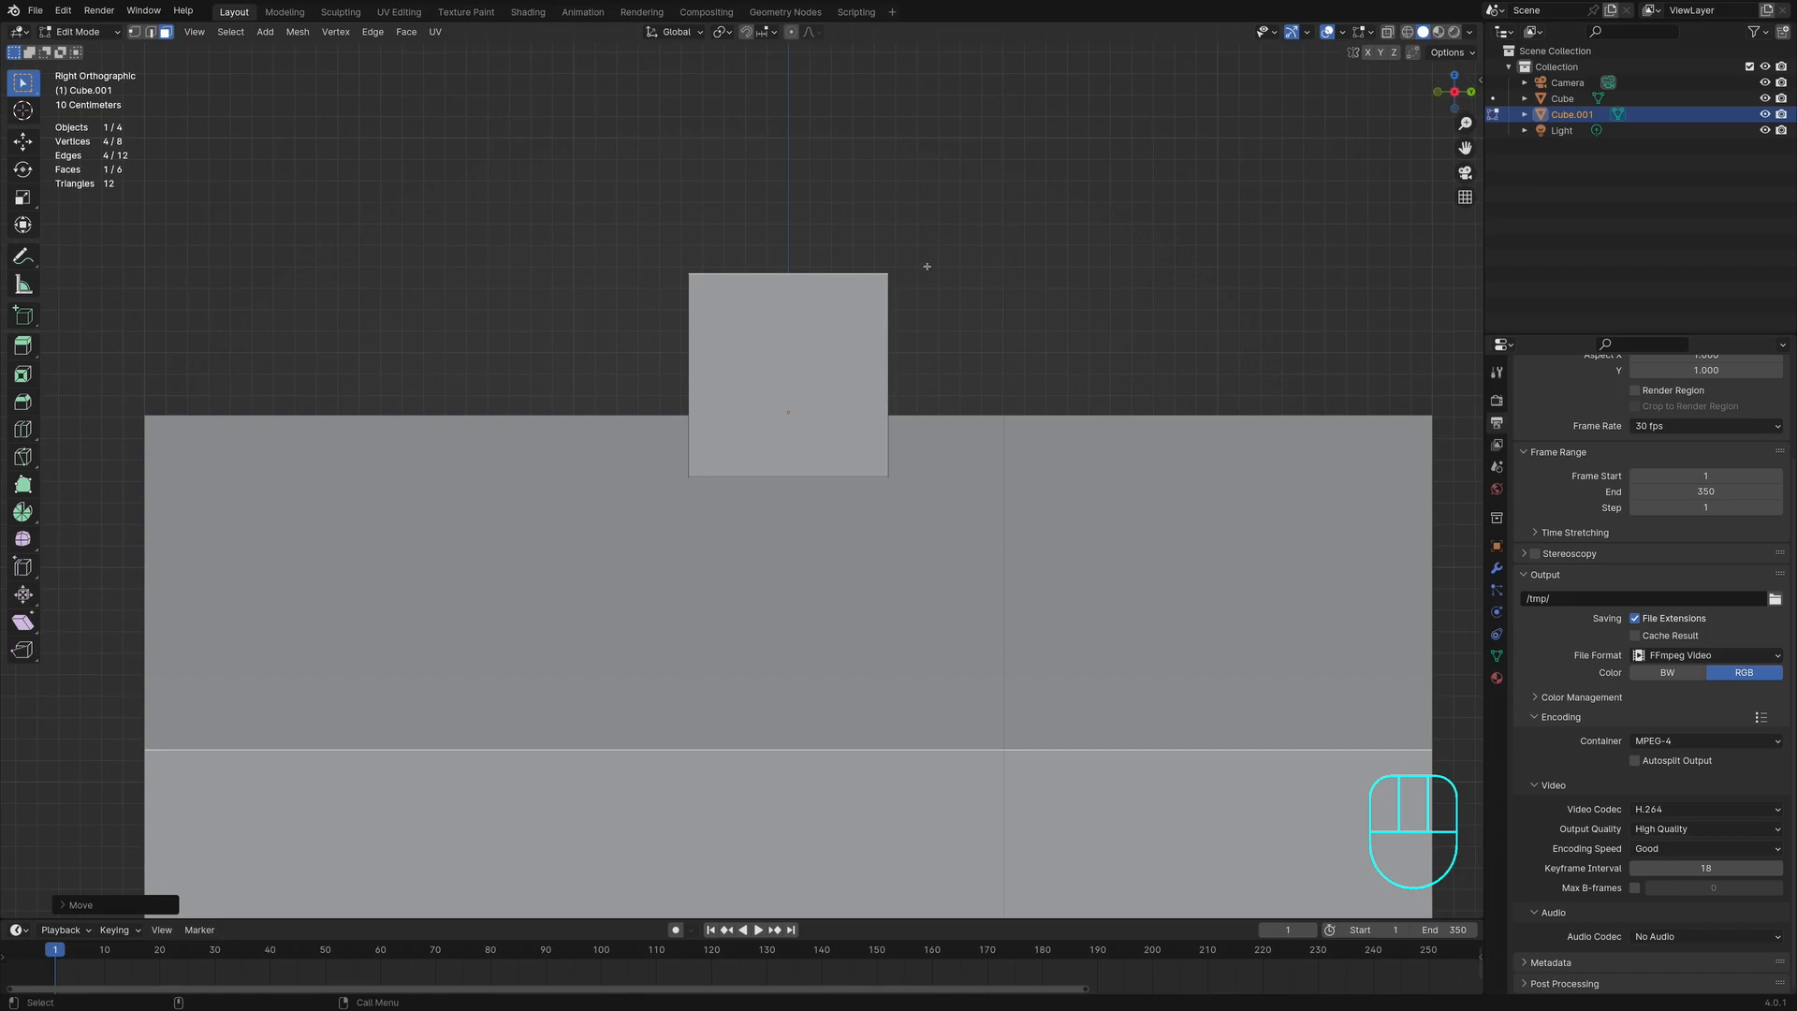
scroll(935, 281, "up", 2)
key("e")
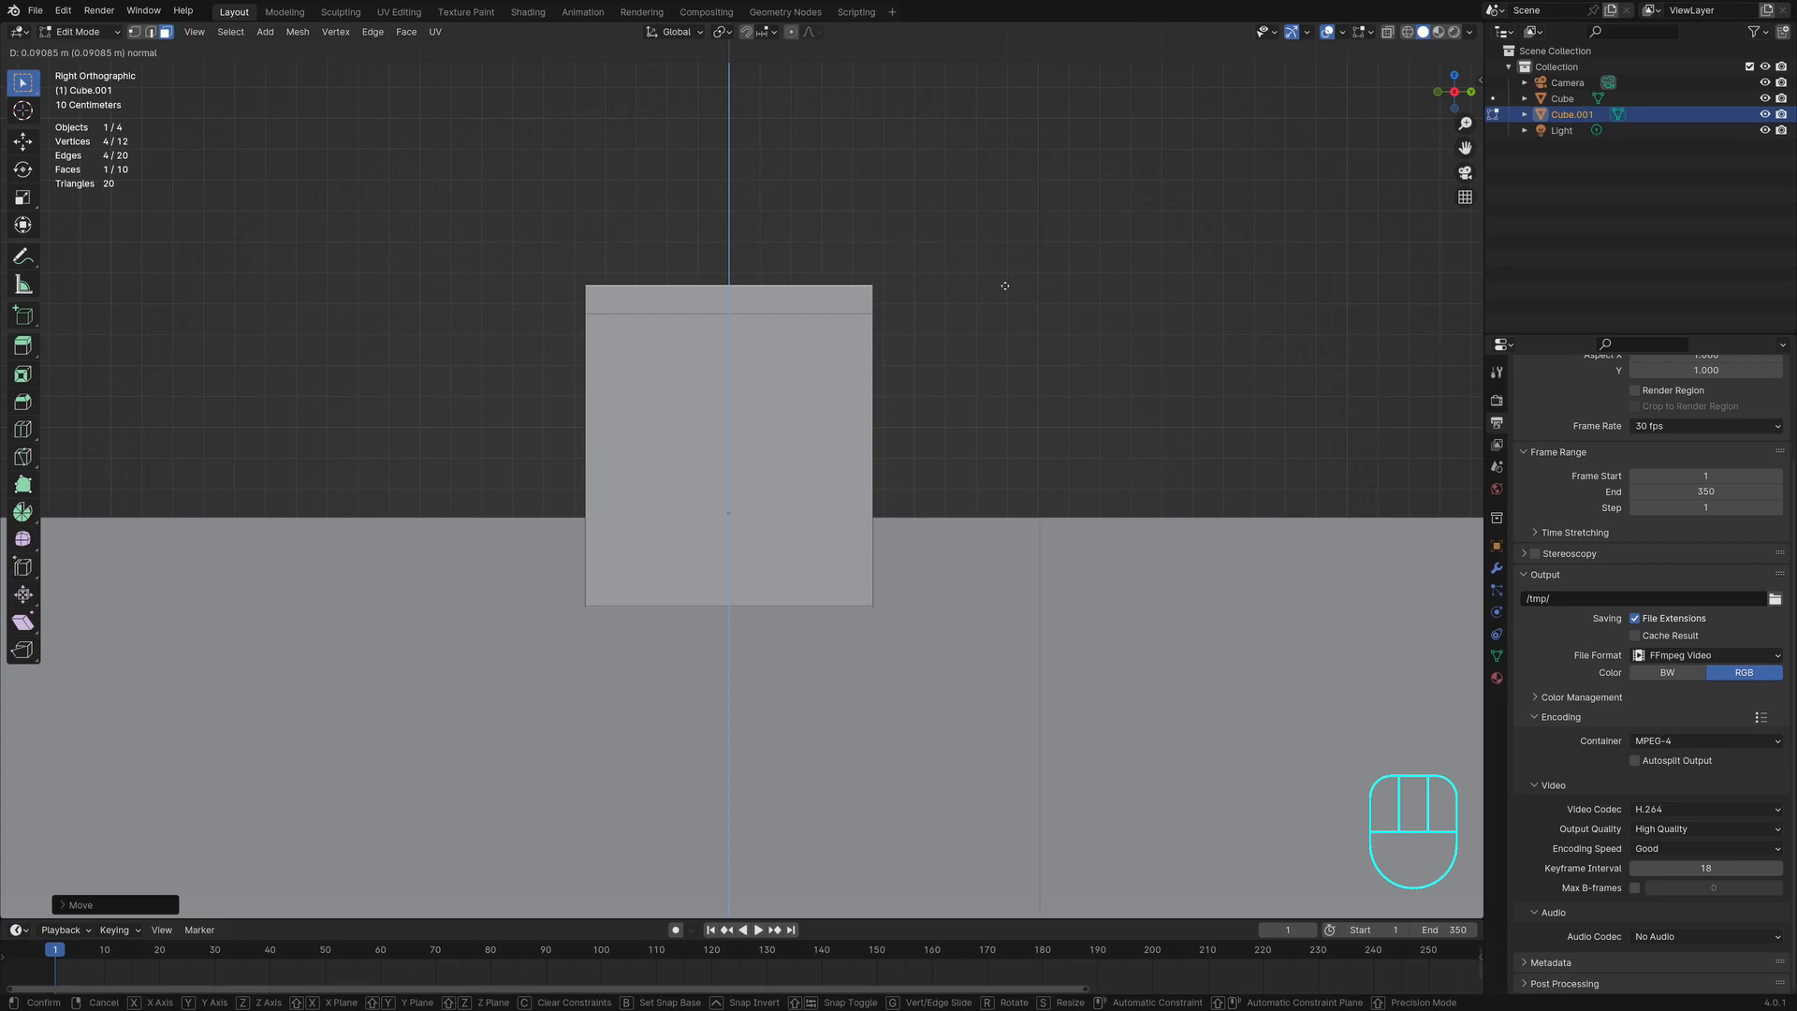
right_click(1004, 285)
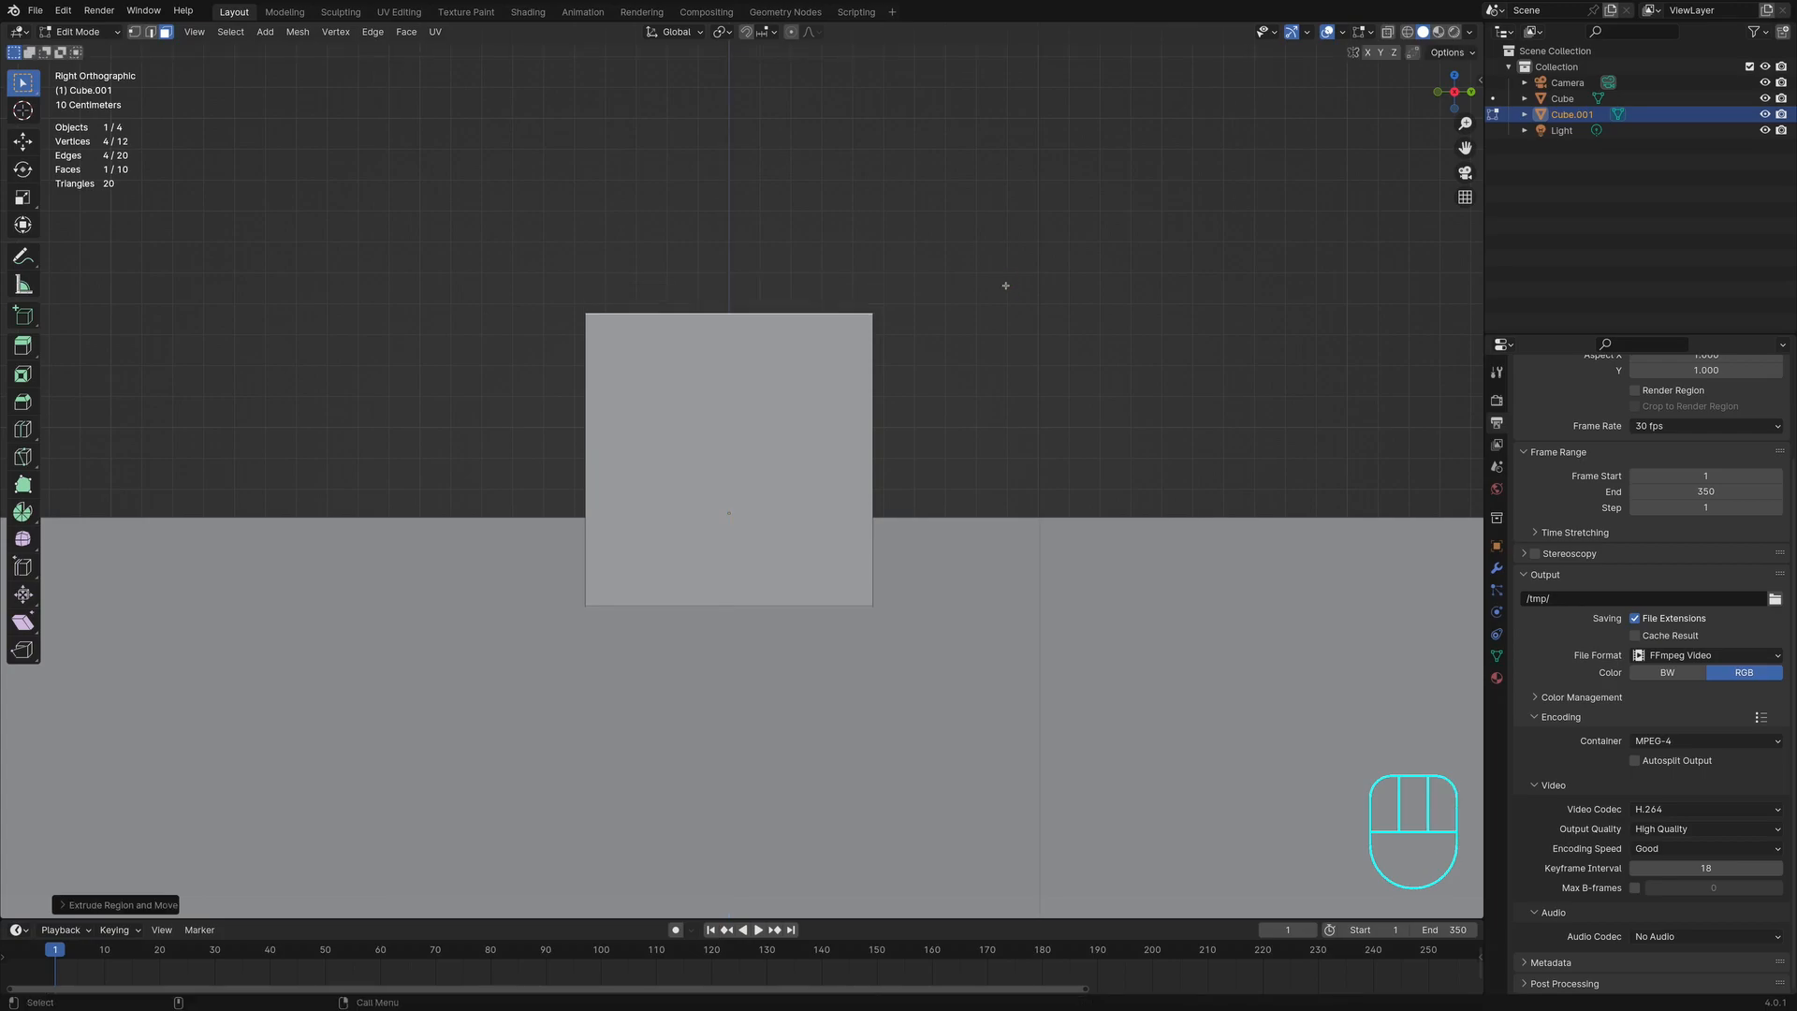
key("s")
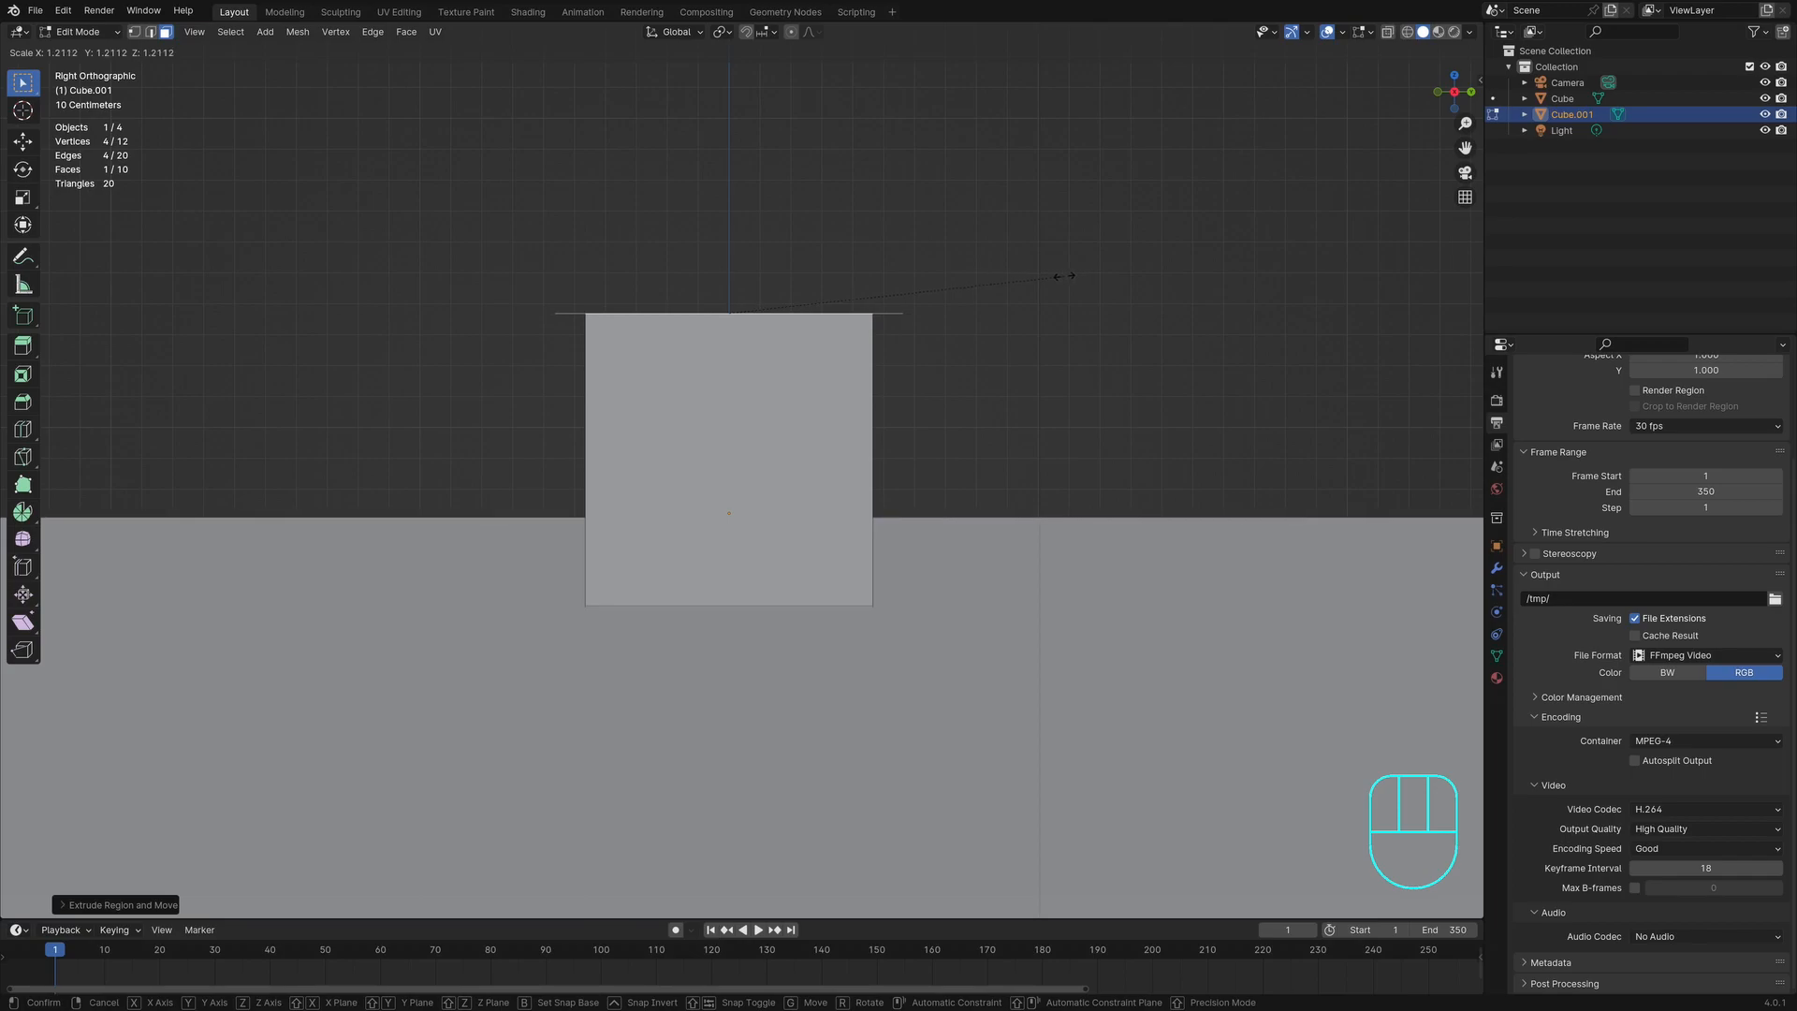
left_click(1010, 276)
Step: Extrude the widened chimney top face upward into a cap about one fifth as tall as it is wide
scroll(911, 293, "up", 2)
middle_click_drag(911, 293, 1013, 285, "shift")
scroll(1010, 295, "up", 1)
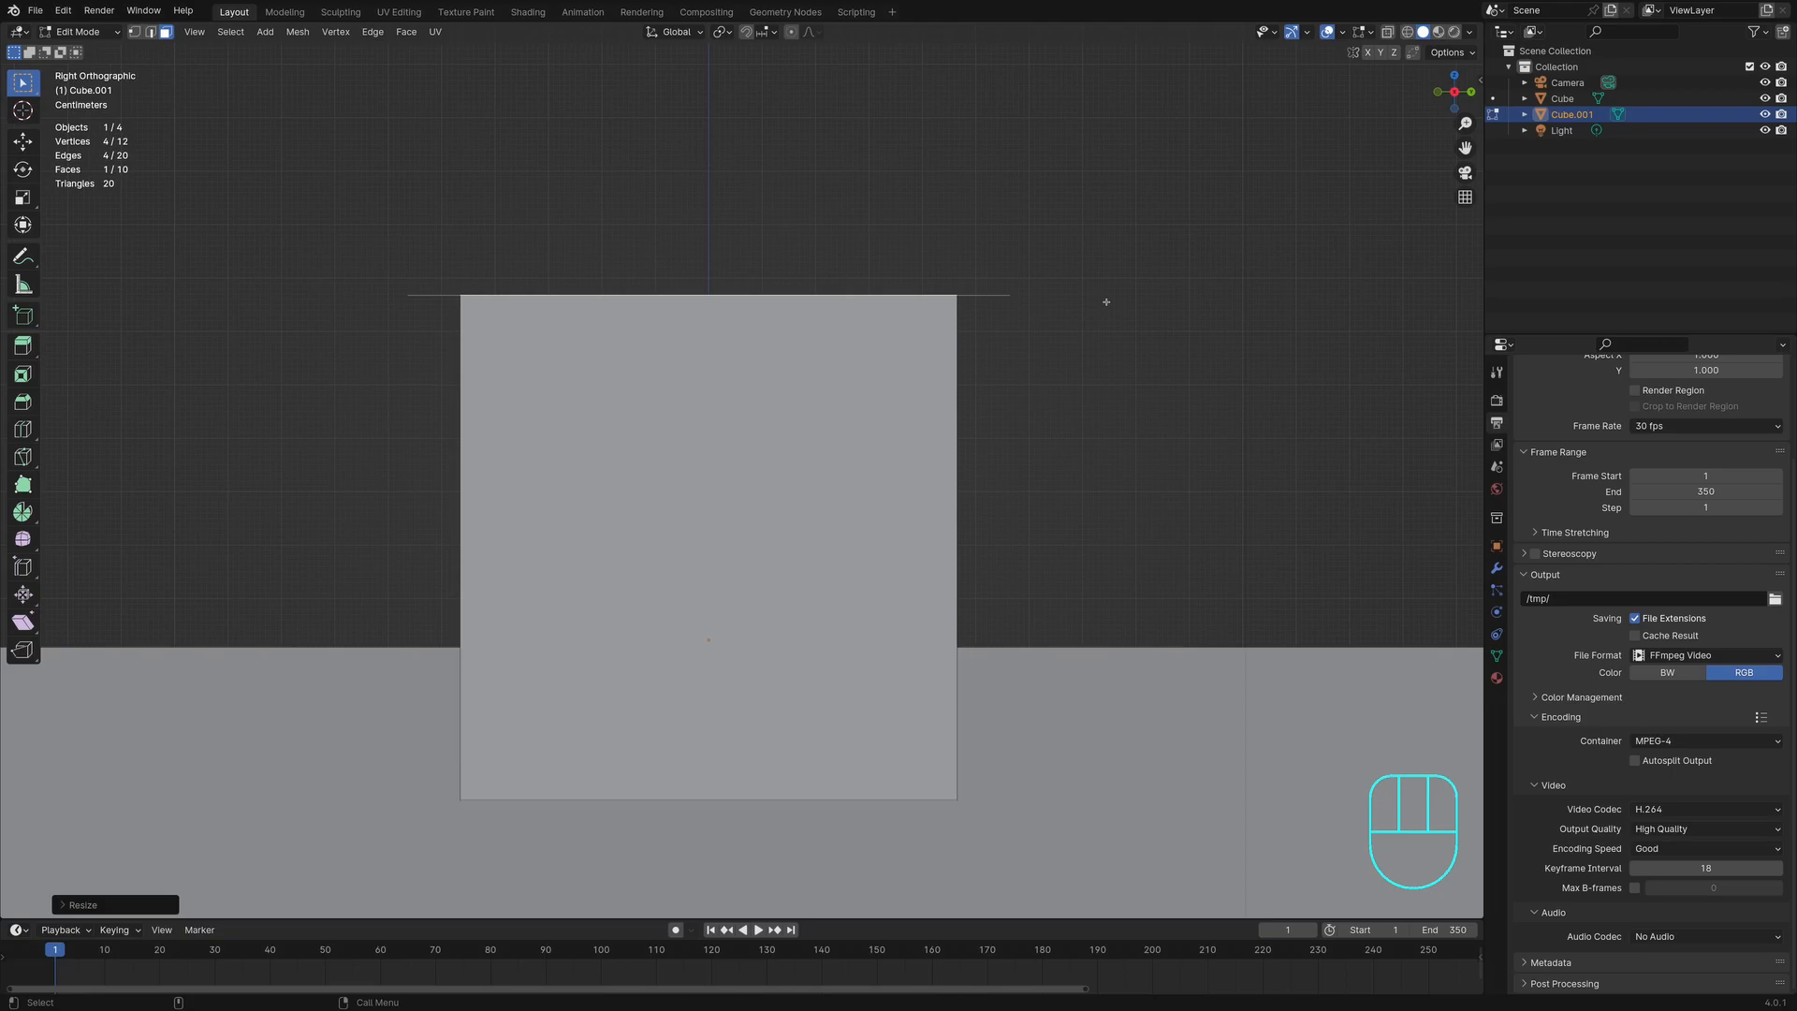
key("e")
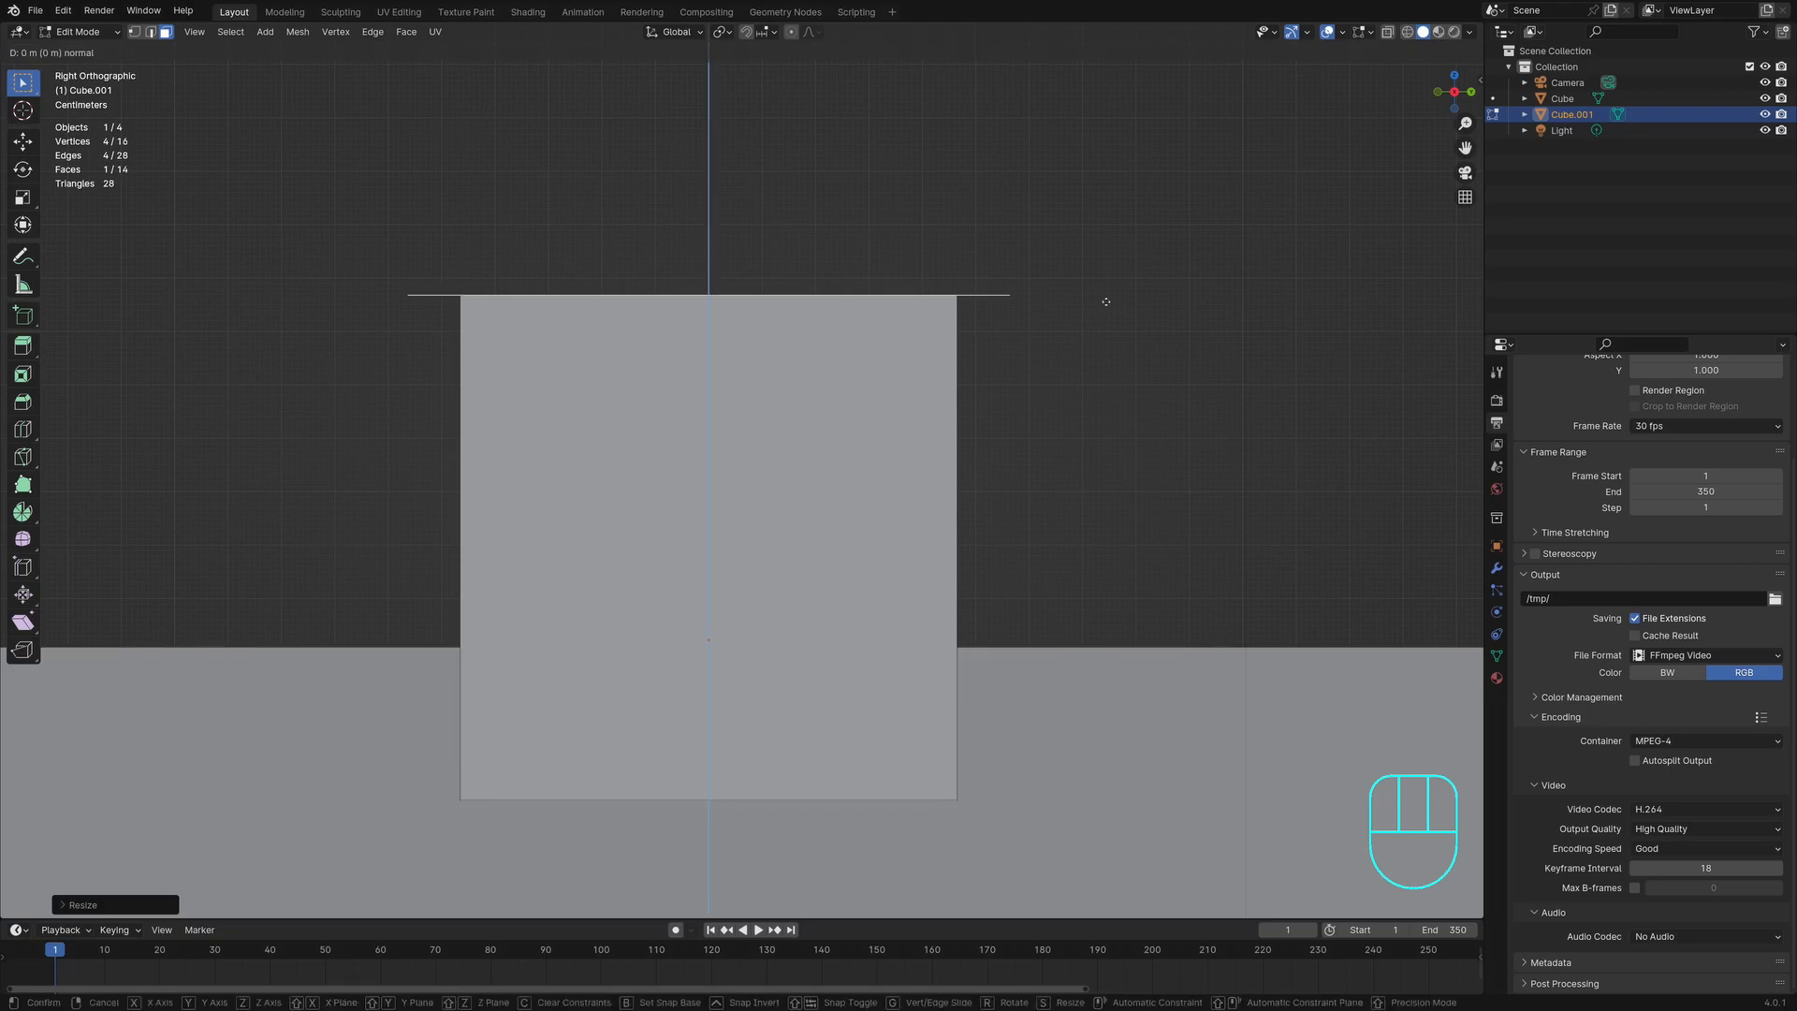
left_click(1111, 184)
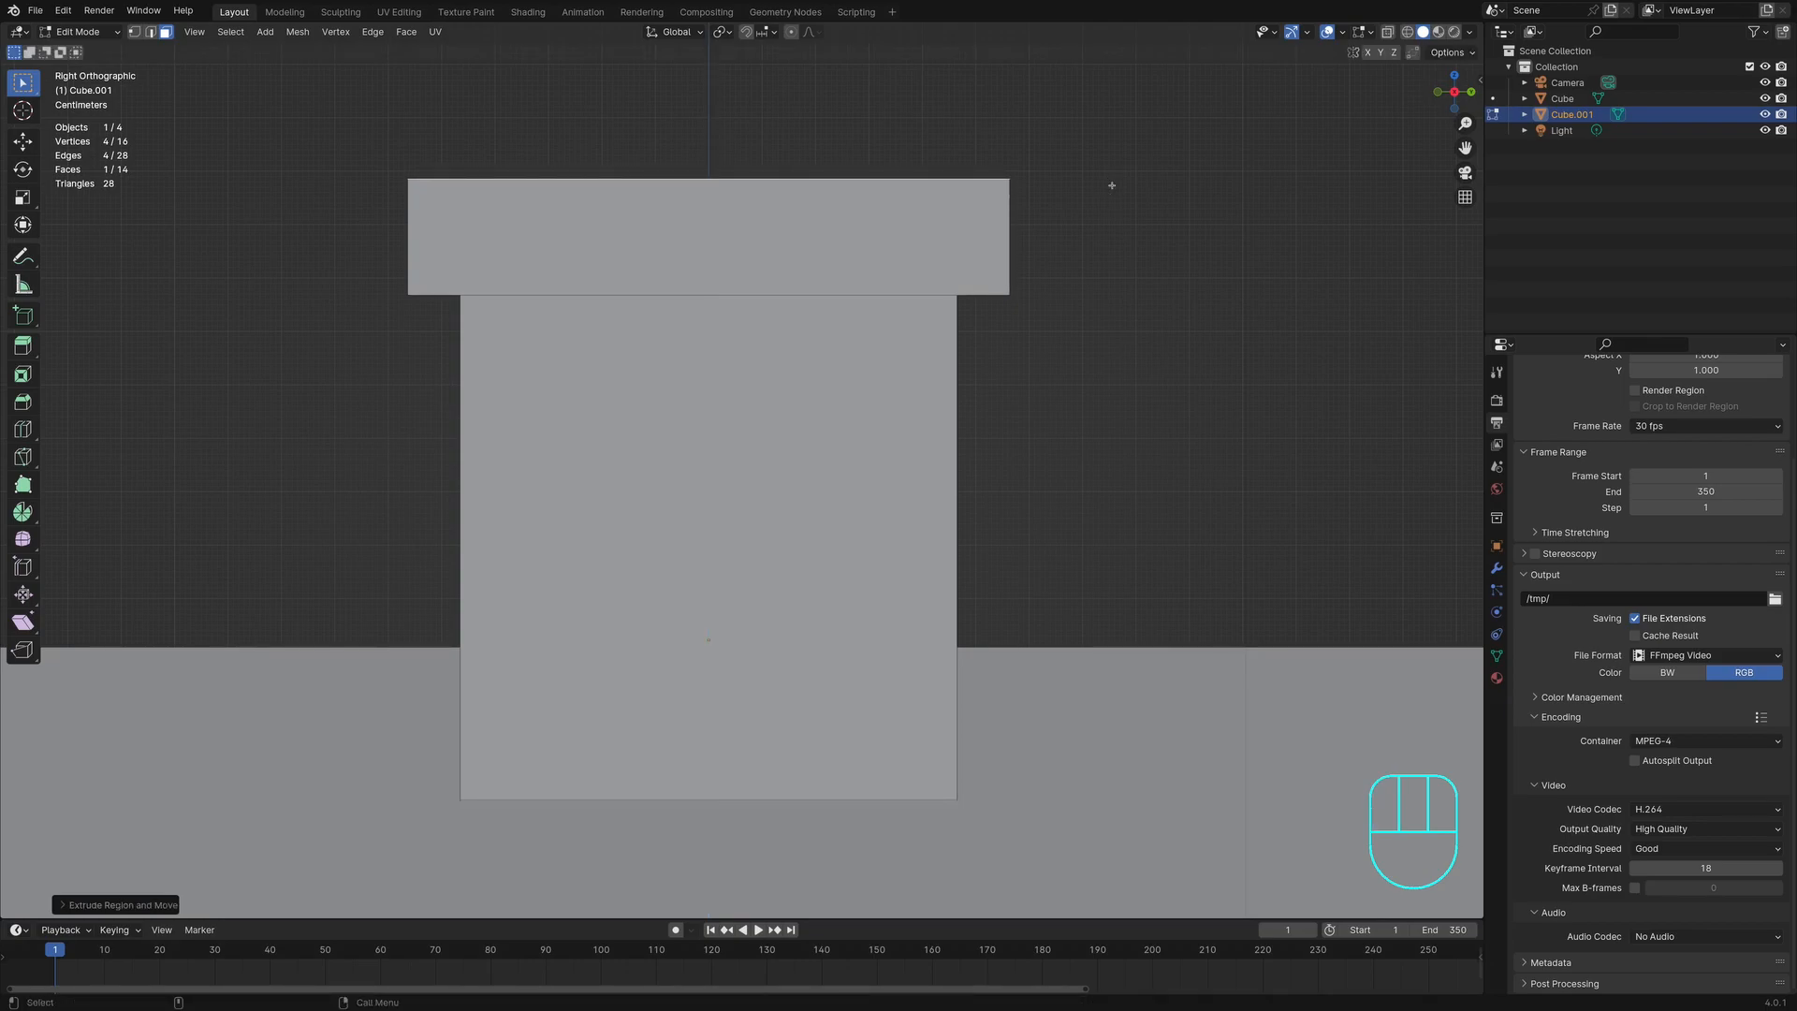
Step: Inset the cap's top face by about 0.18 m and extrude it down a little over 0.6 m to hollow the chimney
middle_click_drag(1028, 240, 1241, 269)
key("i")
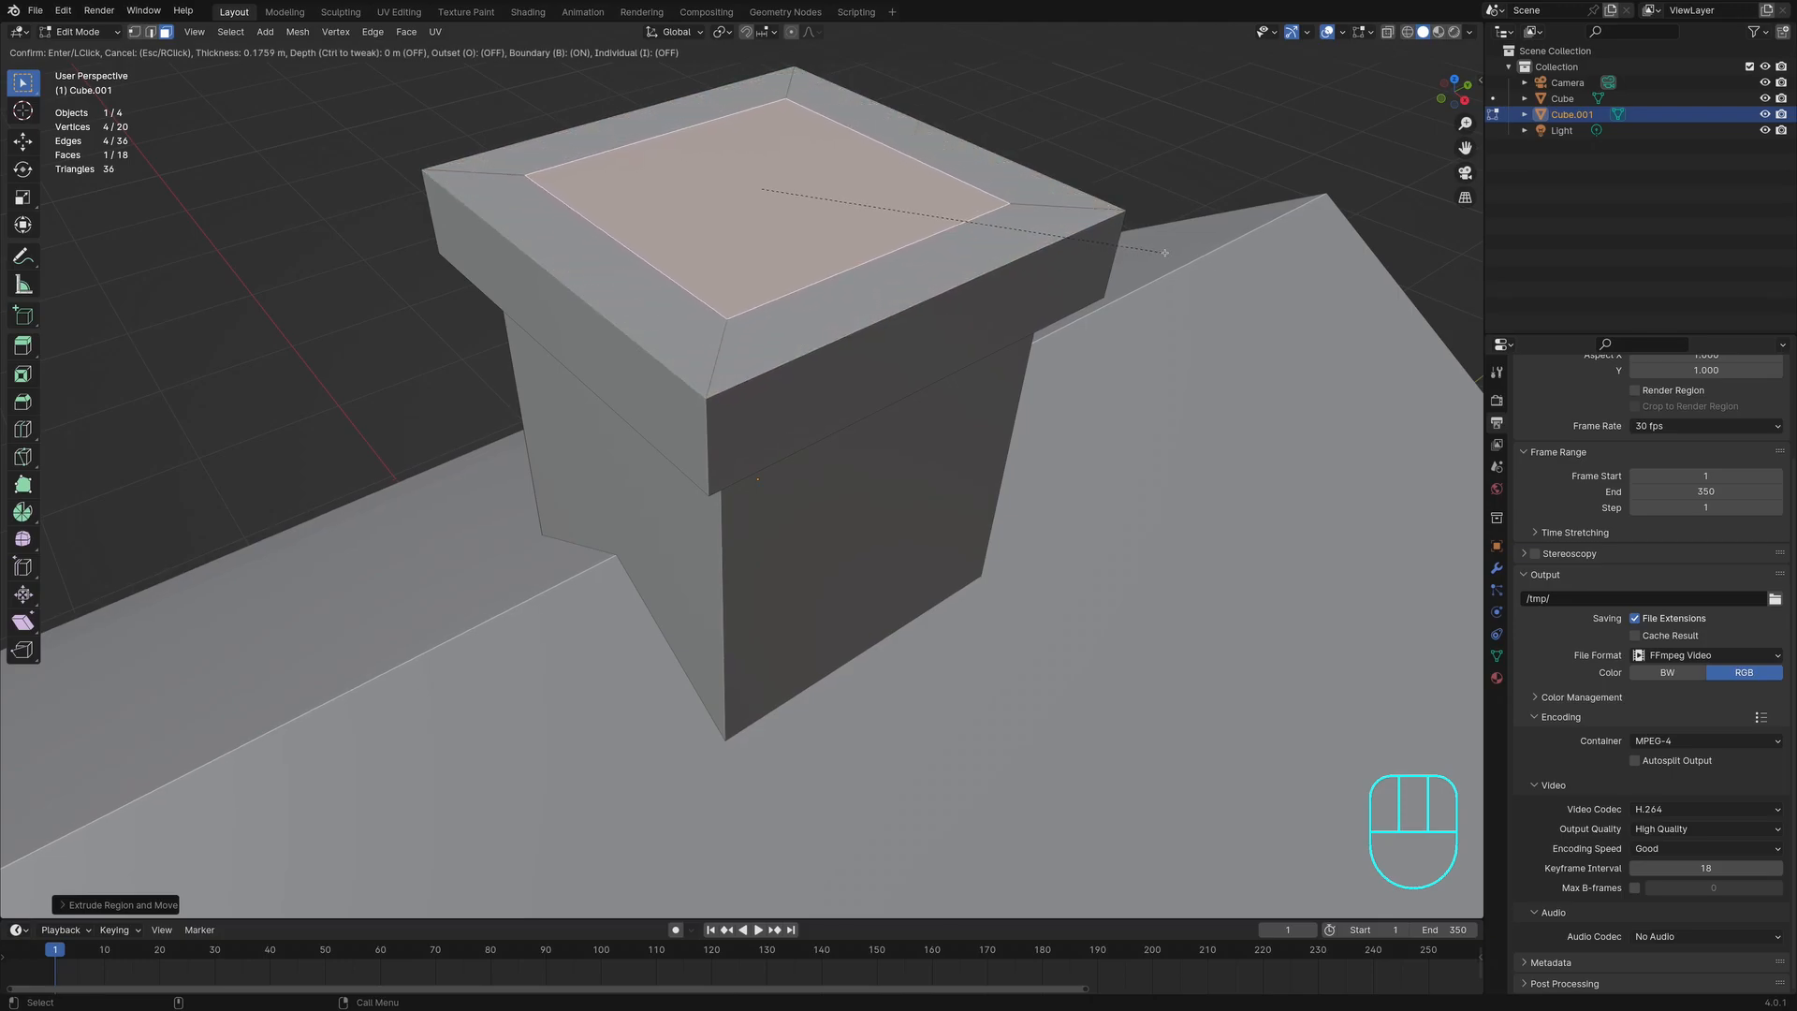
left_click(1164, 252)
scroll(1160, 263, "down", 3)
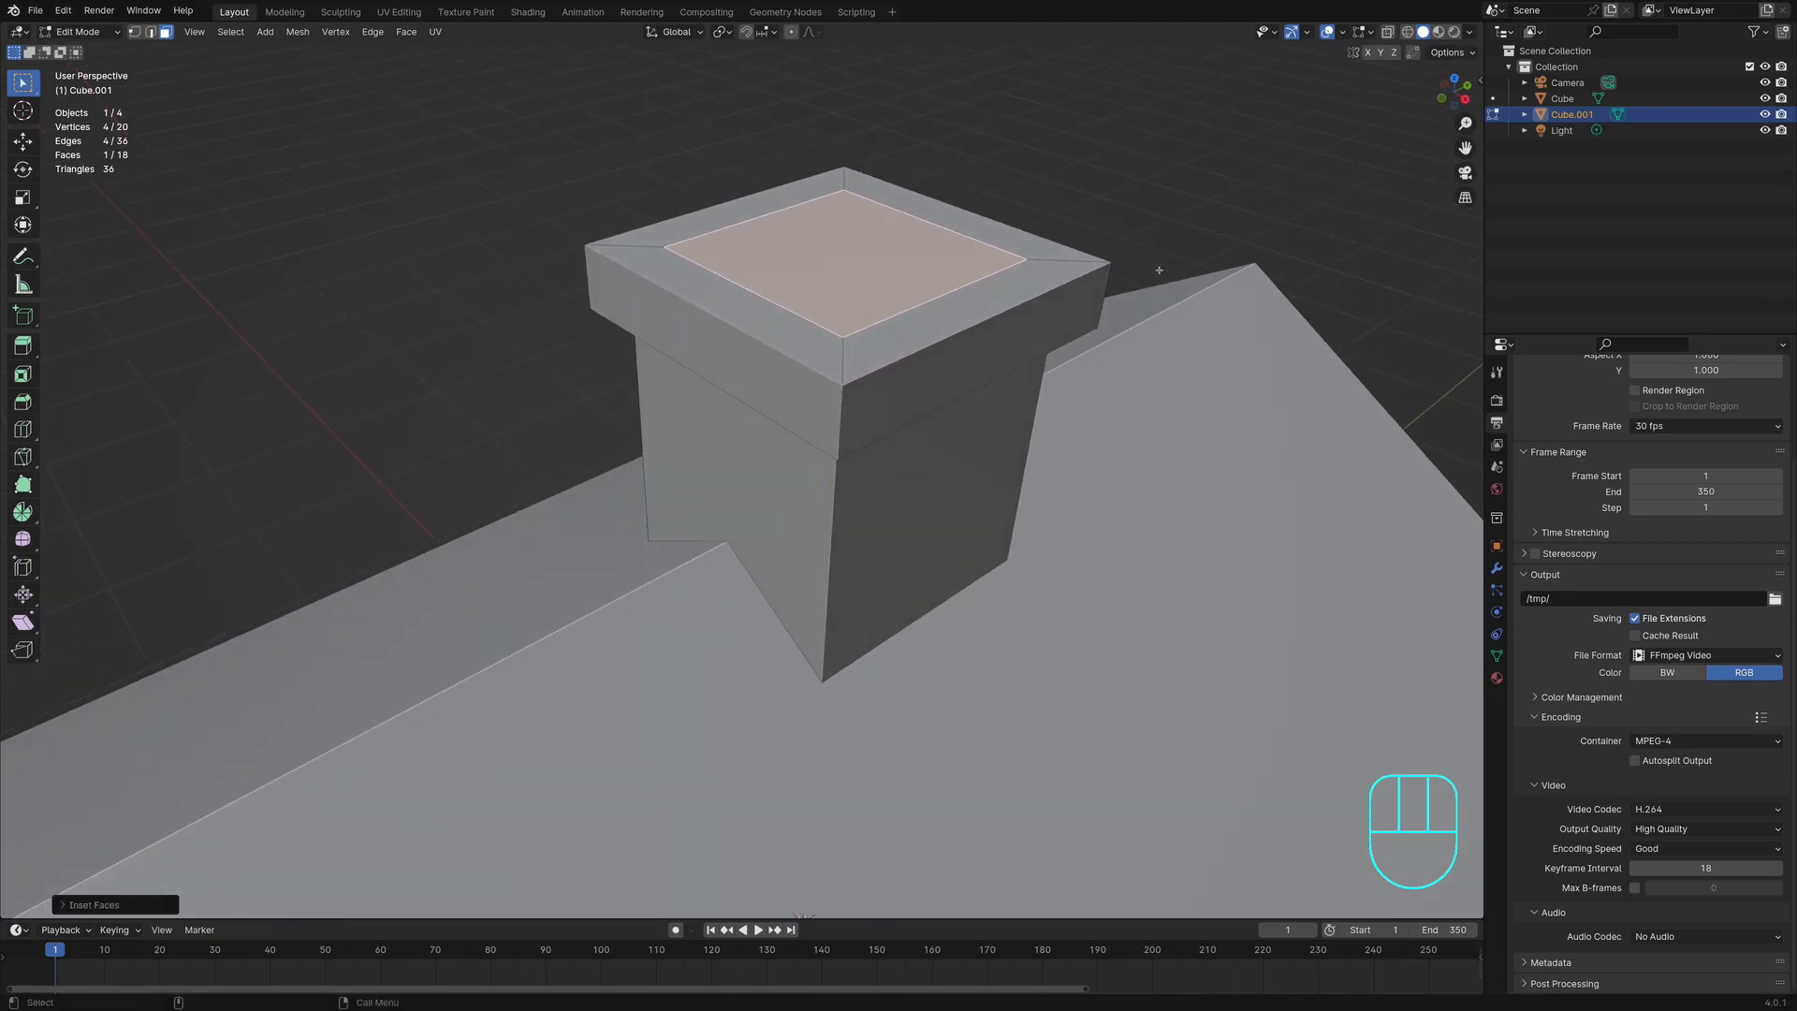
key("e")
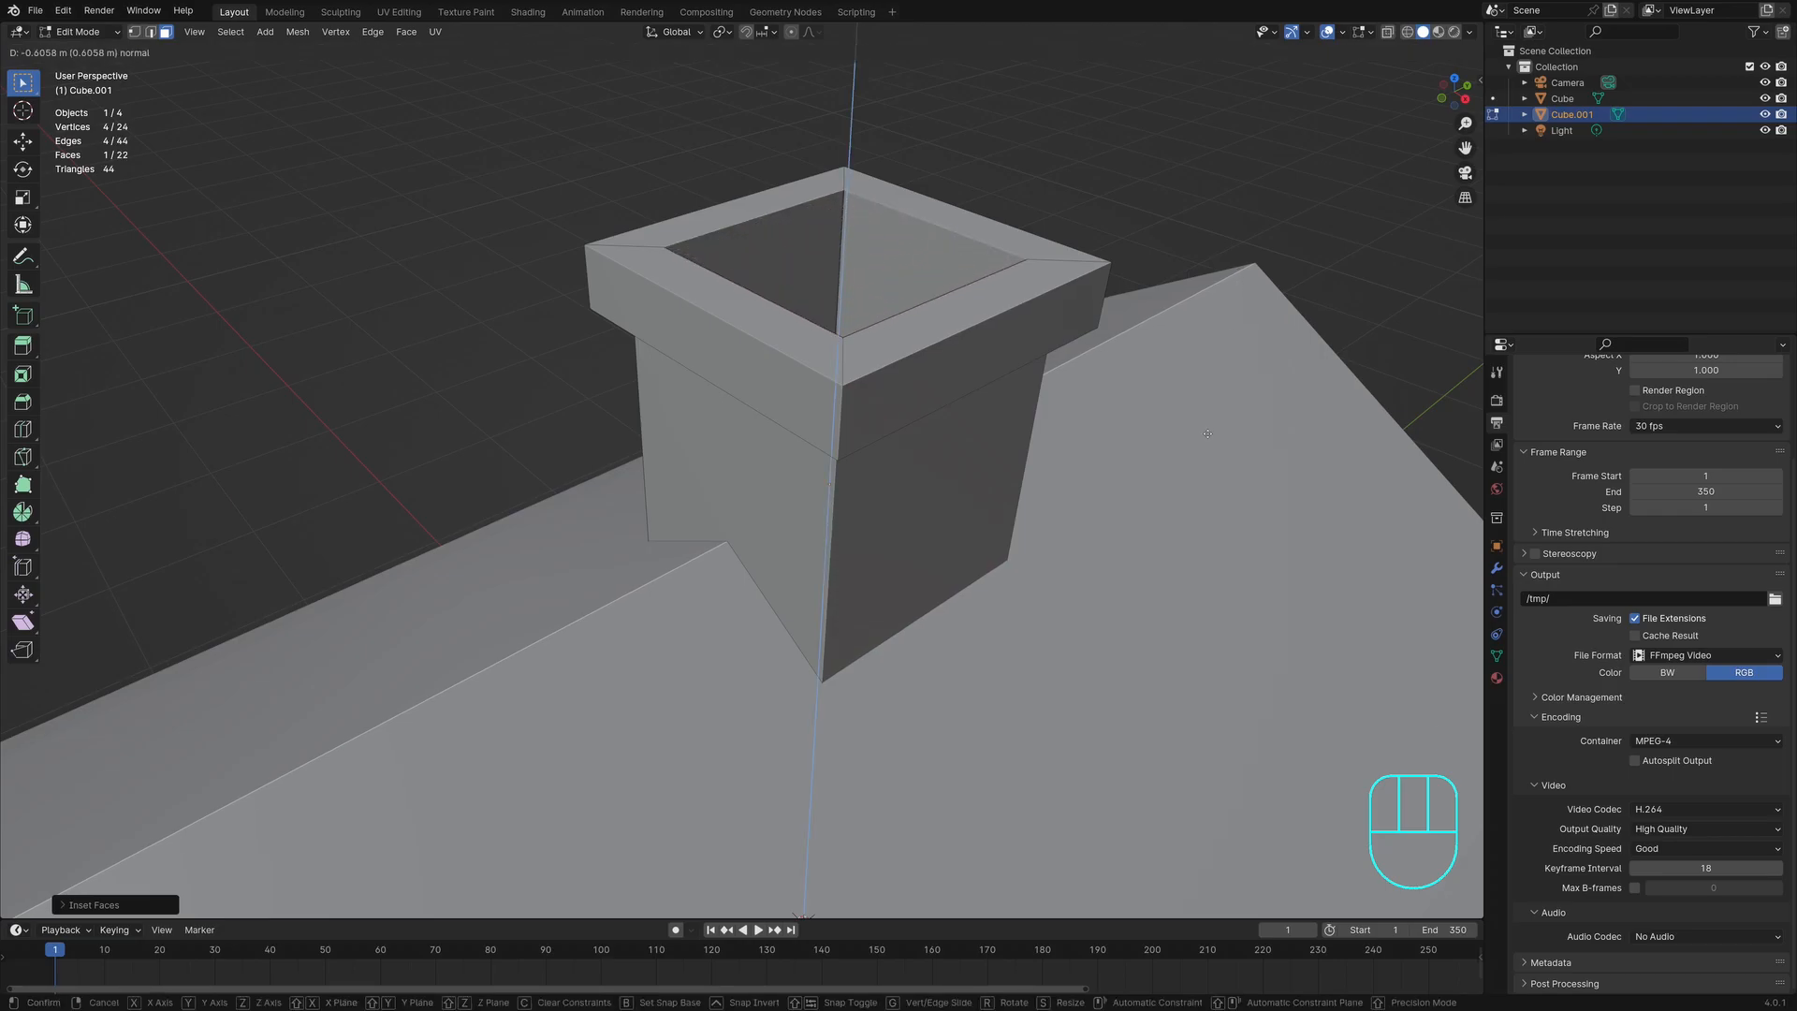
left_click(1207, 465)
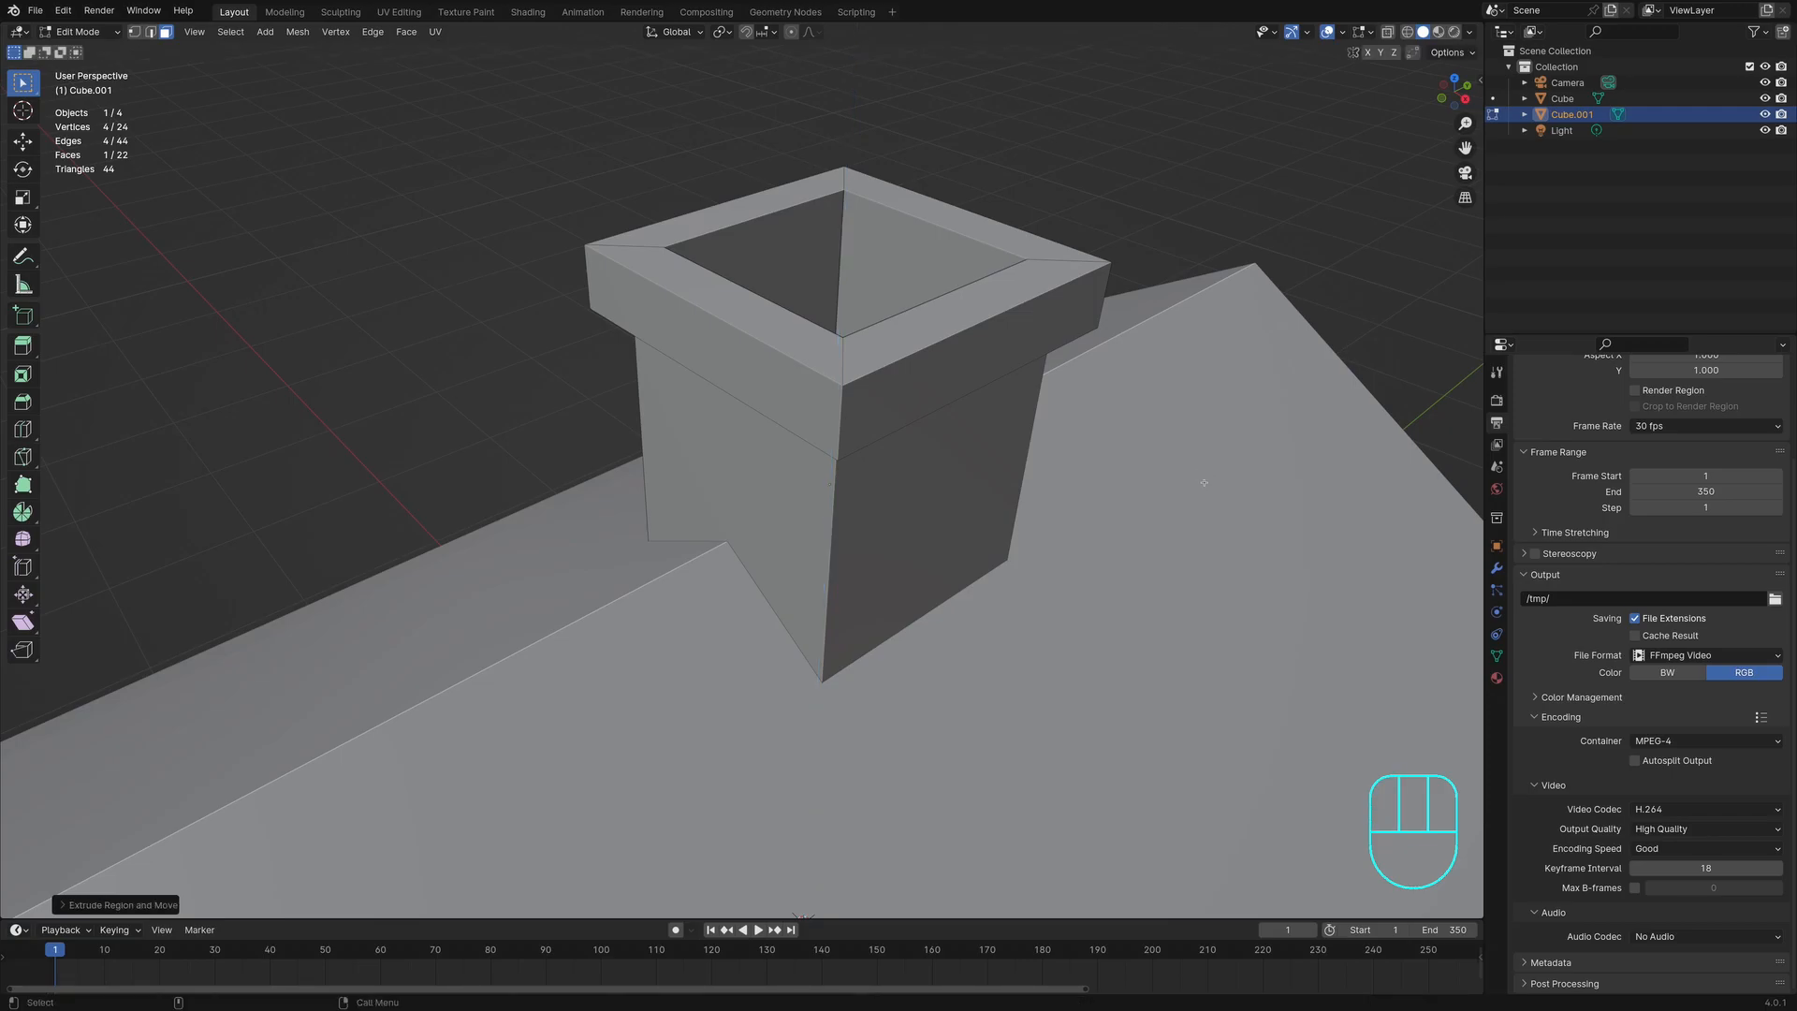
Step: Return the chimney to Object Mode and deselect everything
scroll(1185, 464, "down", 2)
scroll(1185, 464, "down", 5)
middle_click_drag(1142, 402, 942, 250)
key("Tab")
scroll(1049, 274, "down", 3)
left_click(981, 257)
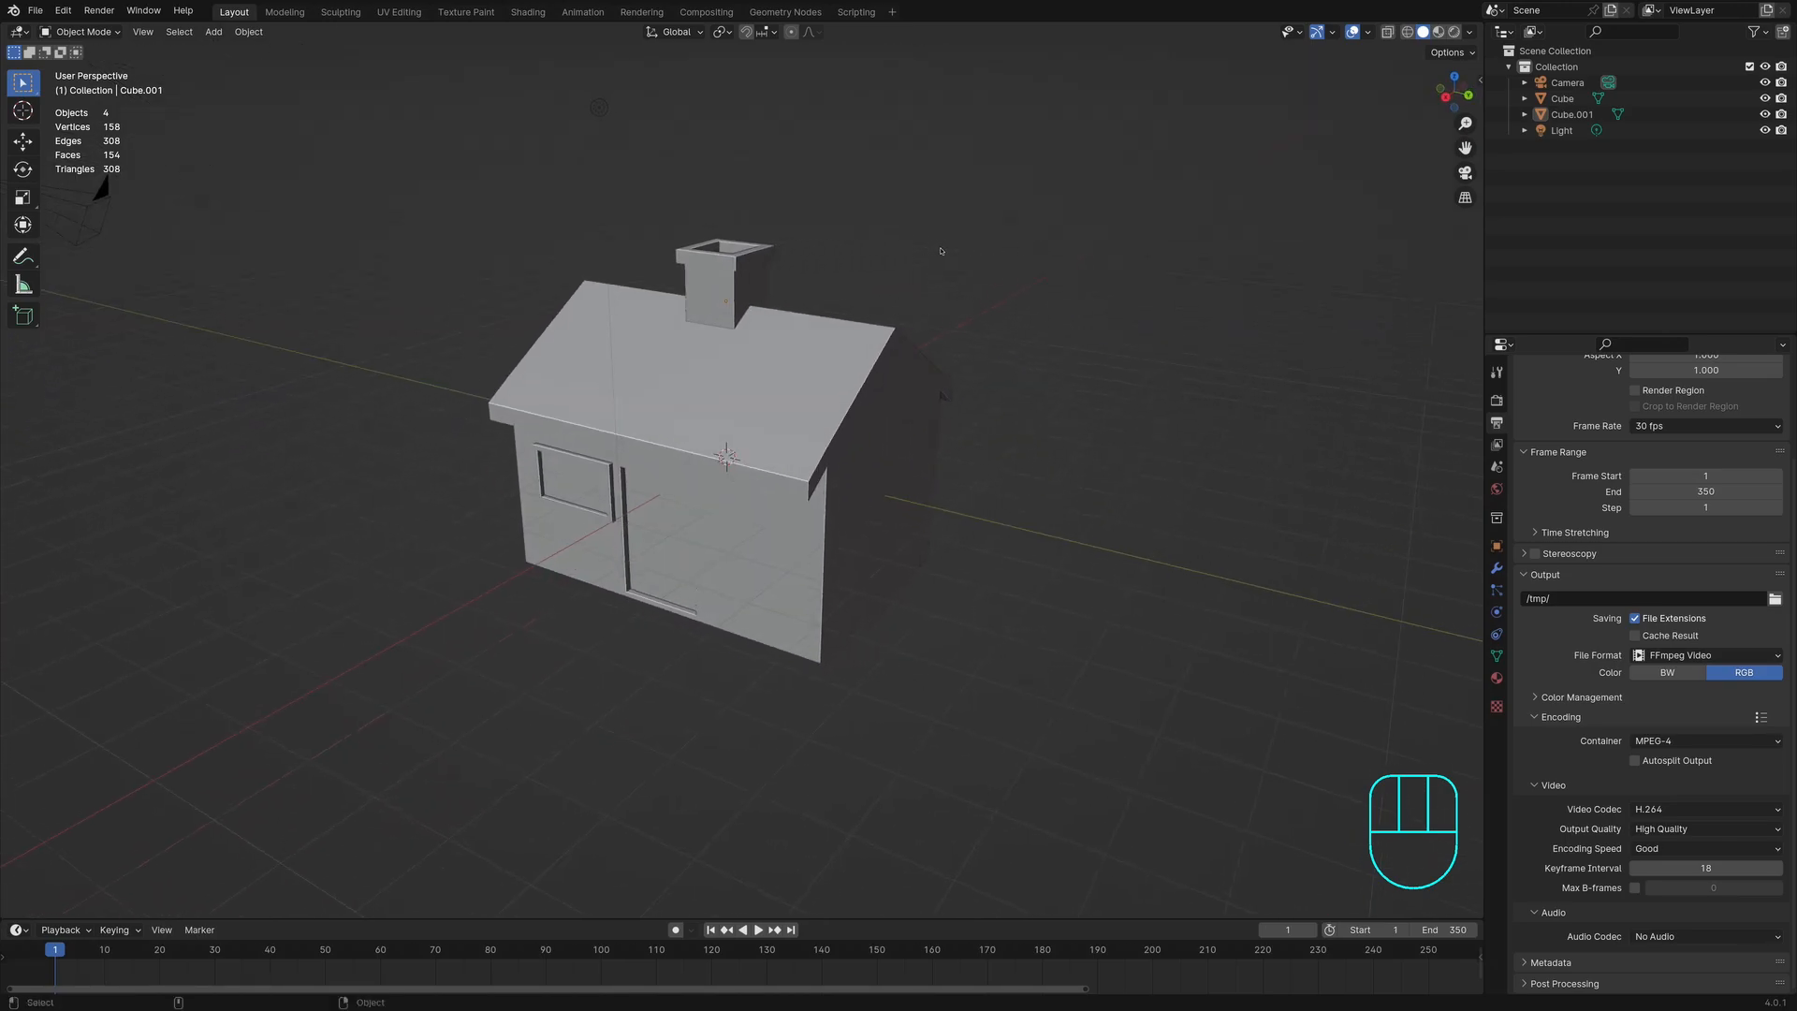
Step: Add a plane mesh for the ground and scale it uniformly to about 7.66
key("shift+a")
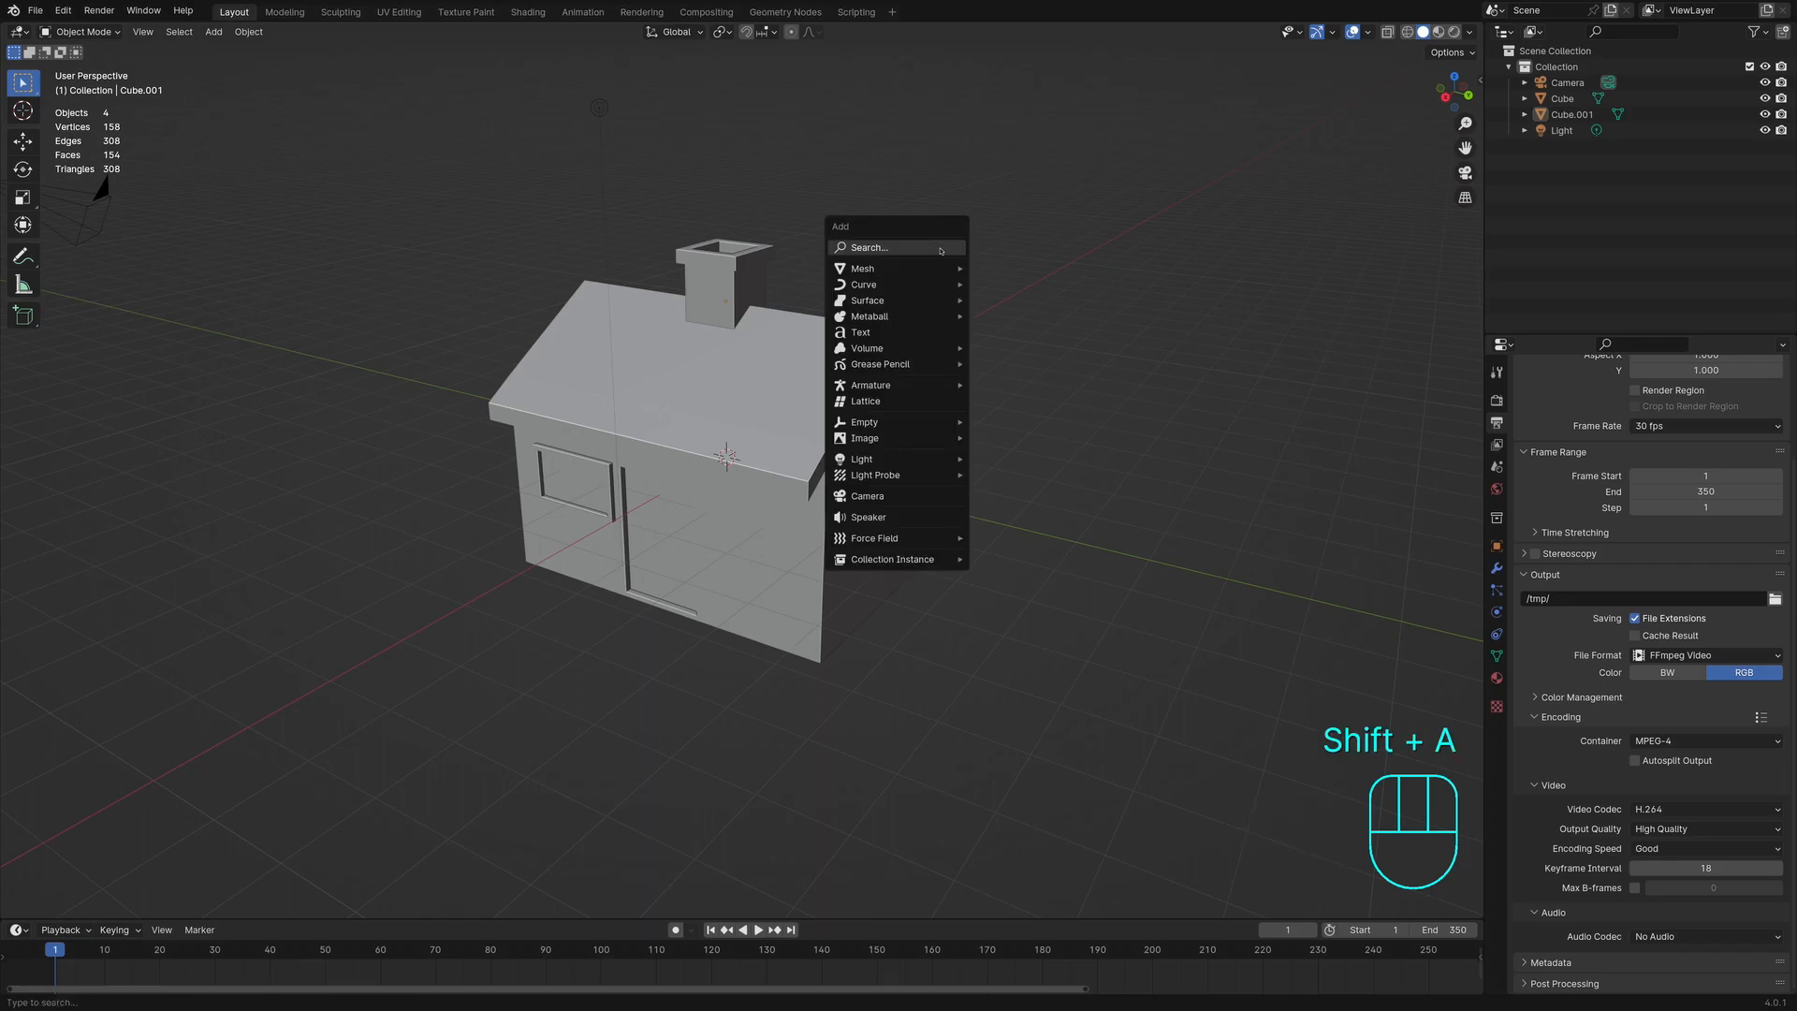
mouse_move(939, 267)
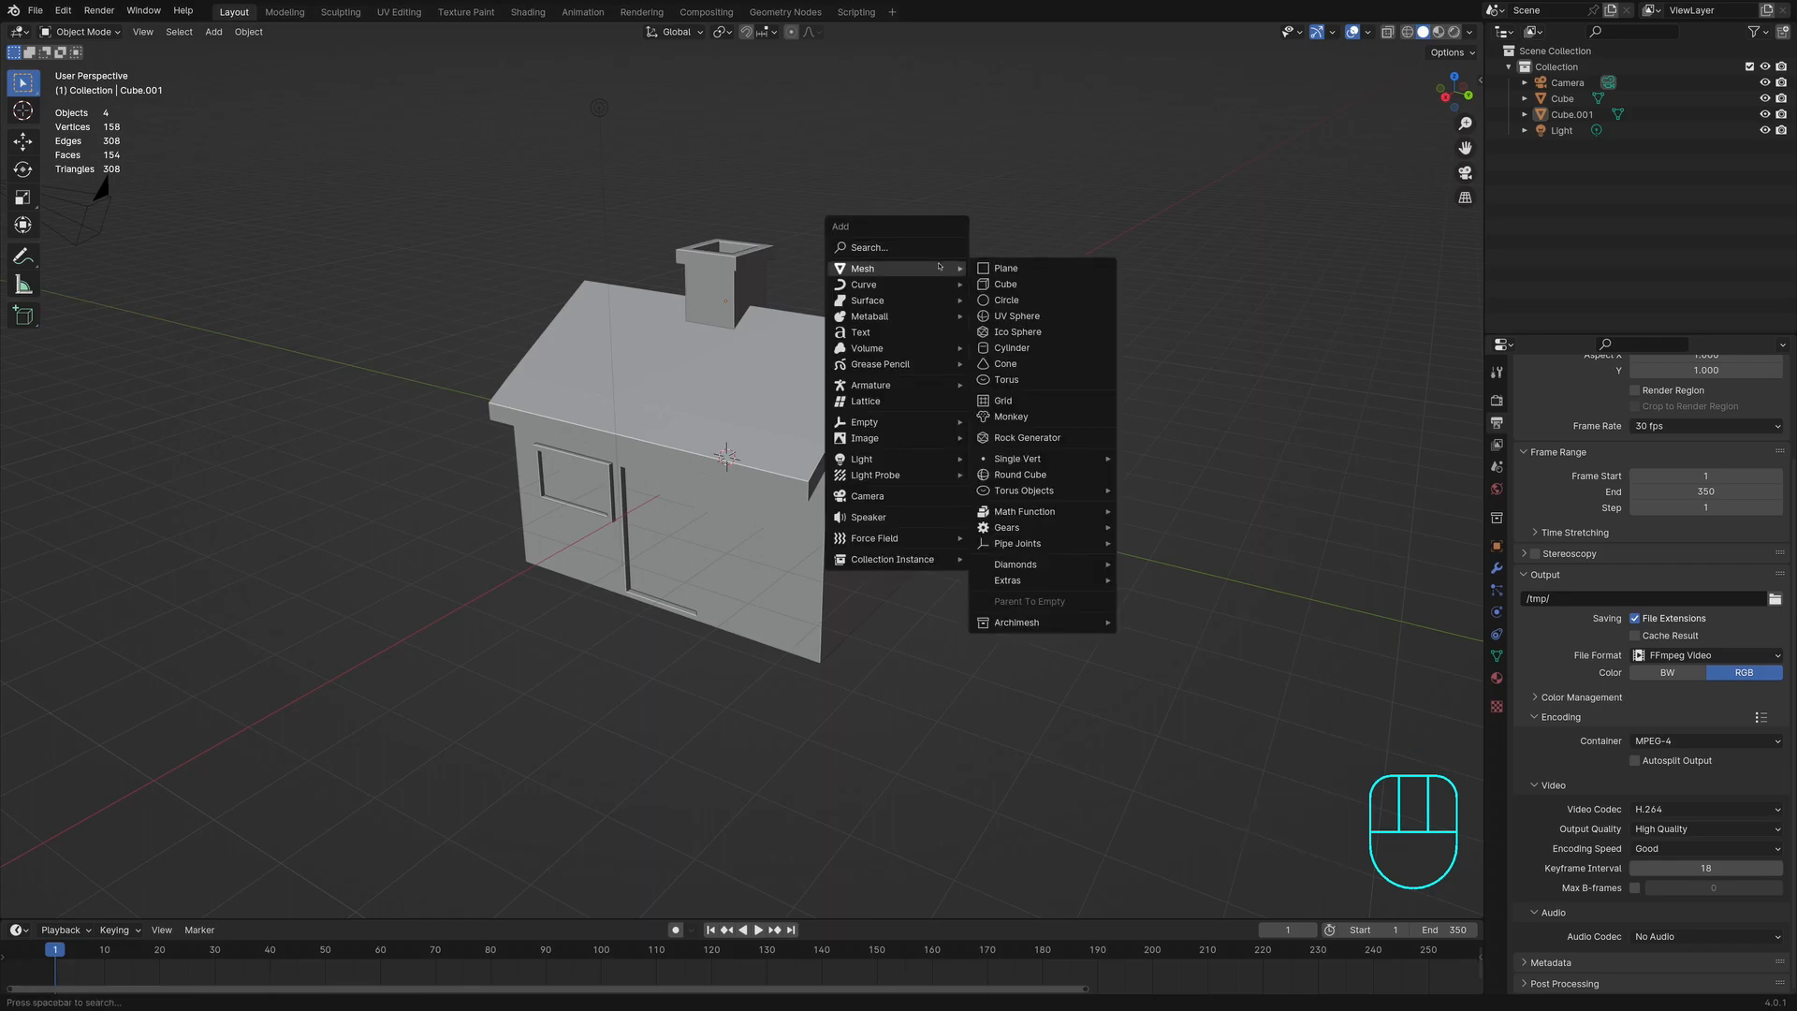
left_click(1013, 270)
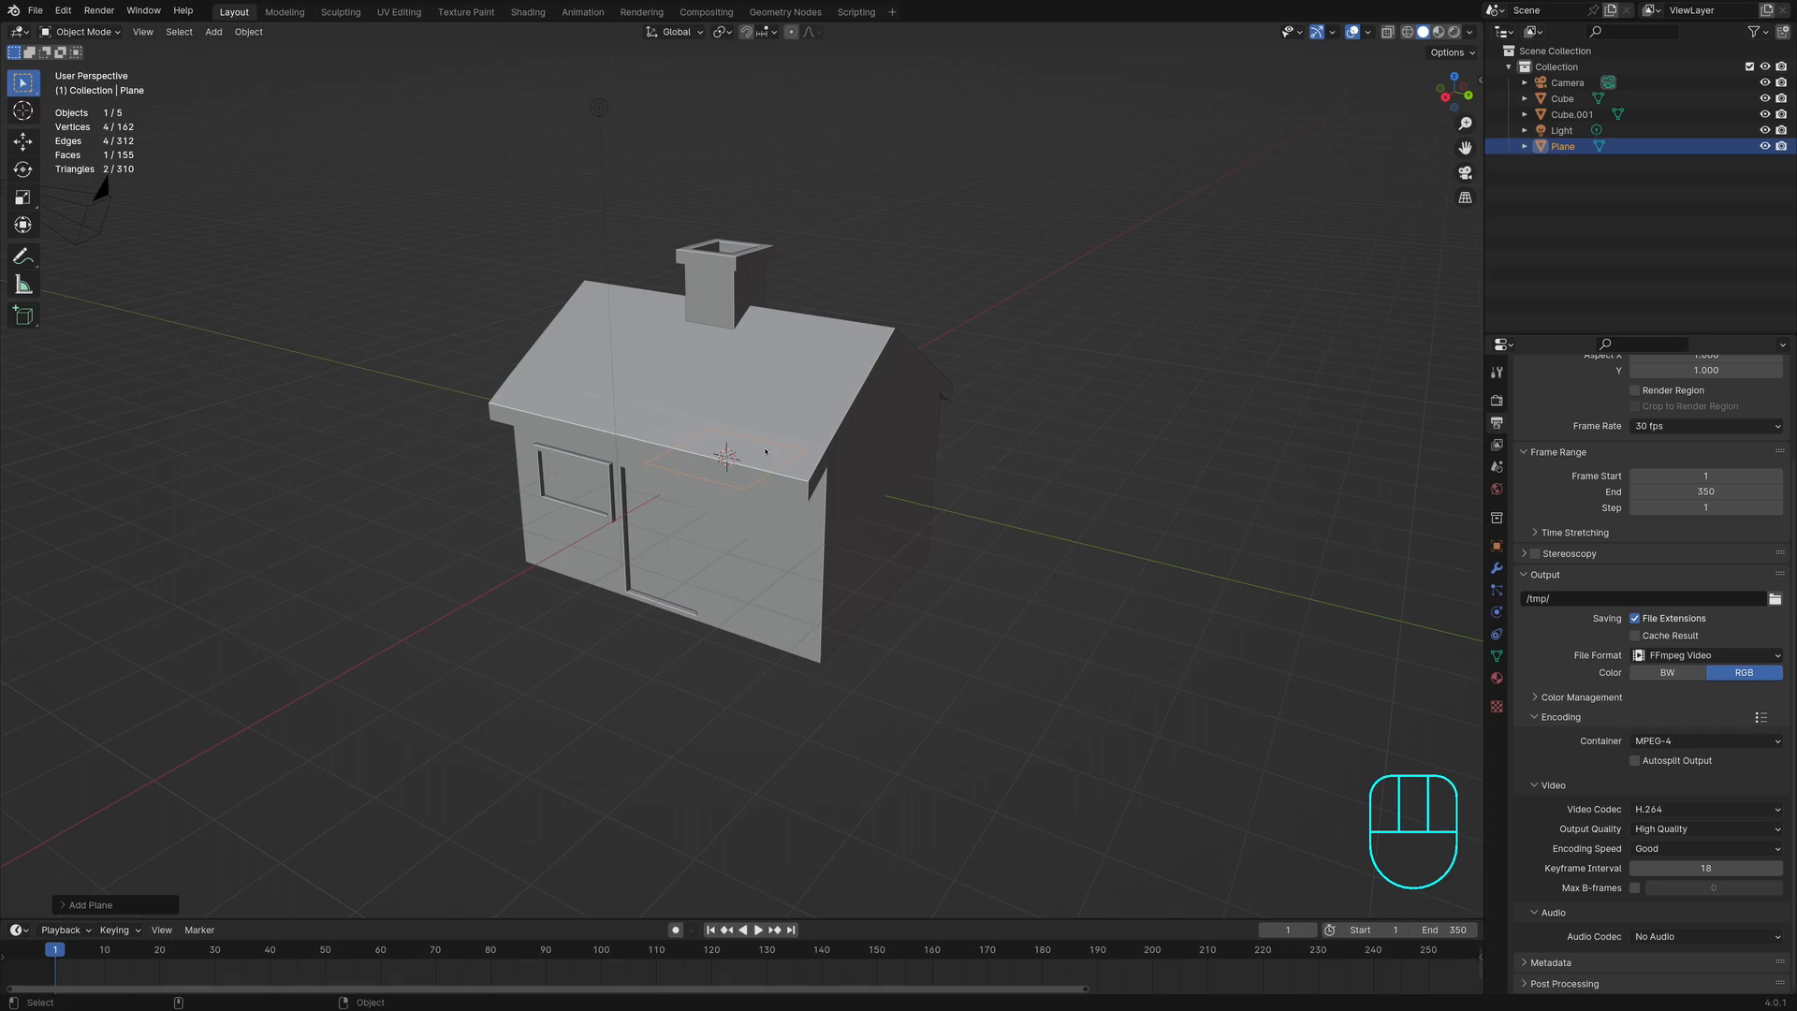
scroll(765, 451, "up", 3)
scroll(766, 451, "down", 2)
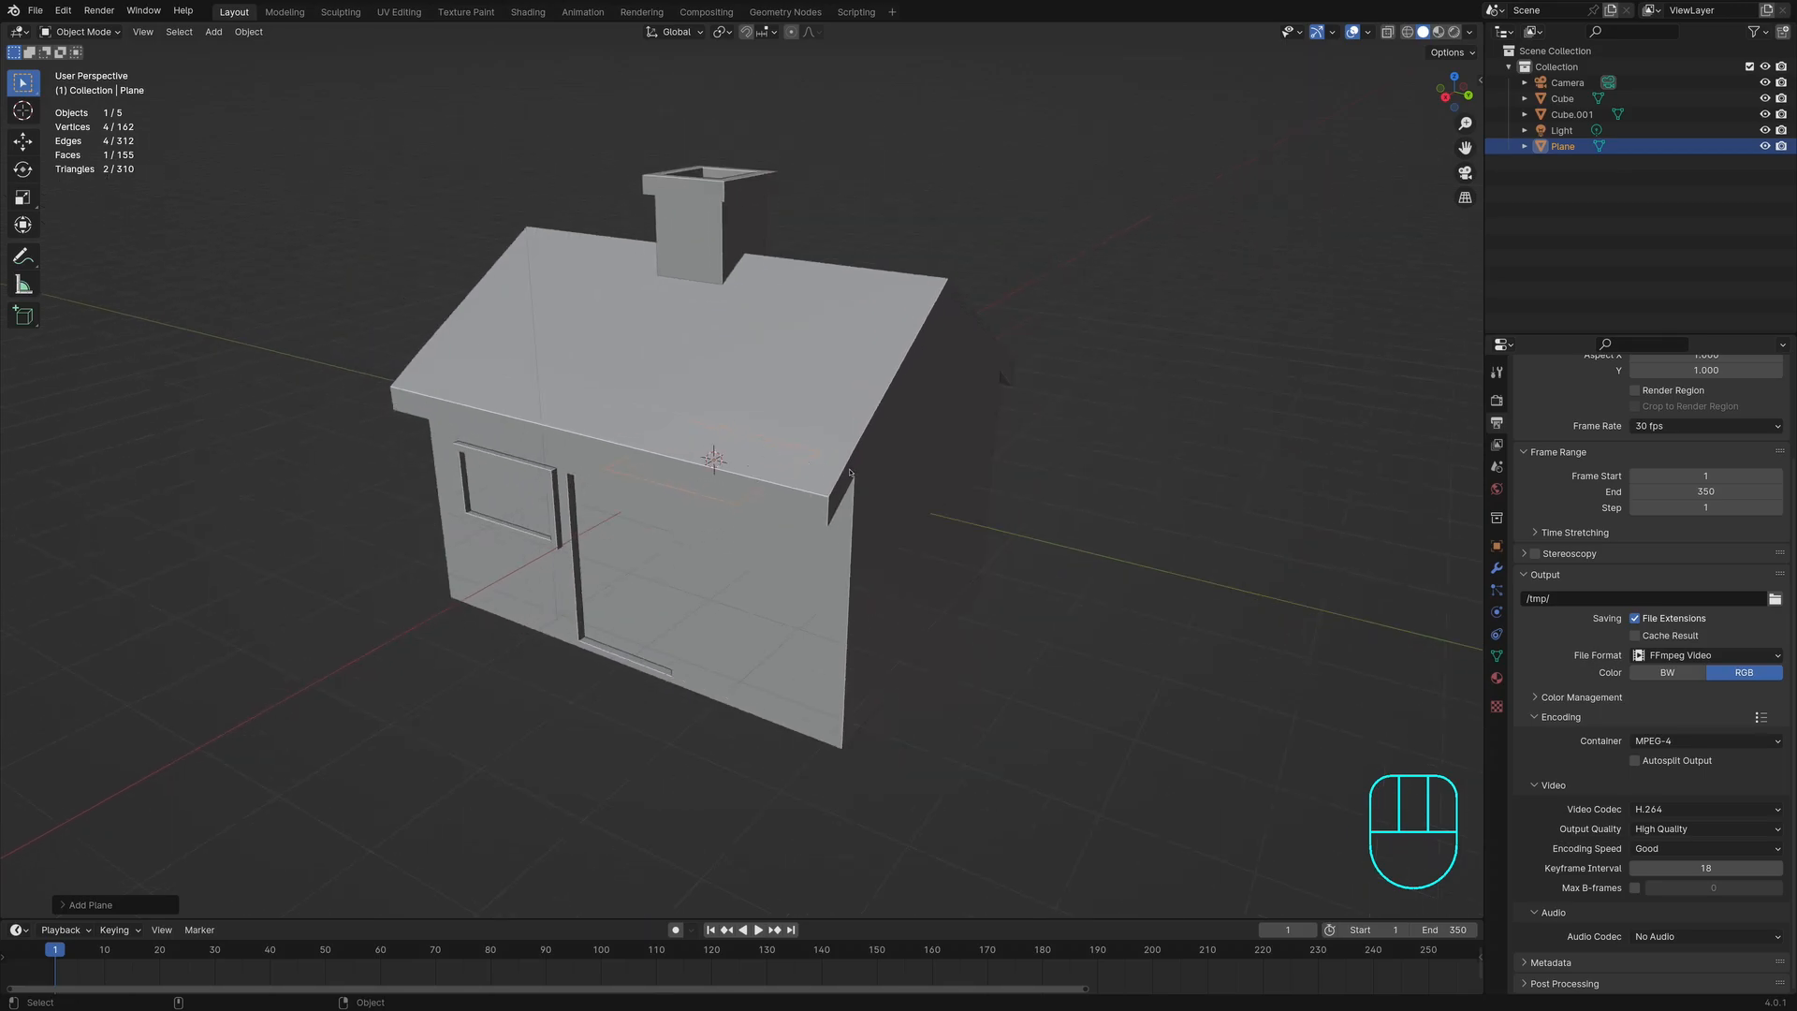
key("s")
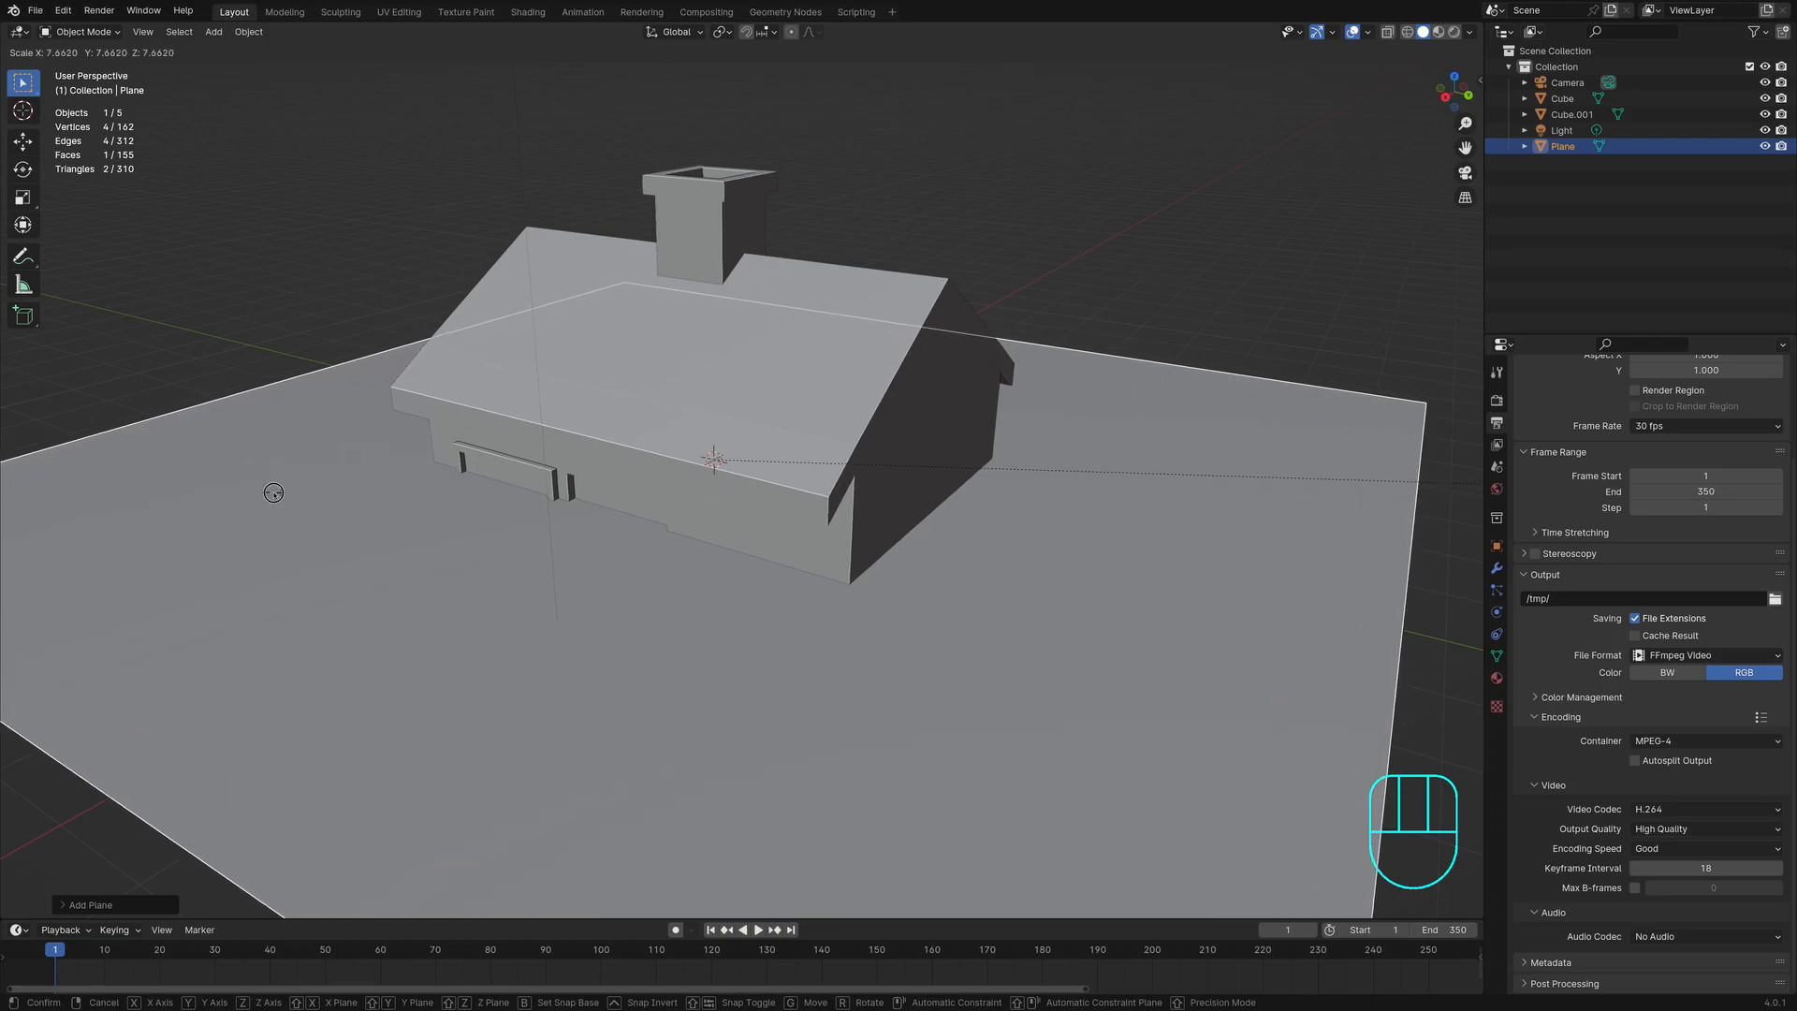
left_click(273, 492)
Step: Move the ground plane down about 1.5 m along the Z axis to the base of the house, and deselect it
middle_click_drag(496, 506, 517, 455)
key("g")
key("z")
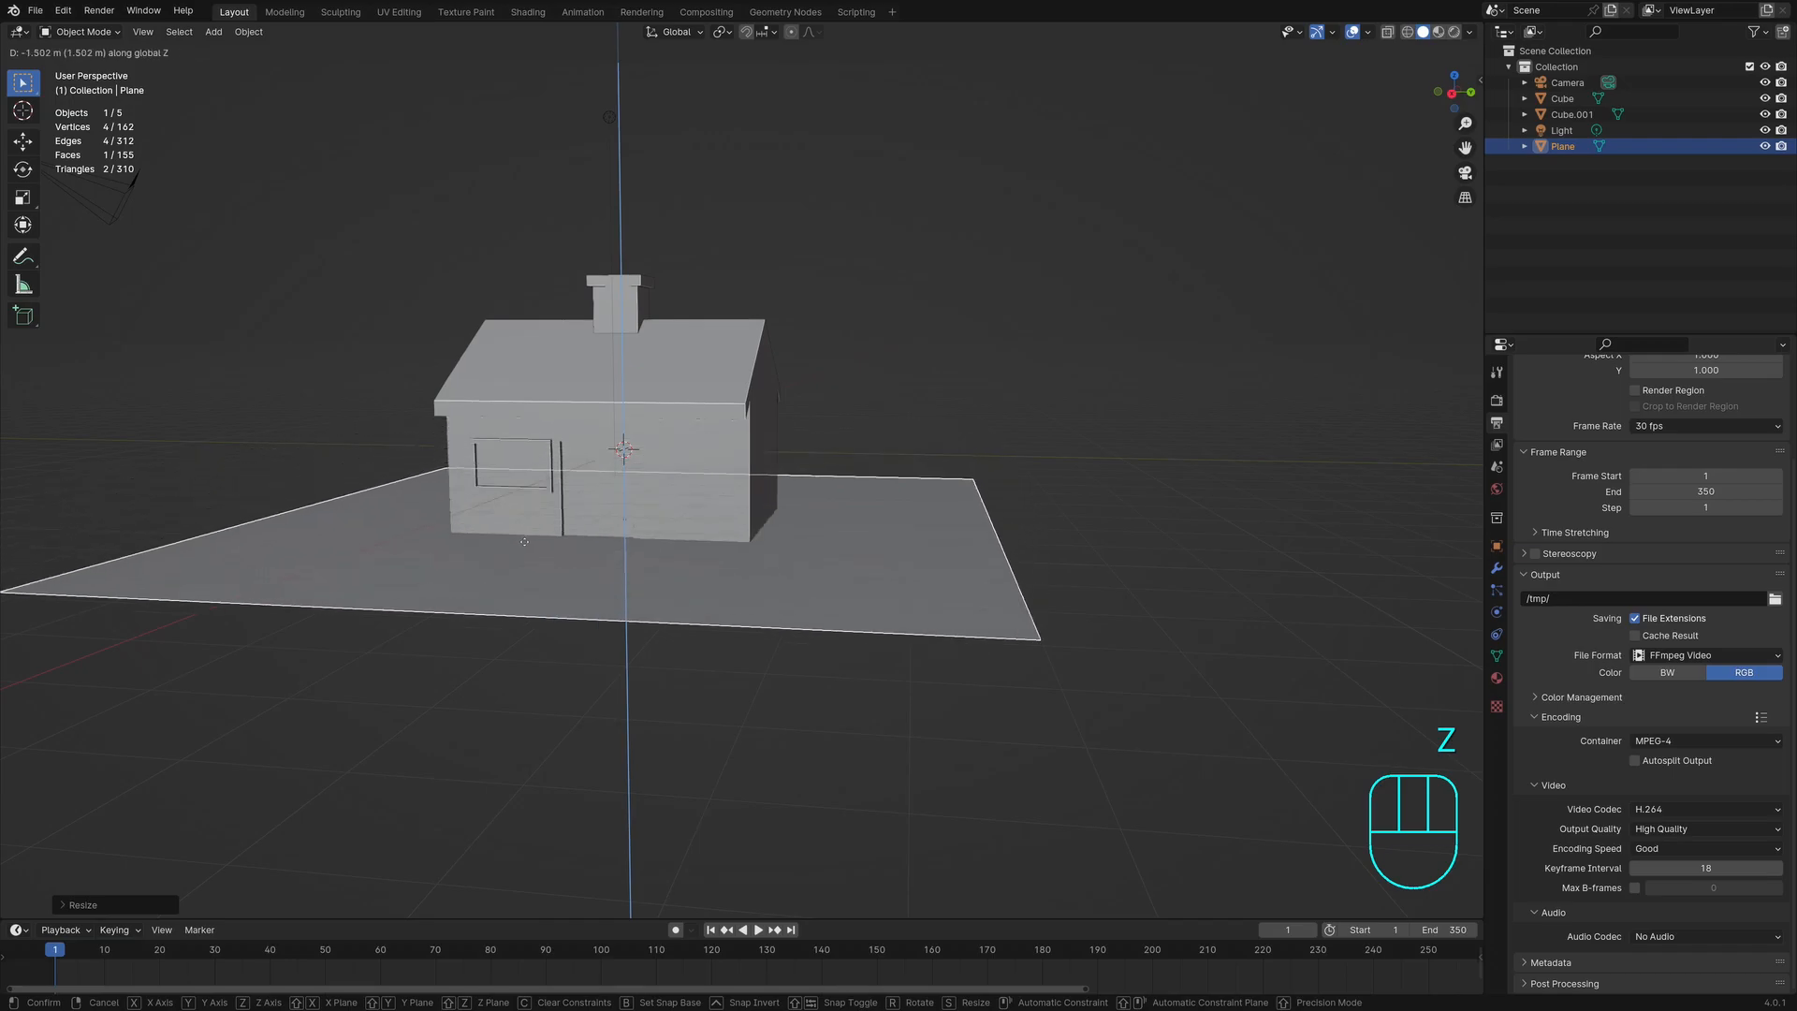
left_click(527, 546)
middle_click_drag(528, 545, 553, 476)
left_click(411, 394)
scroll(418, 399, "up", 2)
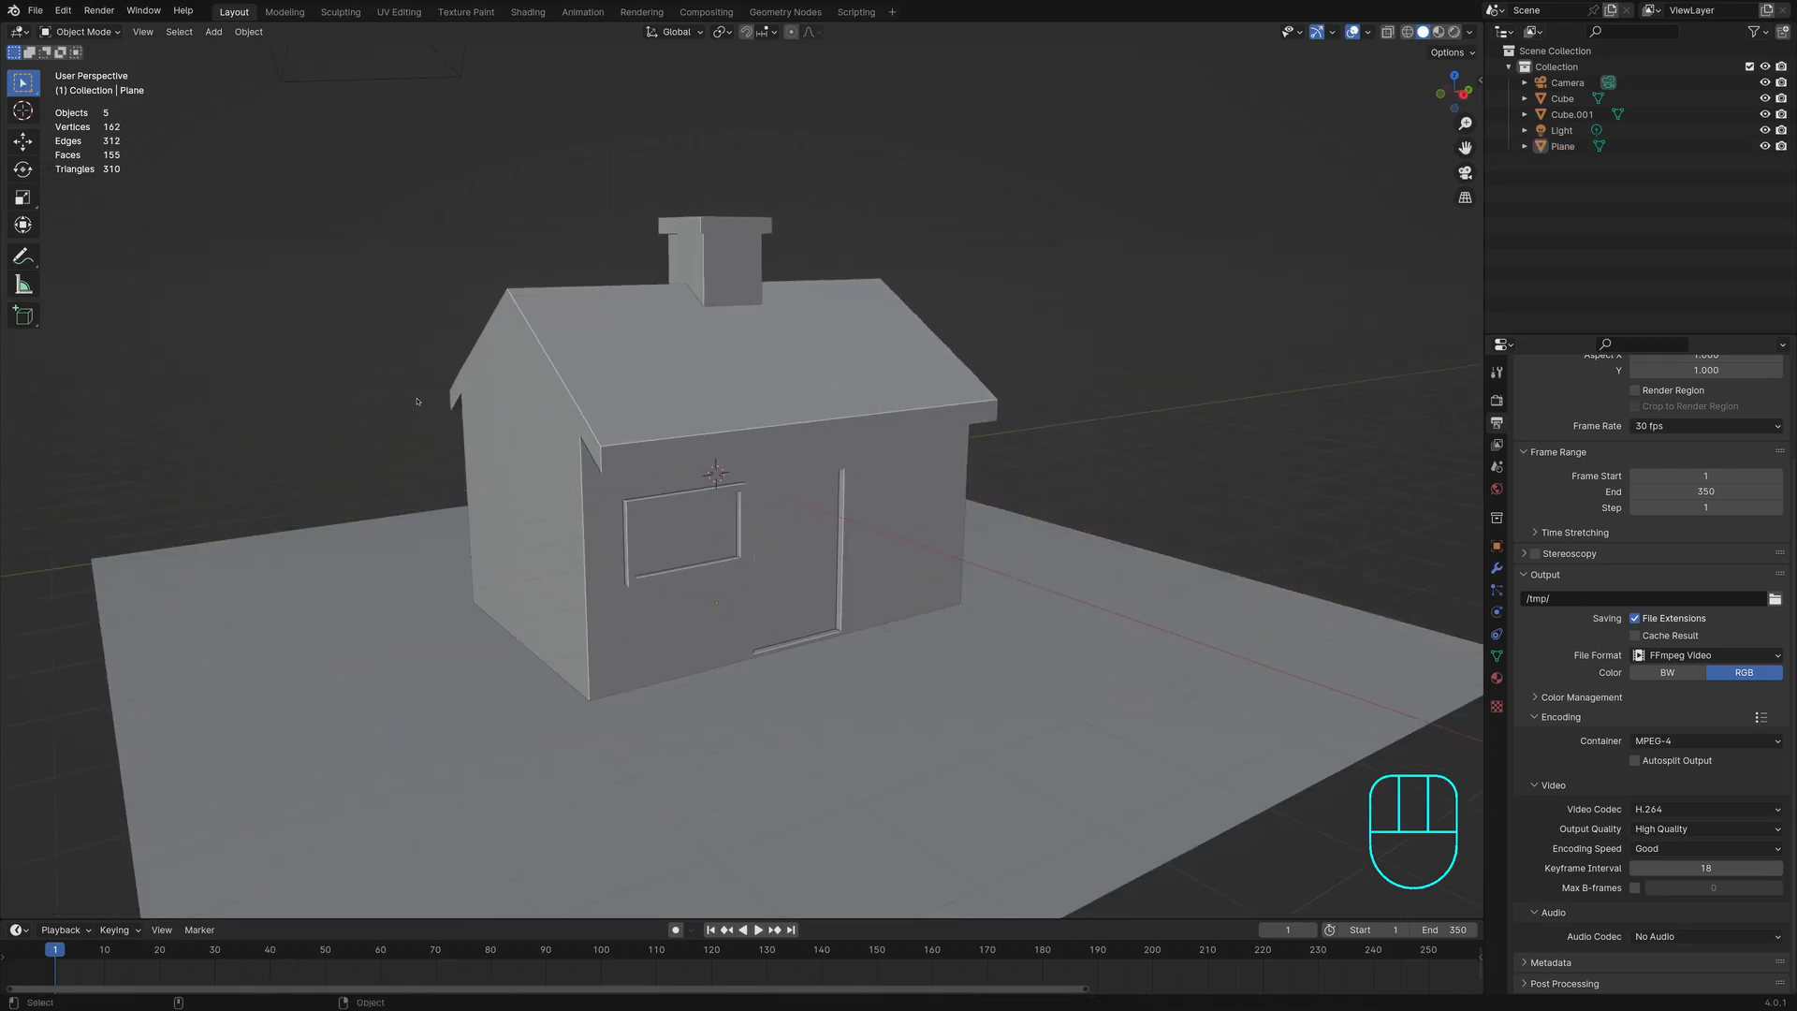
scroll(421, 399, "down", 2)
middle_click_drag(425, 397, 490, 391)
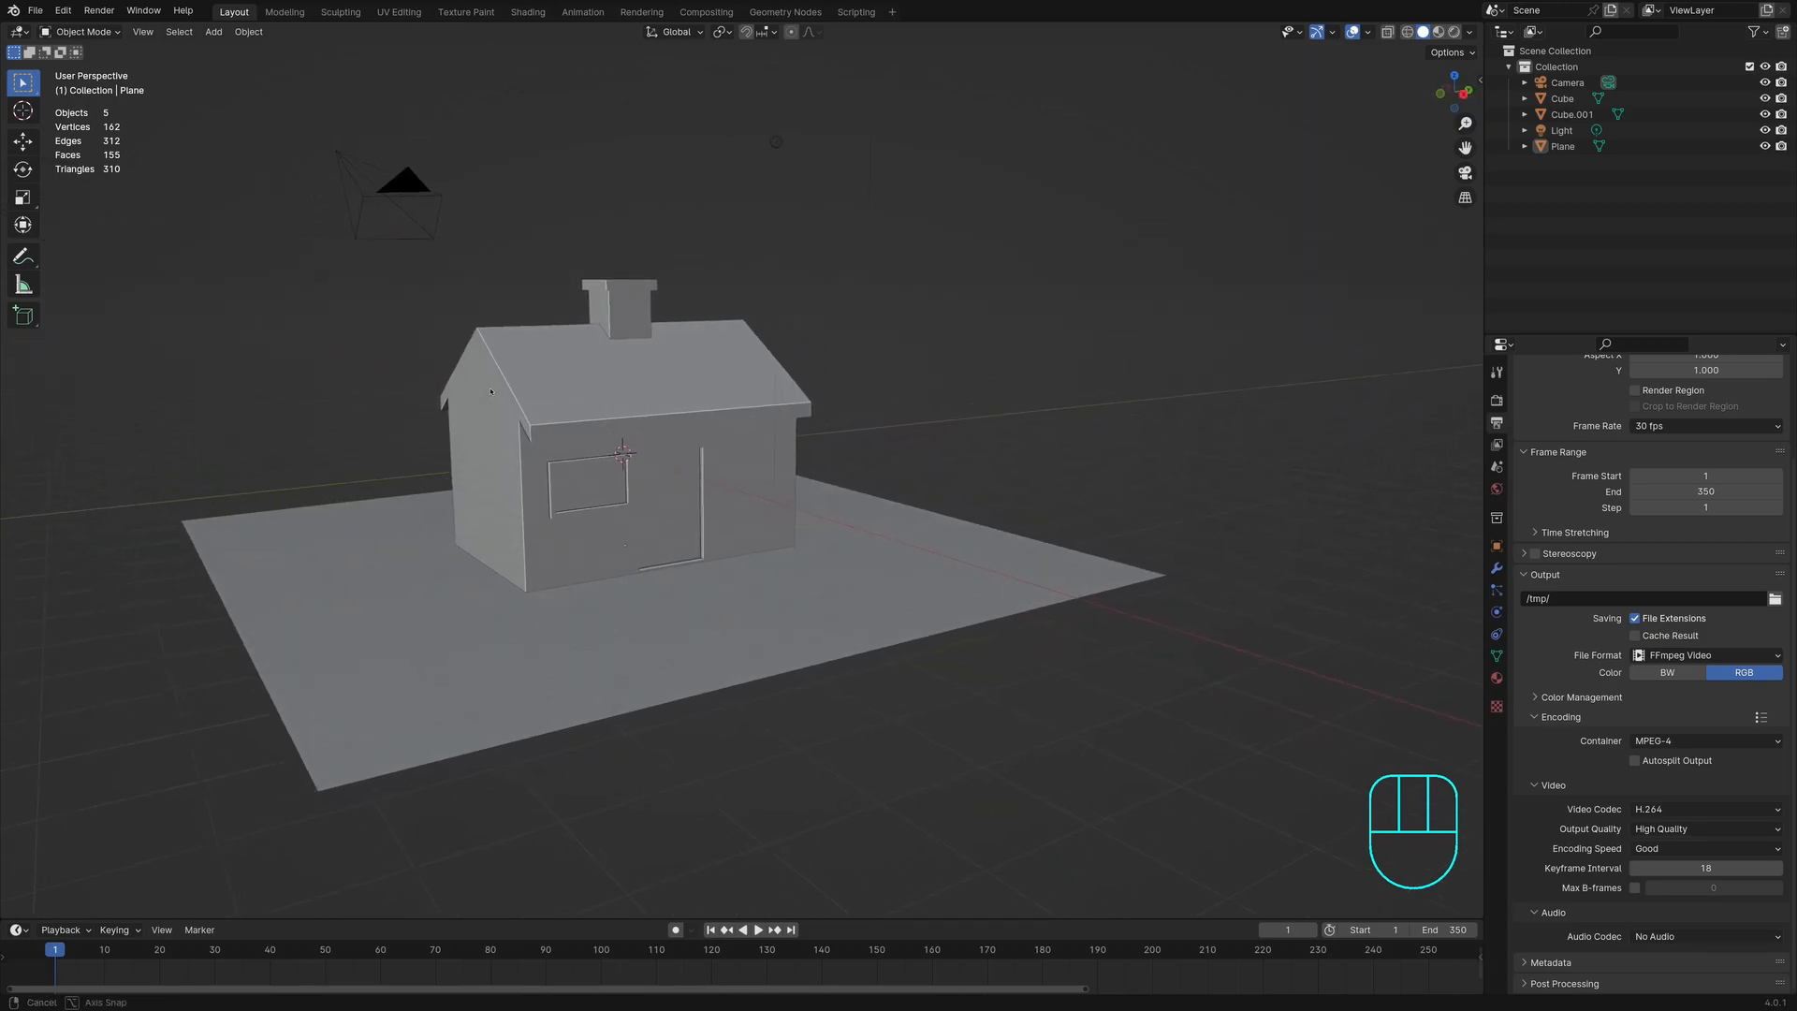
Step: Switch the viewport to rendered shading, then select and reposition the scene's light to change how the house is lit
left_click(1453, 31)
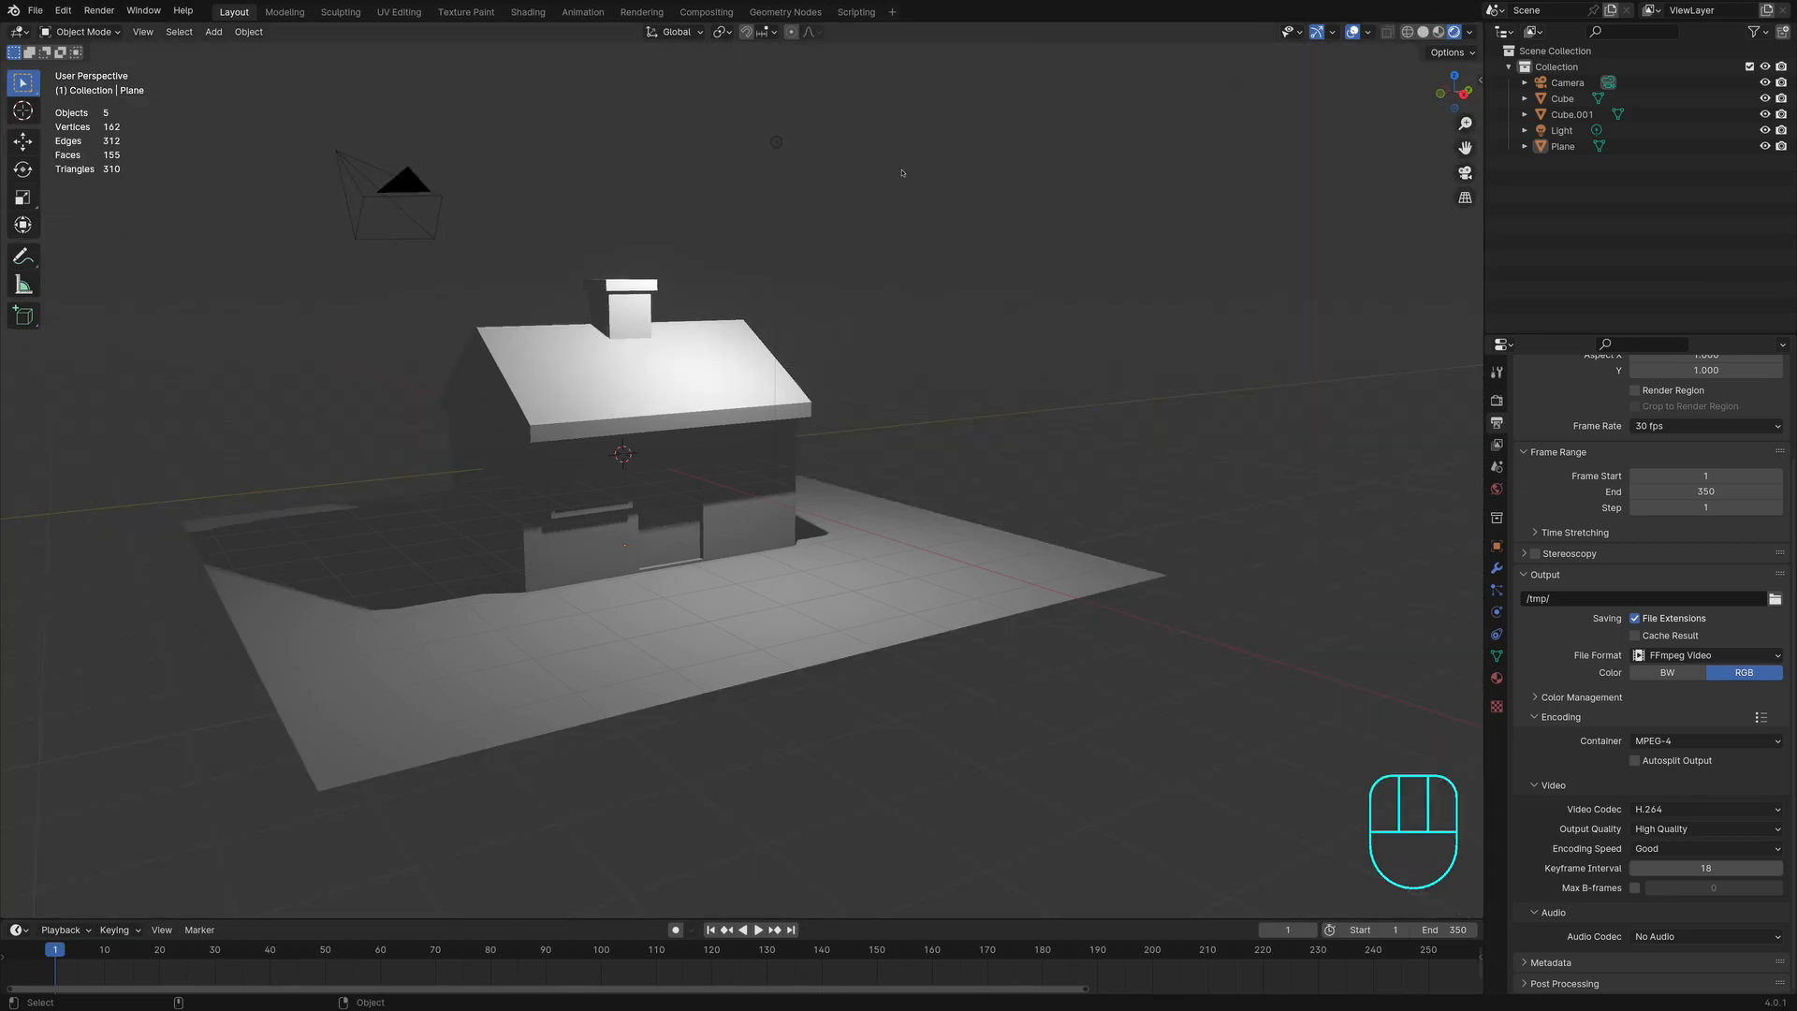
left_click(778, 144)
middle_click_drag(782, 148, 978, 234)
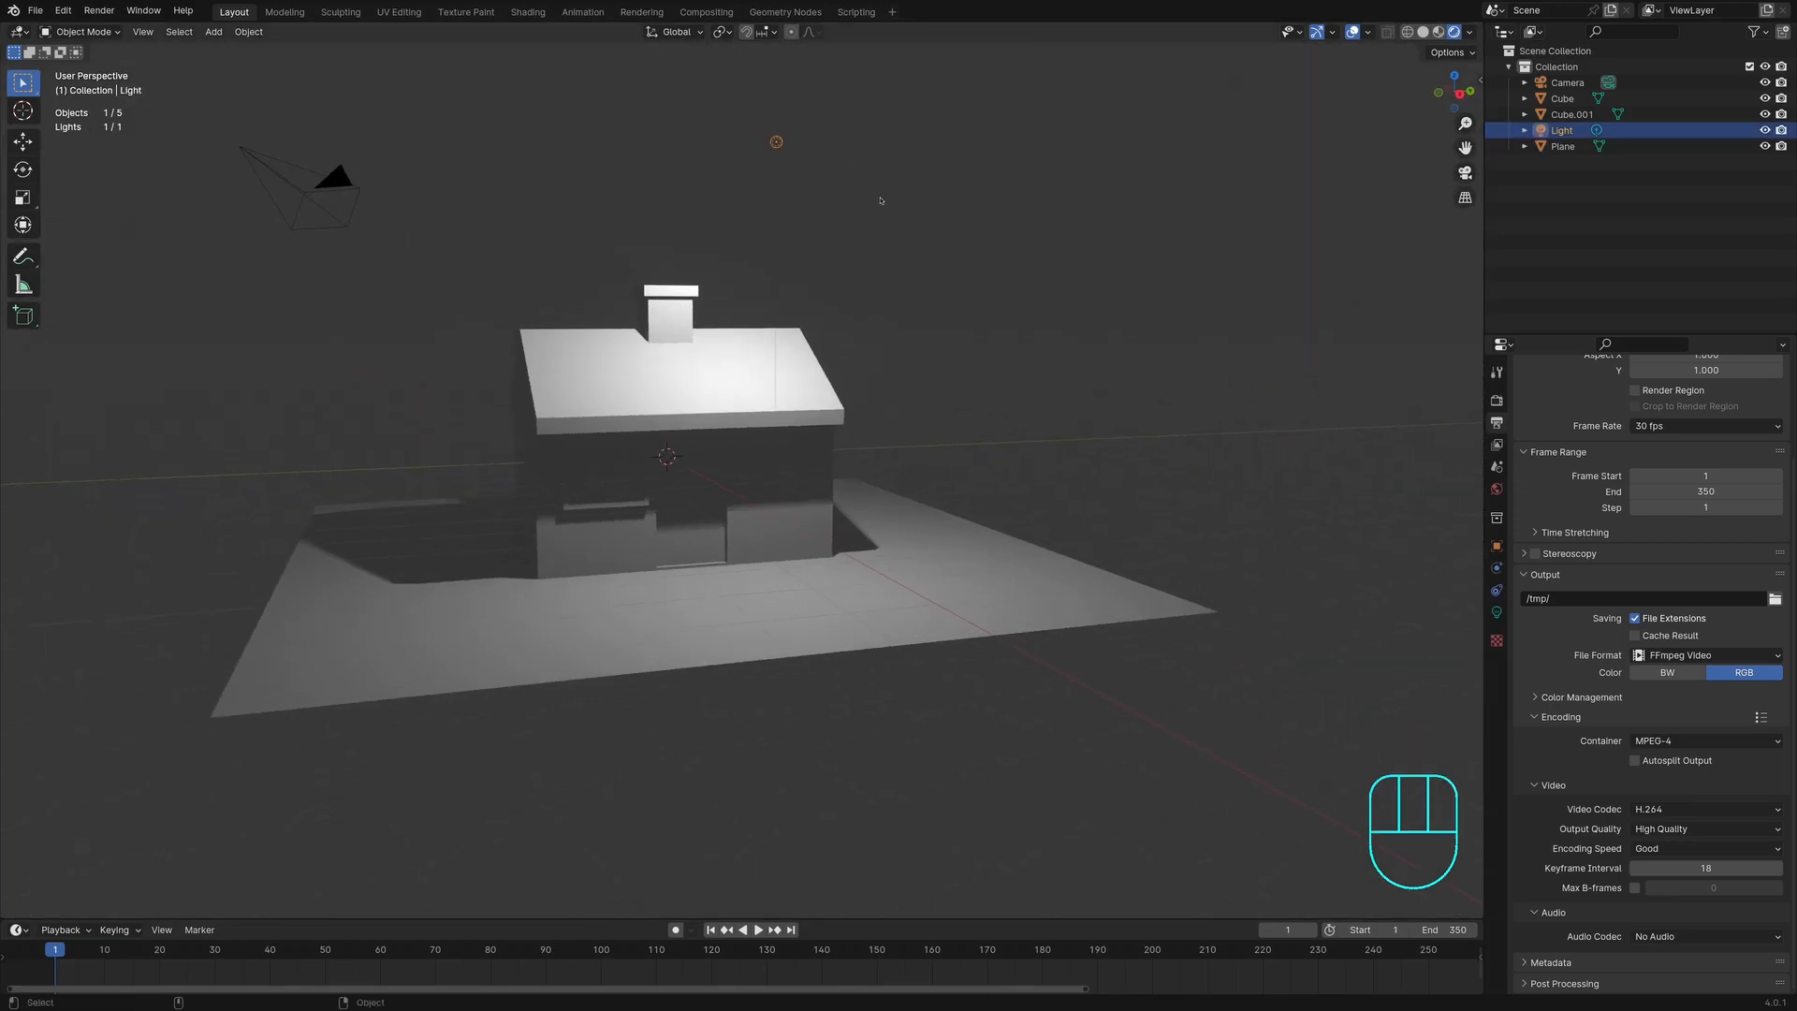
key("g")
left_click(1078, 168)
middle_click_drag(1078, 168, 1016, 201)
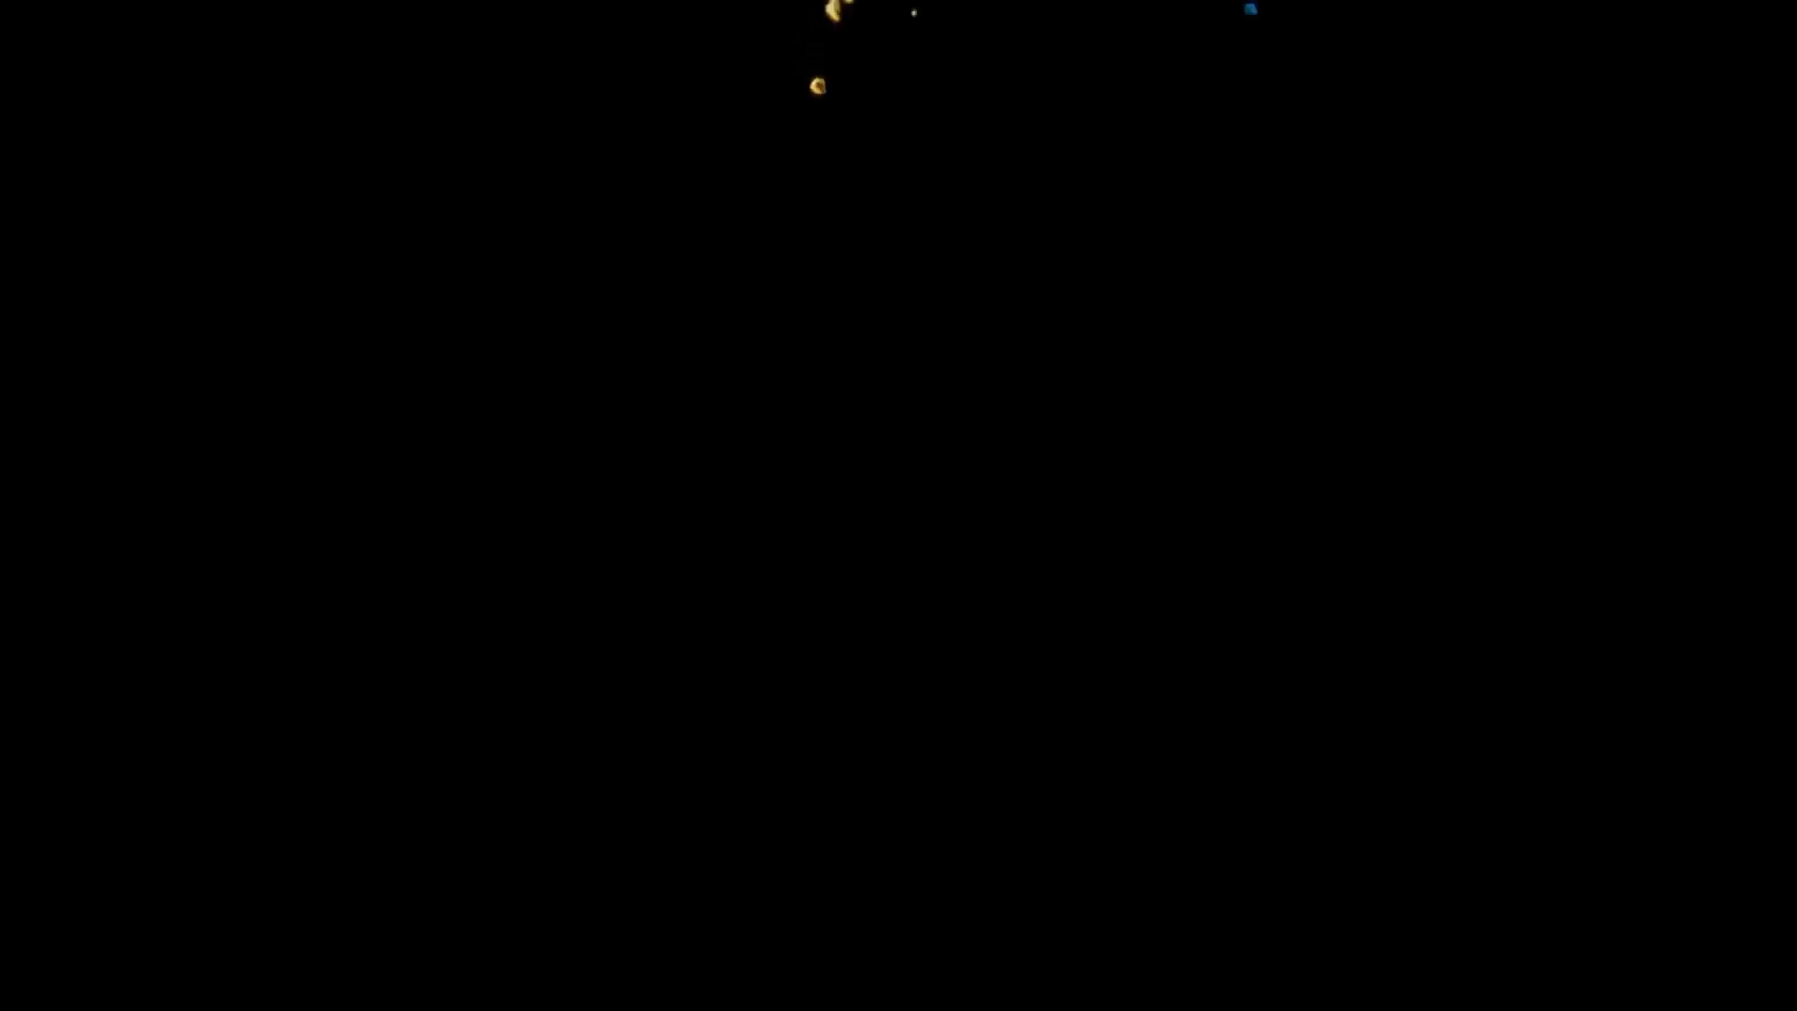